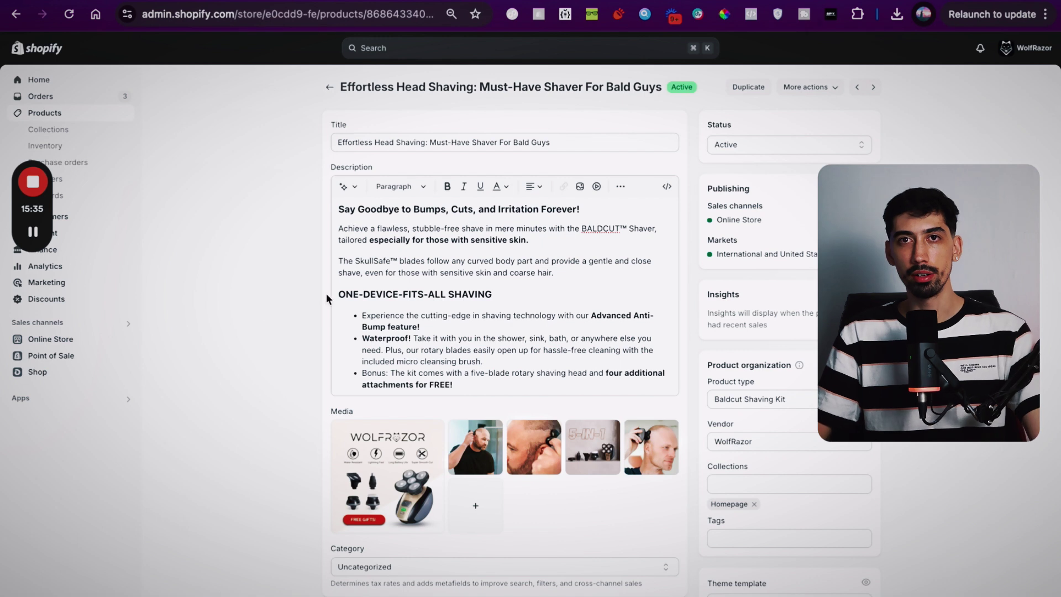
scroll(302, 255, down, 1)
scroll(295, 293, up, 1)
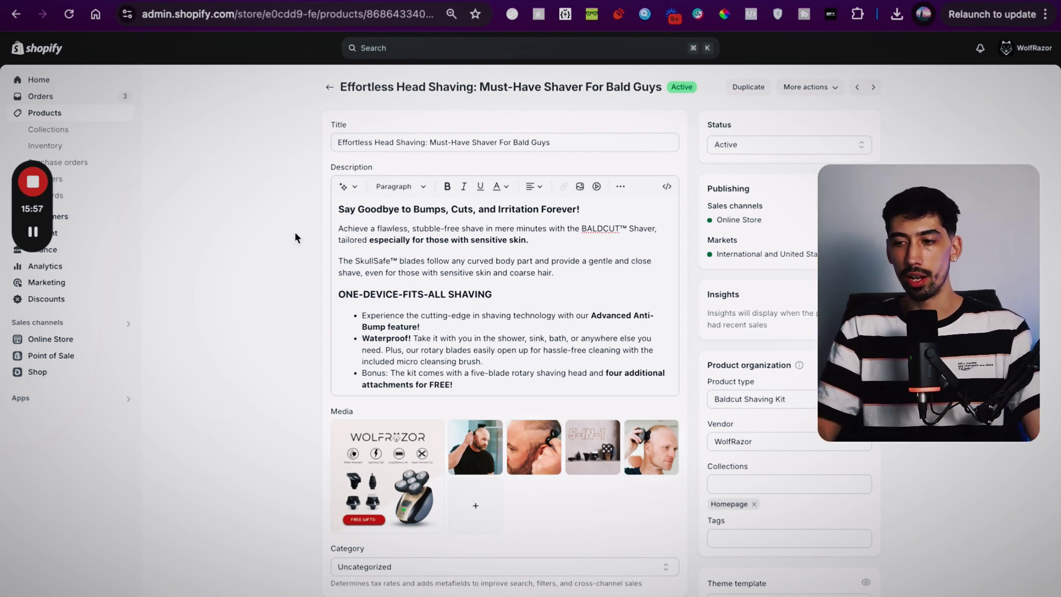
scroll(289, 299, down, 1)
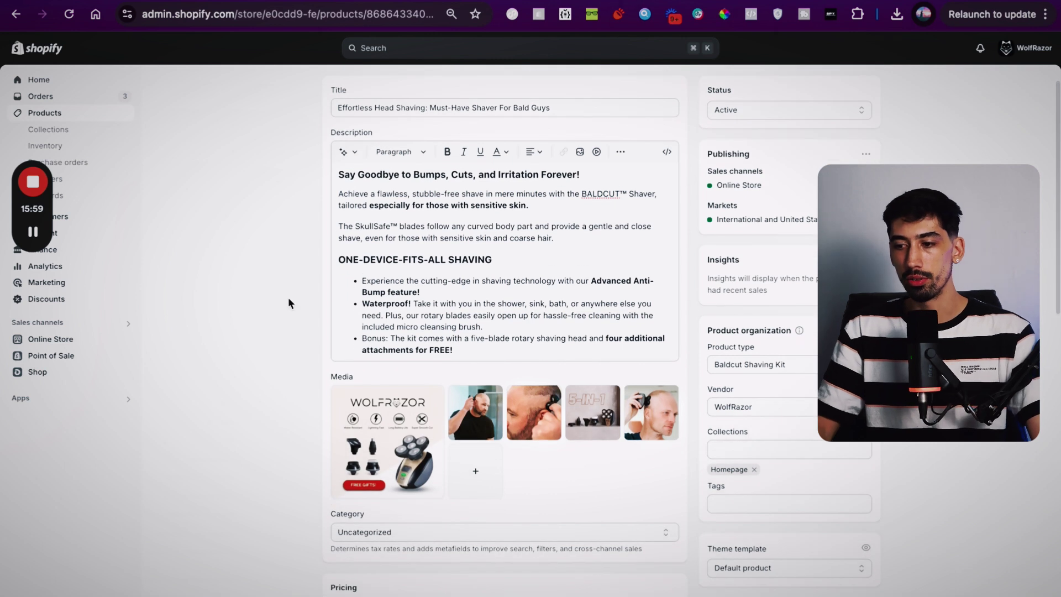
scroll(289, 303, up, 1)
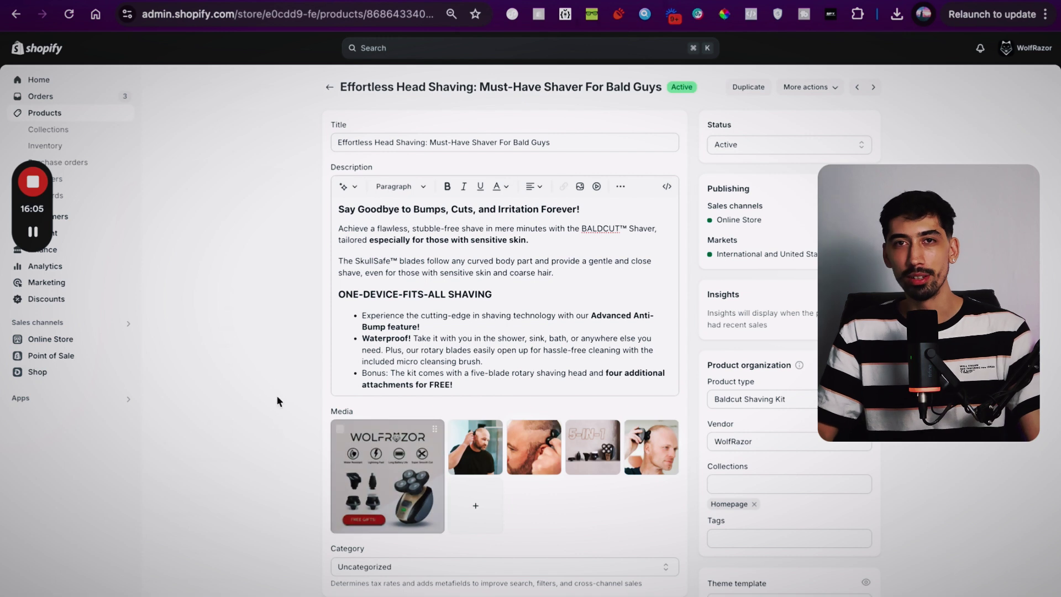
click(468, 383)
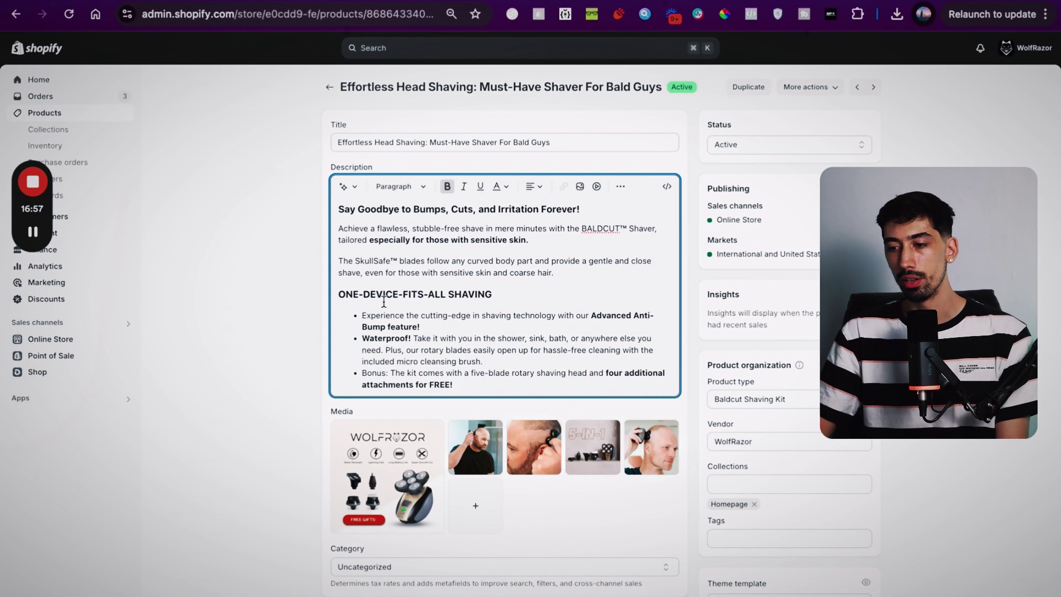
click(339, 210)
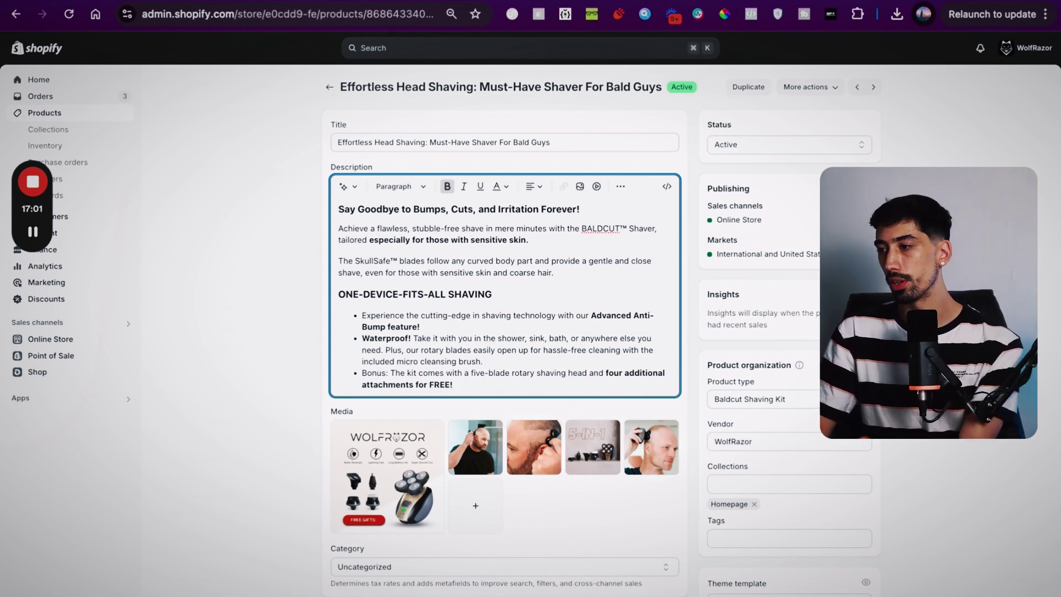
Switch to the ShopHunter dashboard and open the form for adding a shop by its Shopify store URL
key(ctrl+t)
text(shophunter.io/dashboard)
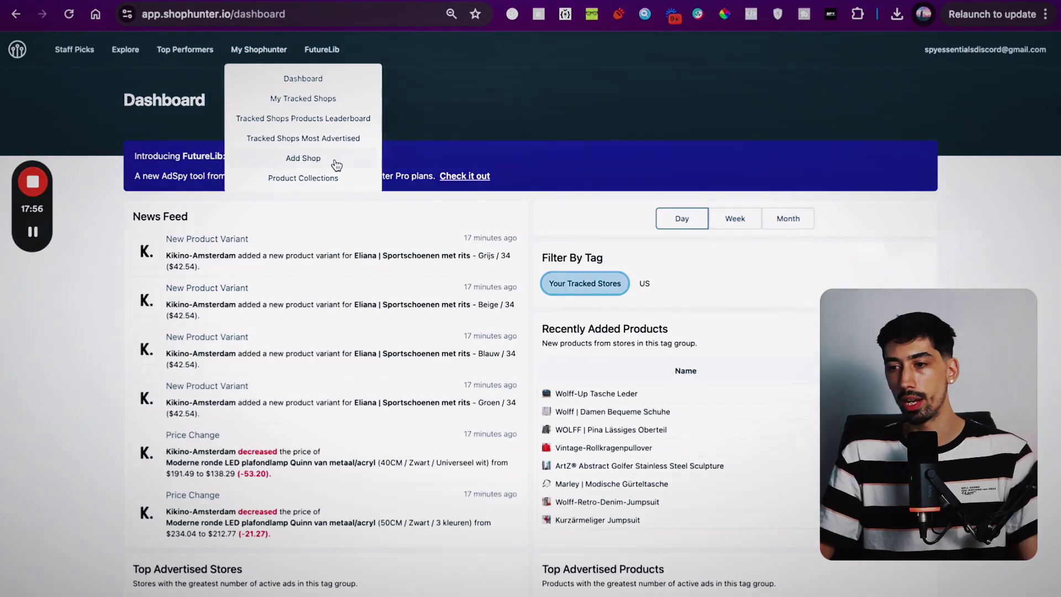
click(338, 161)
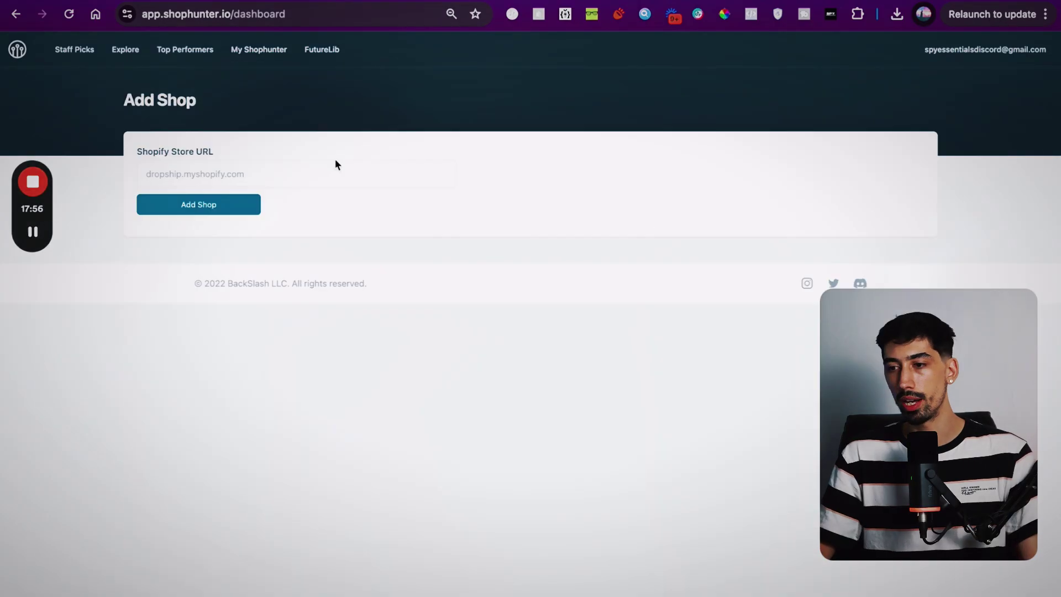
click(350, 181)
click(407, 1)
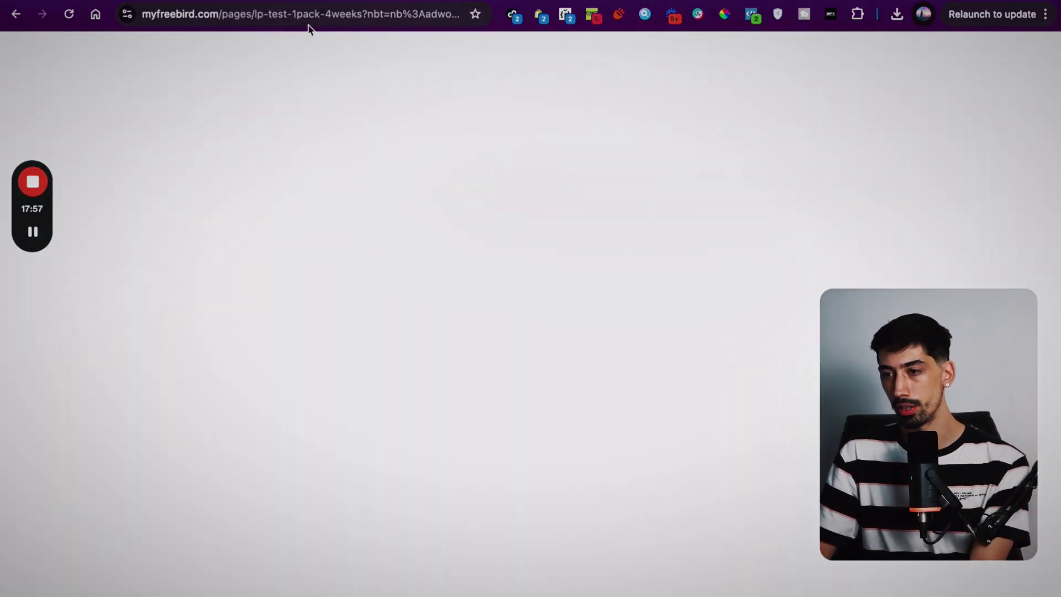
drag(220, 15, 106, 19)
key(super+c)
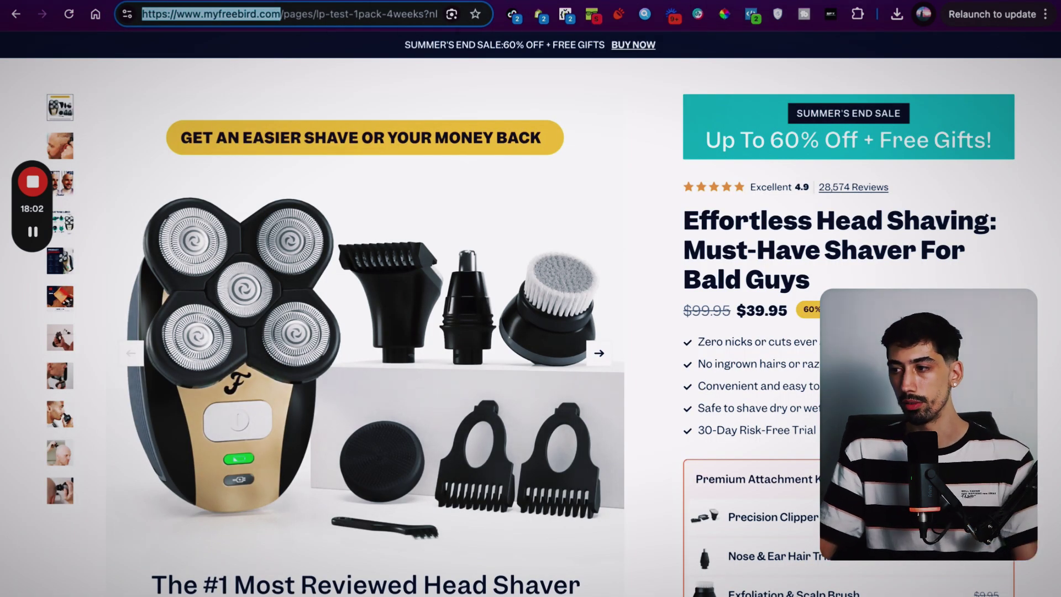
click(896, 0)
key(super+v)
key(BackSpace)
key(Return)
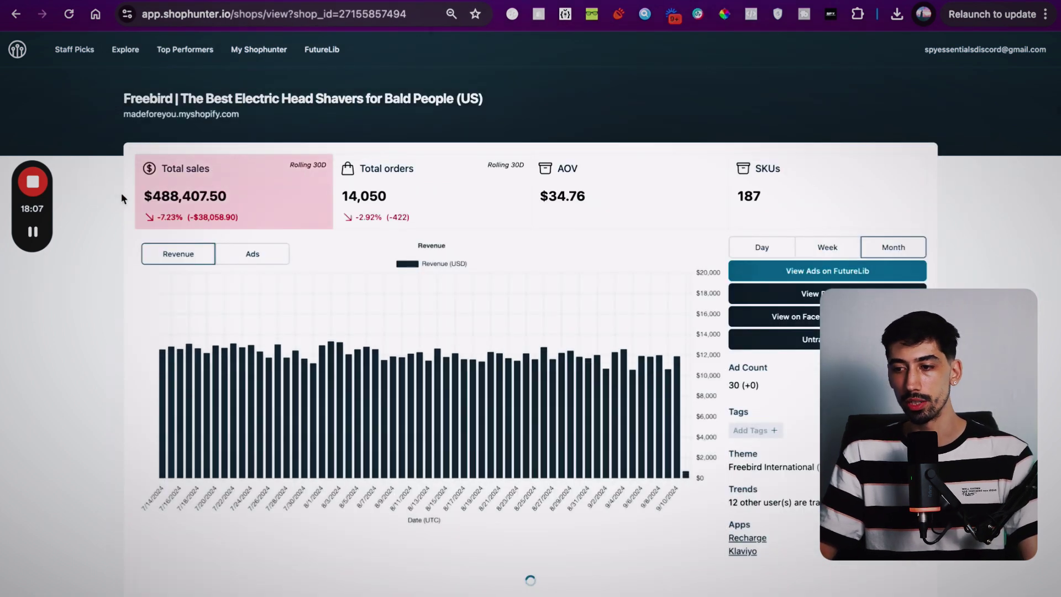
Examine the Freebird store's total sales for the month, check the daily figures, and return to the monthly period
drag(144, 197, 255, 197)
click(181, 196)
triple_click(180, 196)
click(213, 199)
triple_click(213, 199)
double_click(204, 197)
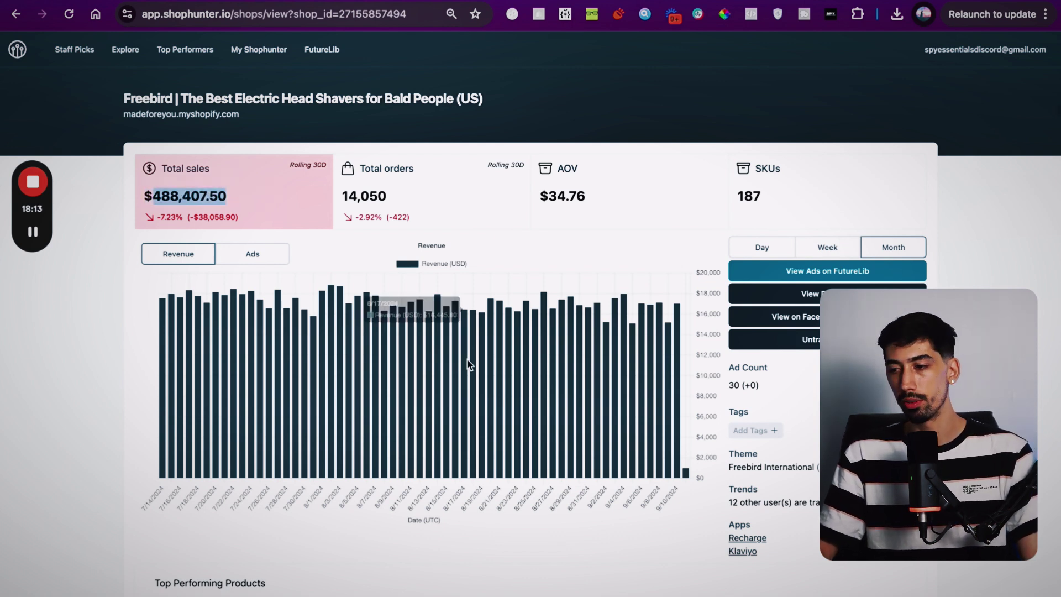
click(762, 249)
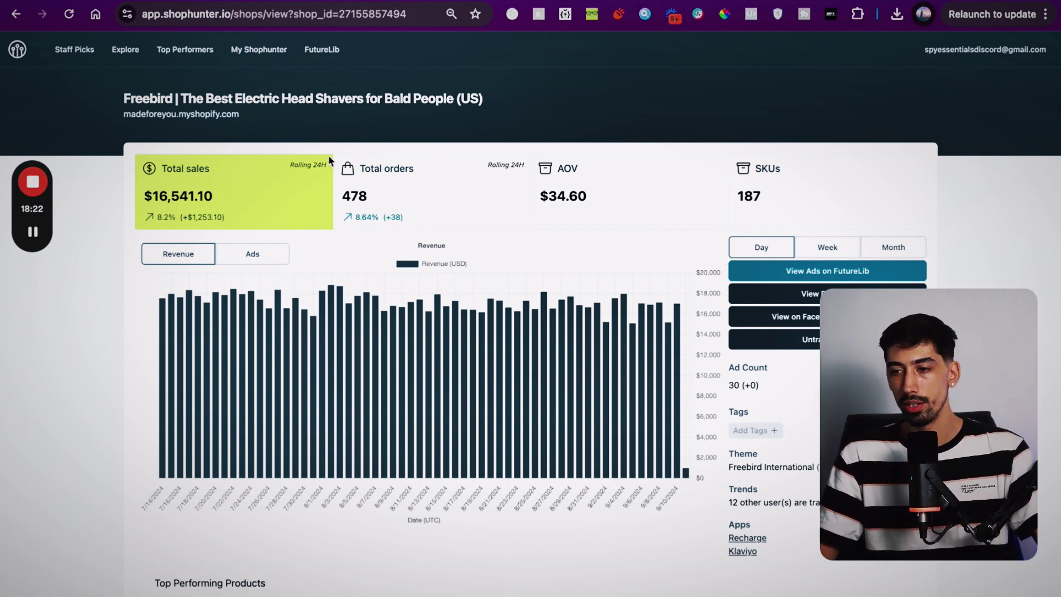
click(887, 247)
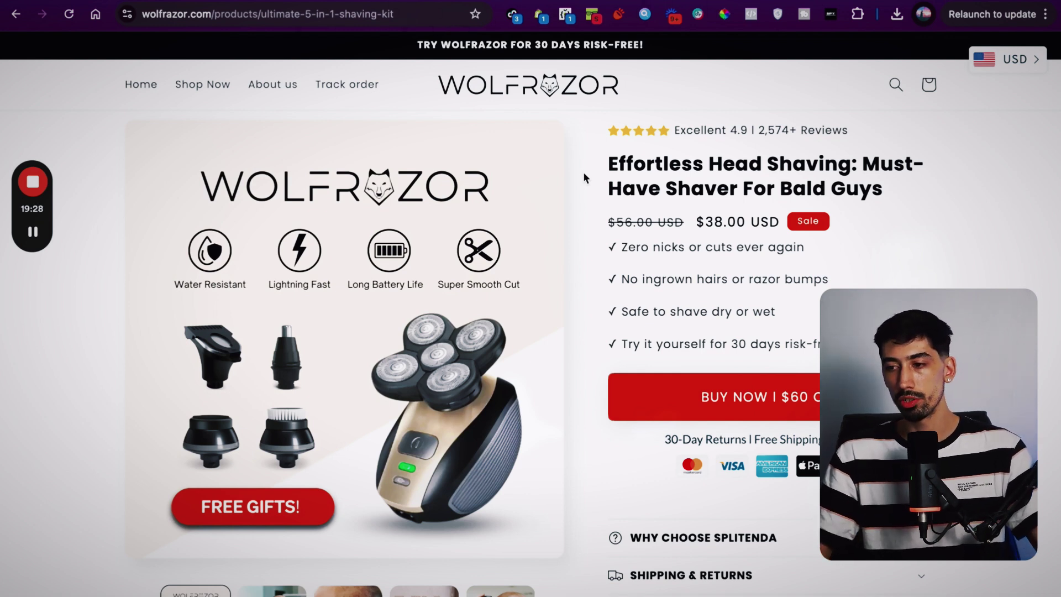
Examine the headline "Effortless Head Shaving: Must-Have Shaver For Bald Guys" on the WolfRazor product page
scroll(584, 209, down, 1)
scroll(584, 209, up, 1)
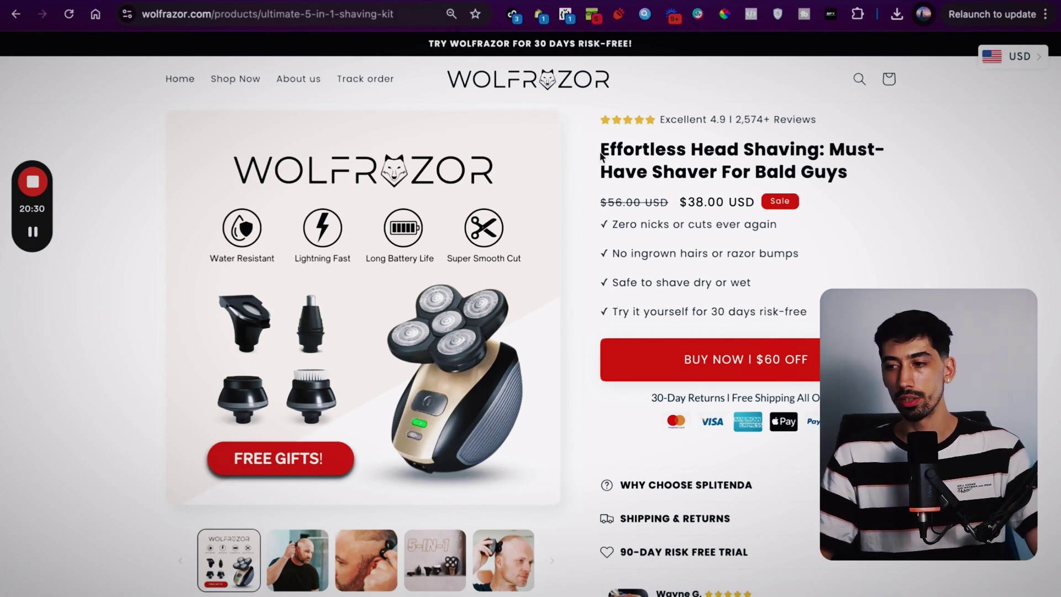
drag(602, 156, 862, 180)
triple_click(779, 163)
triple_click(779, 163)
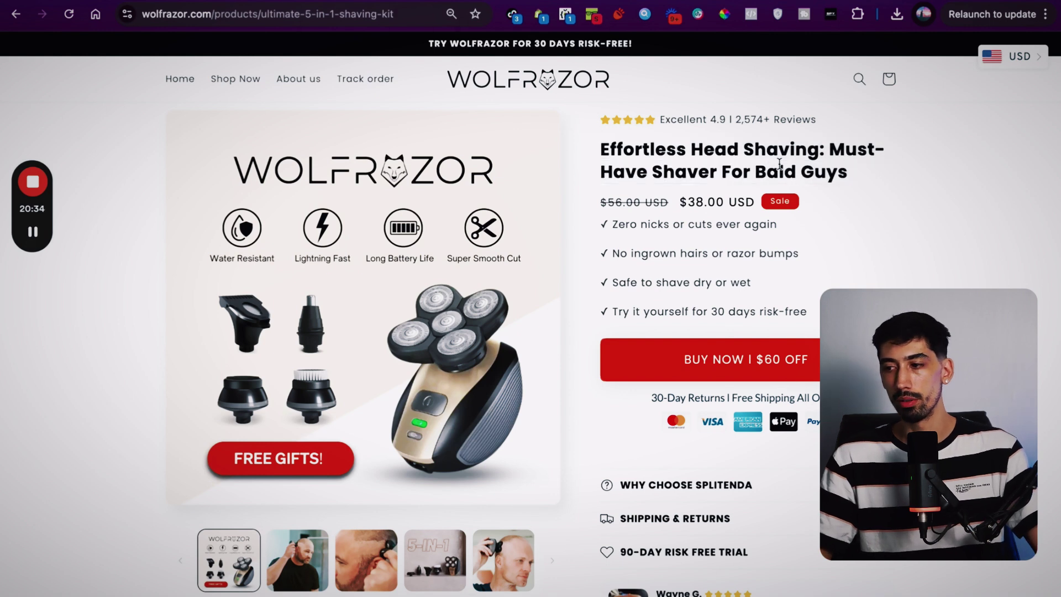
click(640, 154)
triple_click(639, 154)
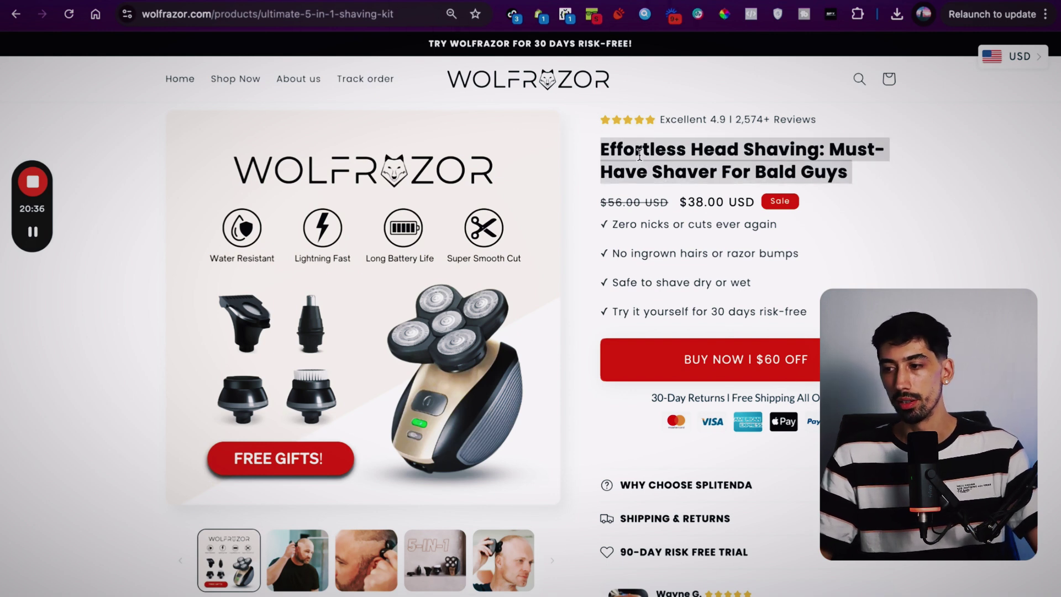
click(639, 154)
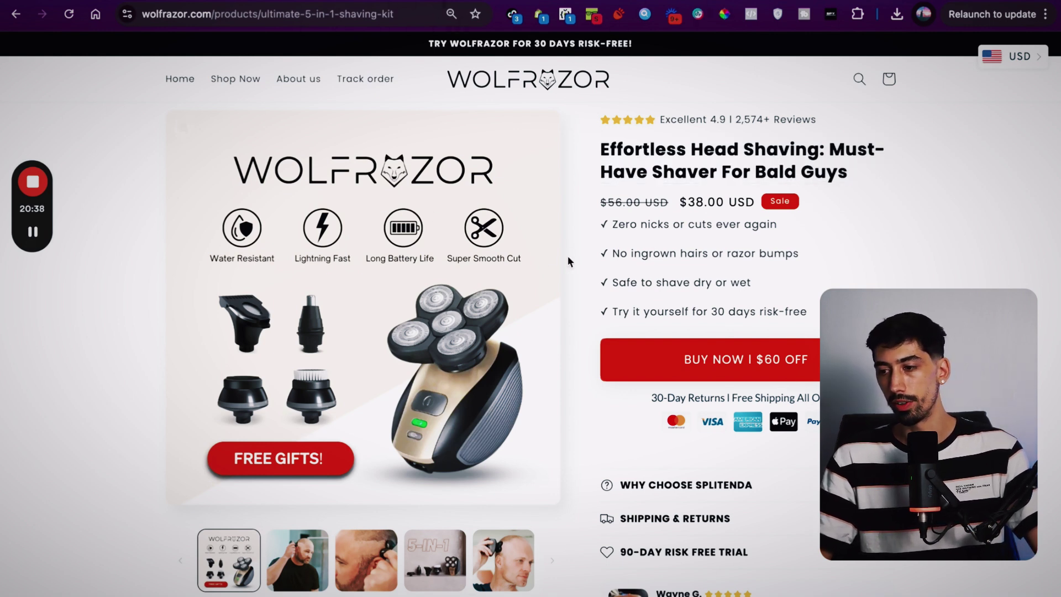
Look through the gallery images on the WolfRazor product page and return to the main branded image
scroll(582, 313, down, 5)
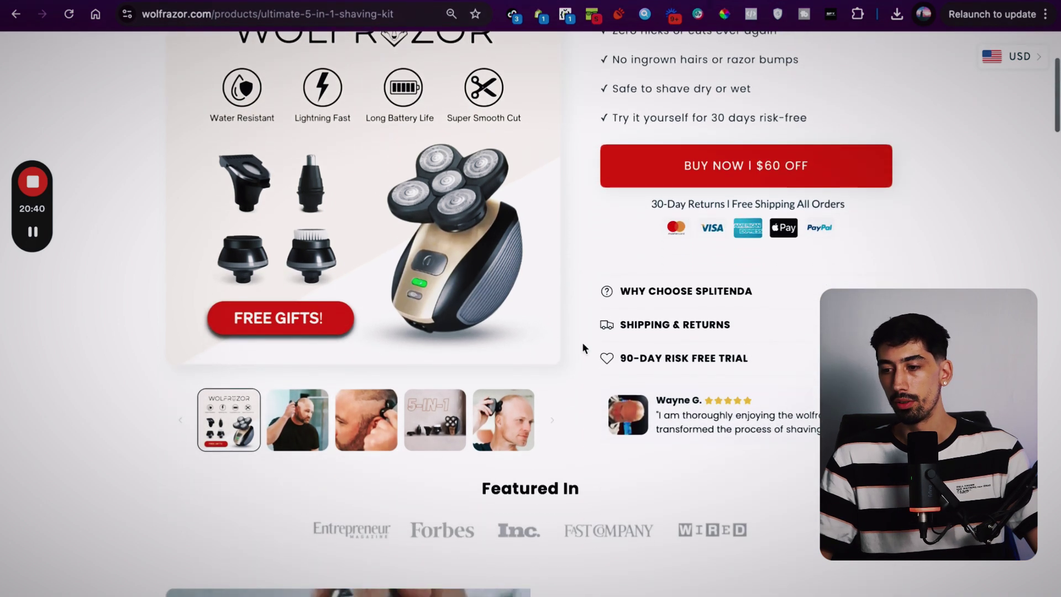
scroll(583, 348, up, 5)
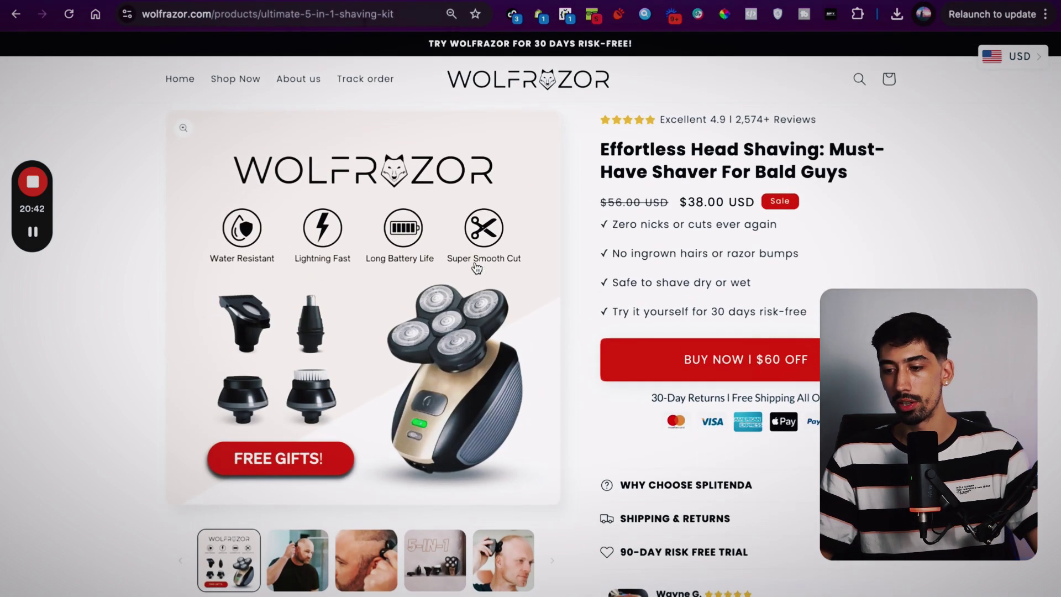
click(344, 561)
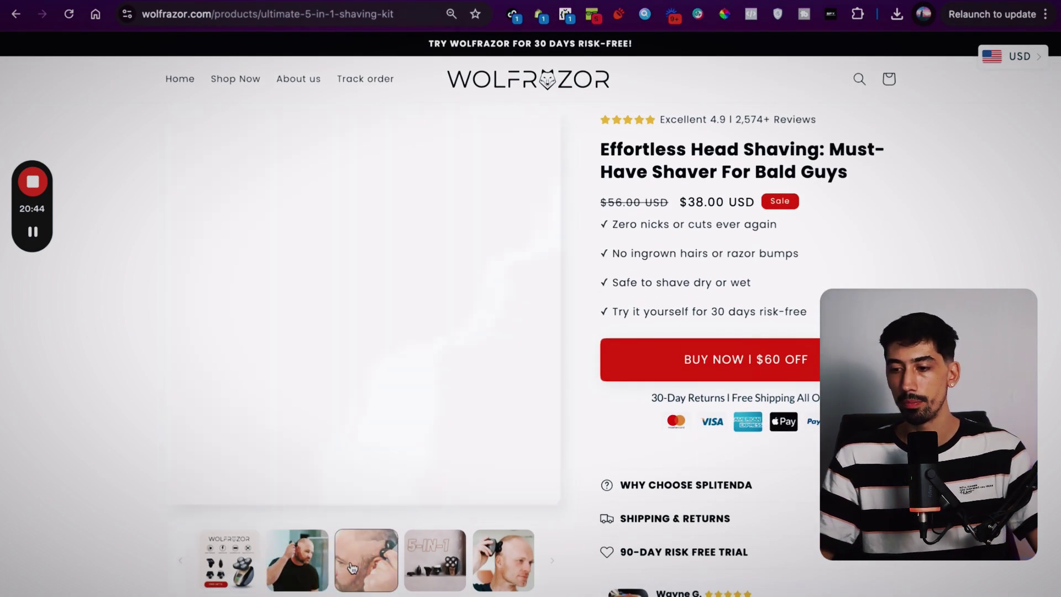
click(248, 568)
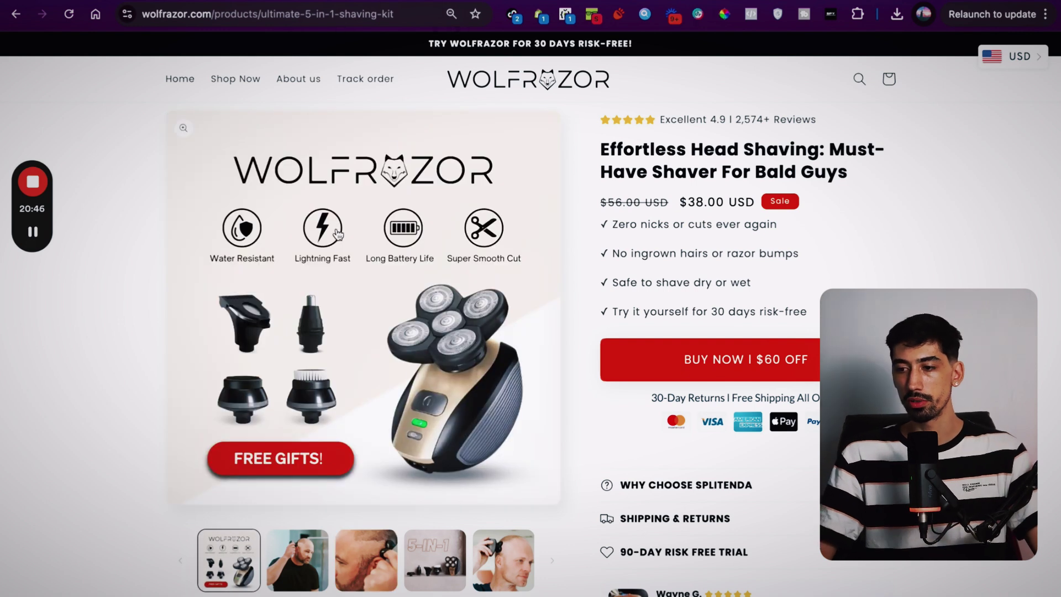
click(362, 575)
click(428, 572)
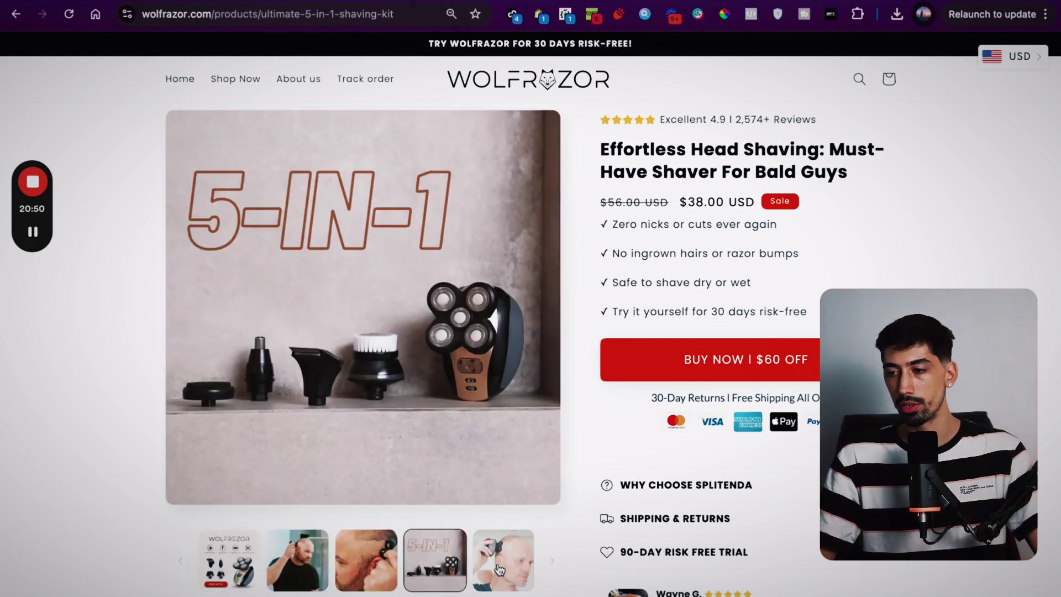
click(488, 567)
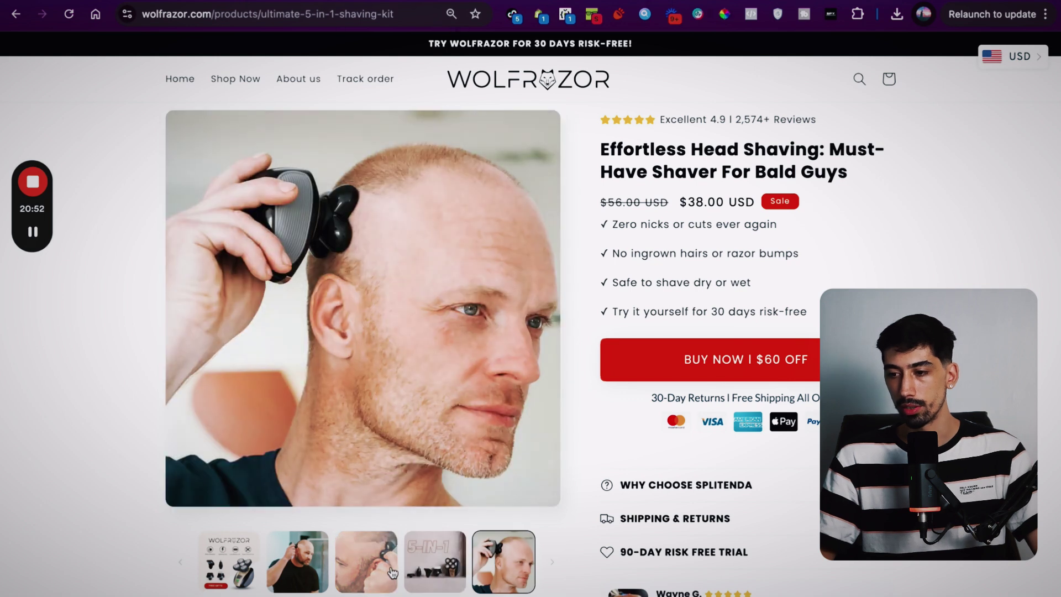
click(302, 563)
click(241, 568)
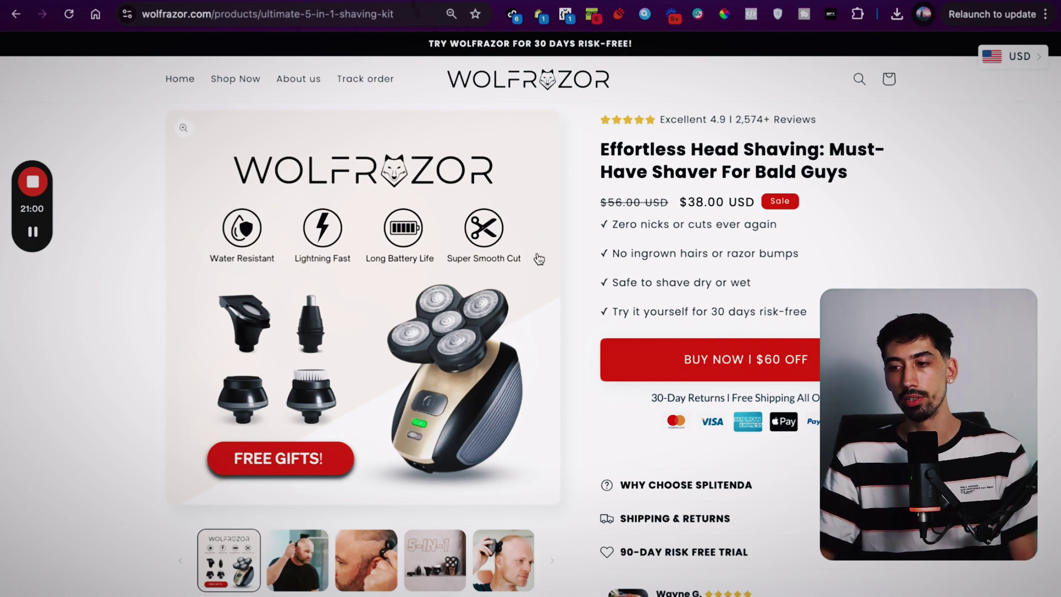
click(297, 560)
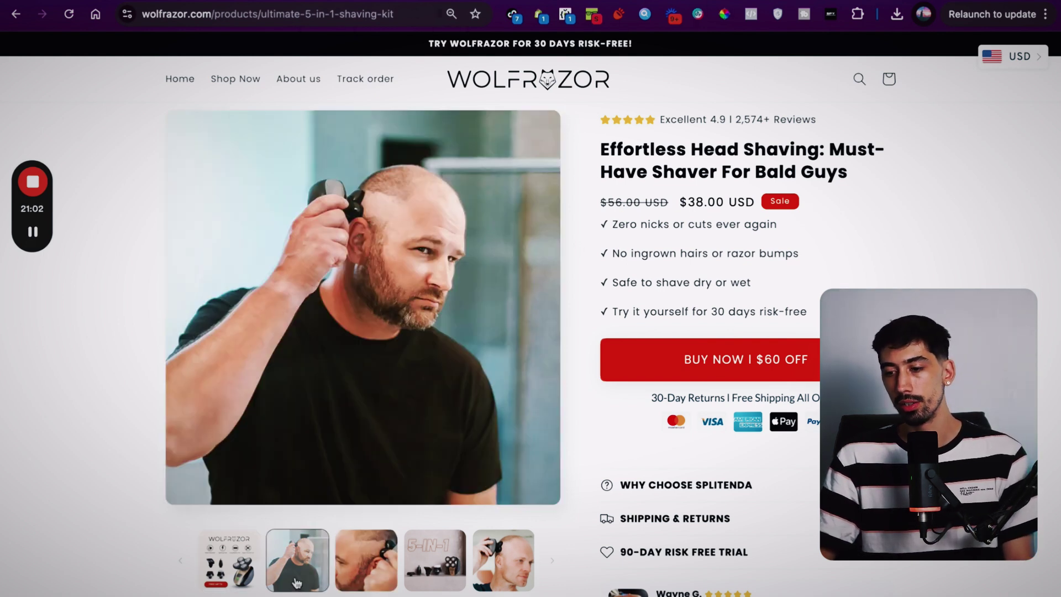
click(238, 585)
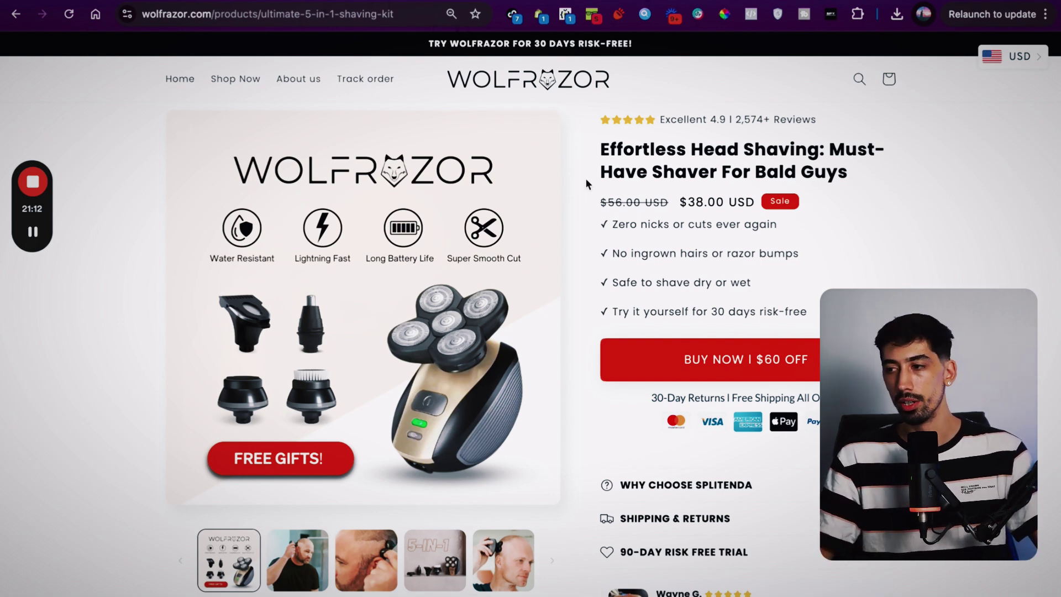
Switch to Canva, view the smartwatch and WolfRazor product image designs, and go to the "product images" search page
click(605, 6)
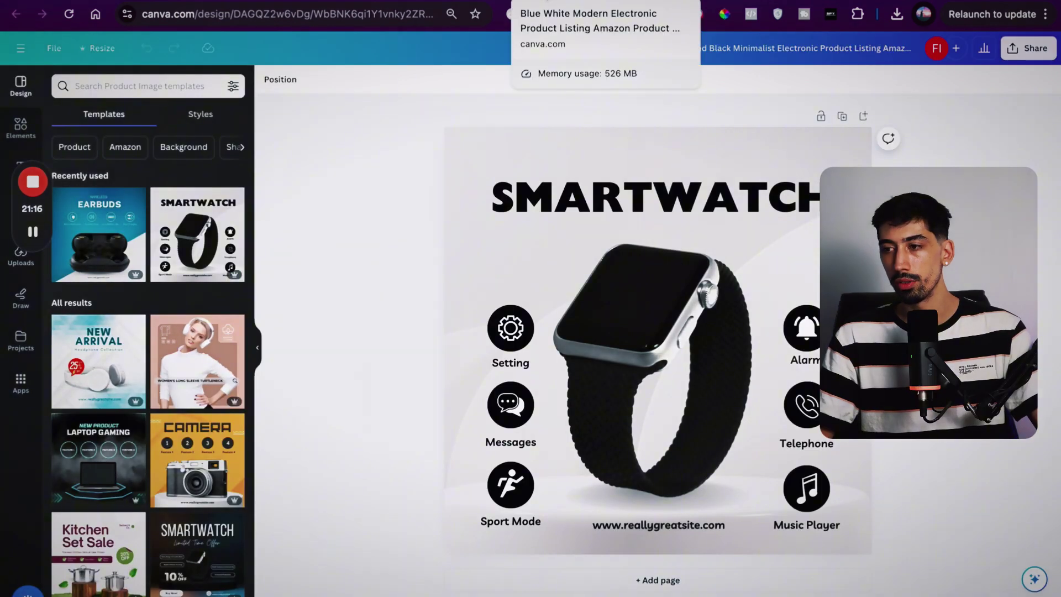
click(546, 0)
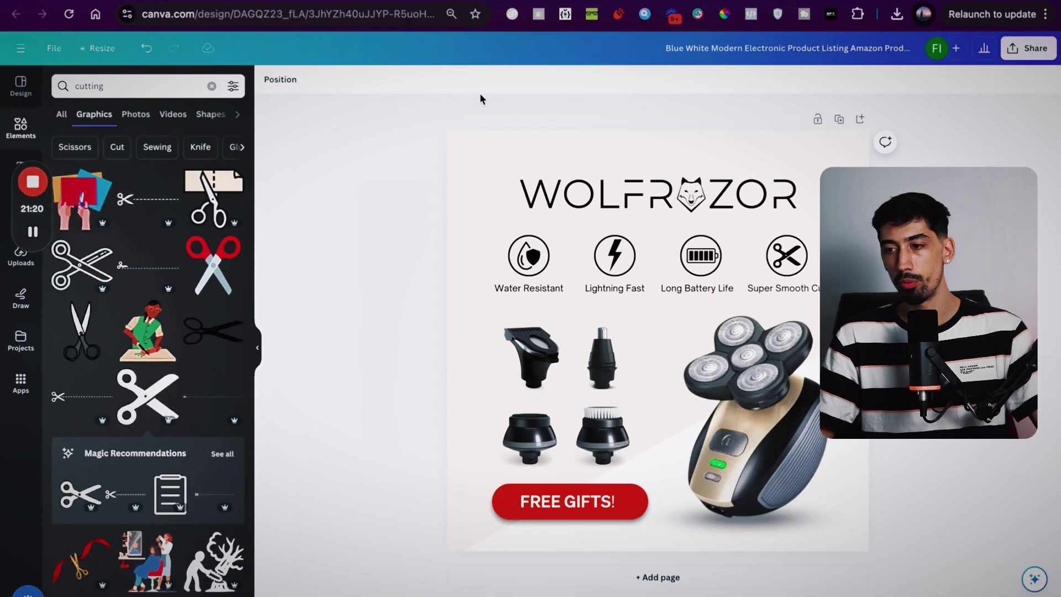
click(490, 2)
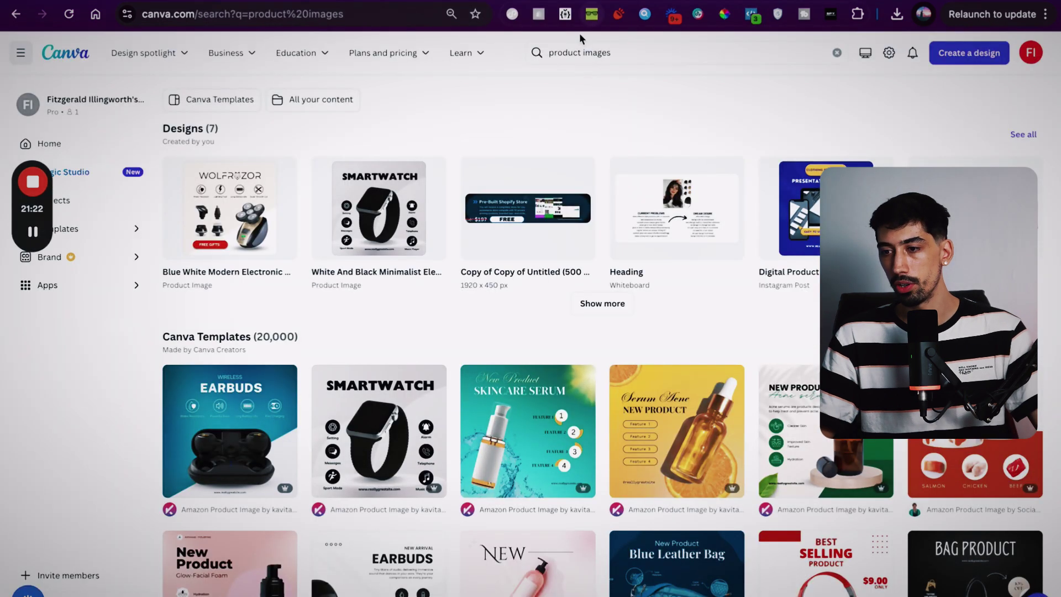
Browse the Canva templates for "product images" and open the preview of the blue Wireless Earbuds template
click(637, 56)
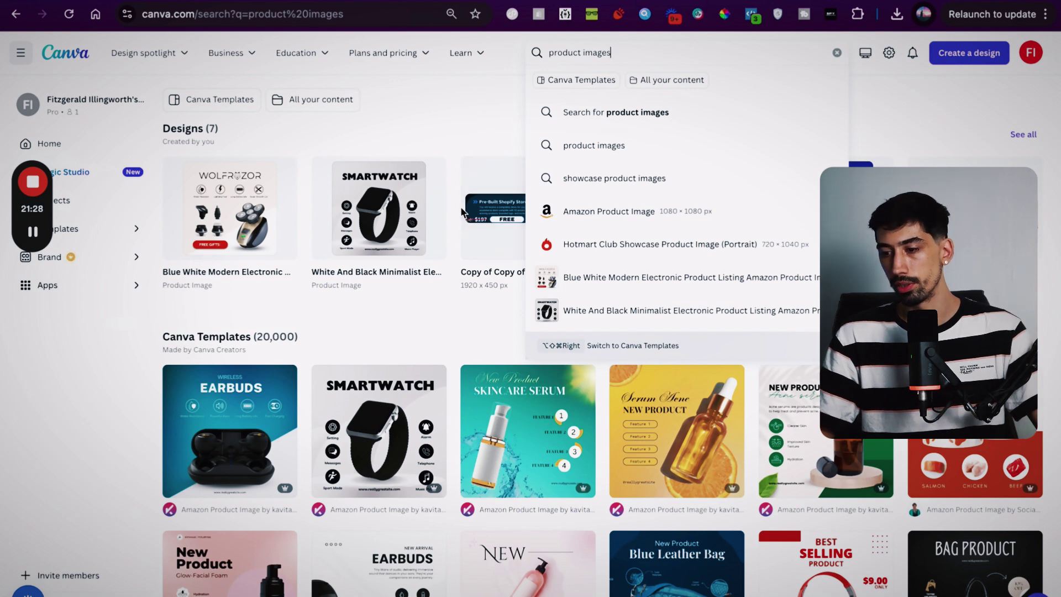
click(451, 510)
scroll(472, 386, down, 1)
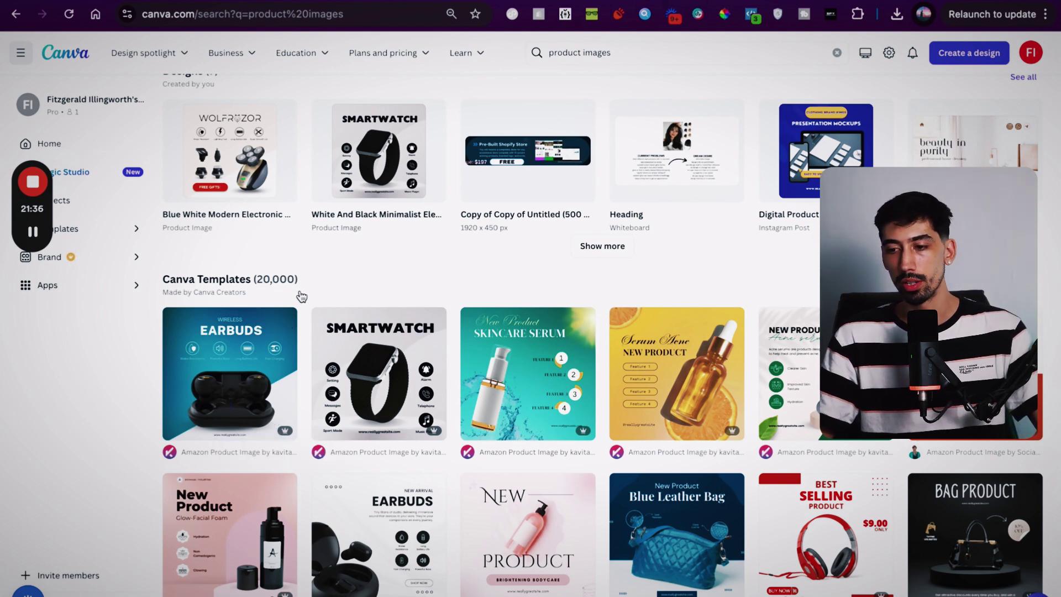
scroll(308, 279, up, 1)
scroll(307, 279, down, 1)
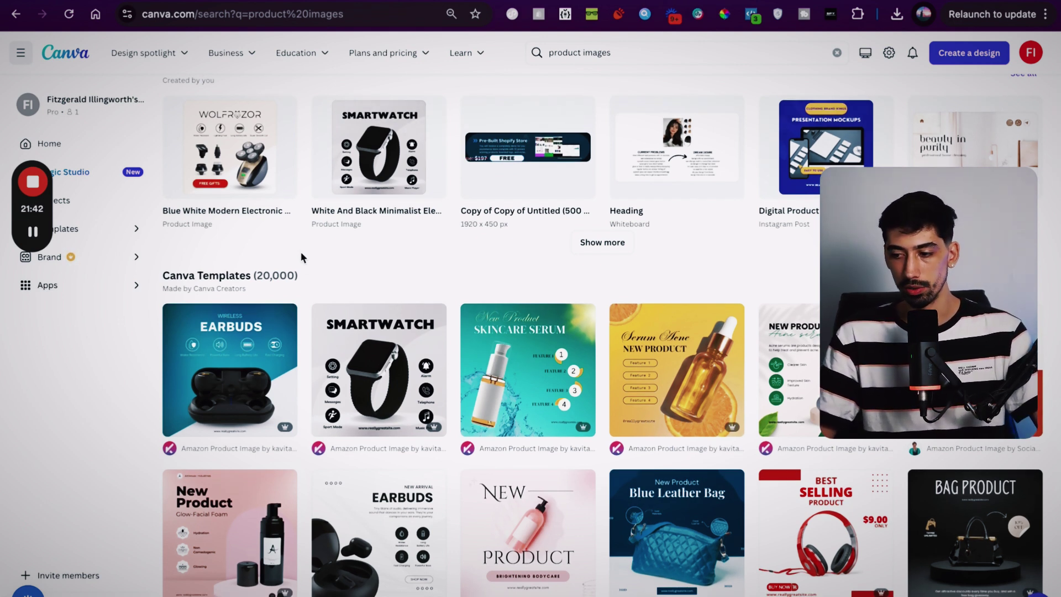
scroll(301, 257, up, 2)
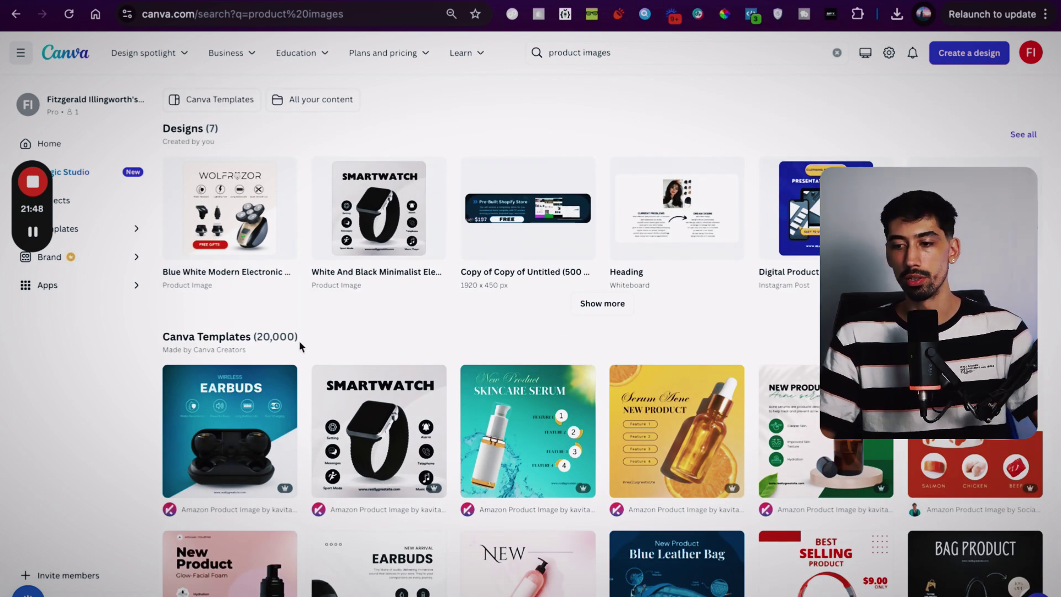
scroll(301, 347, down, 1)
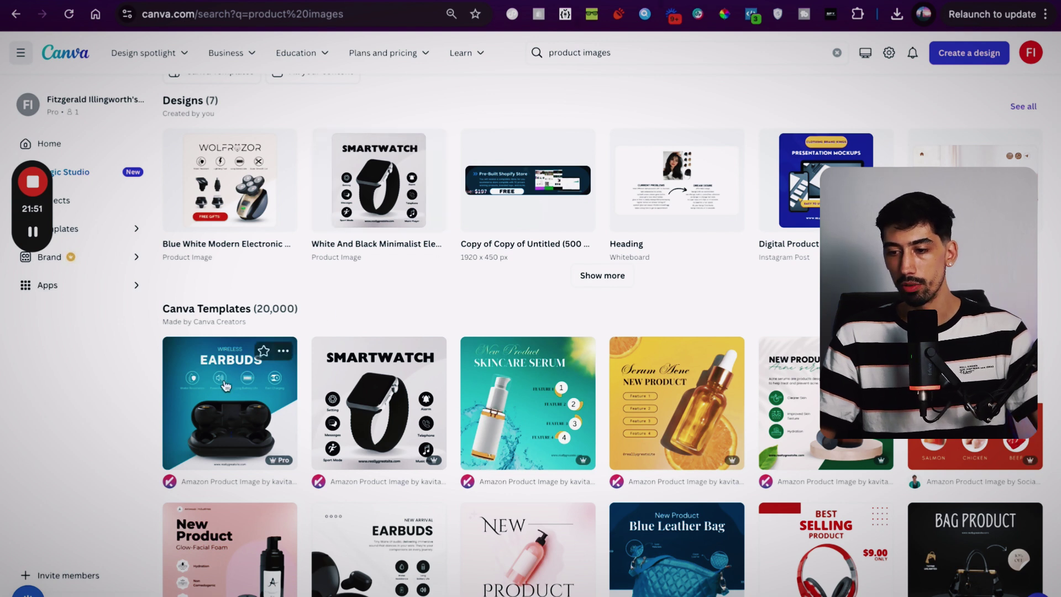
click(225, 385)
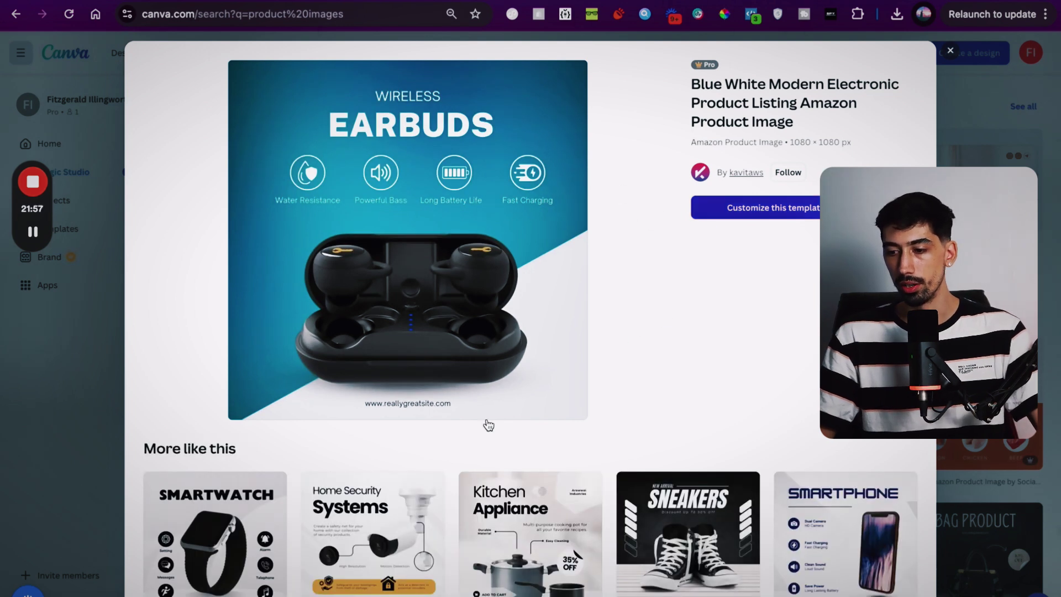
Customize the blue Wireless Earbuds template after viewing similar templates, and show the uploaded images in the editor
scroll(527, 461, down, 4)
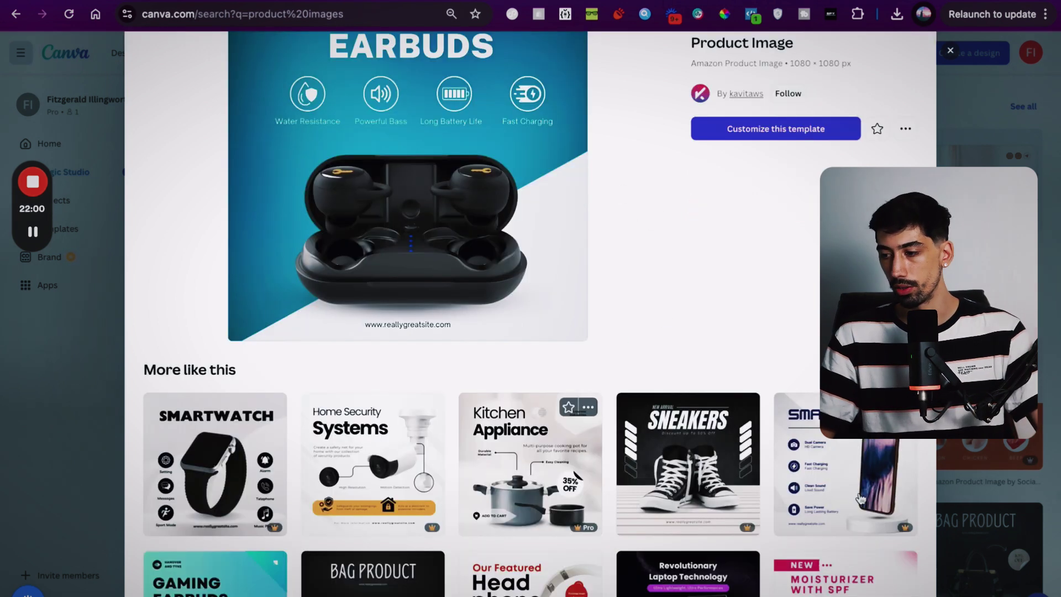
scroll(528, 461, down, 1)
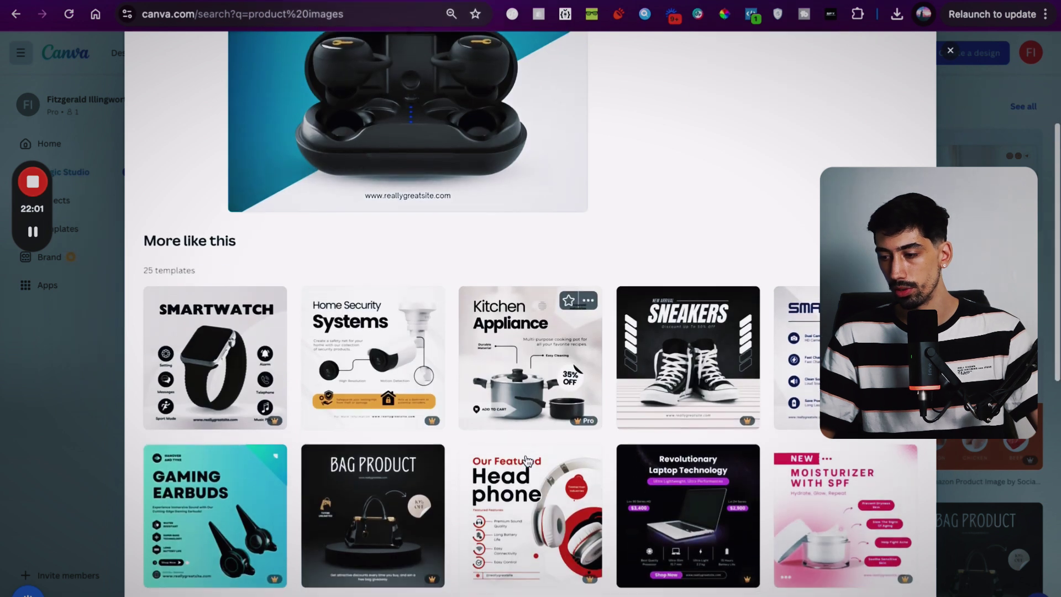
scroll(437, 347, up, 5)
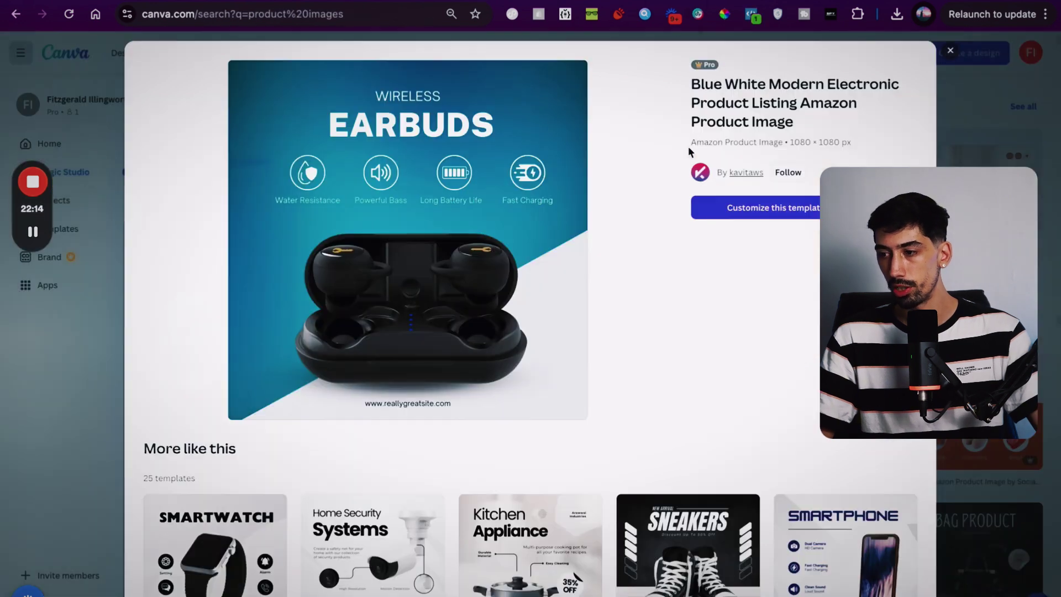
click(749, 209)
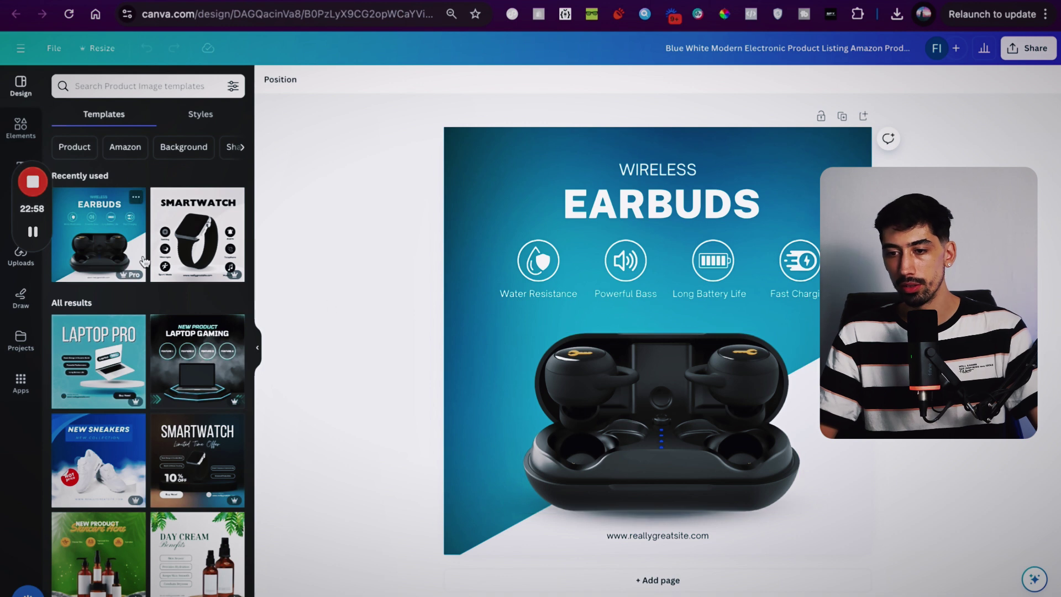
click(21, 255)
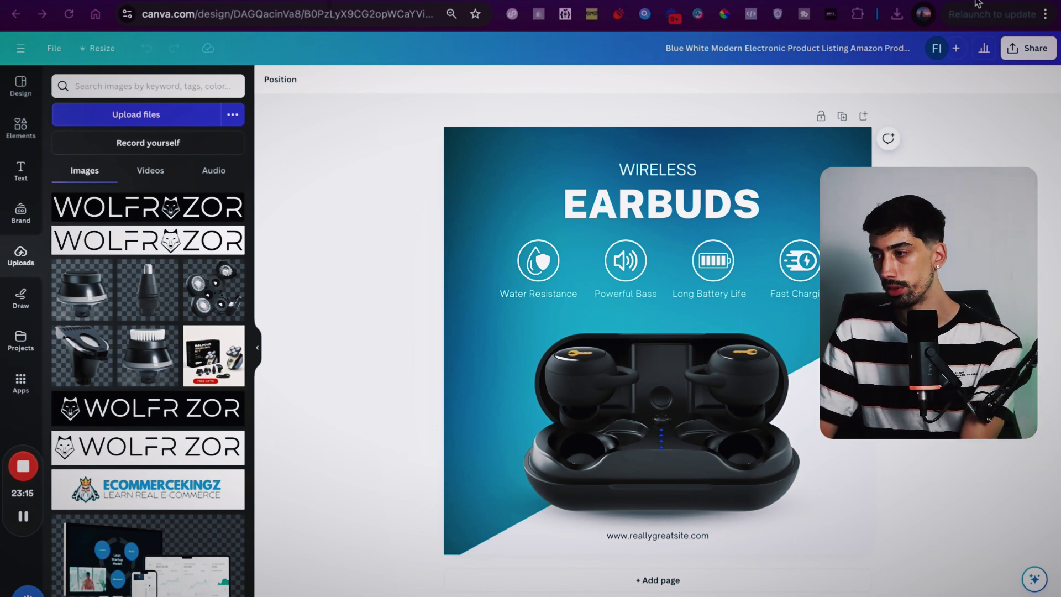
In a new browser tab, search Google for "bladcut" and open the shaving kit page on the Baldcut store
key(super+t)
text(b)
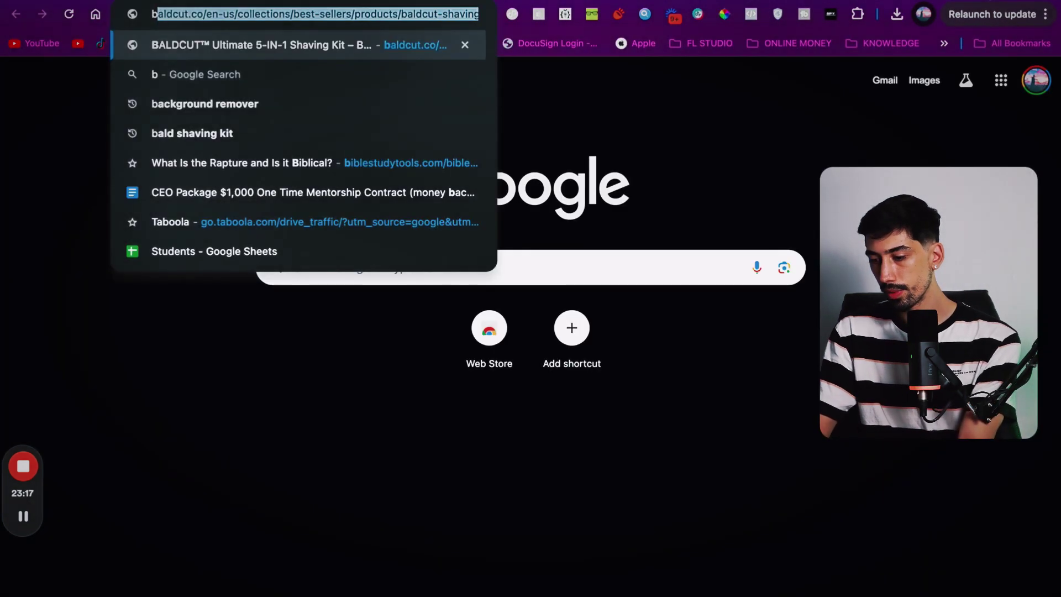
text(ladcut)
key(Return)
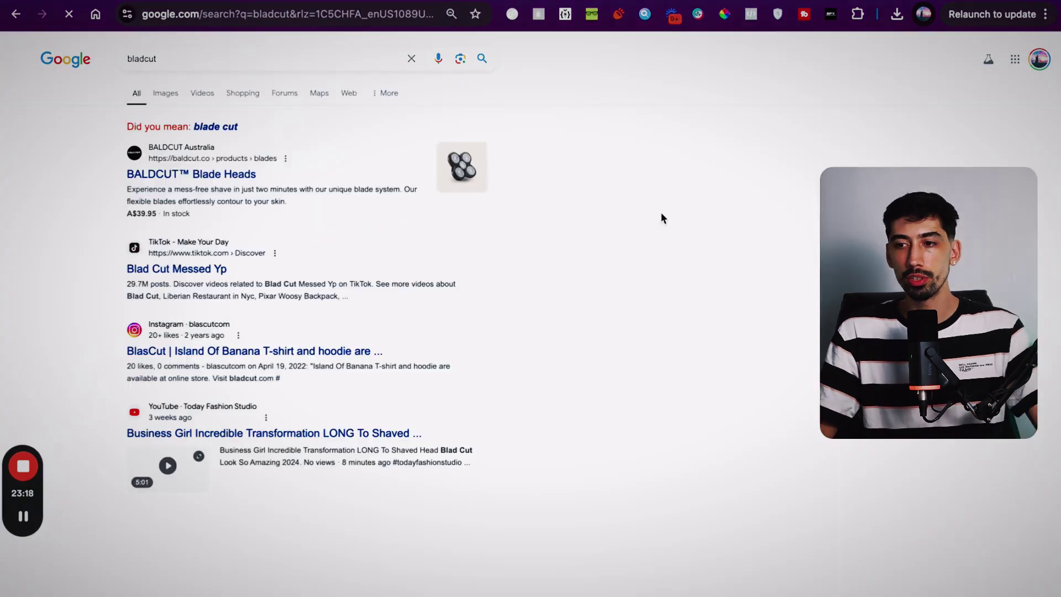
click(211, 174)
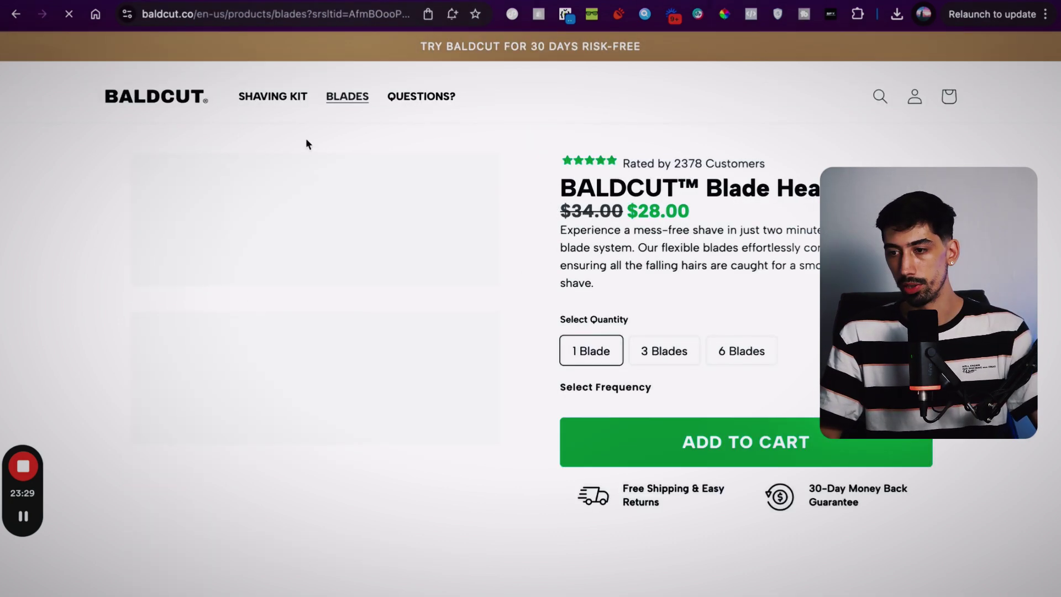
click(269, 99)
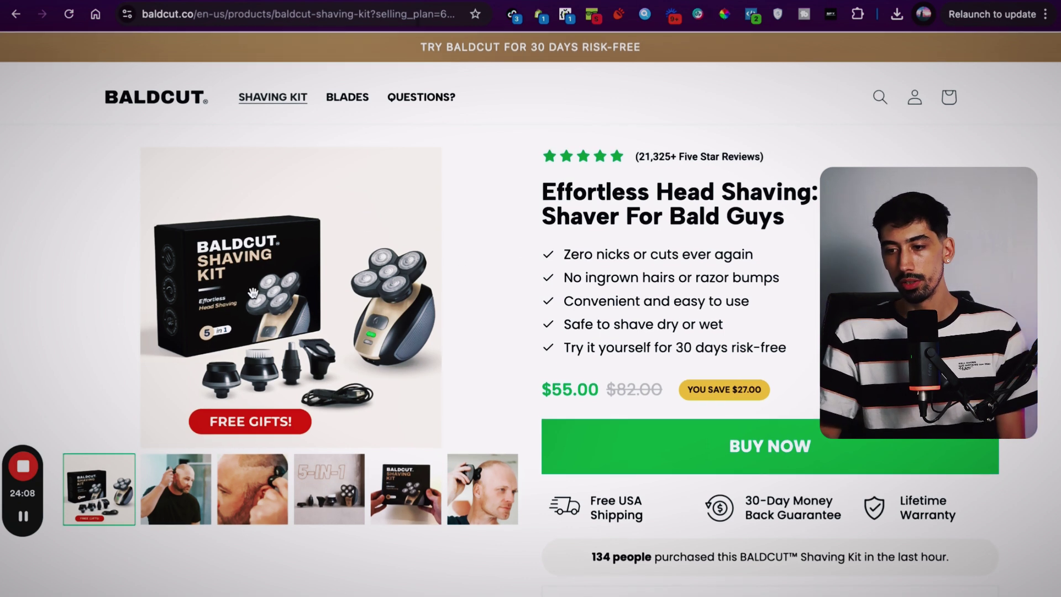
Open the main Baldcut Shaving Kit image in its own tab and return to the Wireless Earbuds design in Canva
right_click(345, 237)
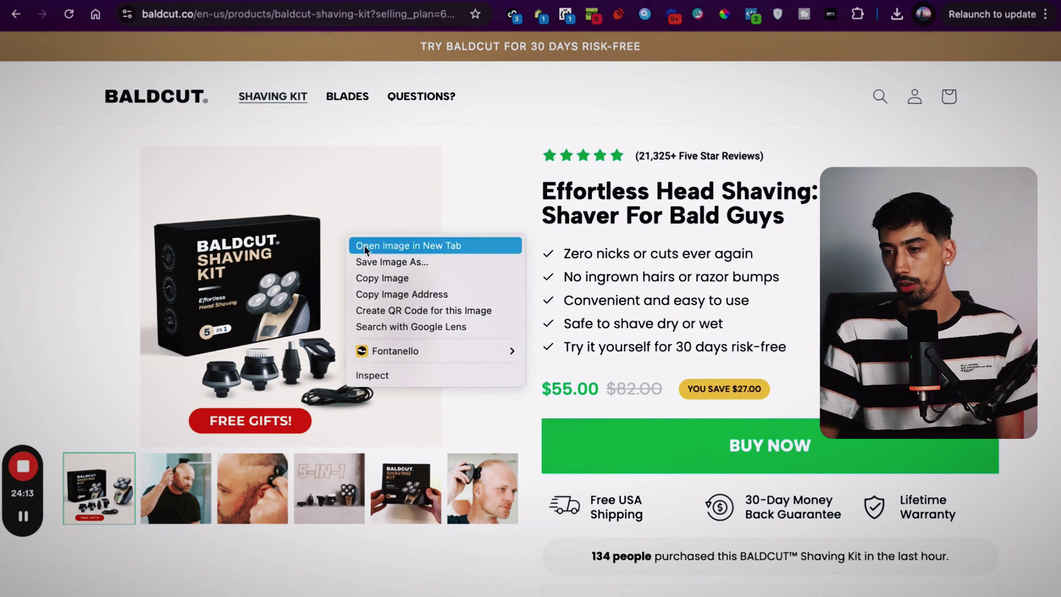
click(364, 248)
key(ctrl+Tab)
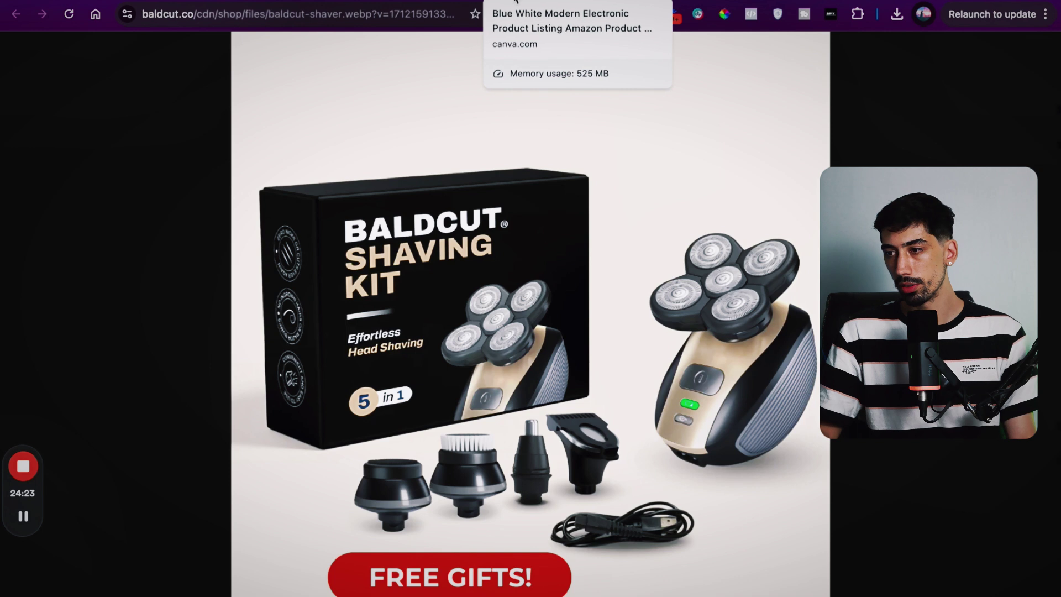
click(530, 1)
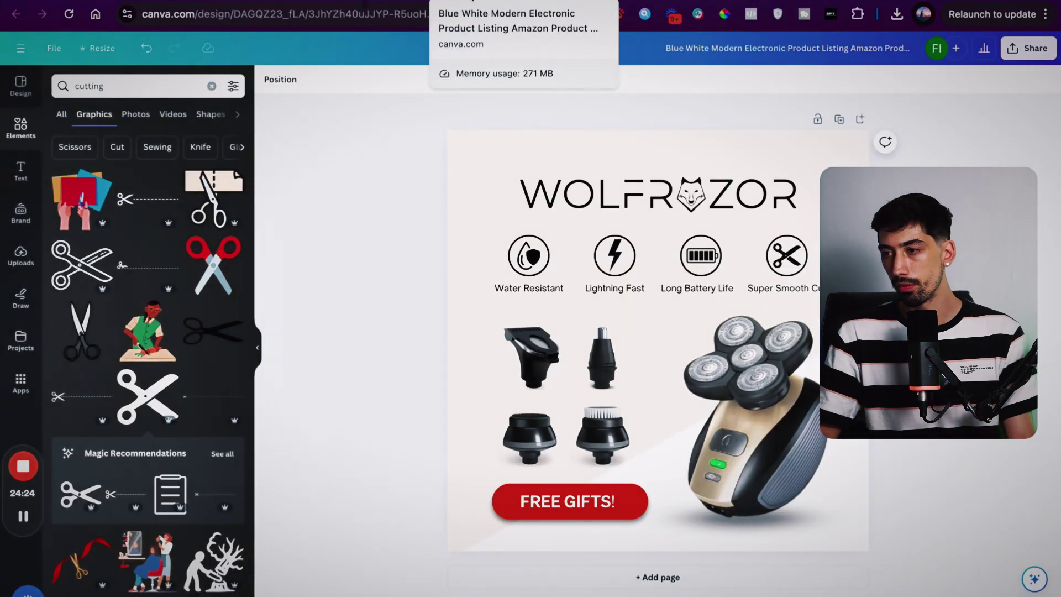
click(487, 2)
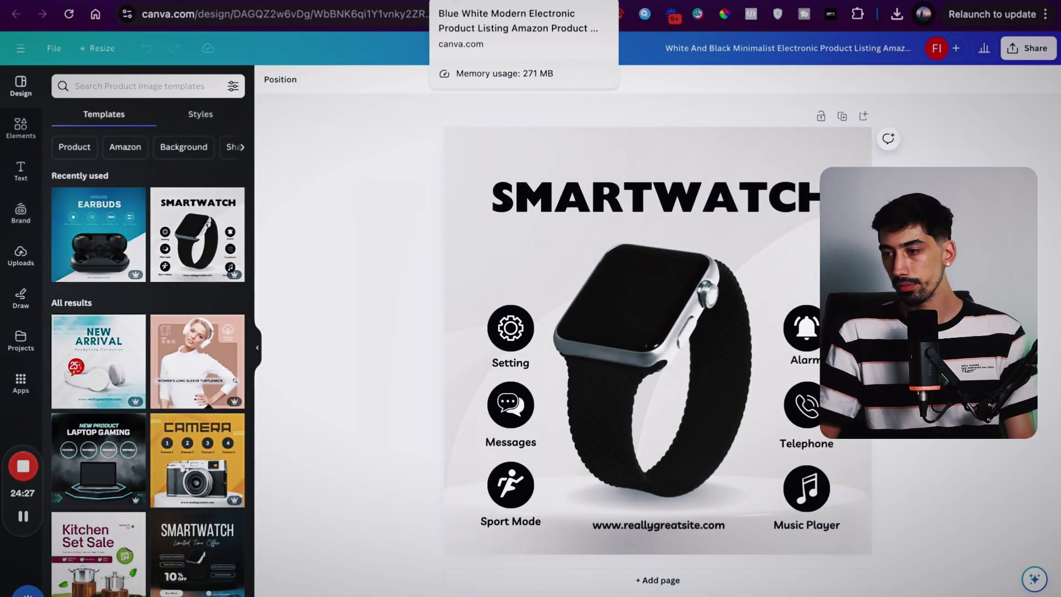
click(442, 2)
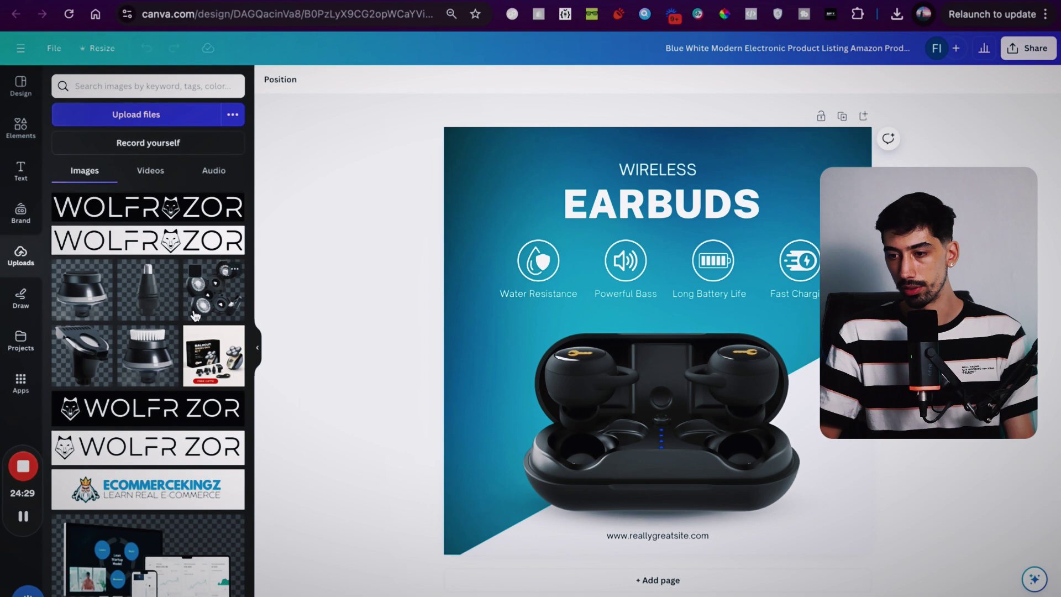
Replace the earbuds photo with the uploaded Baldcut Shaving Kit image and remove the image's background
click(211, 365)
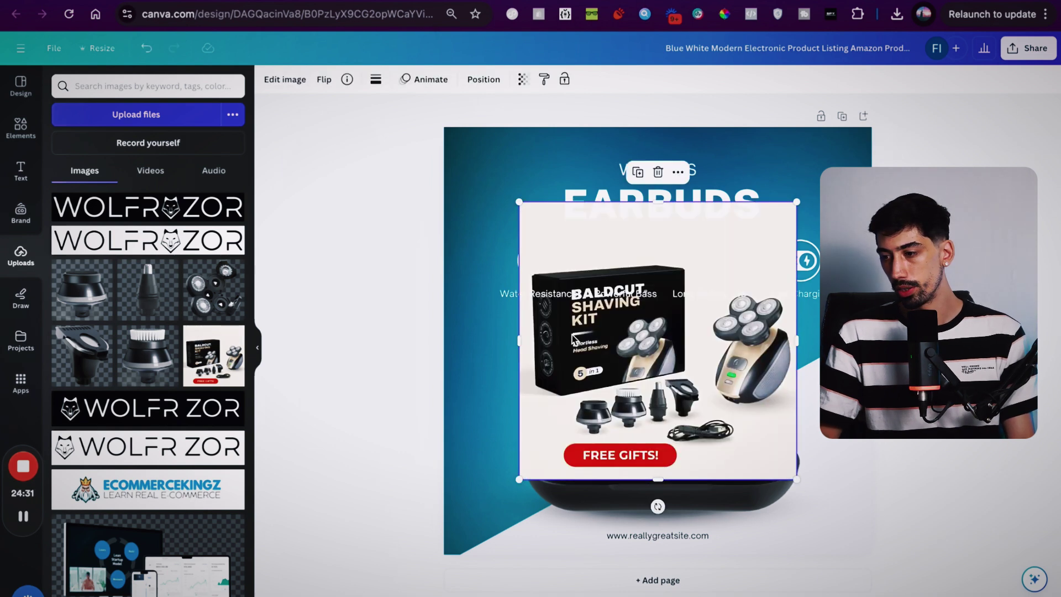
click(727, 508)
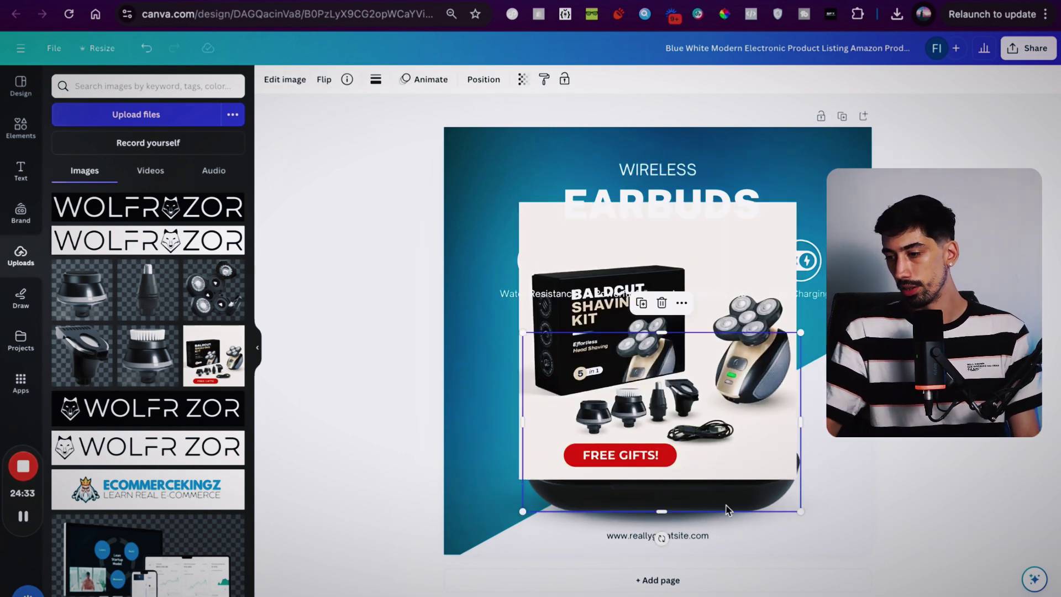
key(Delete)
click(710, 381)
drag(710, 381, 704, 423)
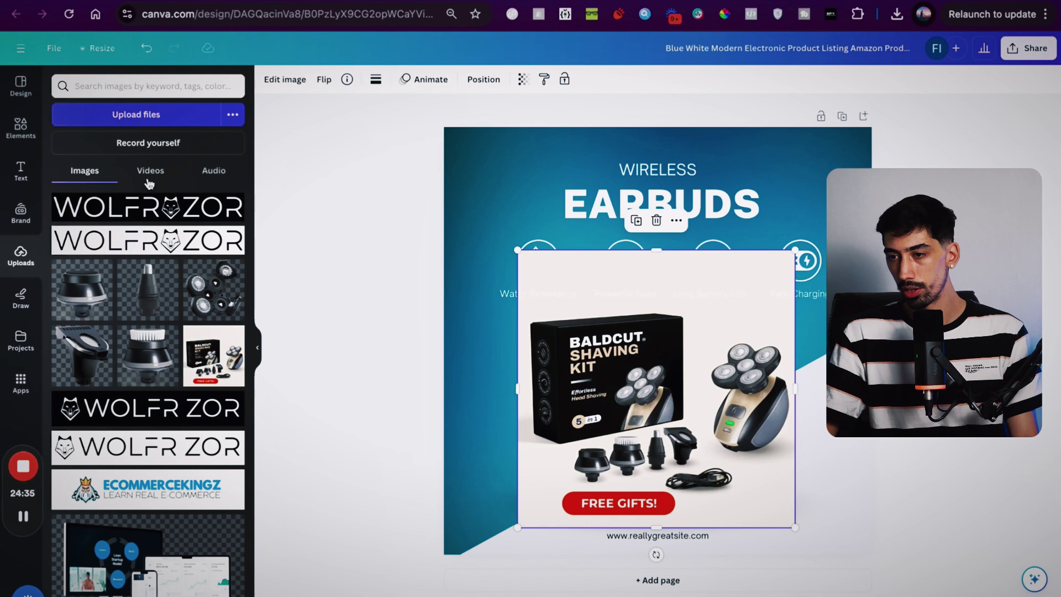
click(285, 81)
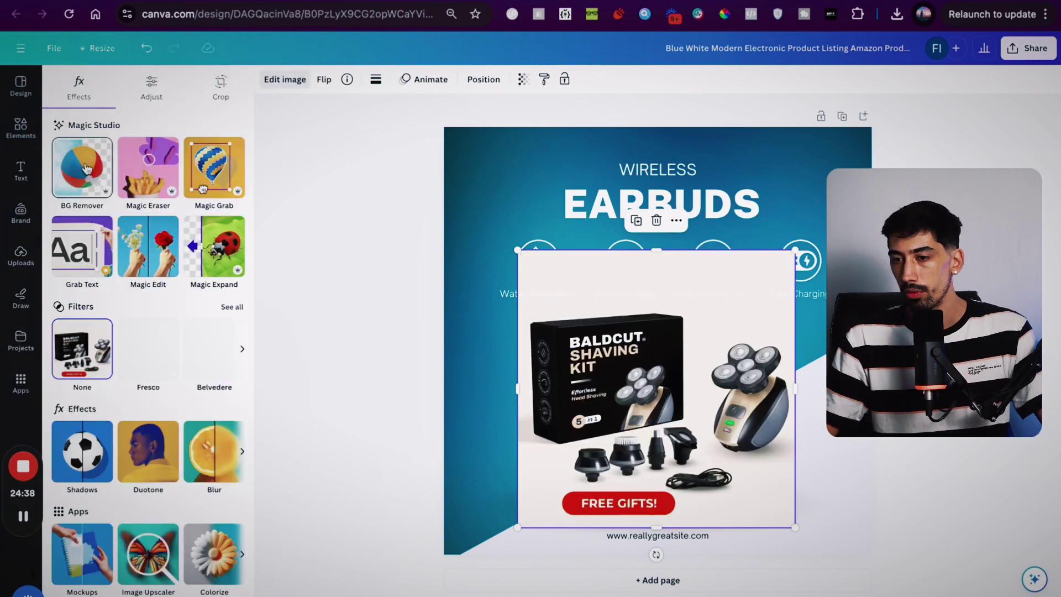
click(84, 170)
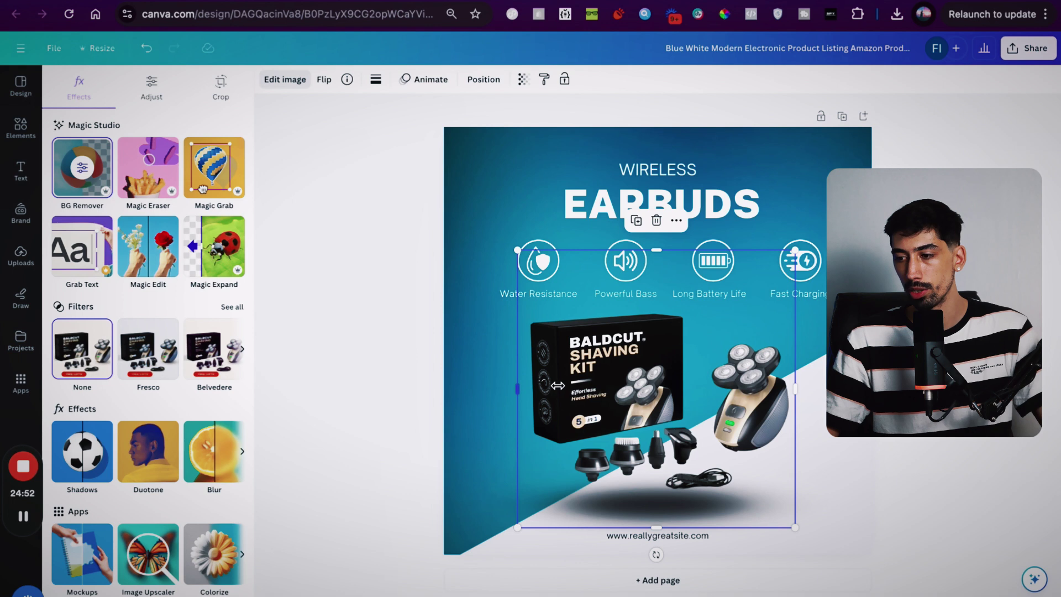
Crop the kit image so only the standalone shaver remains, and enlarge it in the lower-right part of the design
drag(606, 386, 506, 379)
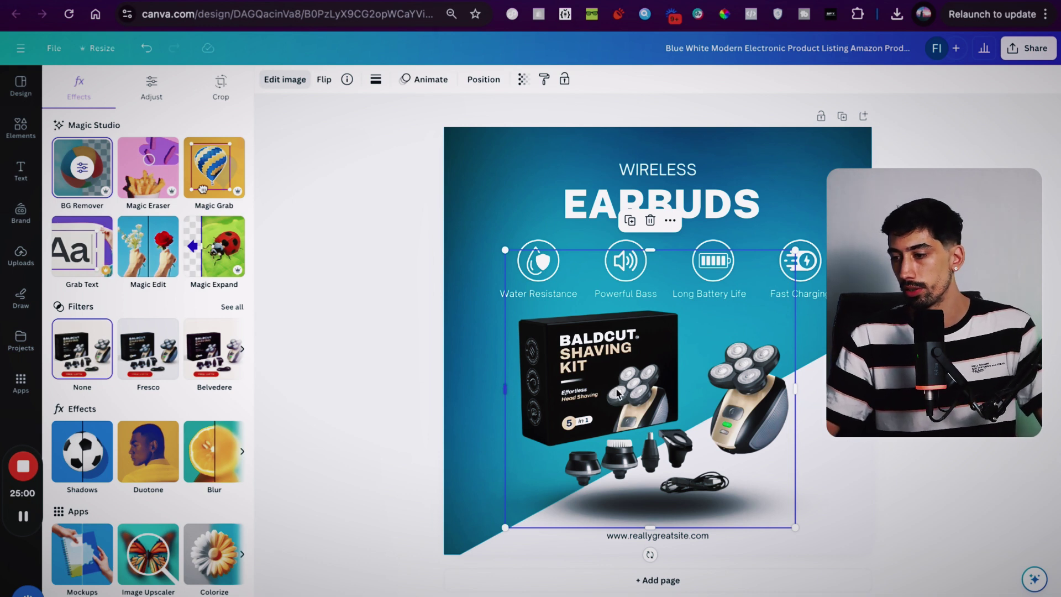
drag(505, 388, 698, 391)
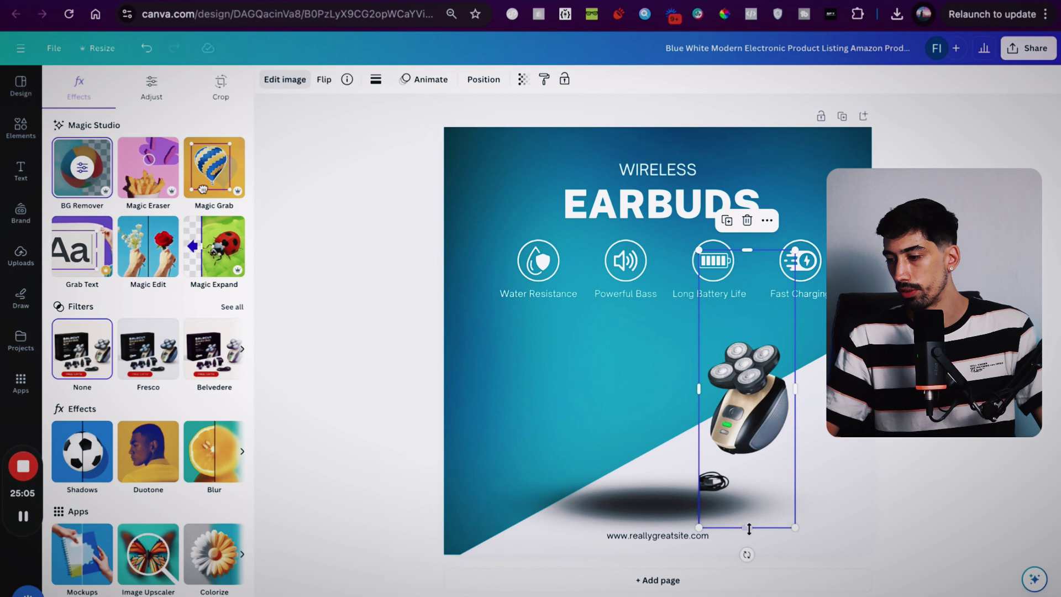
drag(751, 465, 751, 466)
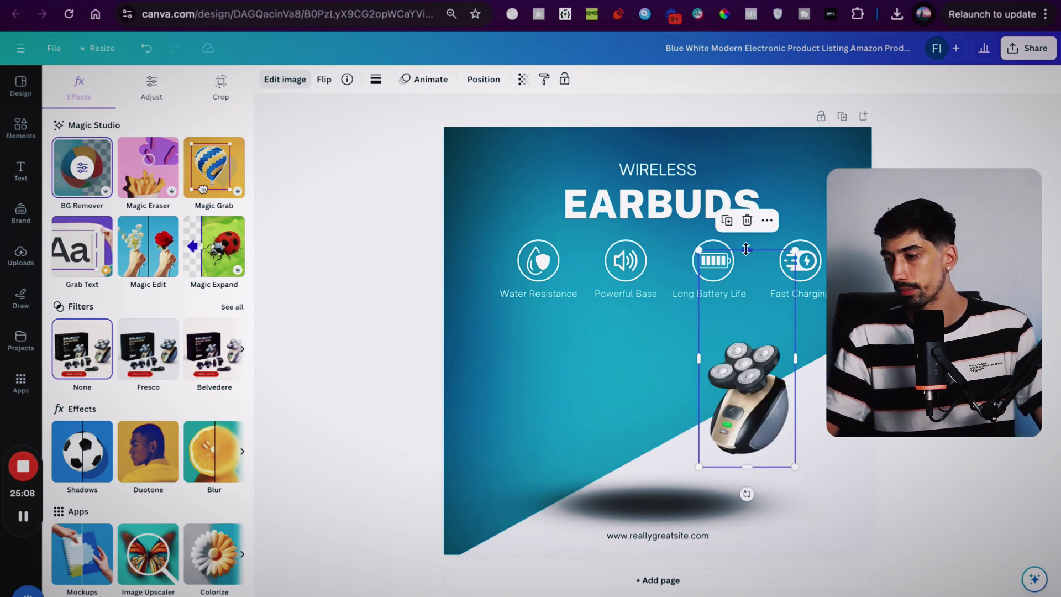
drag(747, 250, 746, 333)
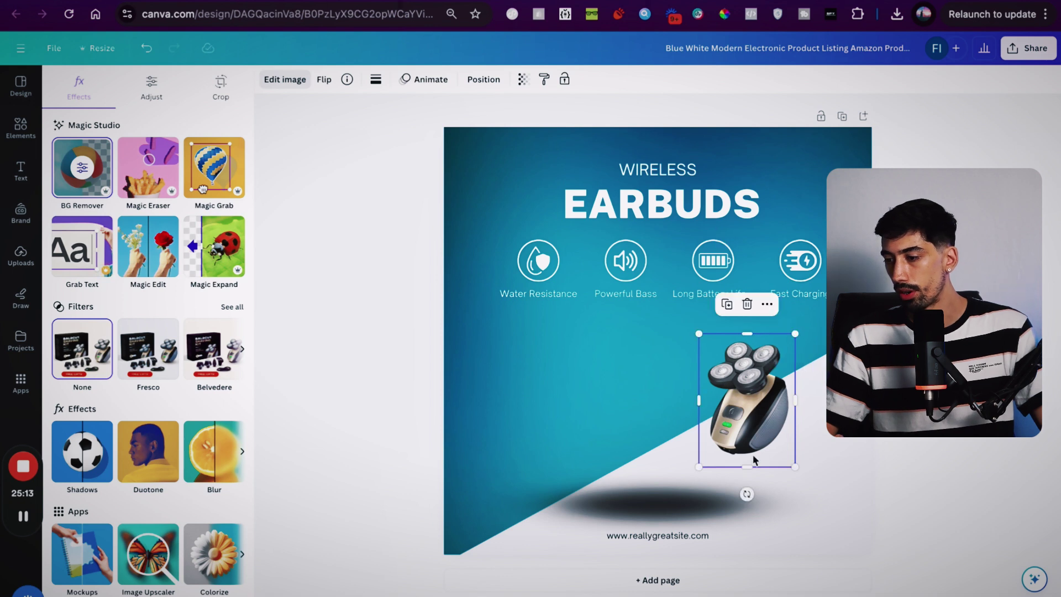
drag(747, 465, 747, 462)
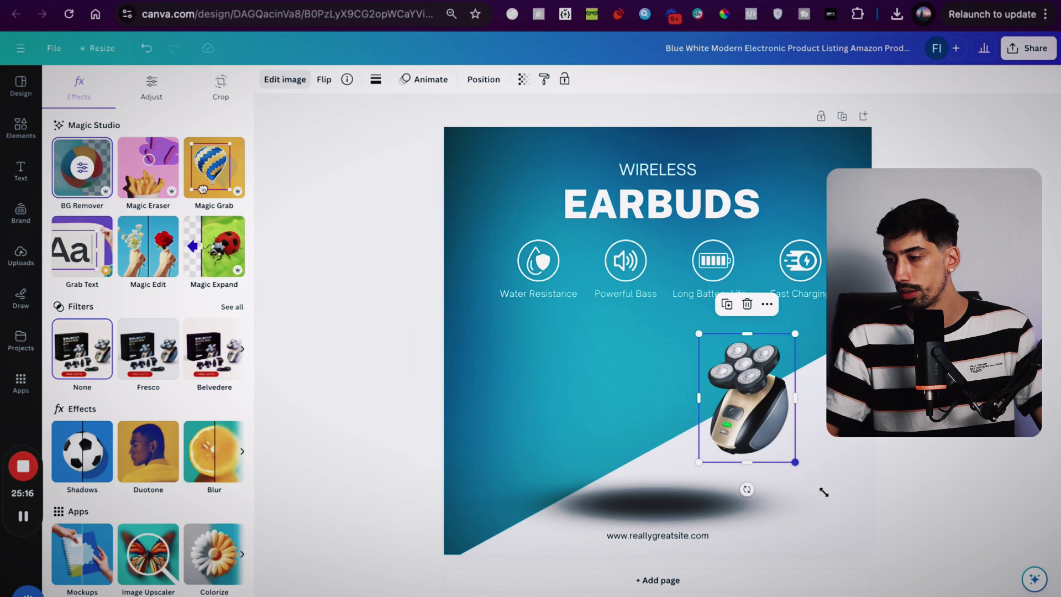
drag(795, 462, 883, 533)
drag(786, 436, 779, 422)
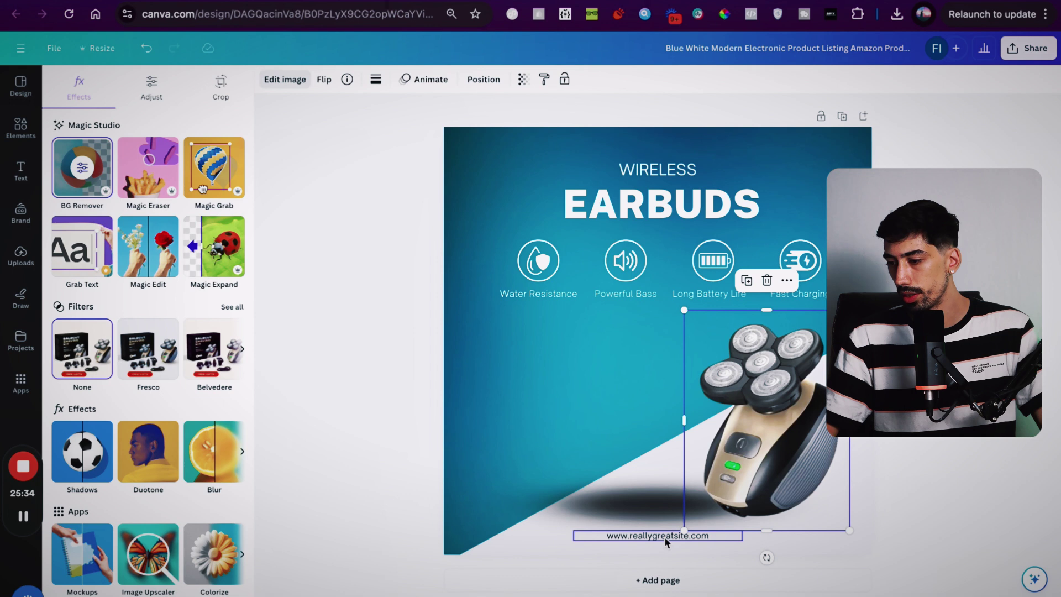
Delete the website address text and shrink the shadow so it sits directly beneath the shaver
click(590, 535)
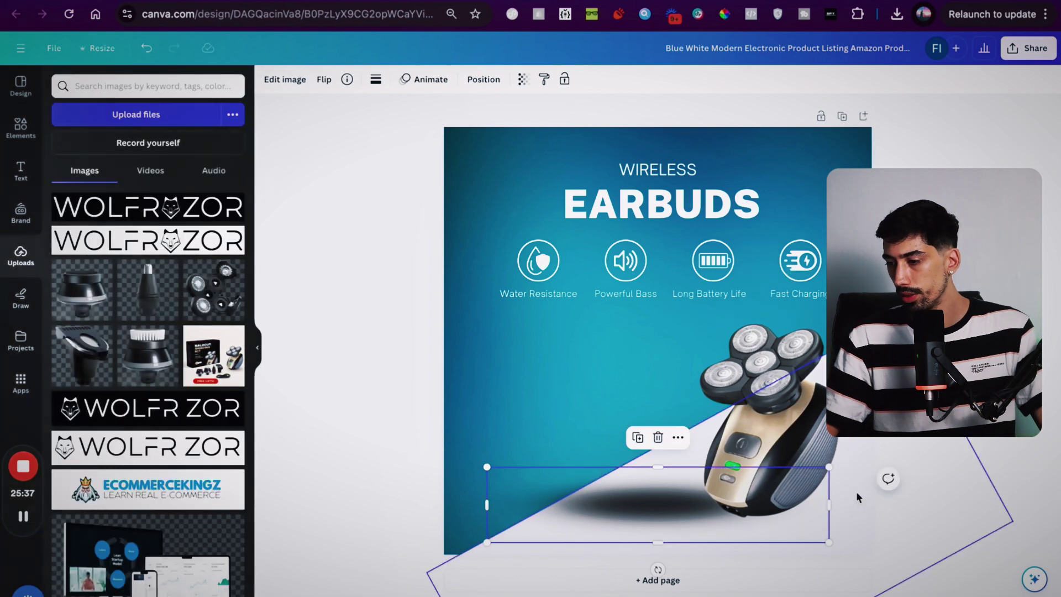
drag(488, 543, 709, 521)
click(818, 535)
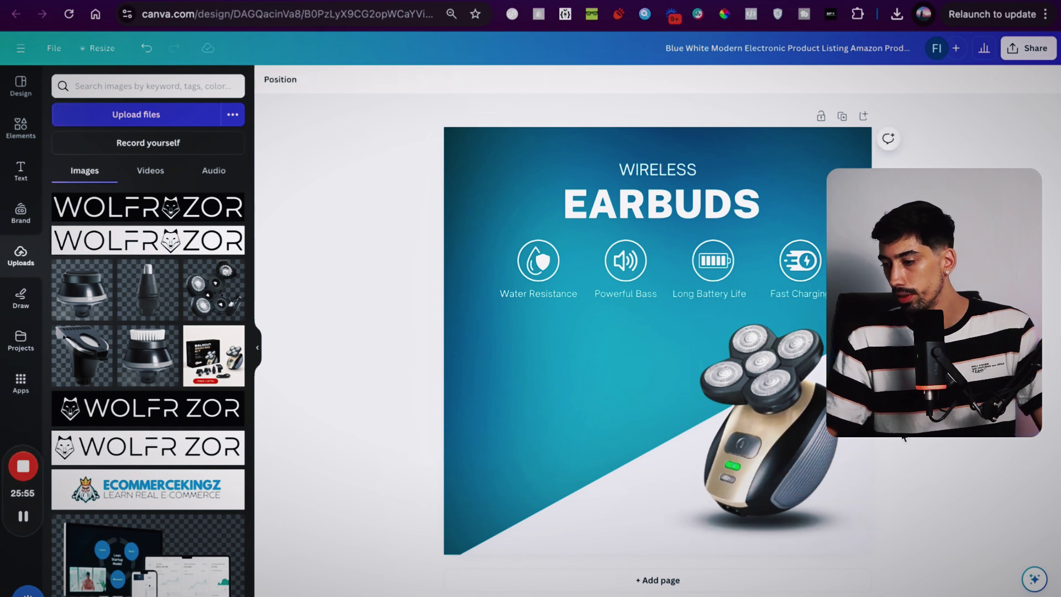
Set the transparency of the shadow beneath the shaver to 81
click(822, 529)
click(825, 534)
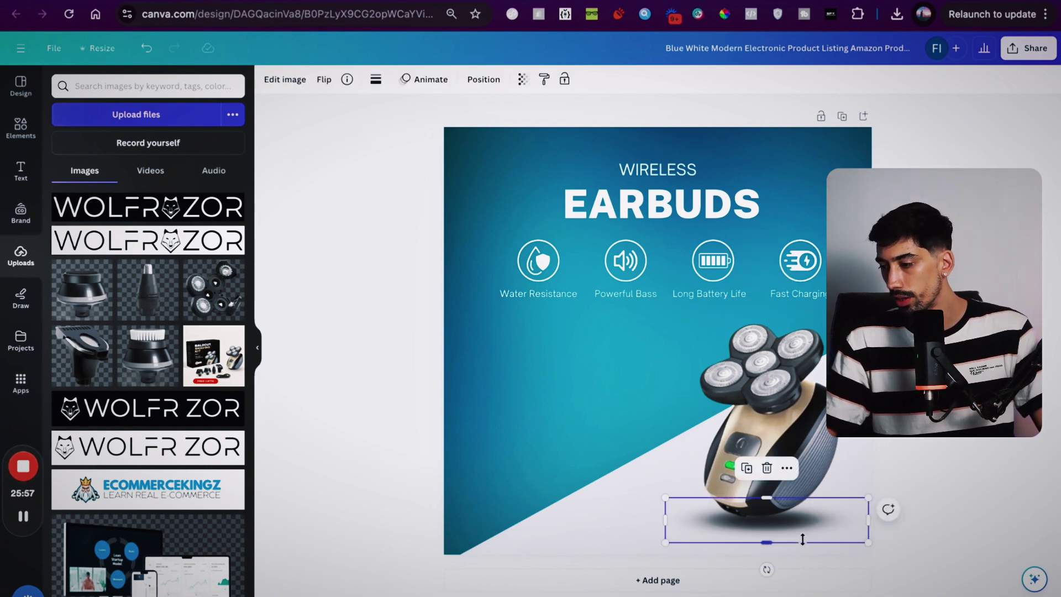
click(524, 80)
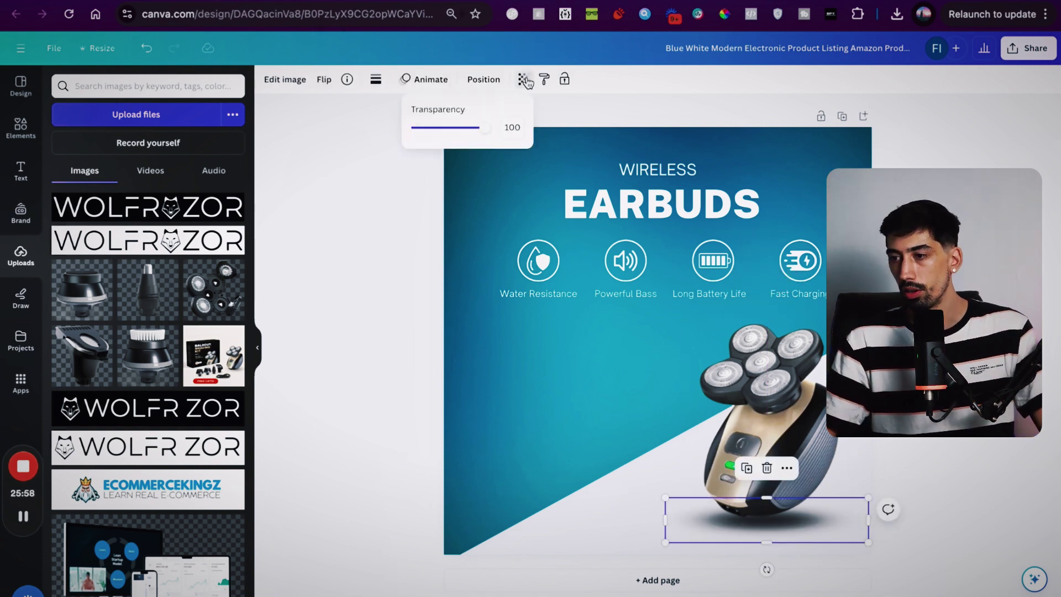
click(469, 127)
drag(473, 131, 475, 131)
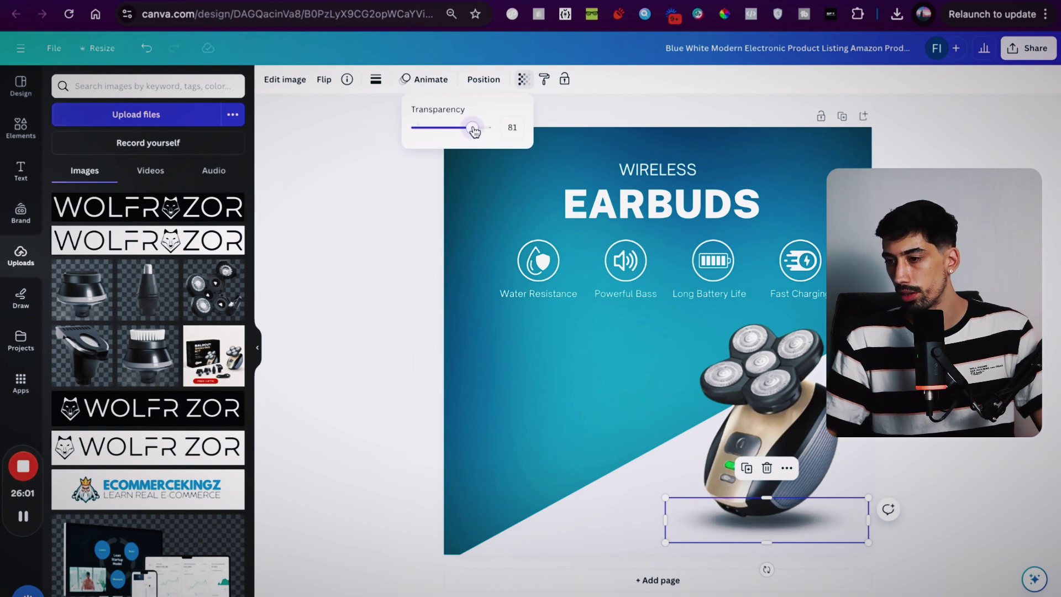
click(342, 322)
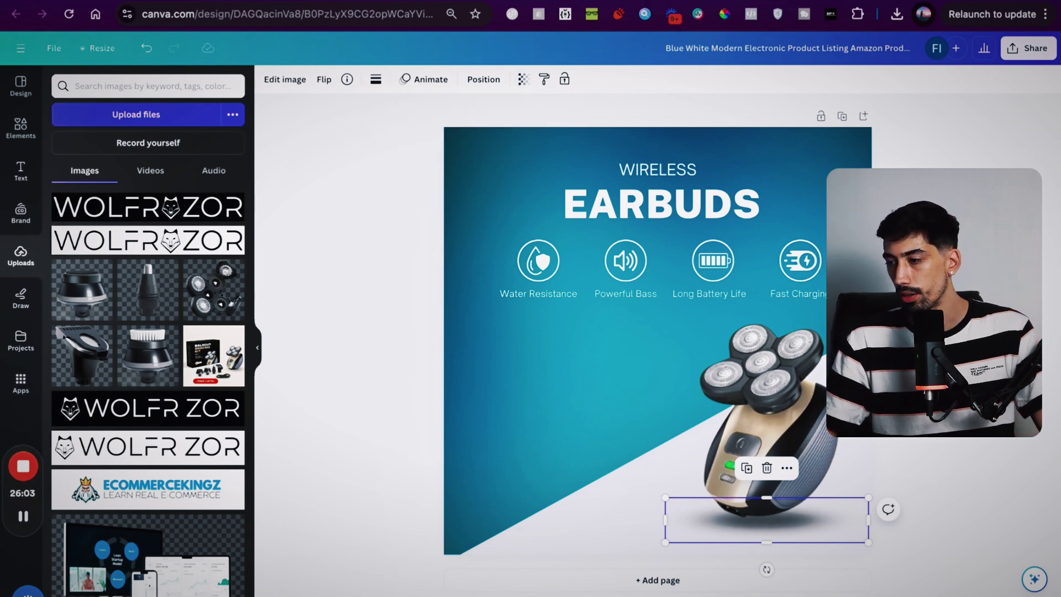
Select the shaver together with its shadow and move both slightly to the left in the design
click(932, 354)
click(741, 522)
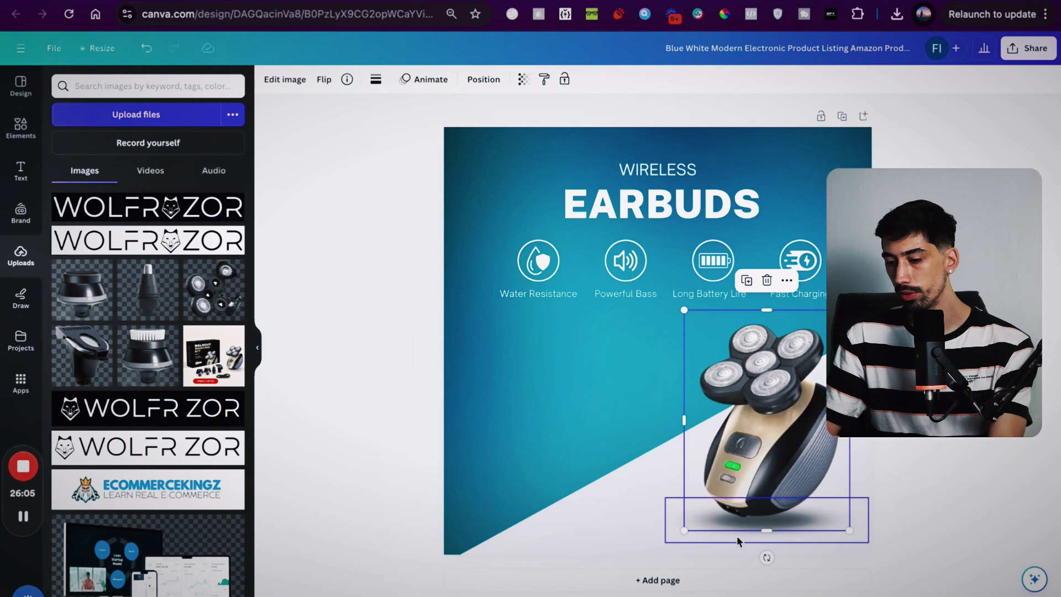
shift+click(738, 541)
drag(755, 450, 745, 449)
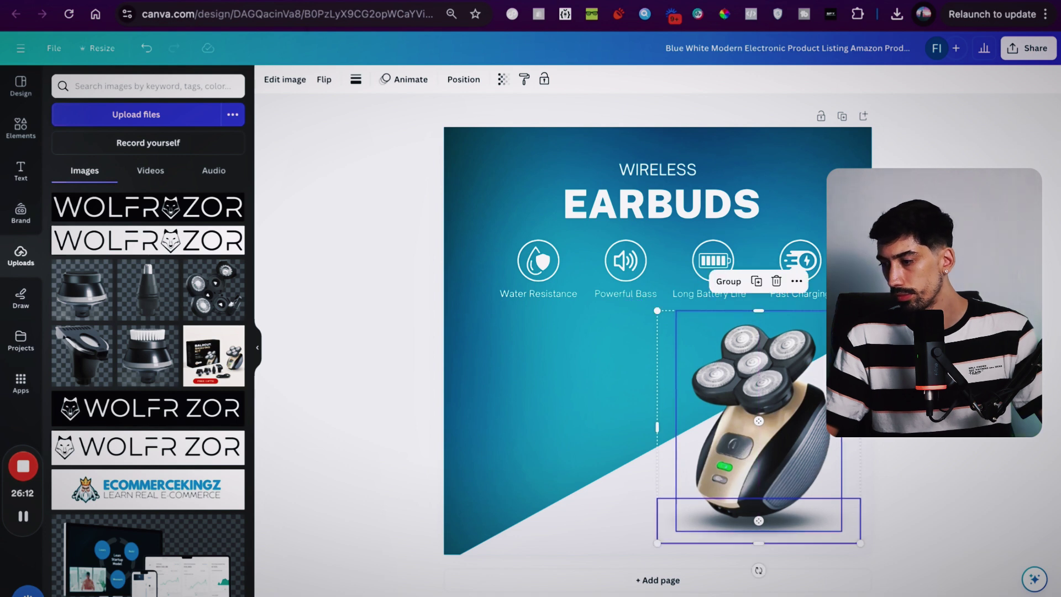
click(756, 568)
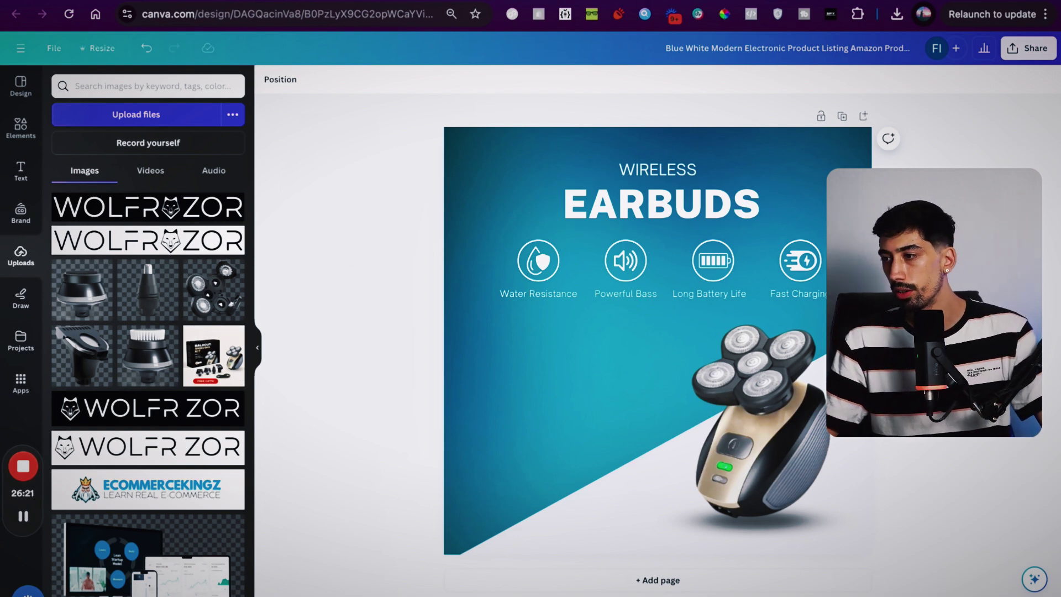
Close the tab with the standalone Baldcut image and return to the Baldcut shaving kit product page
click(888, 0)
key(super+w)
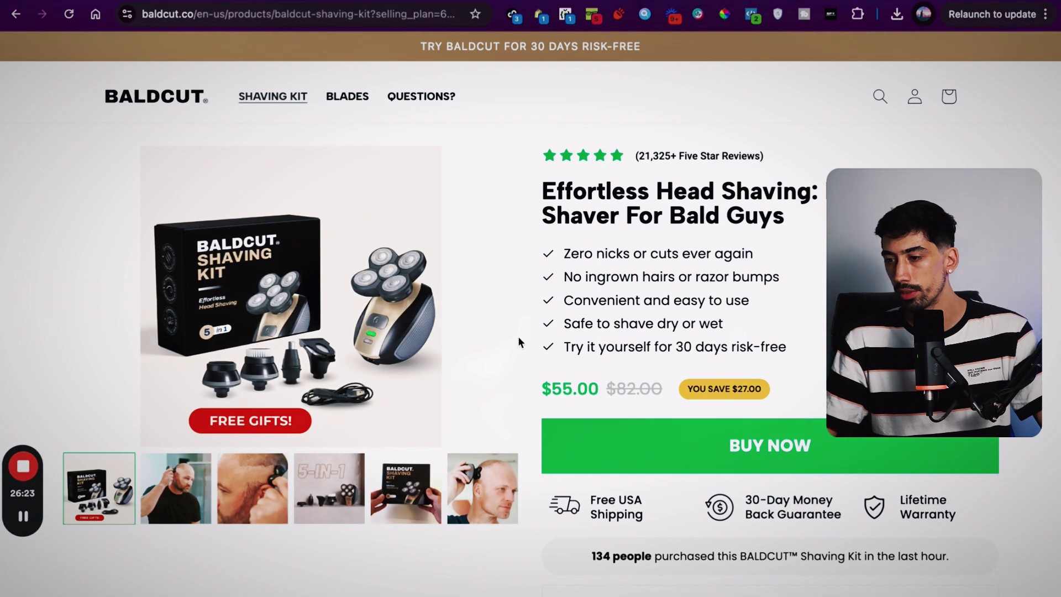
Look over the attachments included in the Baldcut shaving kit and return to the earbuds template design in Canva
scroll(519, 331, down, 20)
scroll(518, 332, up, 1)
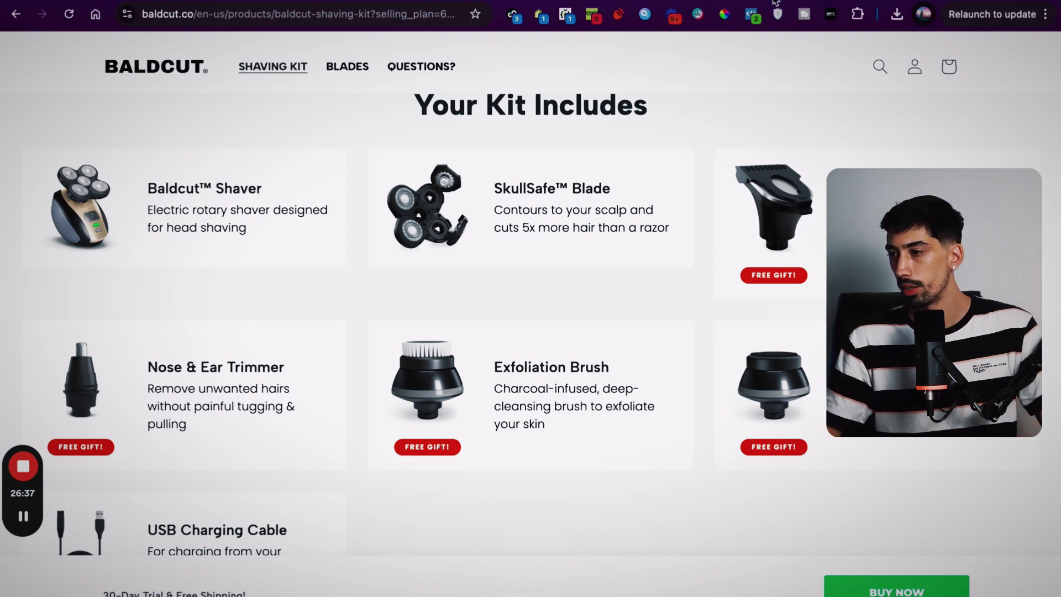
click(510, 1)
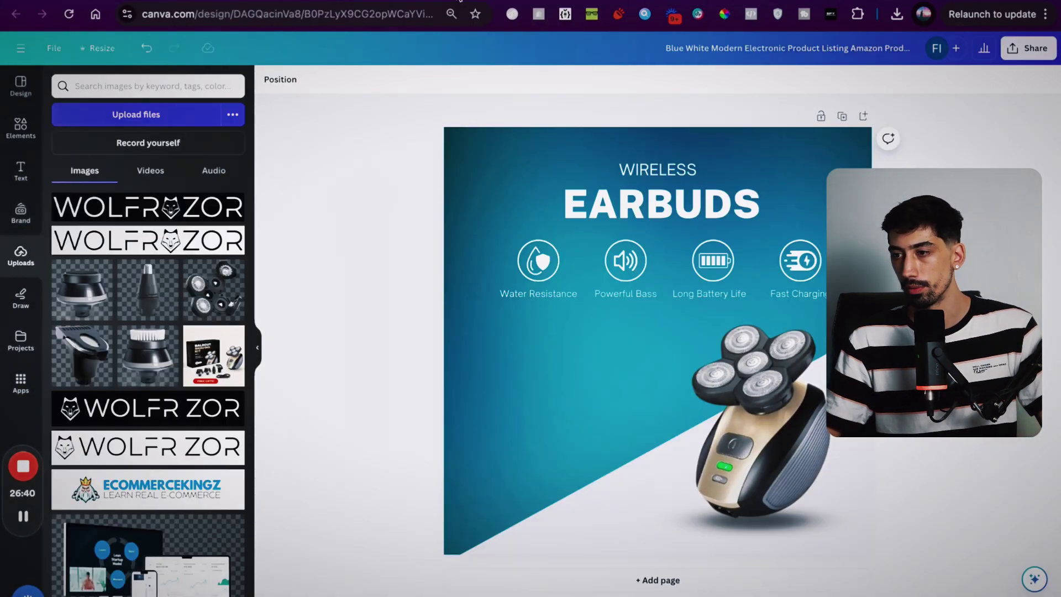
click(492, 3)
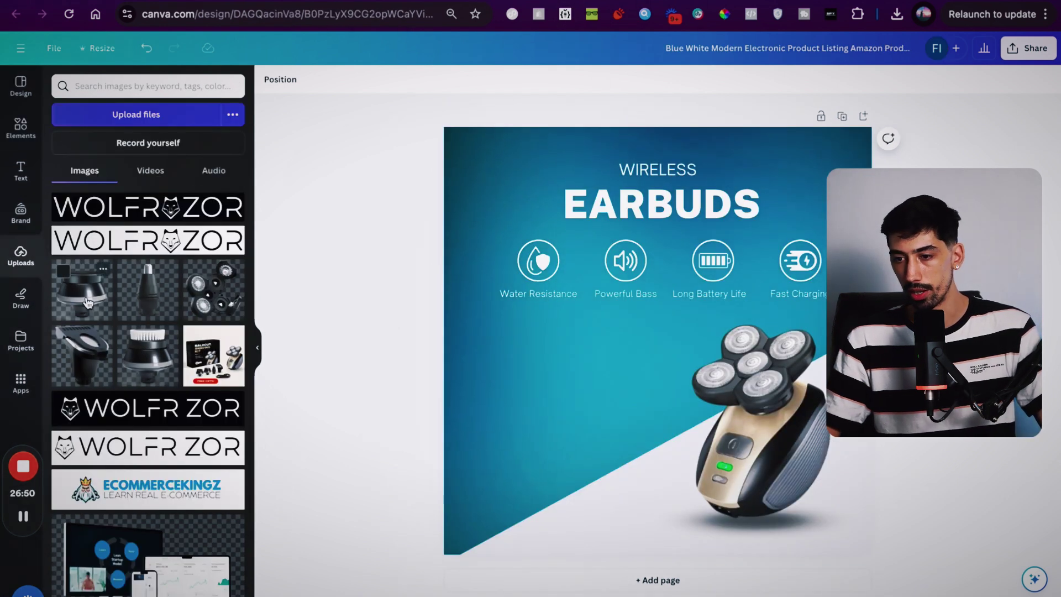
Add the uploaded flat-topped round attachment, scale it down and place it beside the shaver in the lower blue area
click(87, 303)
drag(780, 464, 574, 329)
drag(575, 284, 578, 434)
drag(548, 393, 555, 423)
Add the uploaded exfoliation brush, scale it down and place it next to the flat-topped attachment
click(146, 357)
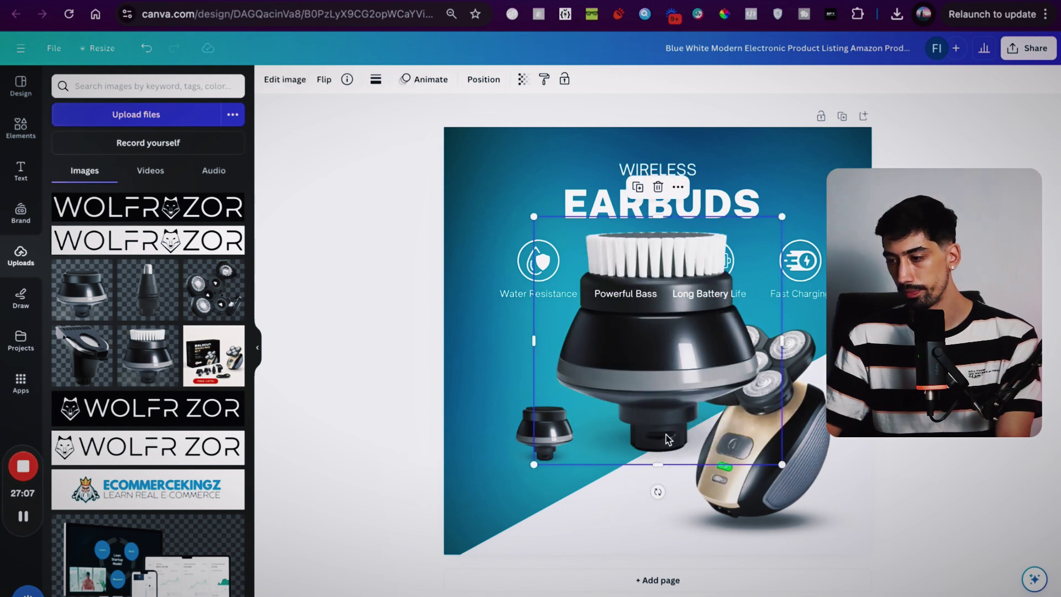
drag(782, 464, 623, 305)
mouse_move(584, 254)
mouse_down()
mouse_move(646, 391)
mouse_move(632, 421)
mouse_up()
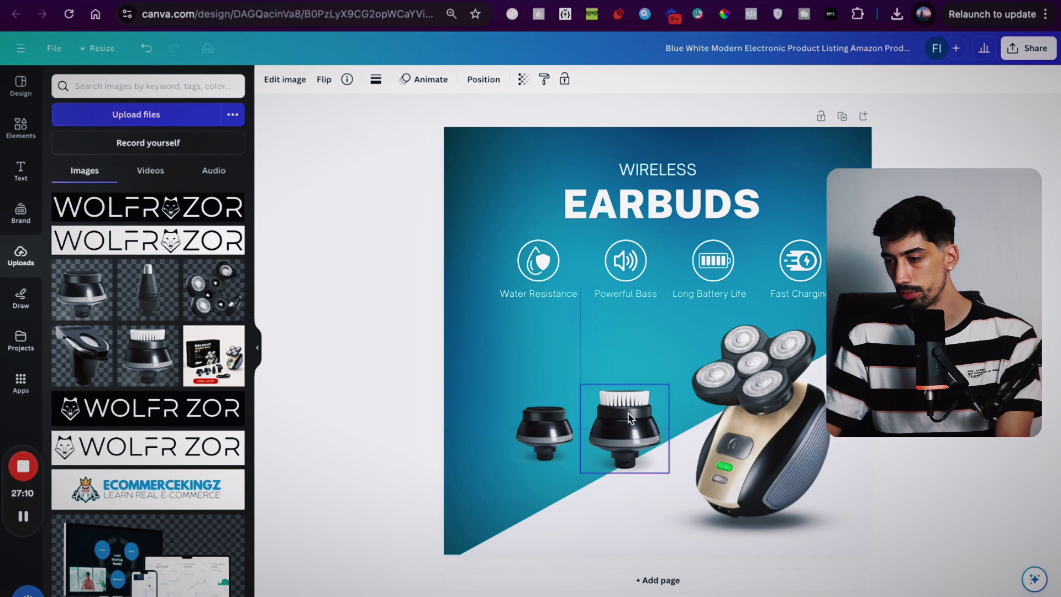
mouse_move(667, 474)
mouse_down()
mouse_move(647, 451)
mouse_move(603, 437)
mouse_move(550, 439)
mouse_move(567, 442)
mouse_up()
Overlay the brush on the flat-topped attachment to match their sizes, and place it back beside that attachment at the same height
scroll(569, 443, up, 5)
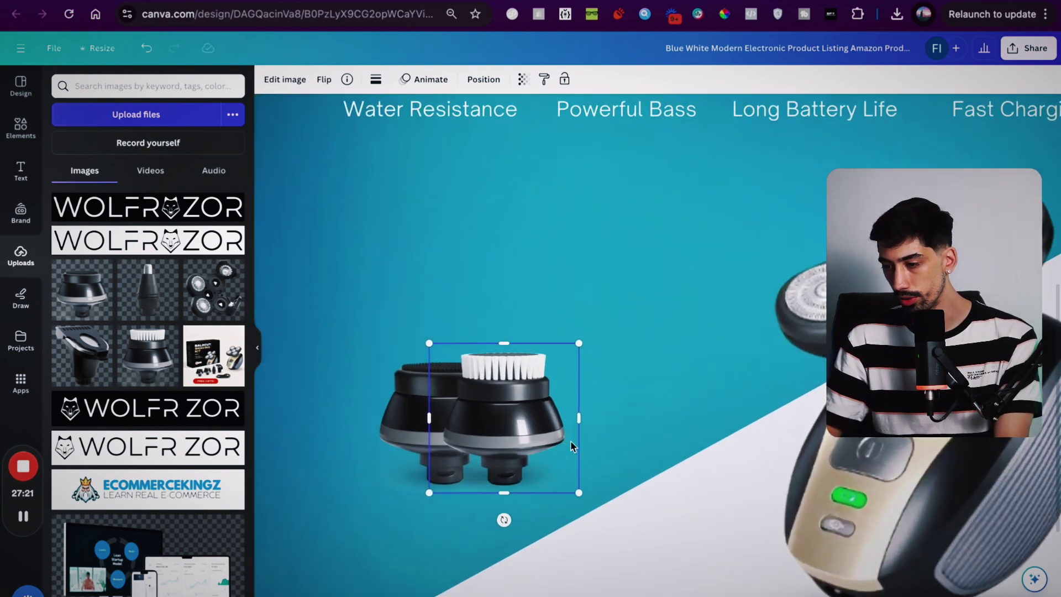
mouse_move(497, 449)
mouse_down()
mouse_move(431, 446)
mouse_move(442, 446)
mouse_up()
drag(516, 333, 519, 334)
drag(362, 338, 354, 331)
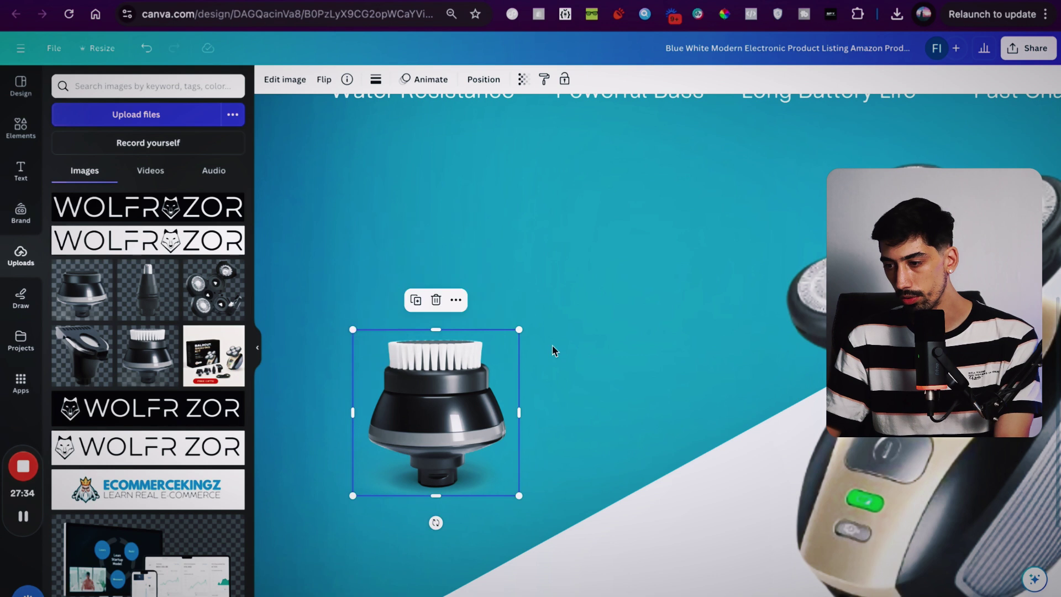
drag(521, 330, 523, 330)
drag(439, 444, 615, 444)
scroll(613, 486, down, 5)
click(553, 368)
scroll(552, 369, up, 5)
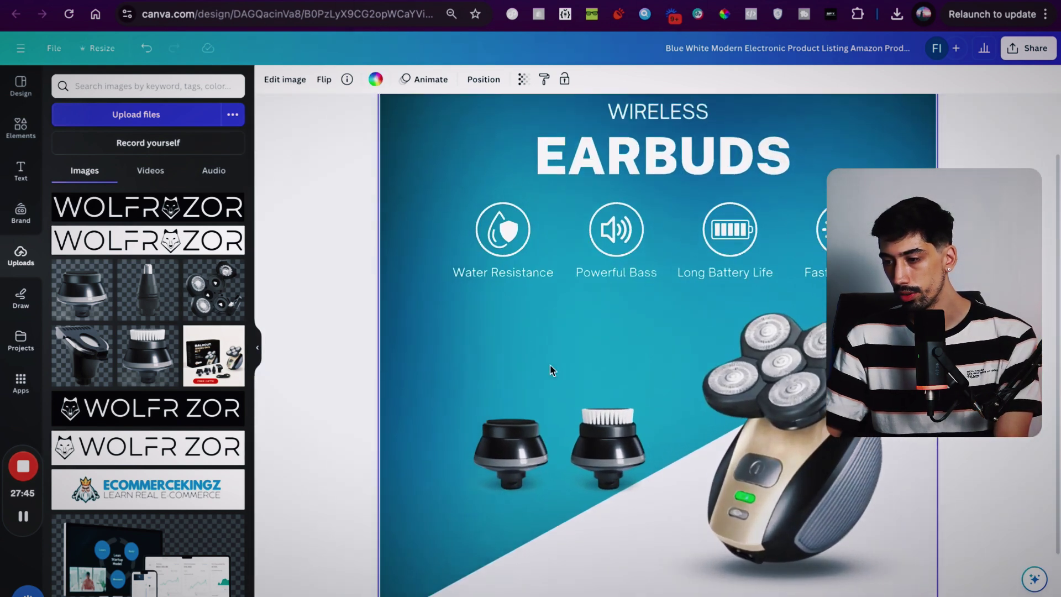
Add the uploaded nose trimmer, scale it in proportion to the other attachments and place it above the flat-topped one
click(141, 296)
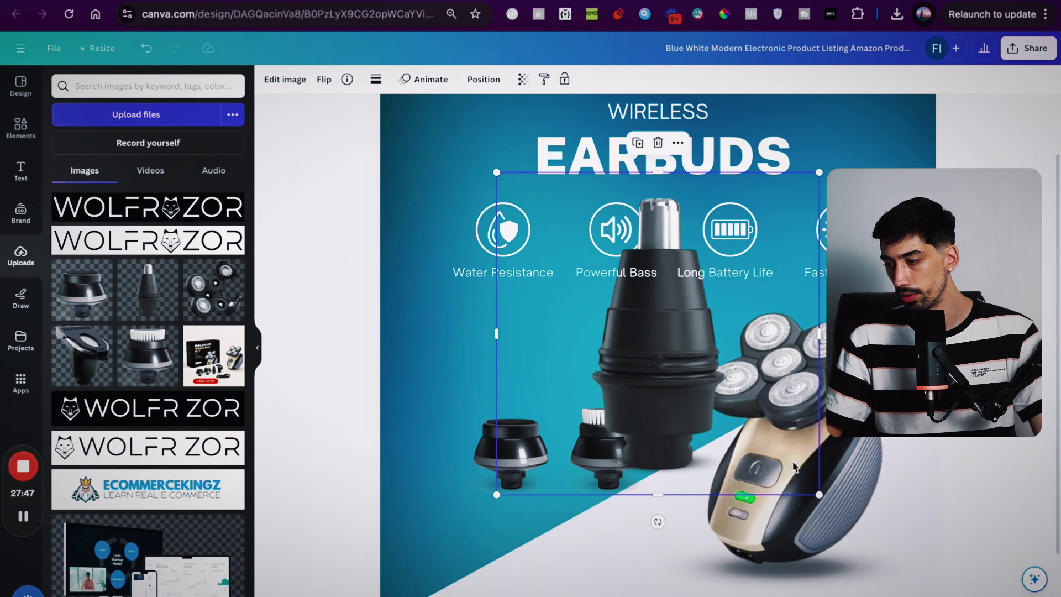
drag(819, 494, 601, 277)
drag(550, 246, 511, 459)
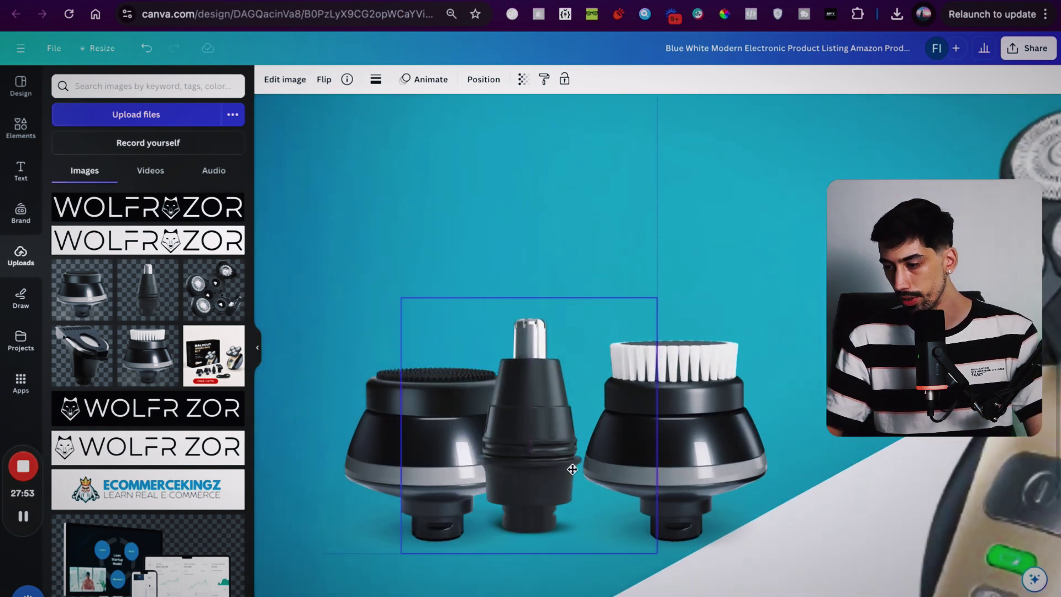
drag(665, 300, 572, 311)
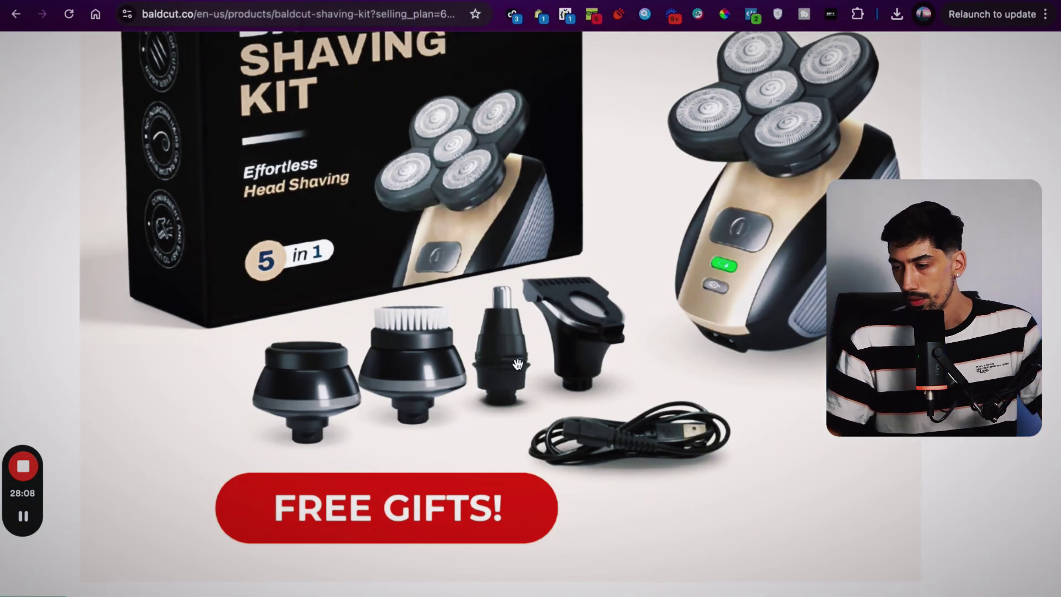
click(563, 312)
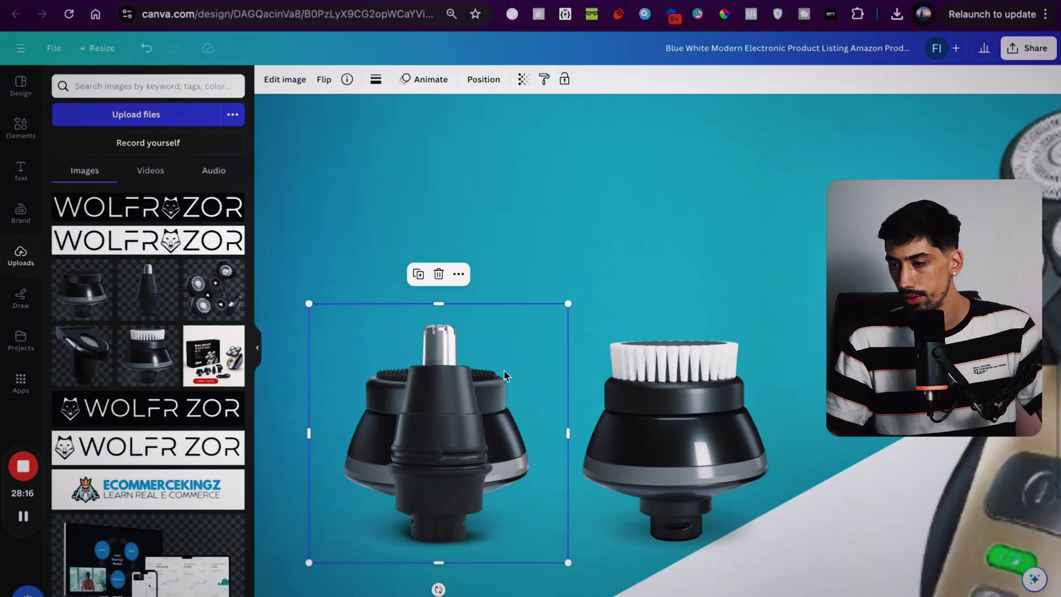
mouse_move(568, 303)
mouse_down()
mouse_move(559, 312)
mouse_move(570, 310)
mouse_up()
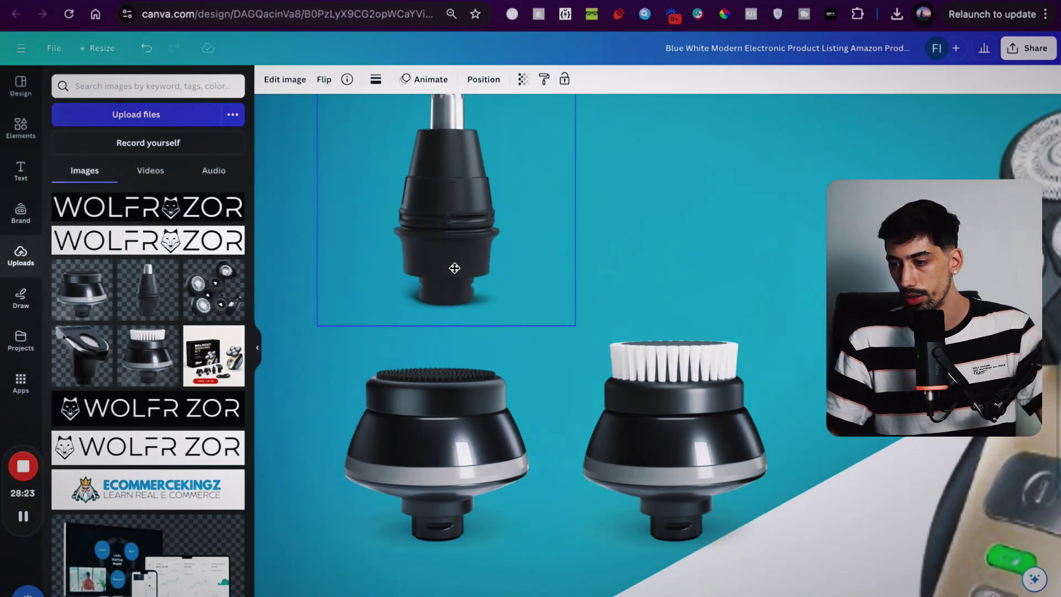
drag(465, 261, 452, 261)
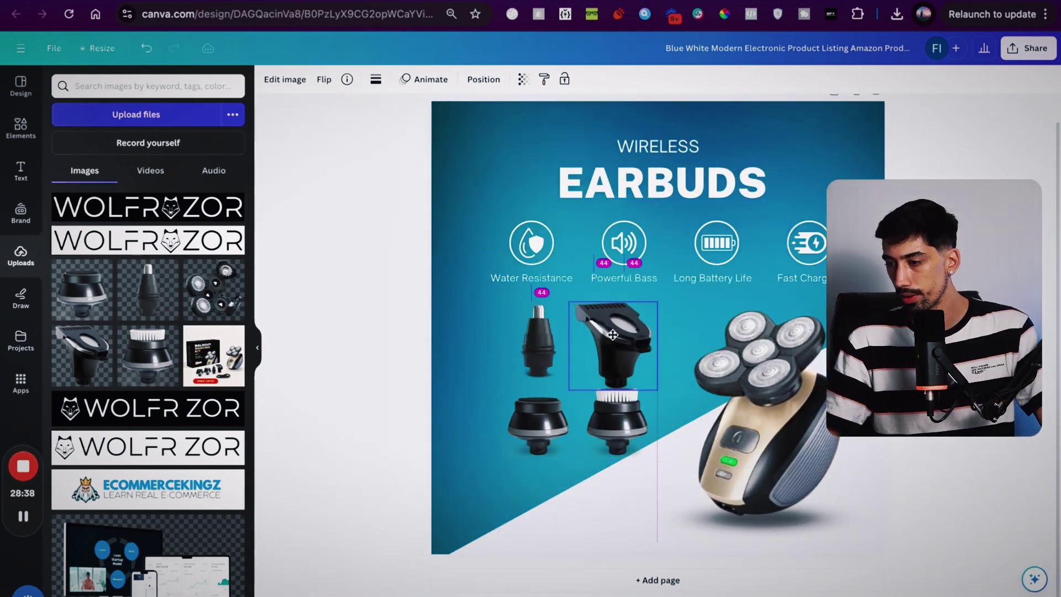
Scale the clipper attachment to match the others and place it above the brush, completing a two-by-two grid
drag(652, 304, 645, 317)
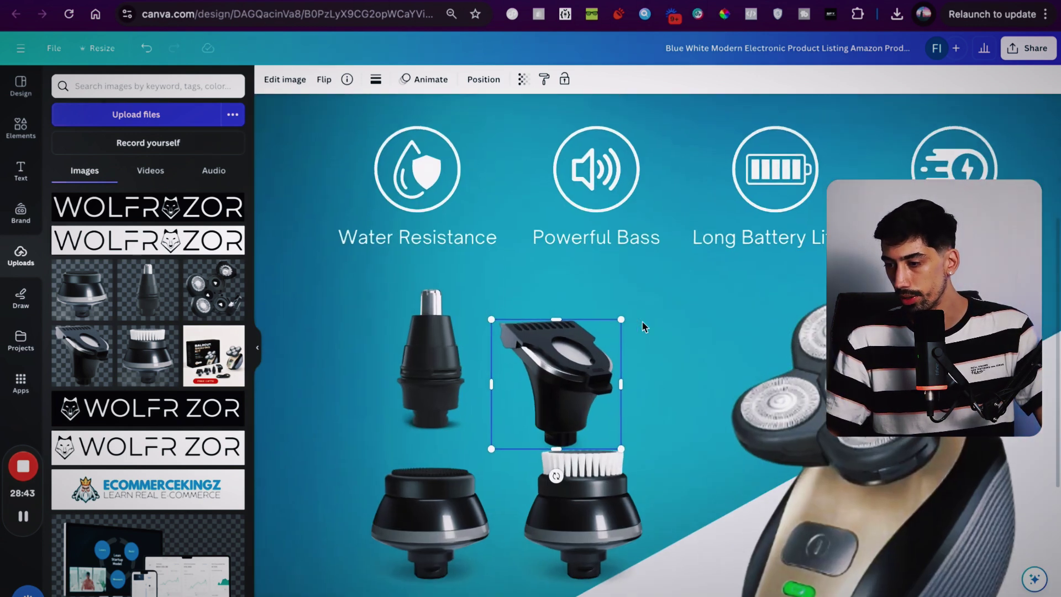
scroll(570, 387, up, 2)
mouse_move(569, 387)
mouse_down()
mouse_move(569, 490)
mouse_move(575, 464)
mouse_up()
scroll(578, 464, up, 3)
click(661, 430)
drag(684, 299, 711, 323)
scroll(609, 331, down, 3)
mouse_move(610, 387)
mouse_down()
mouse_move(609, 300)
mouse_move(605, 353)
mouse_up()
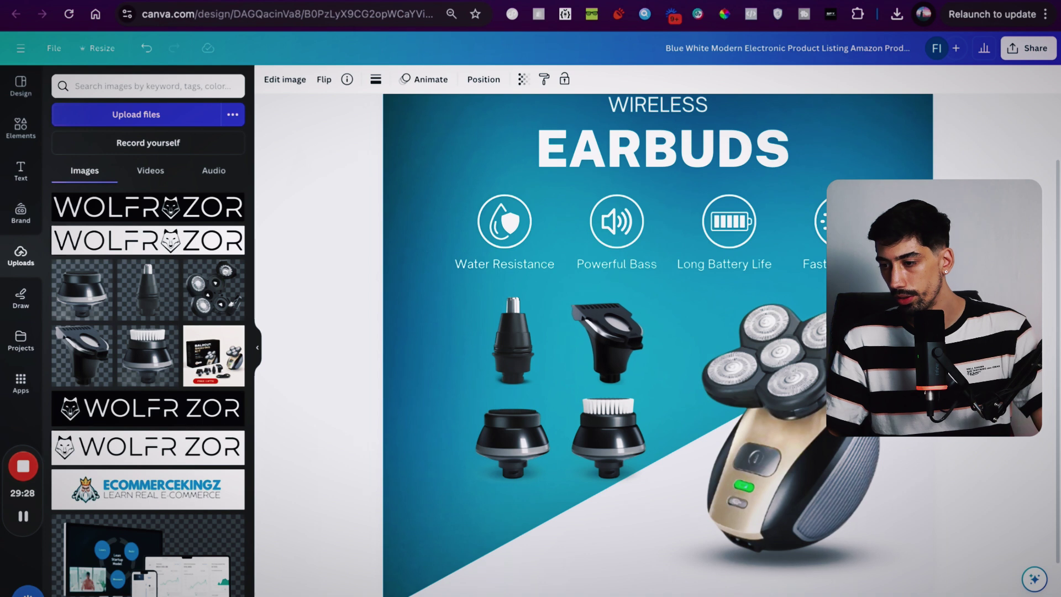
Shrink the nose trimmer slightly so it matches the height of the clipper attachment beside it
click(513, 366)
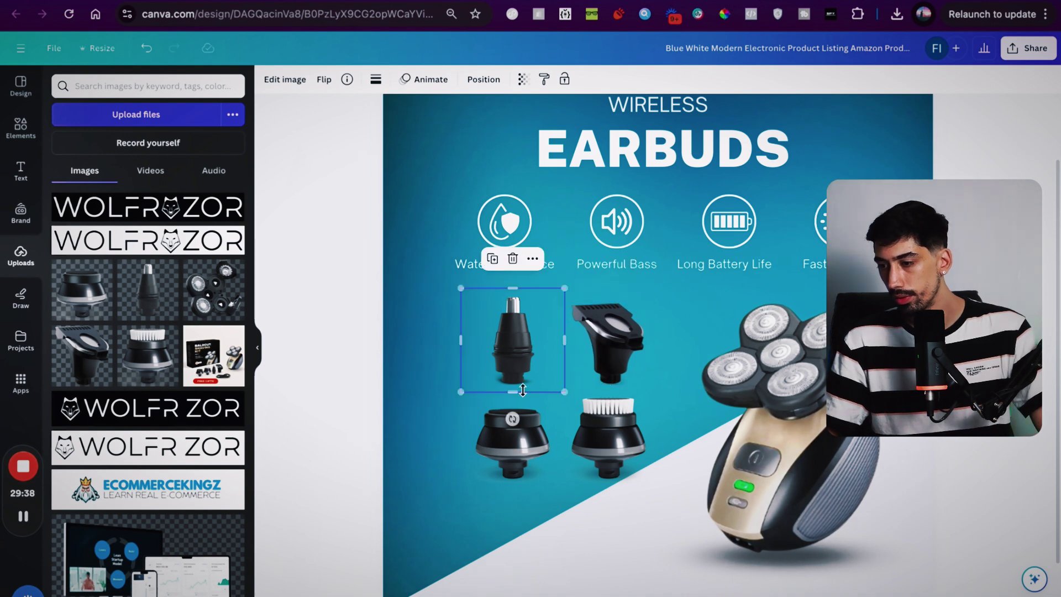
click(608, 337)
click(519, 329)
drag(564, 288, 556, 298)
key(Right)
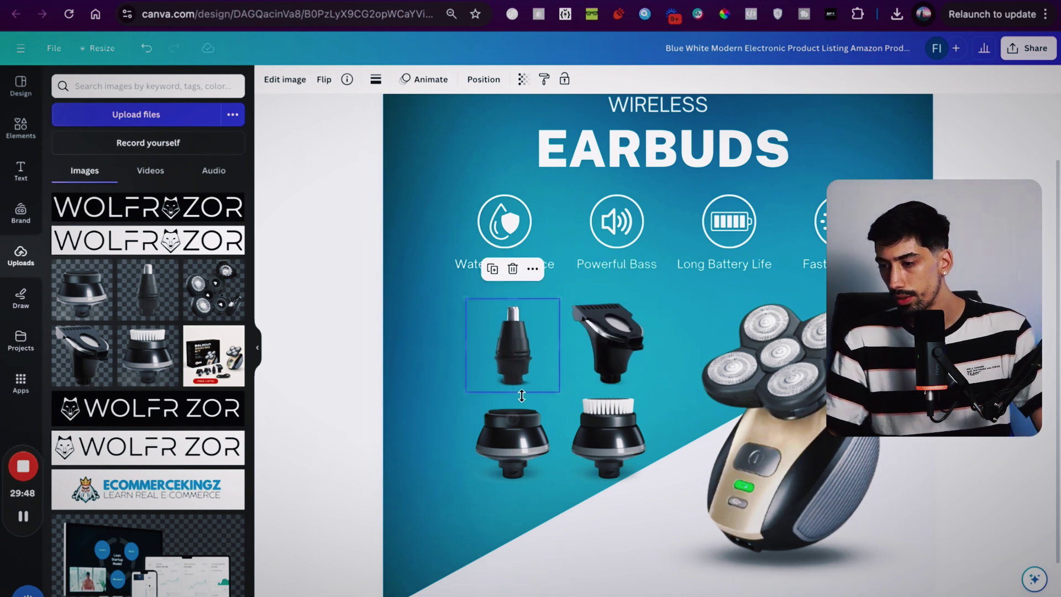
Nudge the clipper attachment and the nose trimmer to line up the upper row of the grid
click(611, 354)
key(Down)
click(532, 432)
click(615, 355)
key(Left)
key(Left)
key(Right)
key(Up)
key(Up)
click(533, 354)
key(Right)
Nudge the flat-topped attachment down and the brush down and to the right to even out the lower row
click(532, 420)
key(Down)
key(Down)
click(623, 443)
key(Down)
key(Down)
key(Down)
key(Right)
key(Right)
key(Right)
key(Right)
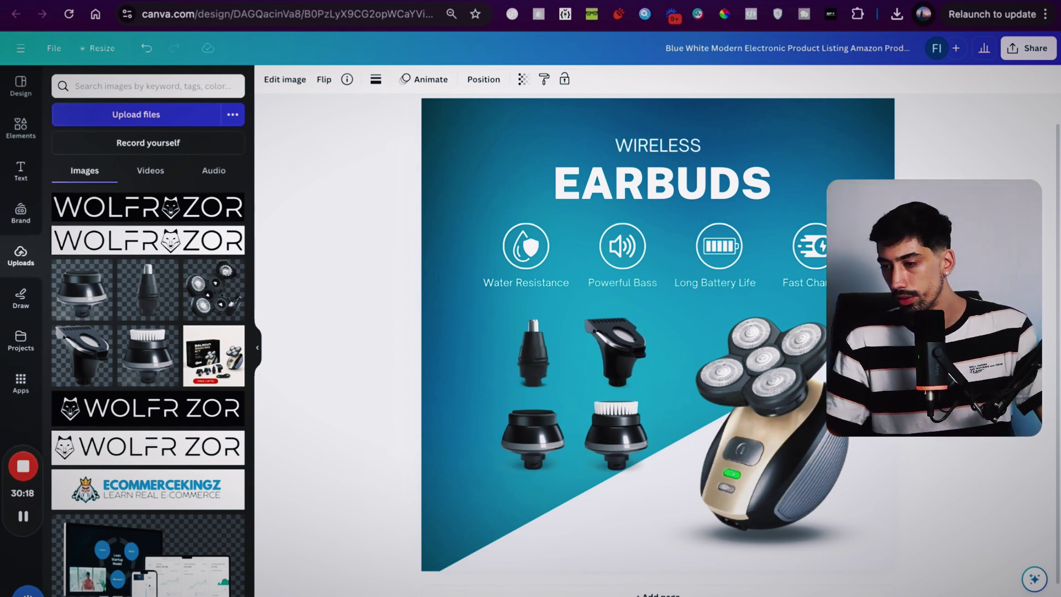
key(Down)
key(Down)
key(Down)
Nudge the flat-topped attachment further down to widen its gap from the nose trimmer
click(533, 434)
key(Down)
key(Down)
key(Down)
key(Down)
key(Up)
key(Delete)
click(529, 355)
key(ctrl+z)
Nudge the nose trimmer slightly left and down so it is centred above the flat-topped attachment
click(530, 355)
key(Left)
key(Left)
key(Left)
key(Left)
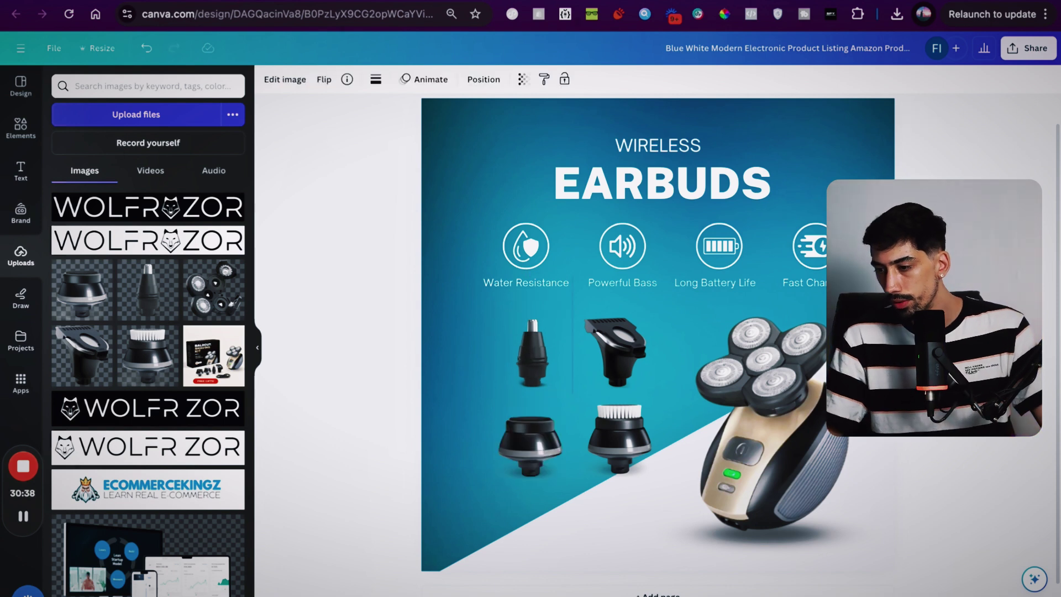
key(Down)
key(Down)
key(Down)
Nudge the brush down until its base is level with the flat-topped attachment
click(620, 442)
key(Down)
key(Down)
key(Down)
key(Down)
key(Down)
key(Down)
key(Down)
key(Down)
key(Up)
key(Up)
key(Up)
key(Up)
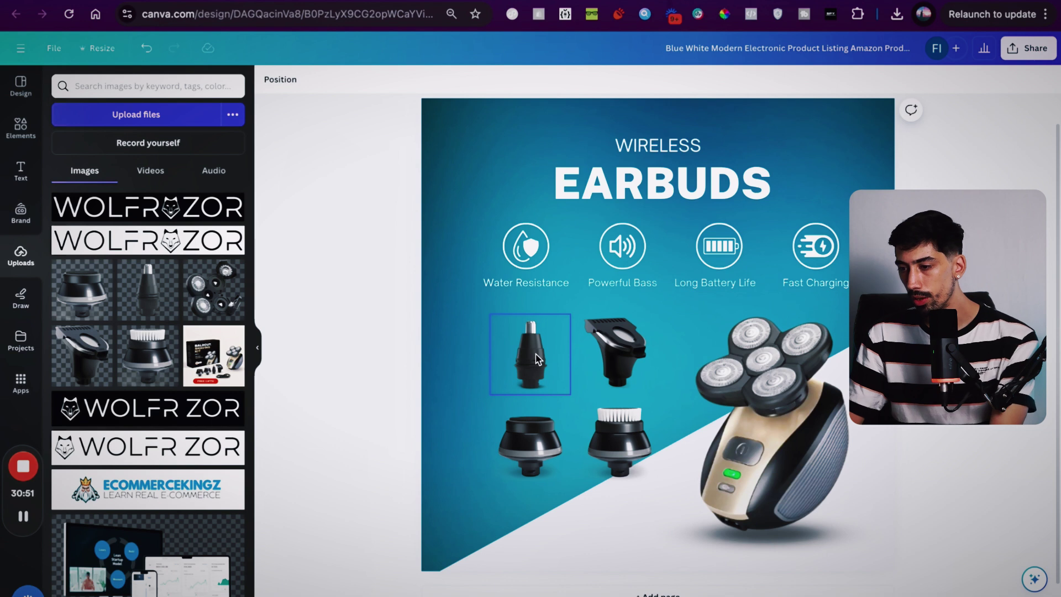
Select all four attachments and shift them together to the left and slightly down, away from the shaver
click(536, 358)
shift+click(617, 354)
shift+click(620, 437)
shift+click(533, 439)
key(Left)
key(Left)
key(Left)
key(Left)
key(Left)
key(Left)
key(Left)
key(Left)
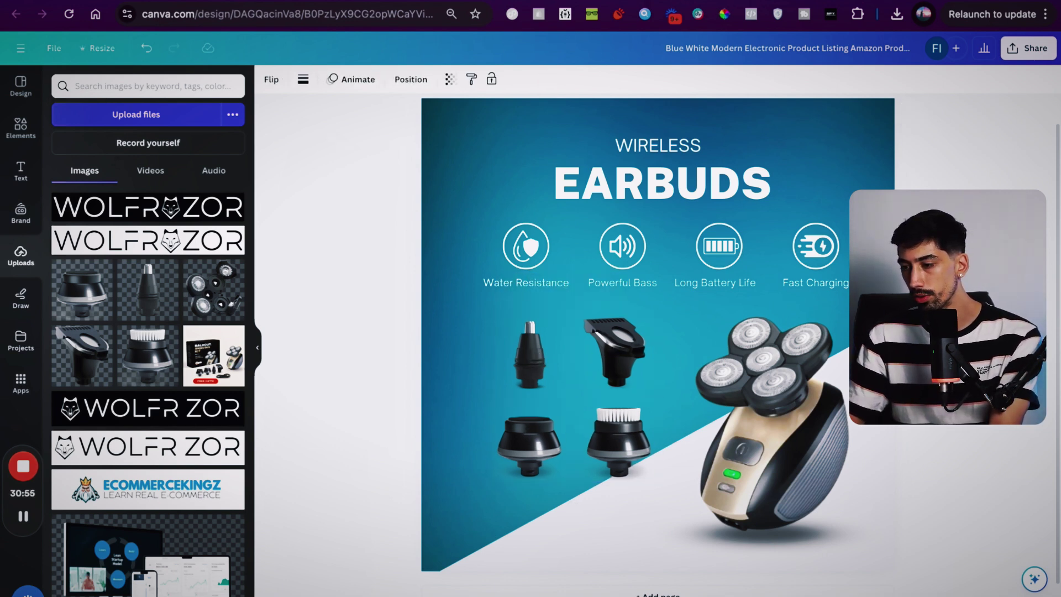
key(Left)
key(Left)
key(Left)
key(Left)
key(Left)
key(Left)
key(Left)
key(Left)
key(Left)
key(Left)
key(Left)
key(Left)
key(Left)
key(Left)
key(Left)
key(Left)
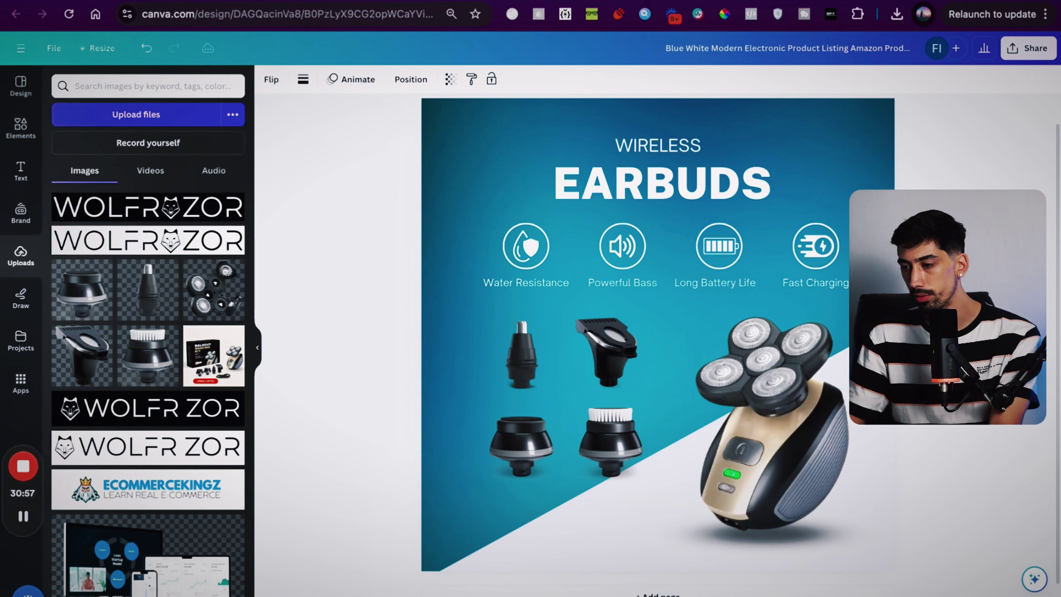
key(Down)
key(Down)
key(Down)
key(Down)
key(Down)
key(Down)
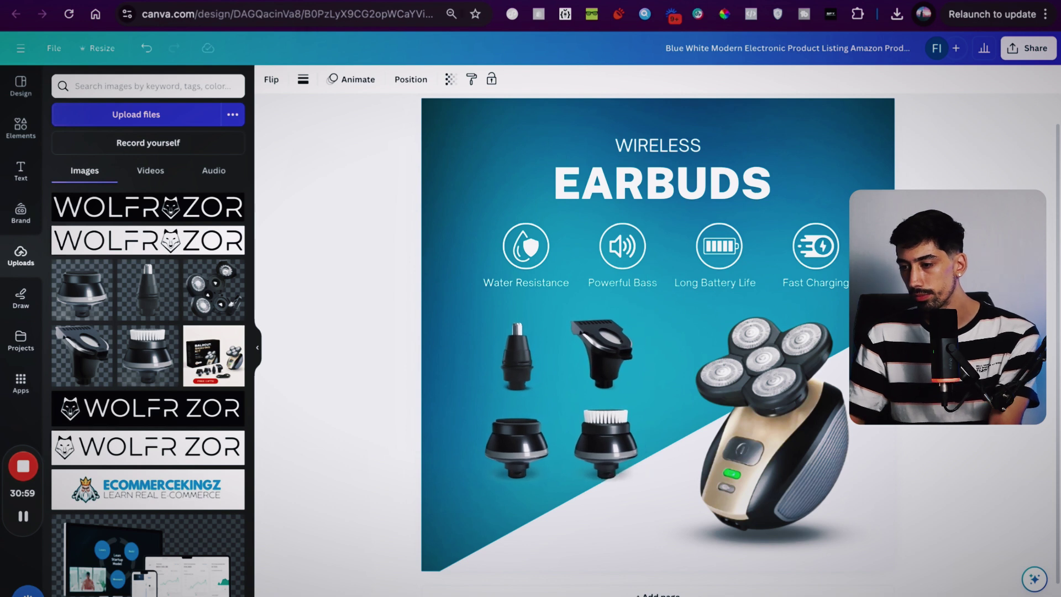
key(Left)
key(Left)
key(Left)
key(Left)
key(Left)
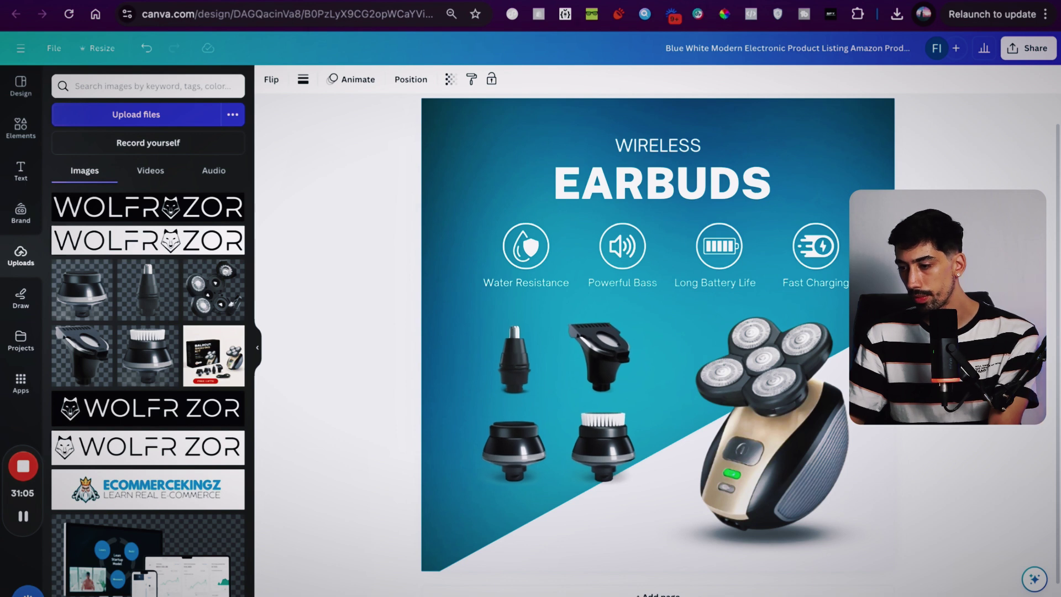
key(Escape)
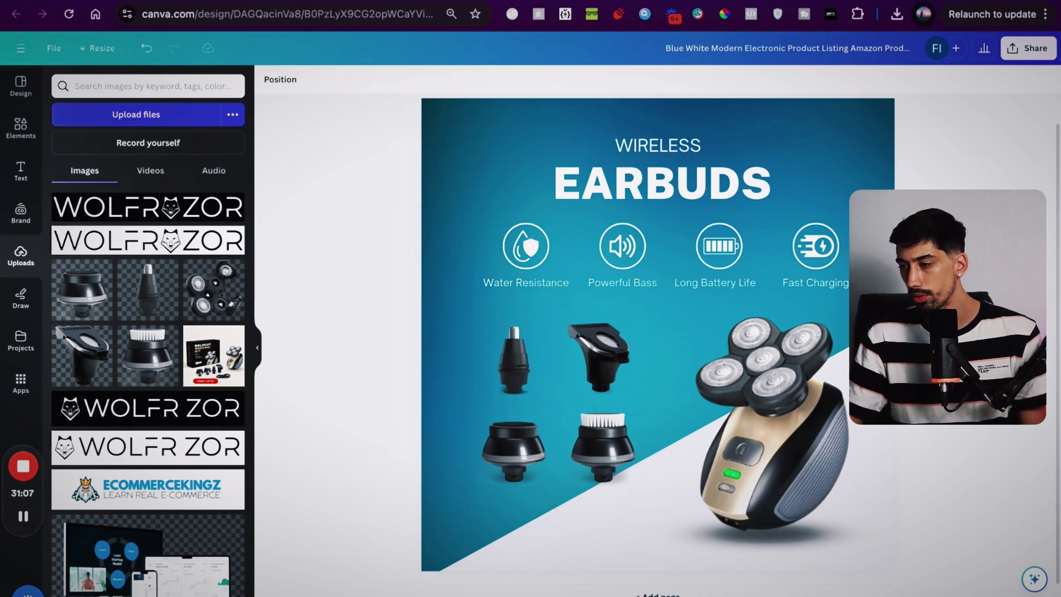
Replace the WIRELESS and EARBUDS headings with the white-background WolfRazor logo, placed above the feature icons
click(646, 173)
key(Delete)
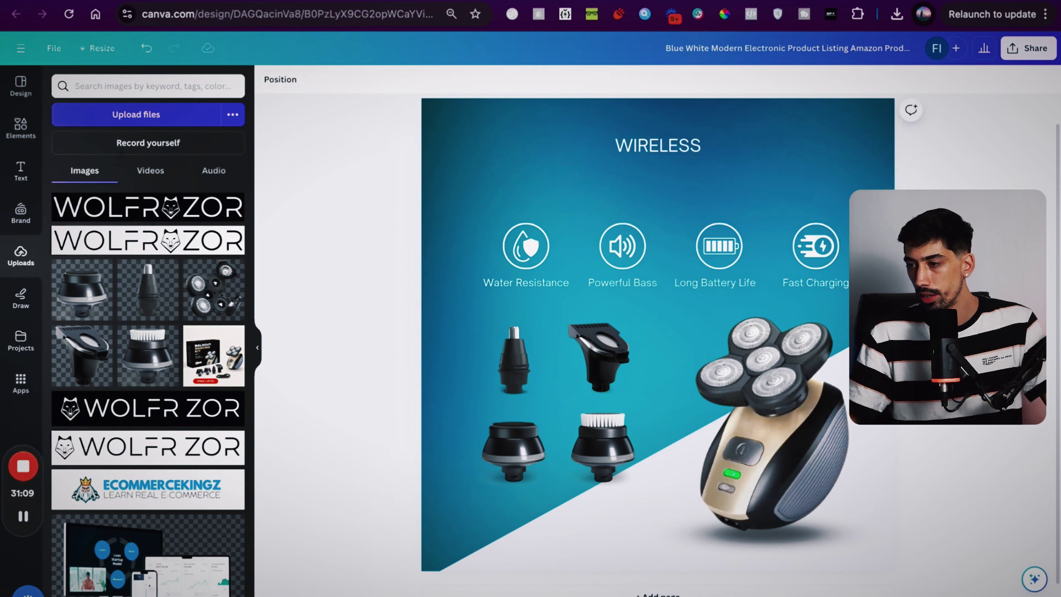
click(665, 154)
key(Delete)
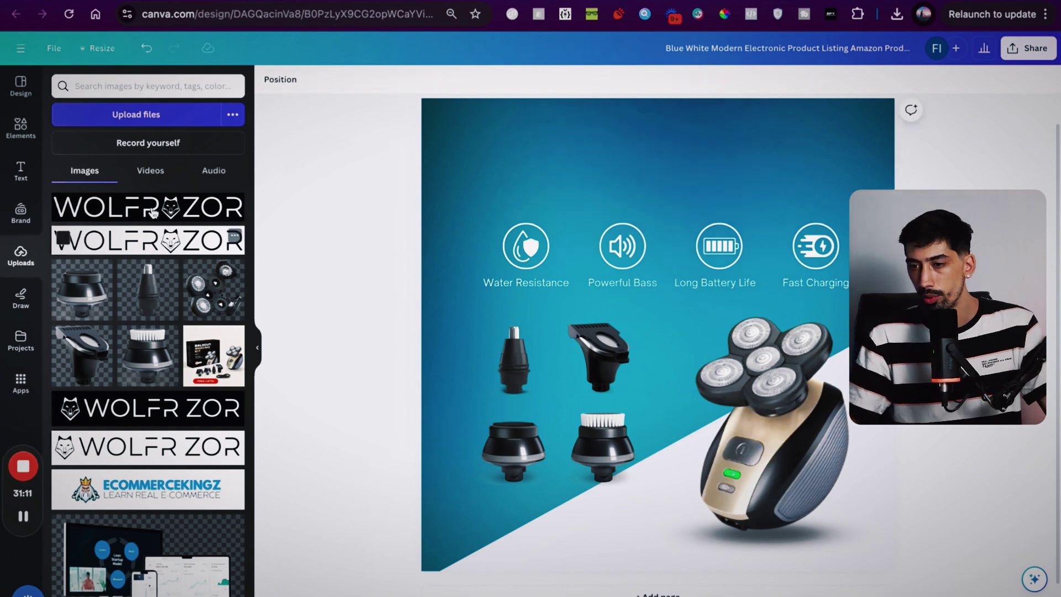
click(154, 248)
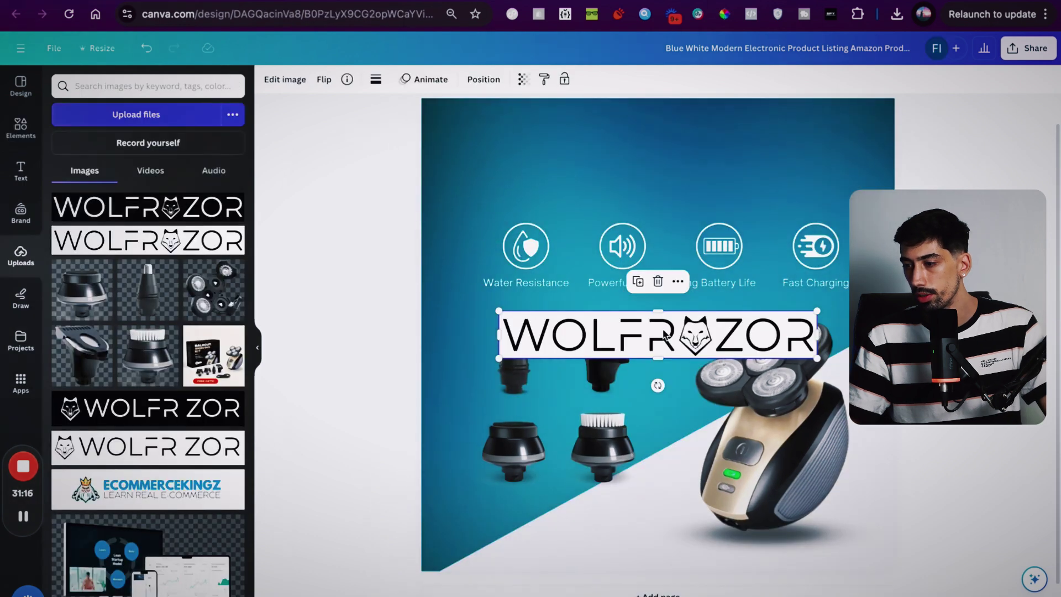
drag(666, 340, 669, 175)
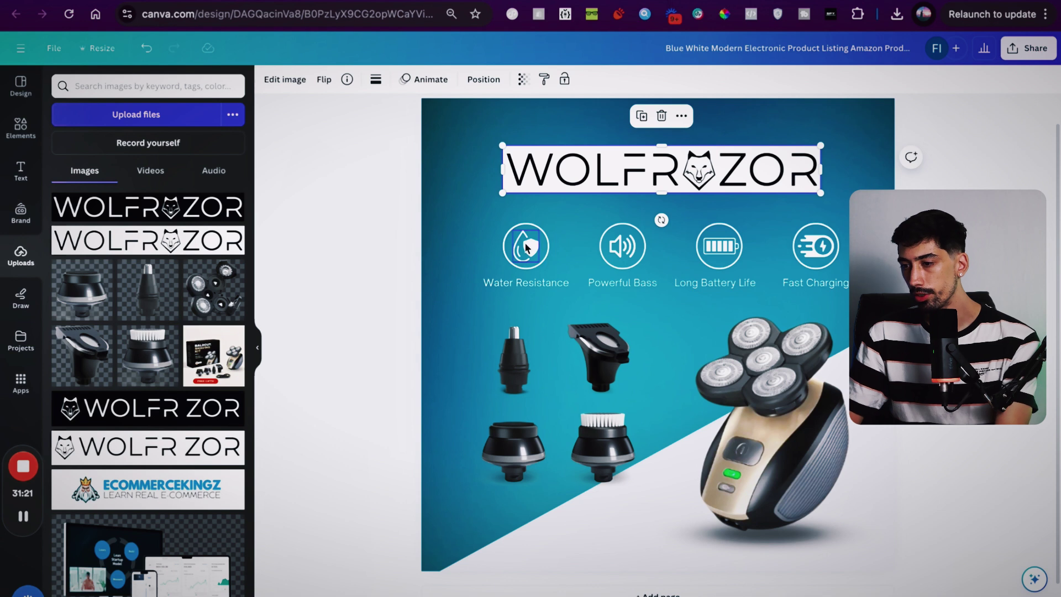
Select the four feature icons with their labels and shift them together slightly left so the row is centred on the page
click(506, 248)
shift+click(505, 246)
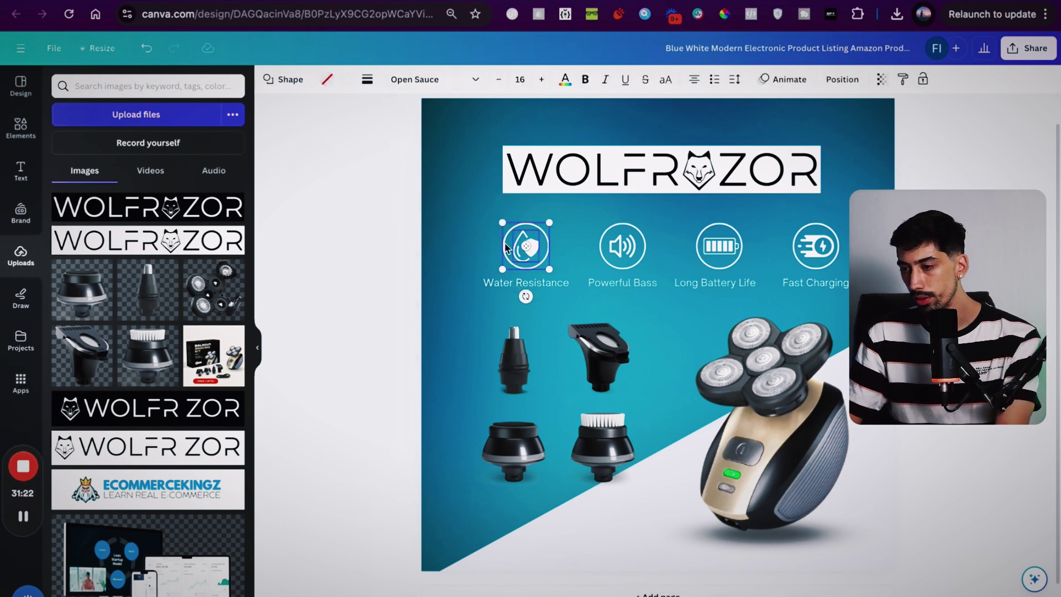
shift+click(497, 285)
shift+click(614, 253)
shift+click(613, 254)
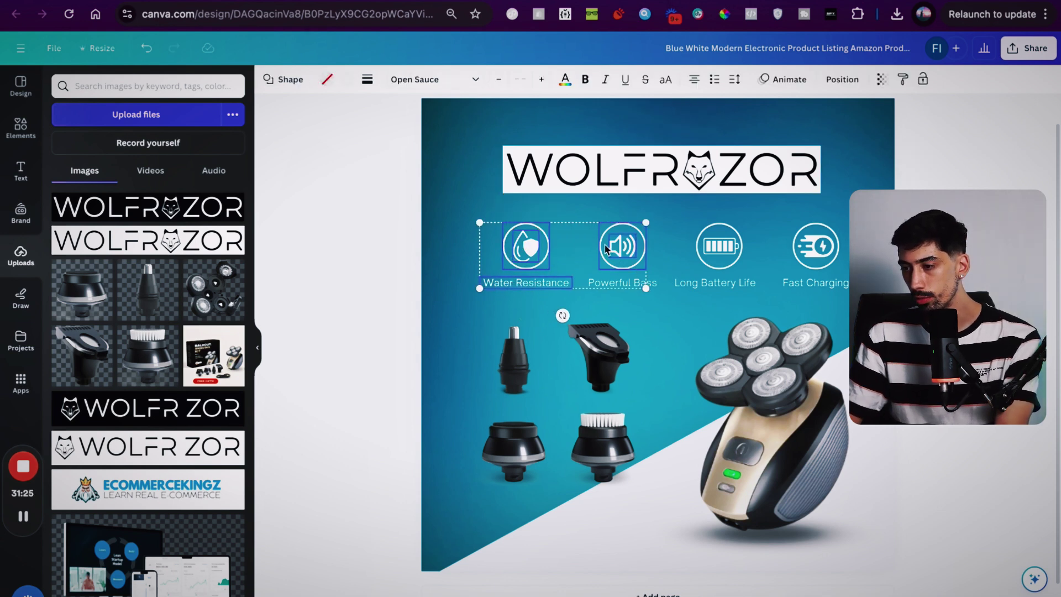
shift+click(608, 285)
shift+click(716, 247)
shift+click(713, 249)
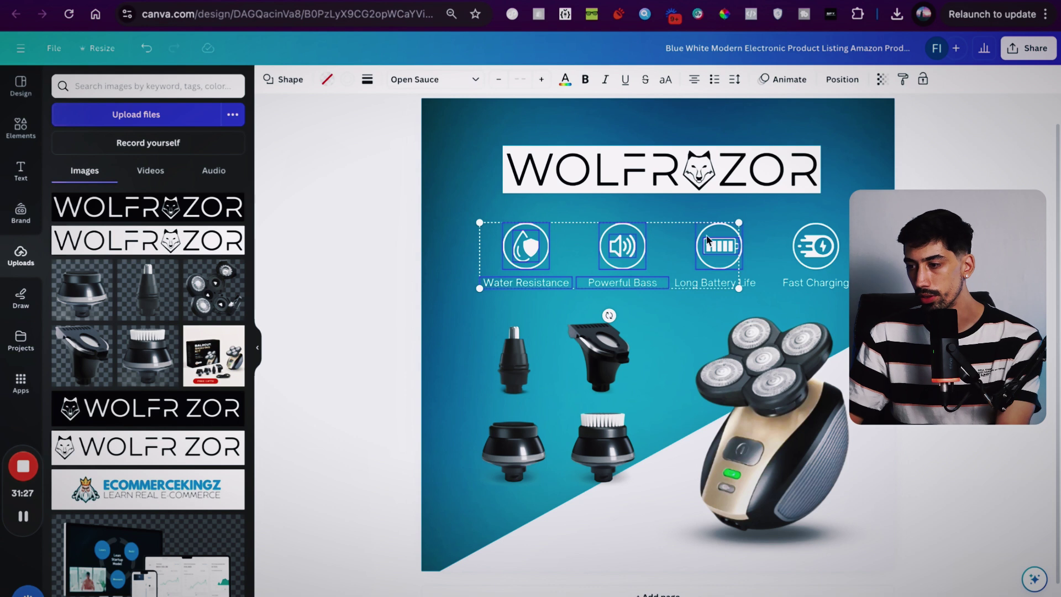
shift+click(704, 285)
shift+click(817, 247)
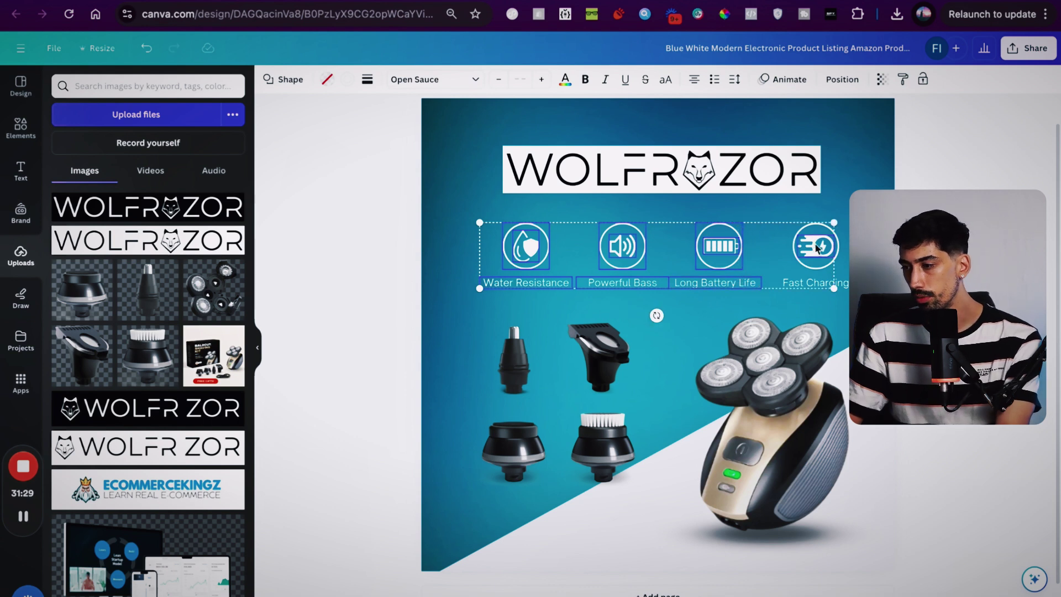
shift+click(817, 266)
shift+click(817, 283)
key(Escape)
key(Left)
key(Left)
key(Left)
key(Left)
key(Left)
key(Left)
key(Left)
key(Left)
key(Left)
key(Left)
key(Left)
key(Left)
key(Left)
key(Left)
key(Left)
key(Left)
key(Left)
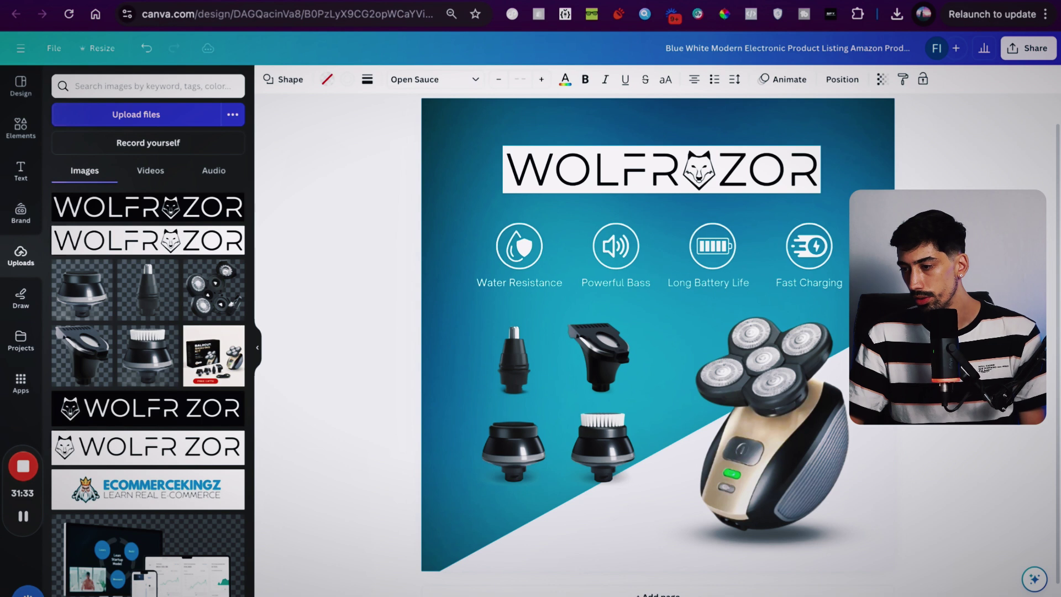
key(Left)
key(Left)
key(Left)
key(Left)
key(Left)
key(Left)
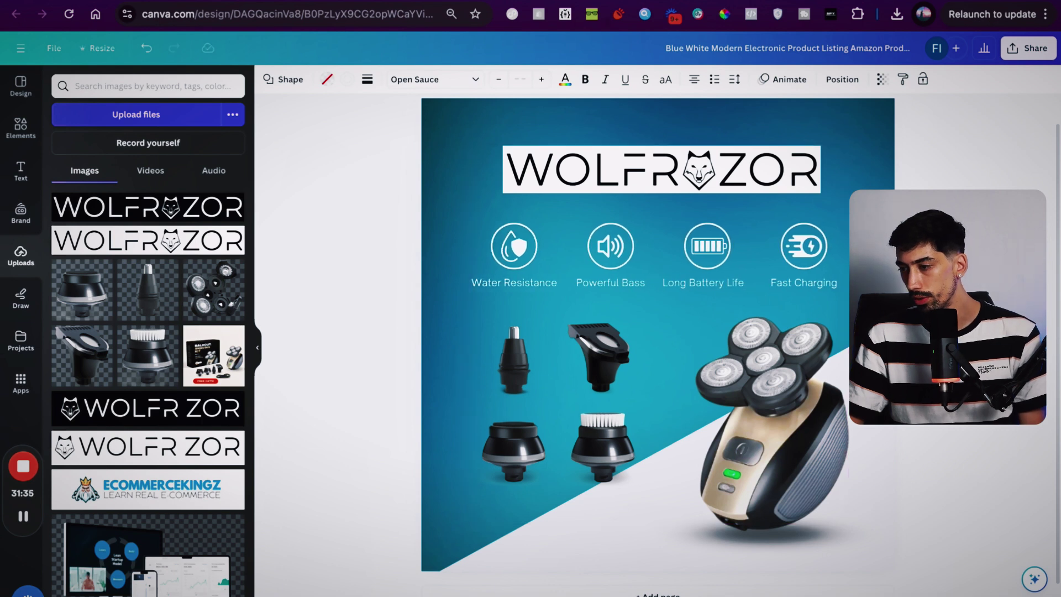
key(Left)
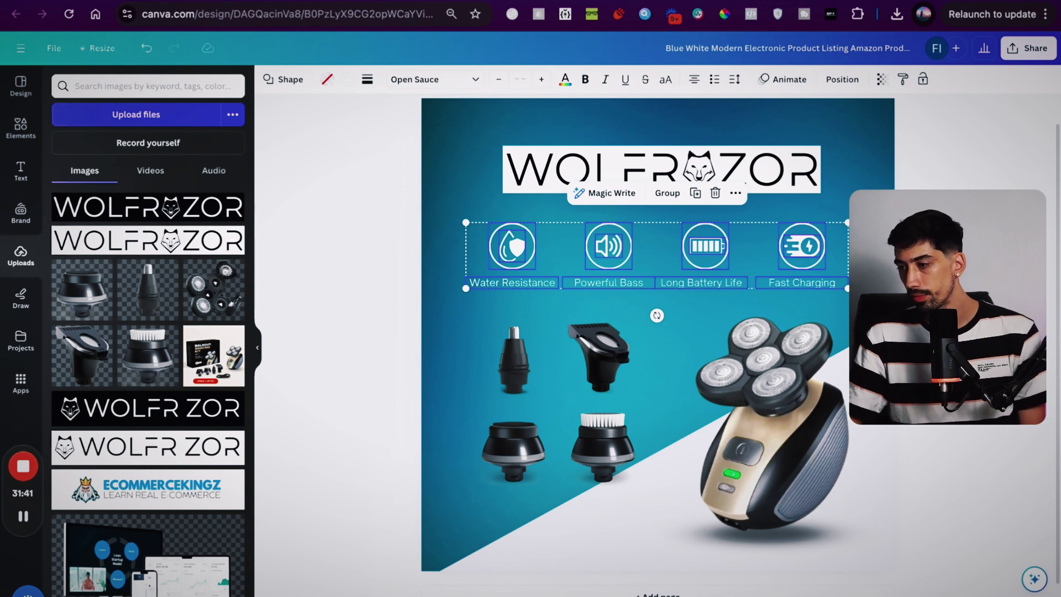
Nudge the WolfRazor logo left until it is horizontally centred on the page, and raise it slightly
click(772, 198)
click(738, 182)
key(Left)
key(Left)
key(Left)
key(Left)
key(Left)
key(Left)
key(Left)
key(Left)
key(Left)
key(Left)
key(Right)
key(Right)
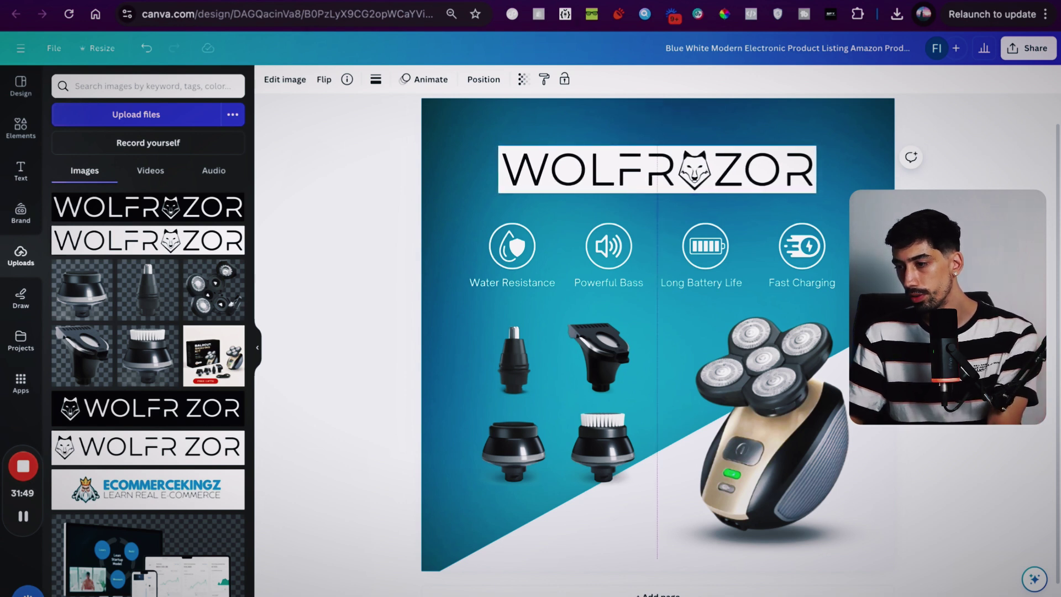
key(Up)
key(Up)
key(Up)
key(Up)
key(Up)
Select all four feature icons with their labels and move them up together, closer to the logo
click(805, 255)
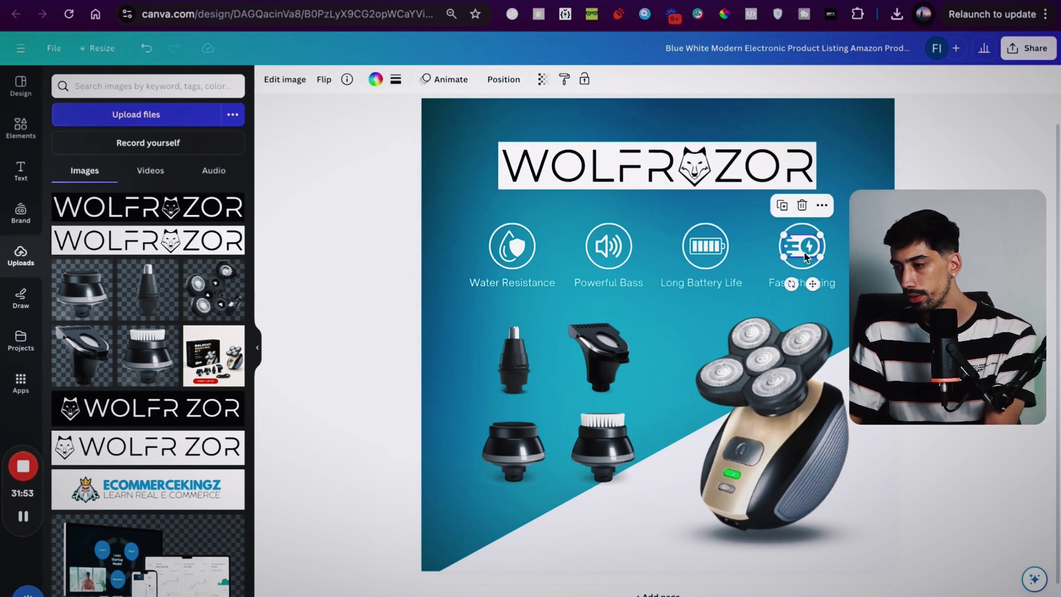
click(469, 221)
drag(454, 210, 824, 292)
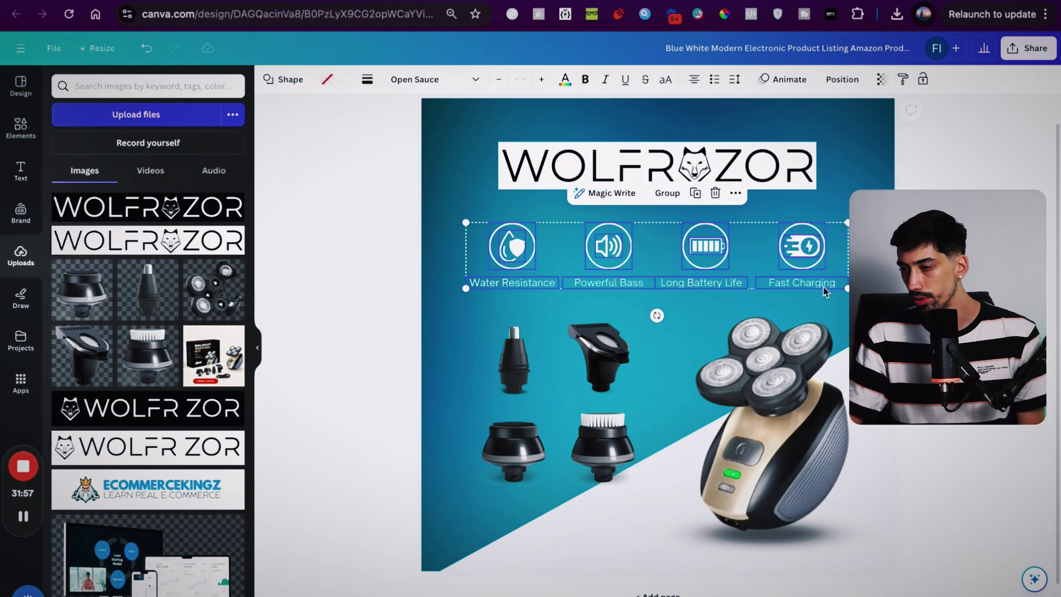
key(Up)
key(Up)
key(Up)
key(Up)
key(Up)
key(Up)
key(Up)
key(Up)
key(Up)
key(Up)
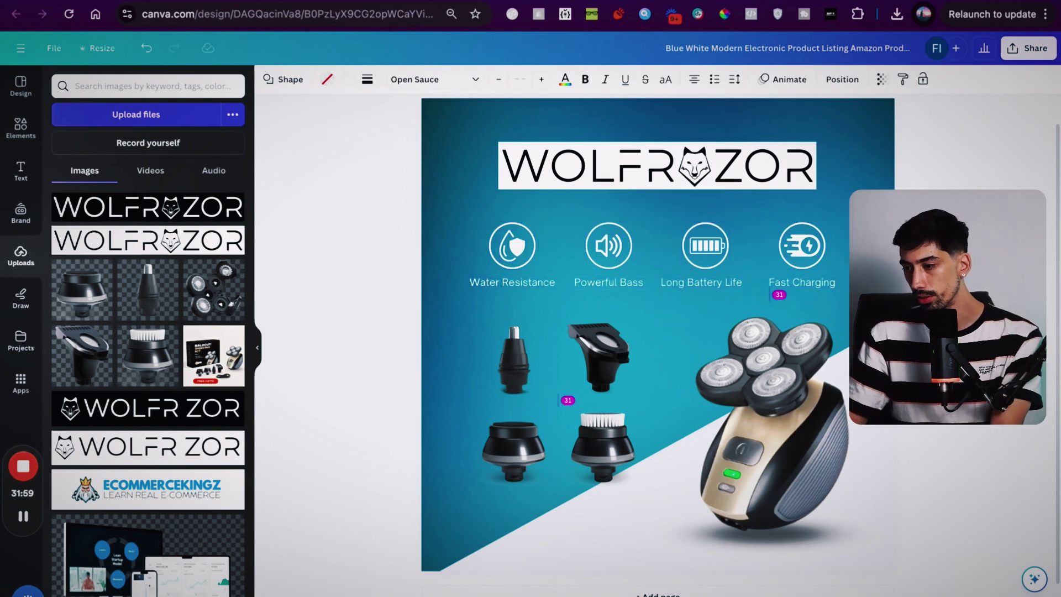
key(Up)
key(Up)
key(Up)
key(Up)
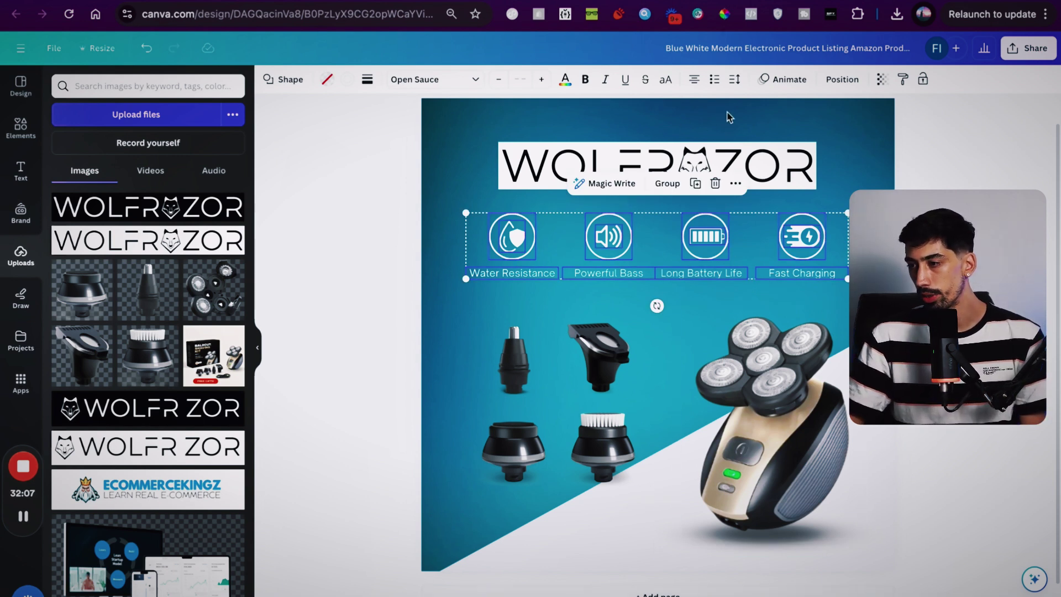
key(Up)
key(Up)
key(Up)
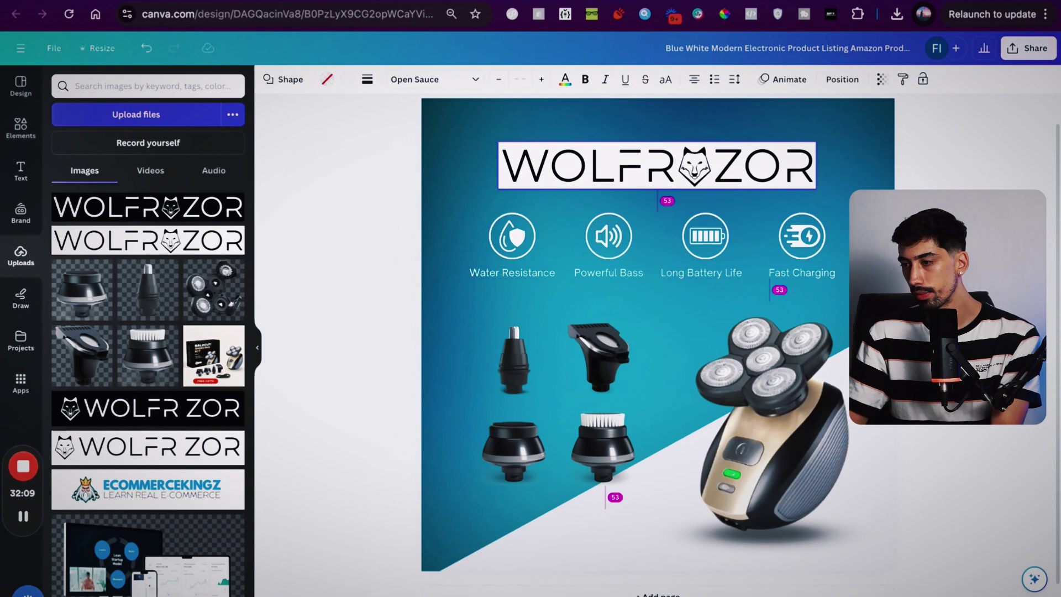
Raise the WolfRazor logo slightly to widen the gap above the feature icons
click(676, 166)
key(Up)
key(Up)
key(Up)
key(Up)
key(Up)
key(Up)
key(Up)
key(Up)
key(Up)
key(Up)
key(Up)
key(Up)
key(Up)
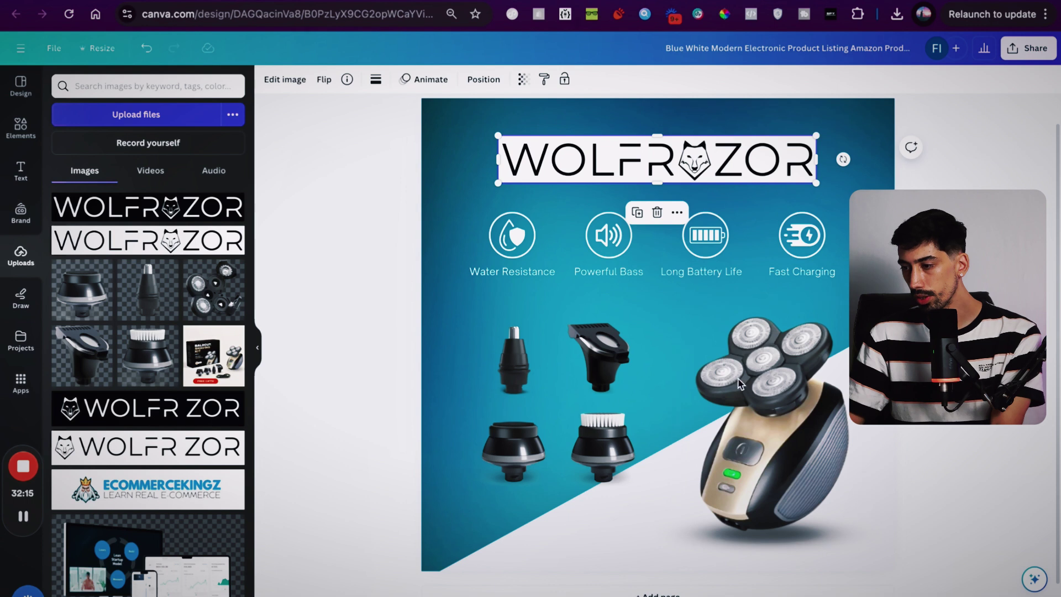
Select the attachments, shaver, its shadow and the white diagonal shape together and fine-tune their vertical position below the feature row
click(741, 387)
drag(445, 318, 857, 551)
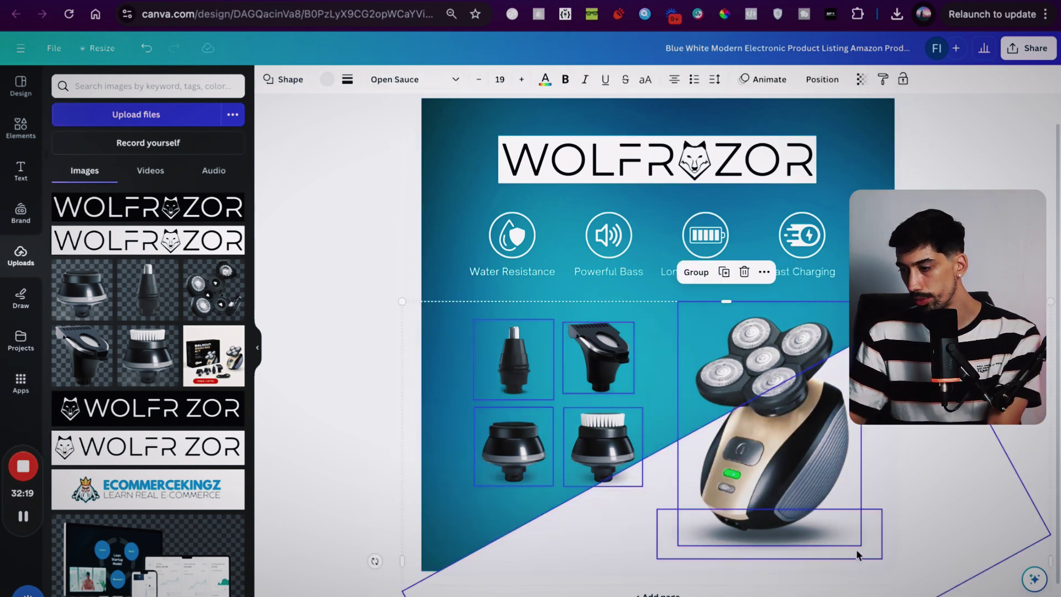
key(Up)
key(Down)
key(Up)
key(Up)
key(Up)
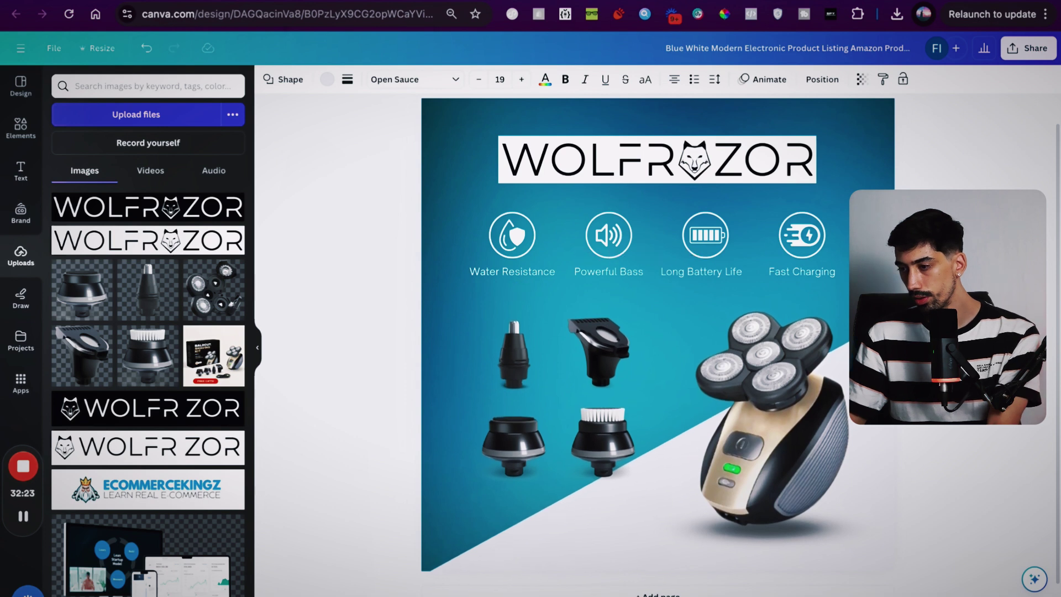
key(Down)
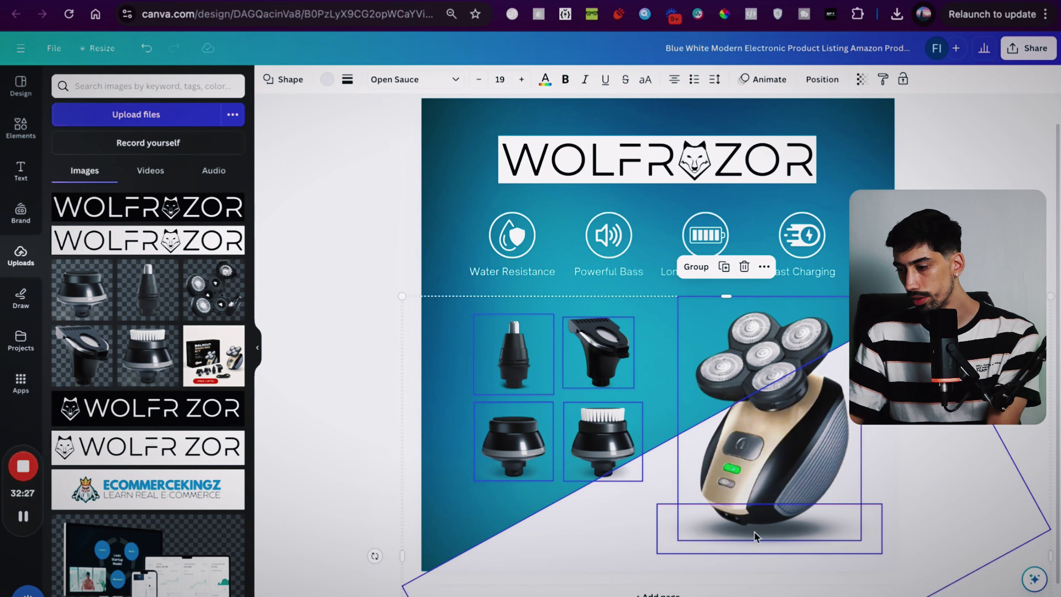
key(Down)
key(Down)
key(Down)
key(Down)
key(Down)
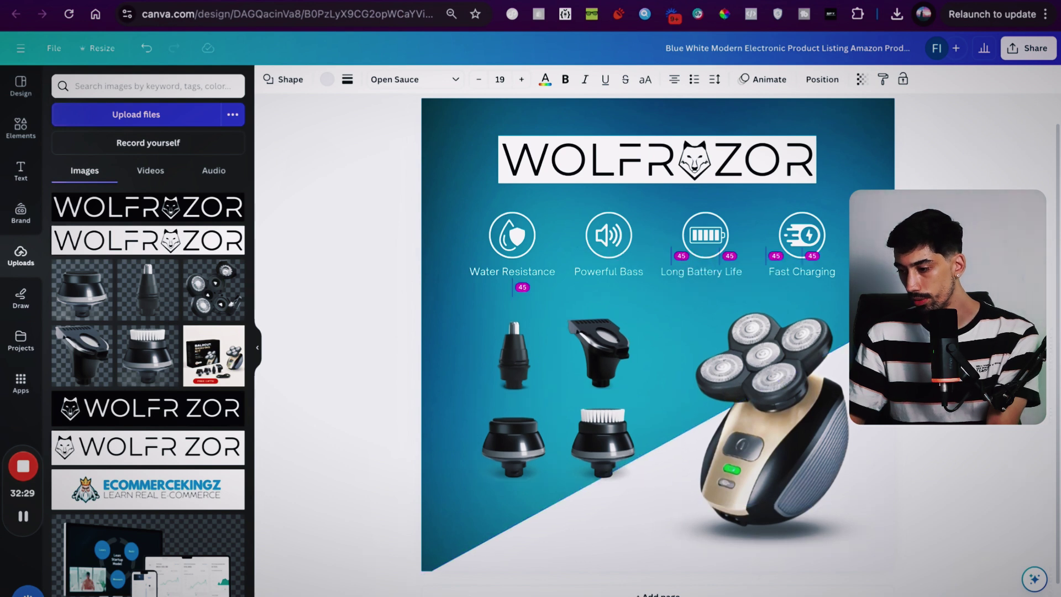
key(Down)
key(Down)
key(Down)
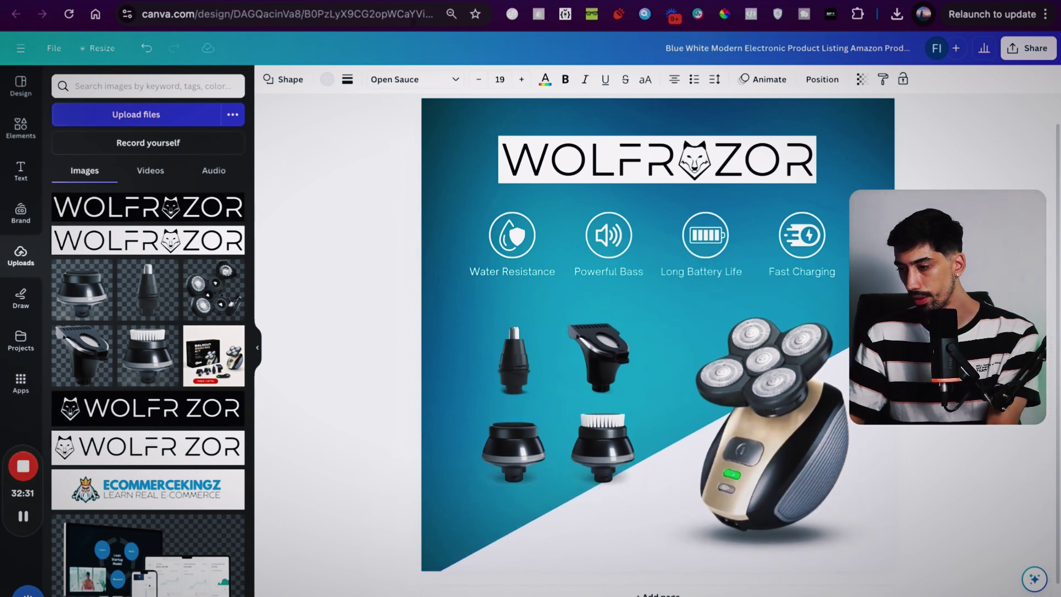
key(Down)
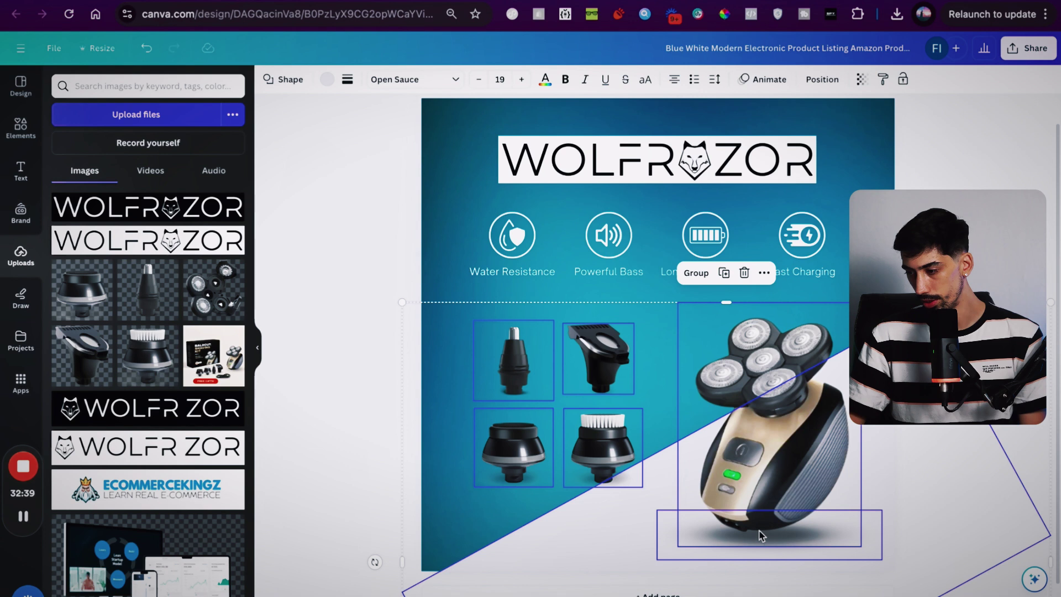
click(940, 149)
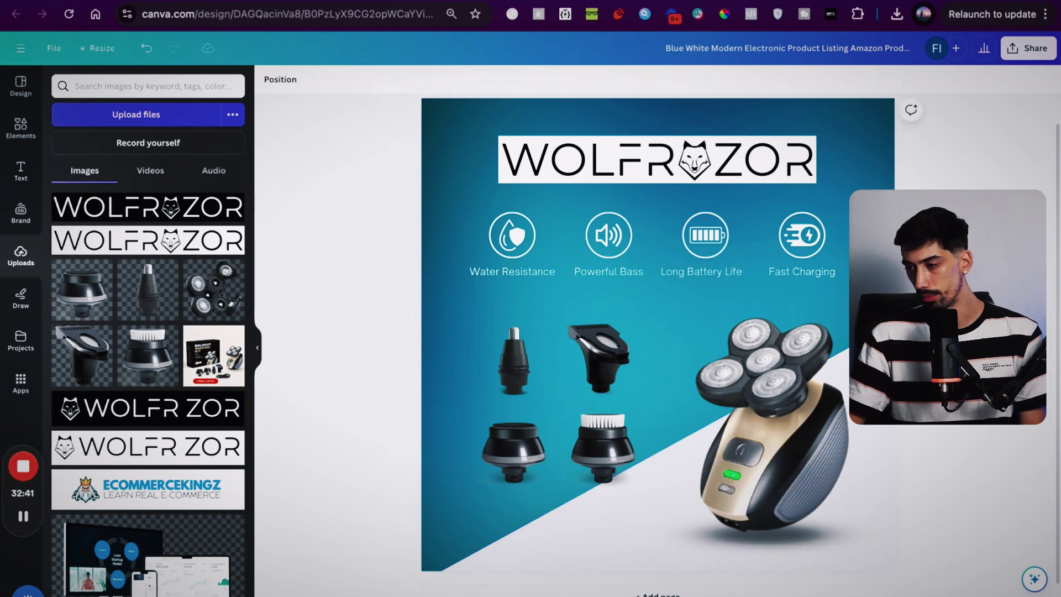
Nudge the shaver and the shadow beneath it slightly to the left
click(775, 444)
key(Left)
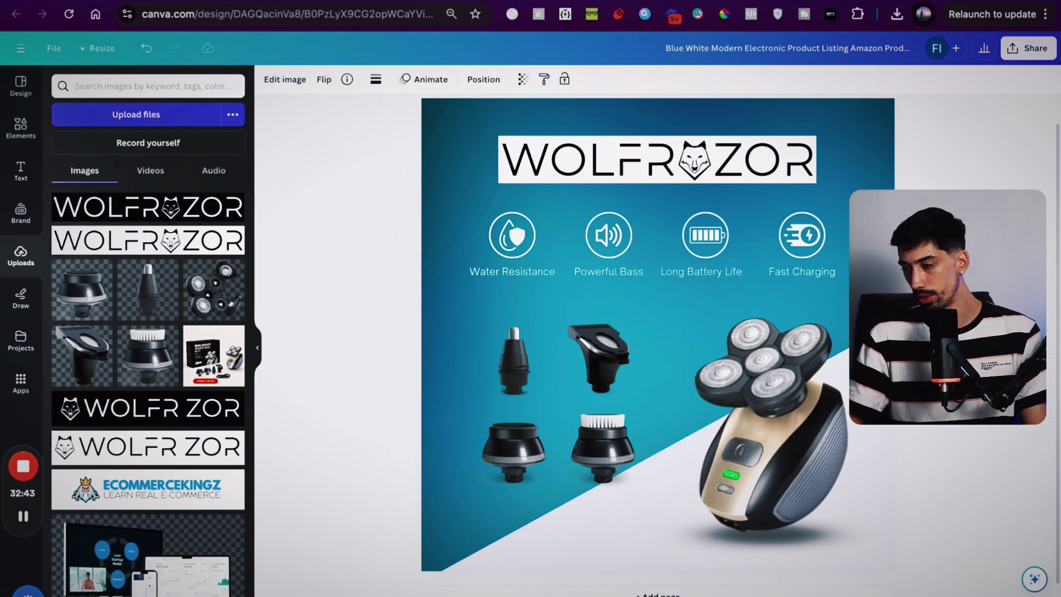
click(817, 540)
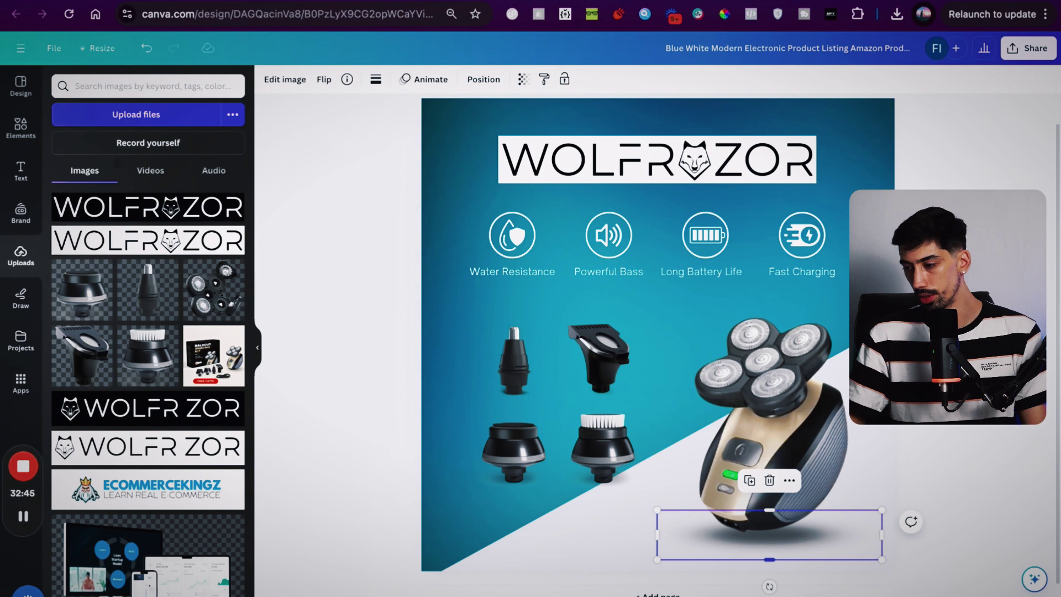
key(Left)
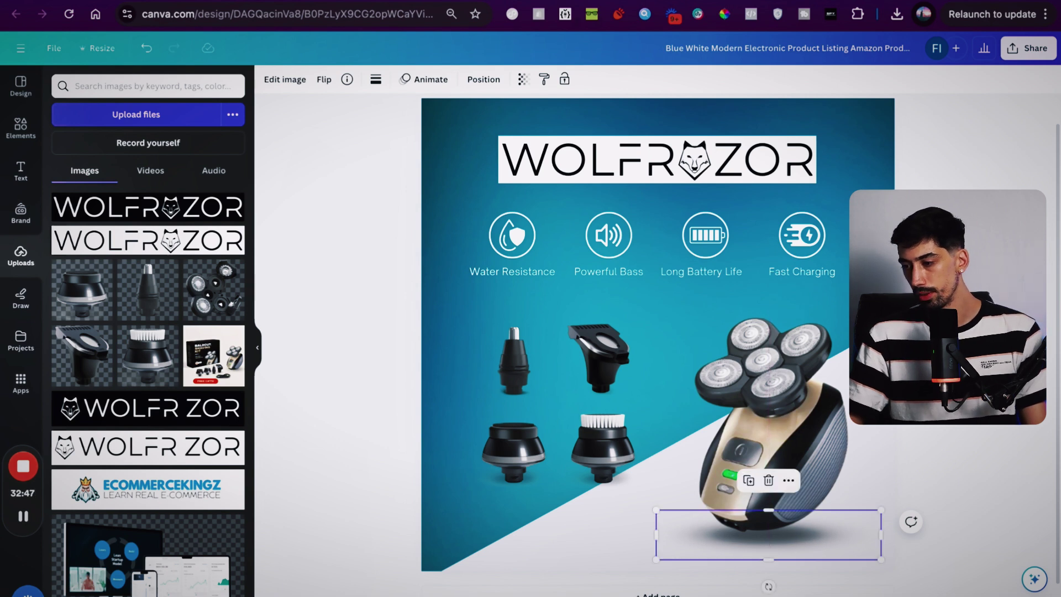
click(939, 497)
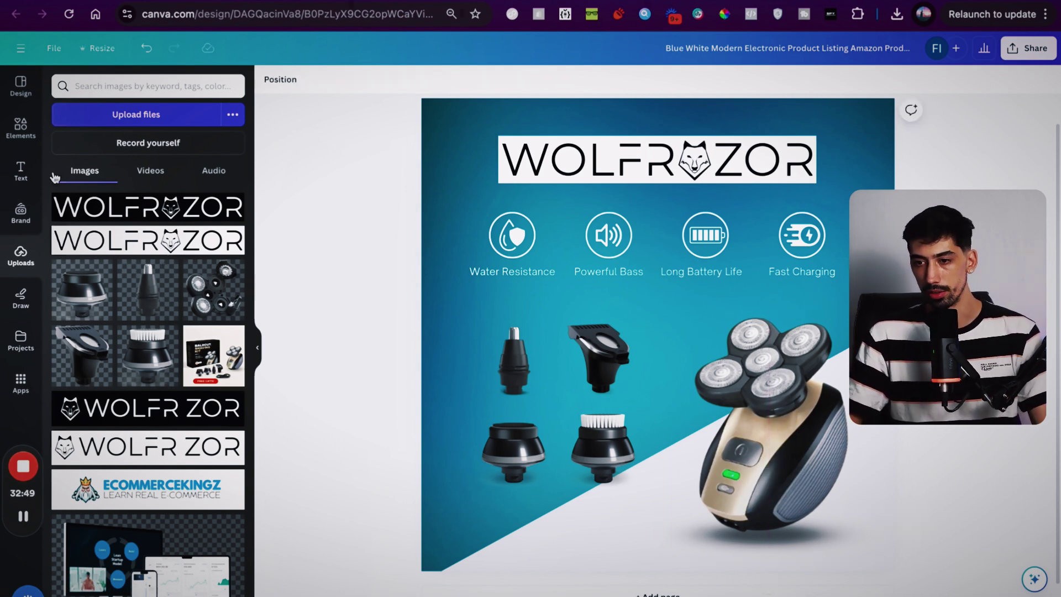
Remove the white background from the WolfRazor logo with BG Remover
click(20, 127)
click(614, 170)
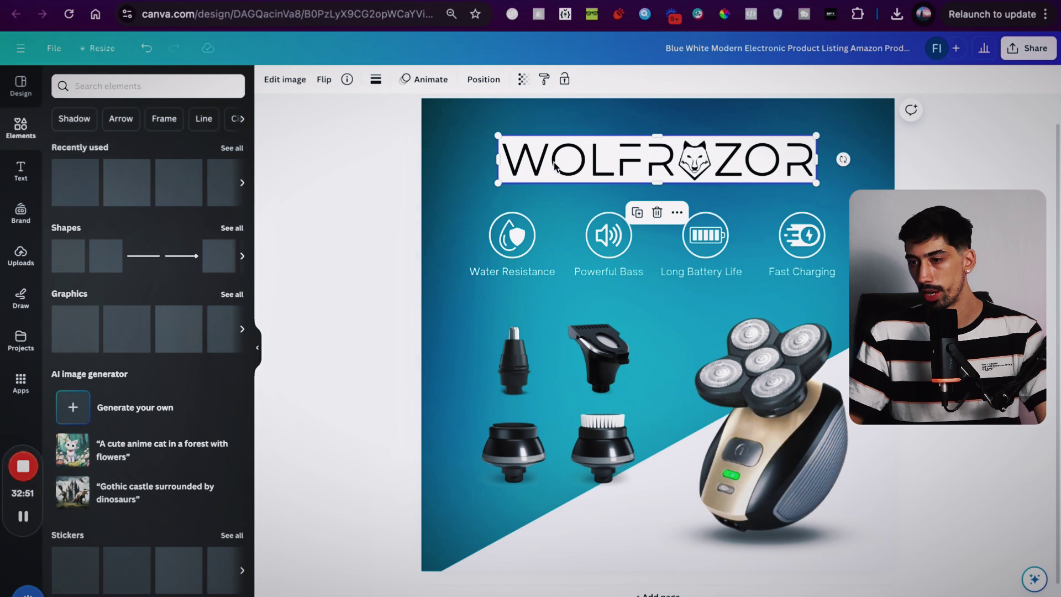
click(285, 79)
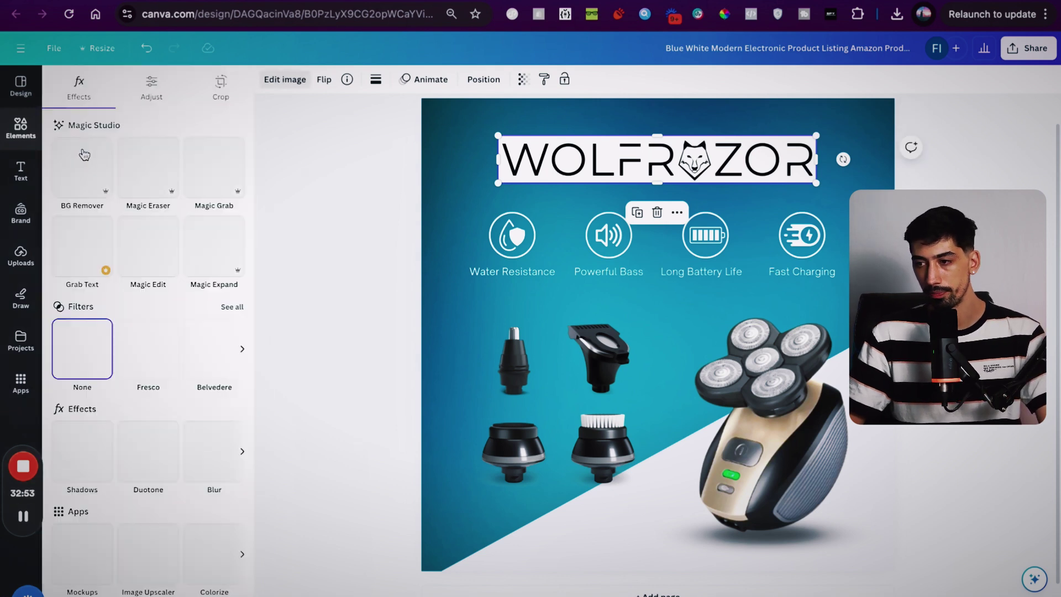
click(83, 180)
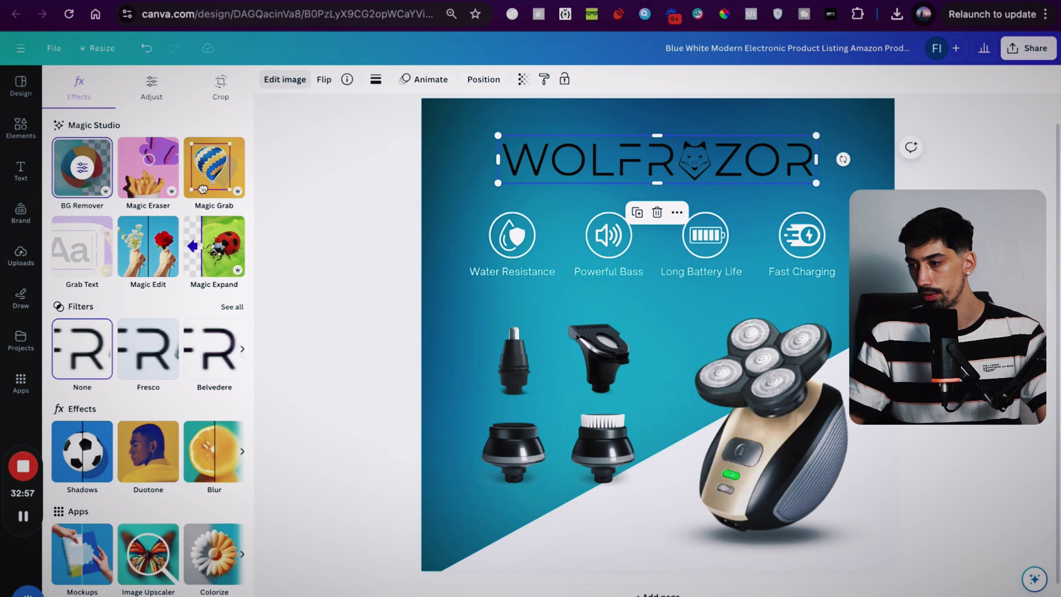
click(813, 246)
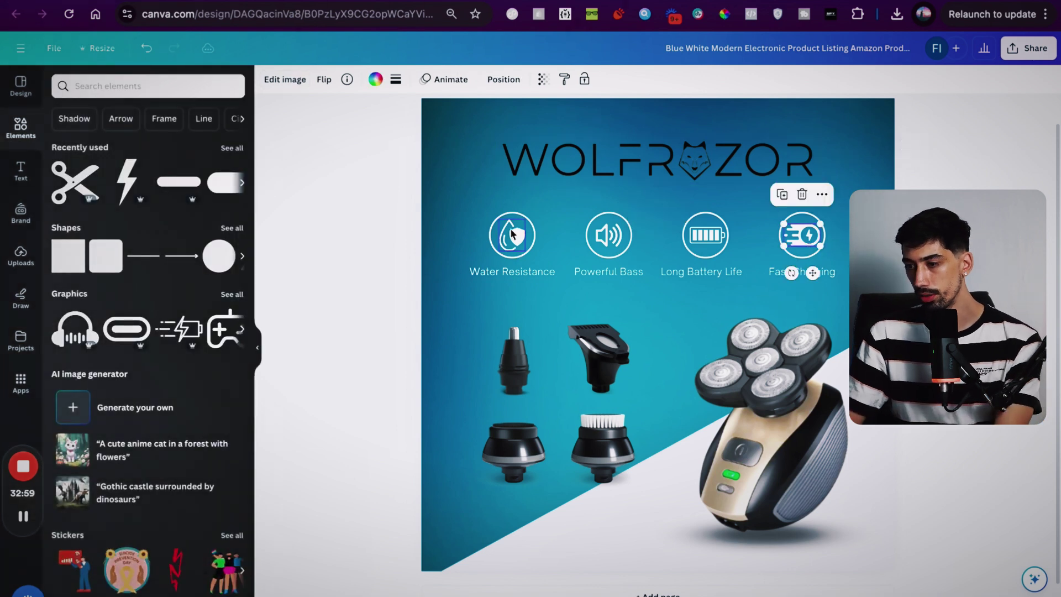
Change the "Water Resistance" label to "Water Resistant"
double_click(544, 272)
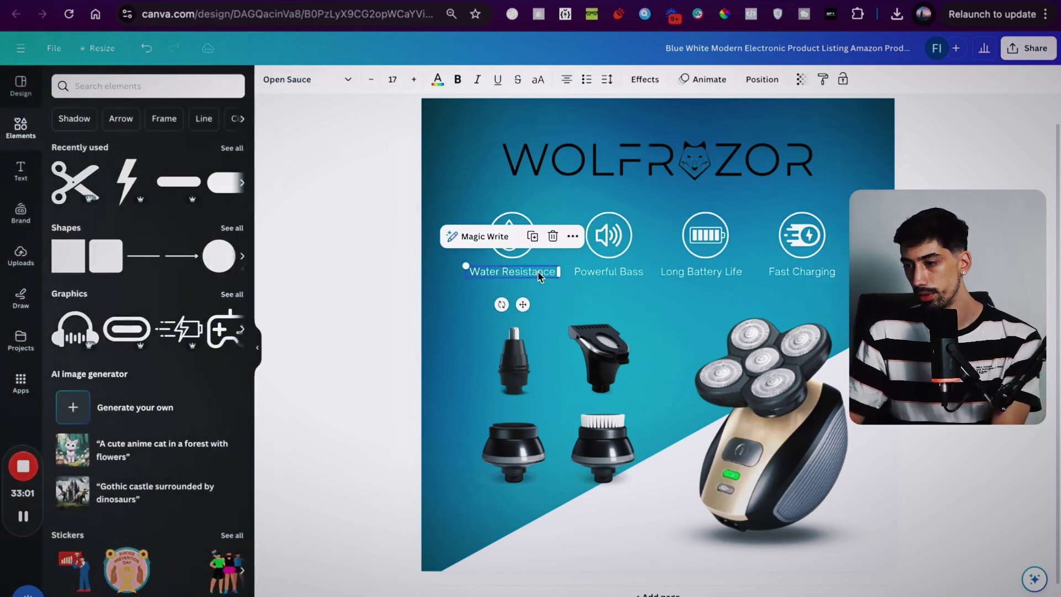
key(BackSpace)
key(BackSpace)
text(t)
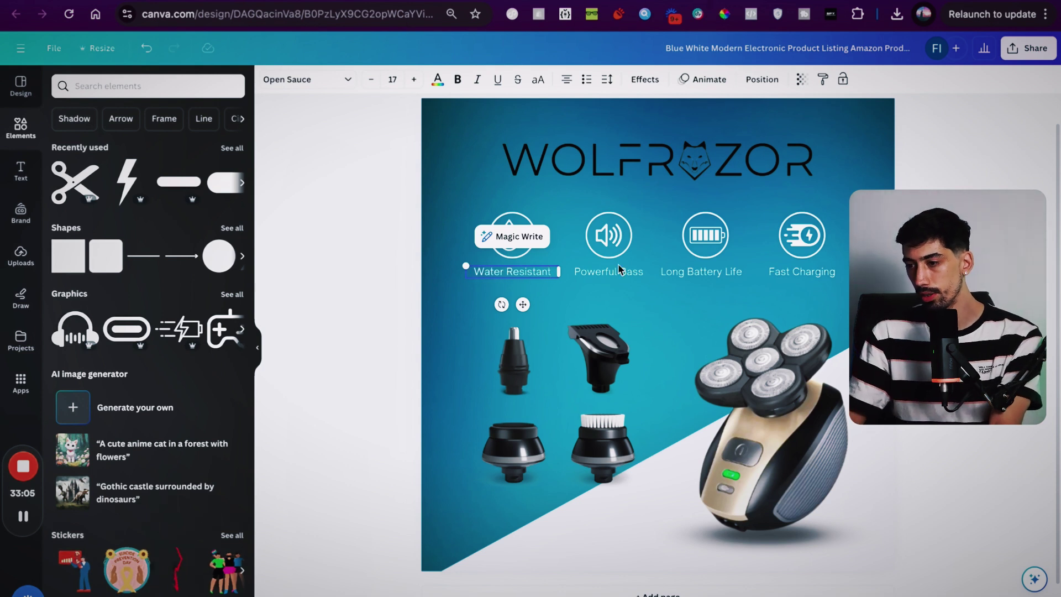
click(447, 217)
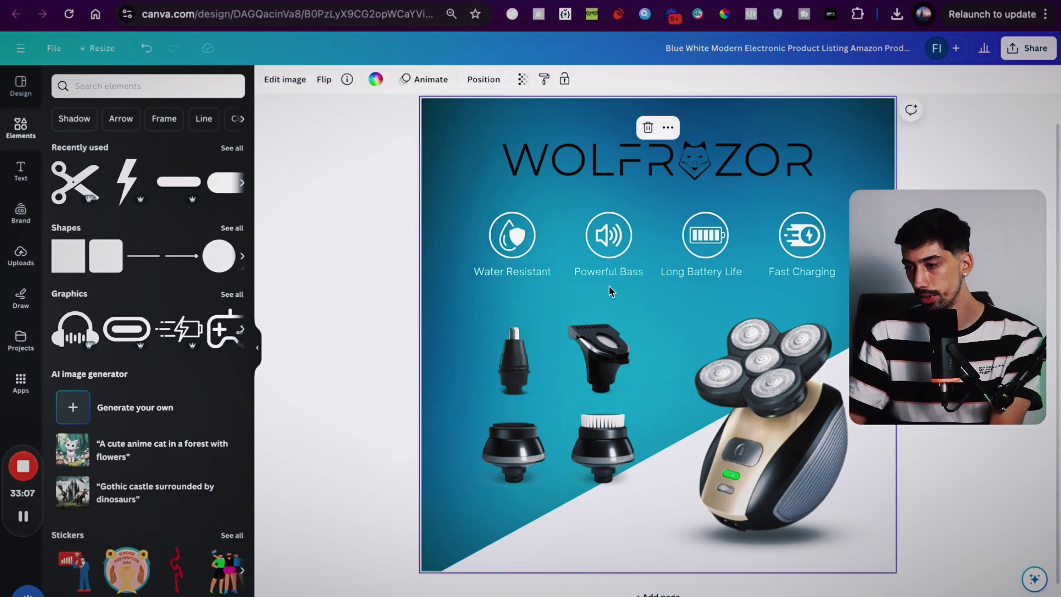
Replace the "Powerful Bass" label with "Lighting Fast" and delete the speaker icon inside the circle above it
double_click(614, 272)
text(Lighting Fast)
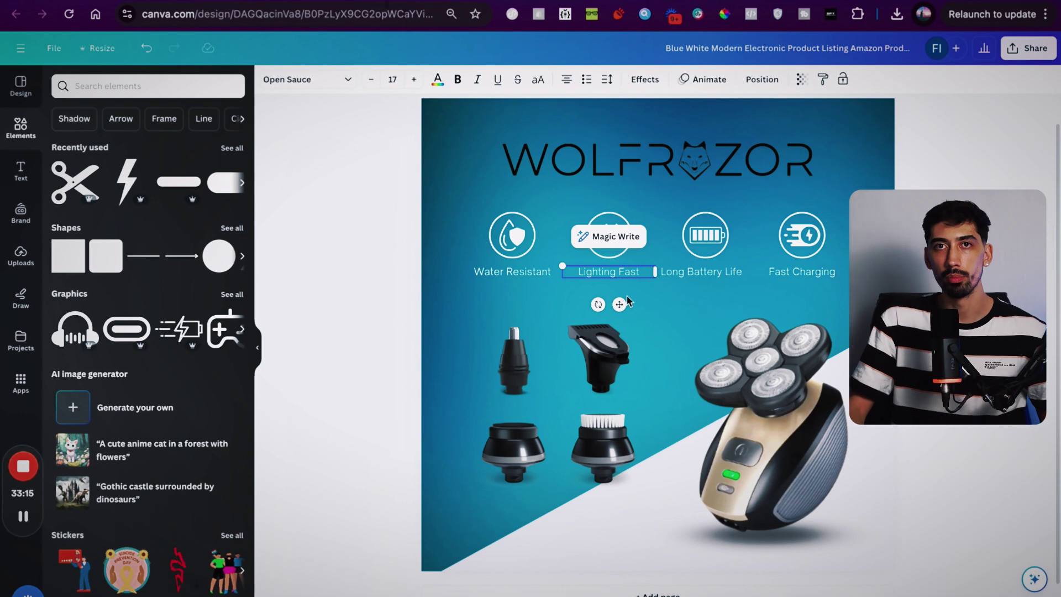
click(628, 203)
click(605, 234)
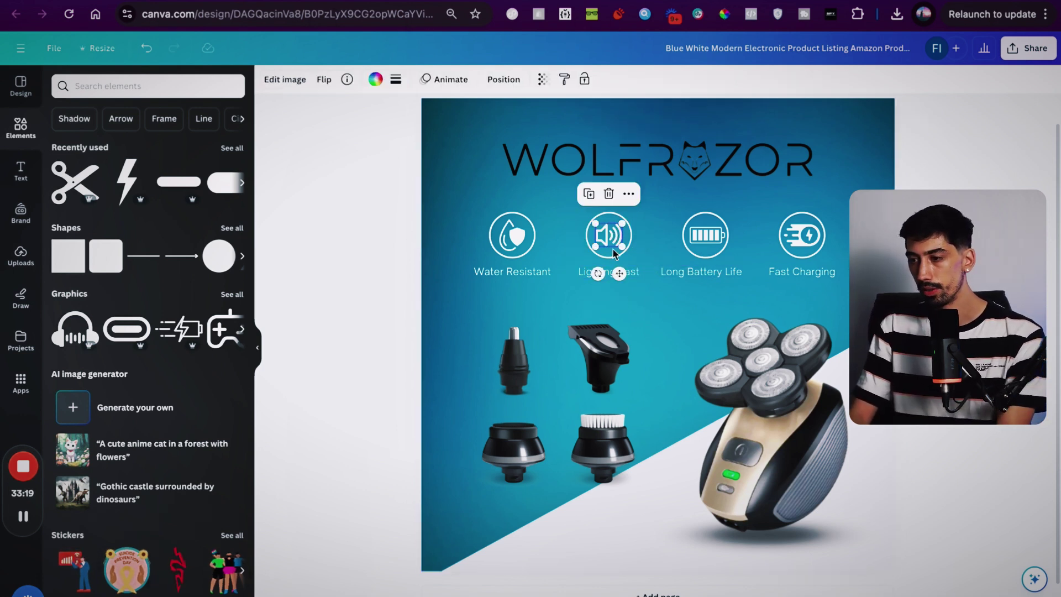
key(Delete)
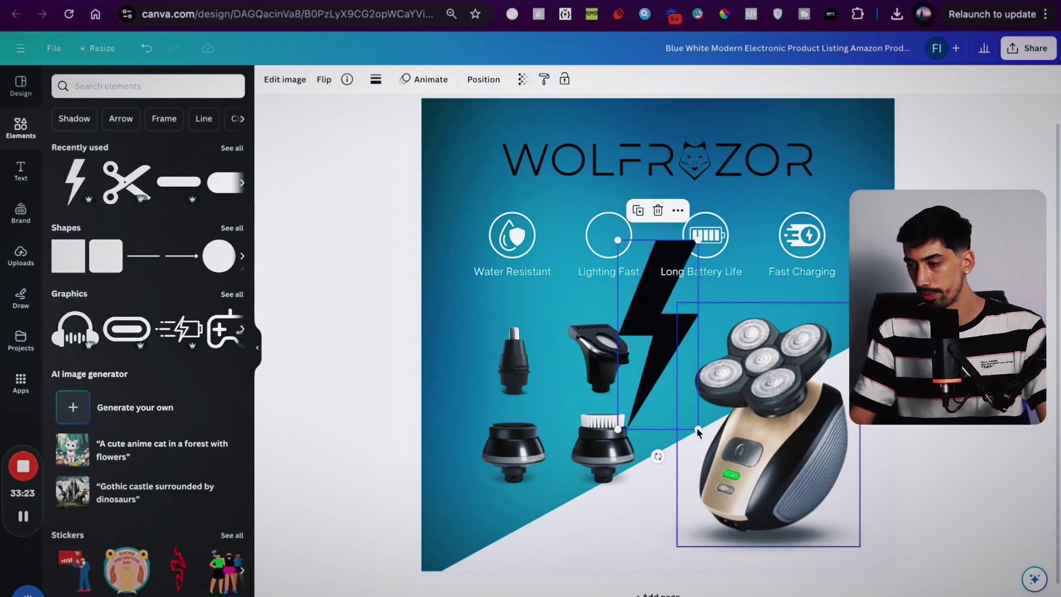
Shrink the lightning bolt graphic and center it inside the circle above "Lighting Fast"
drag(699, 430, 609, 229)
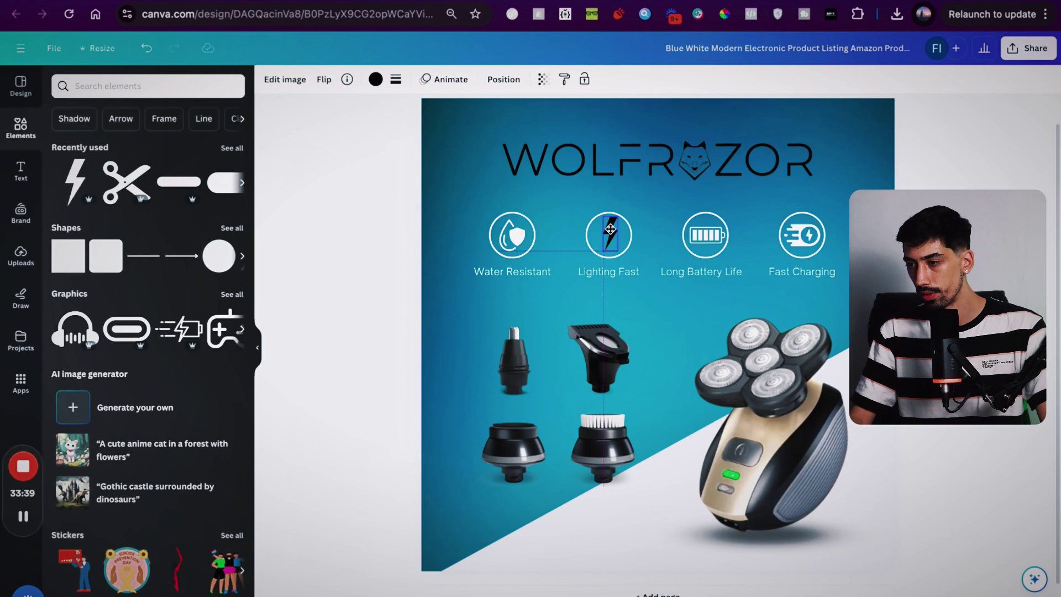
click(609, 228)
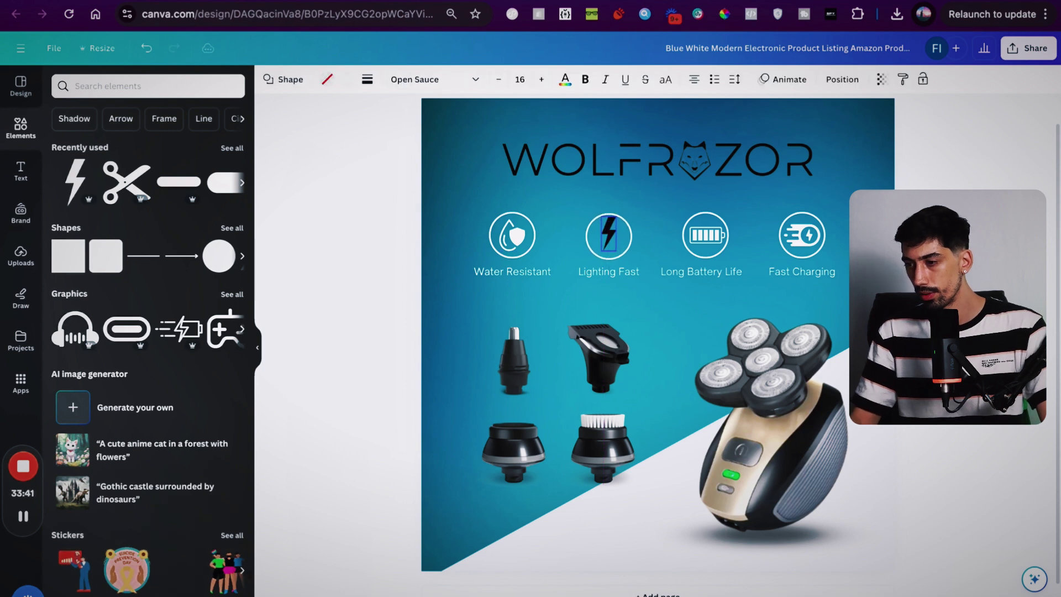
click(611, 243)
click(610, 243)
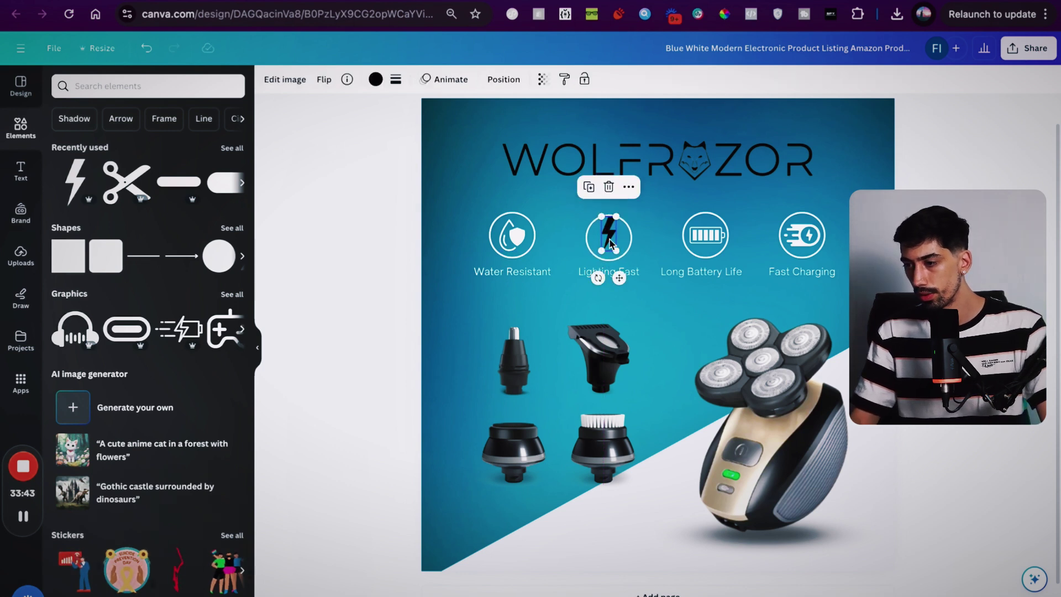
drag(610, 243, 611, 245)
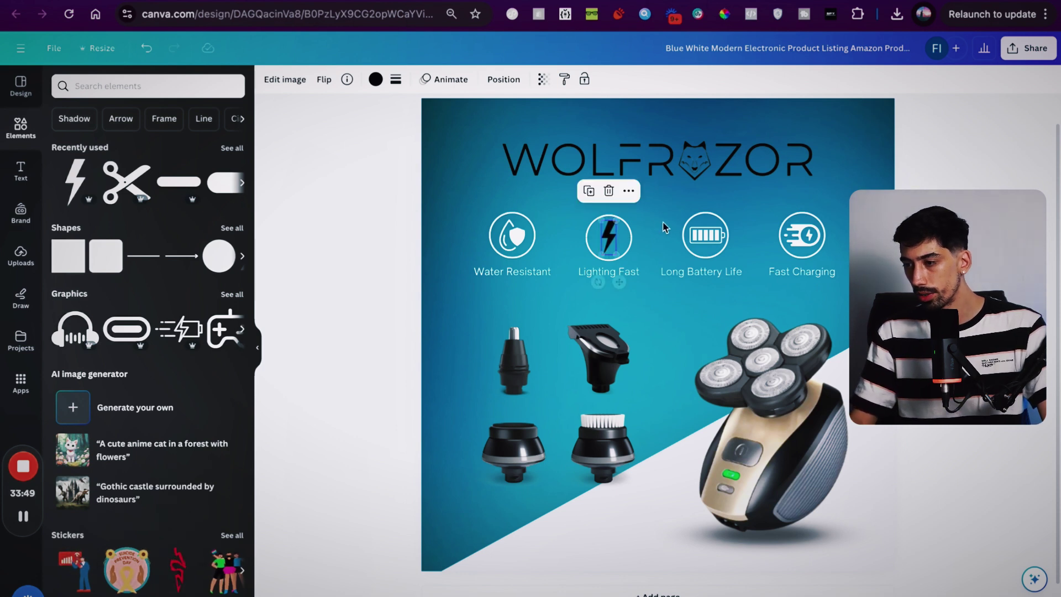
click(643, 253)
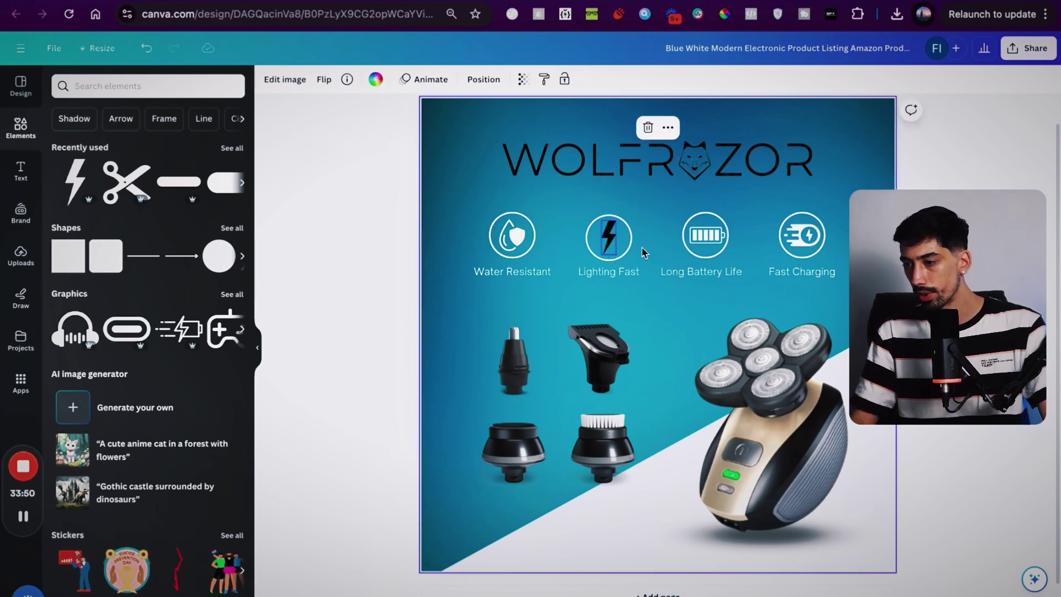
Replace the icon in the circle above "Fast Charging" with the recently used scissors graphic, scaled down to fit
click(806, 241)
key(Delete)
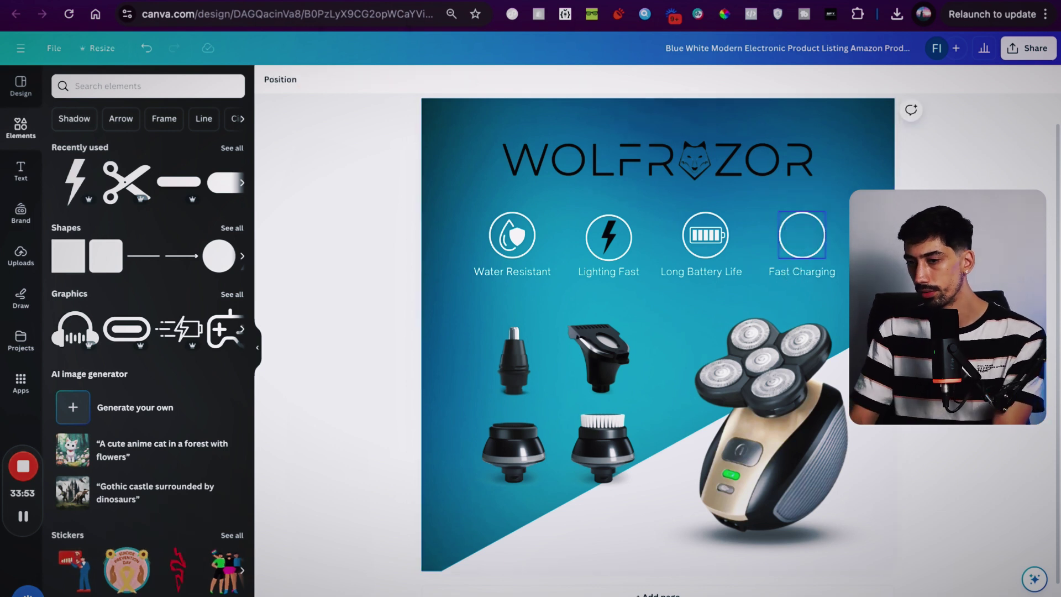
click(123, 184)
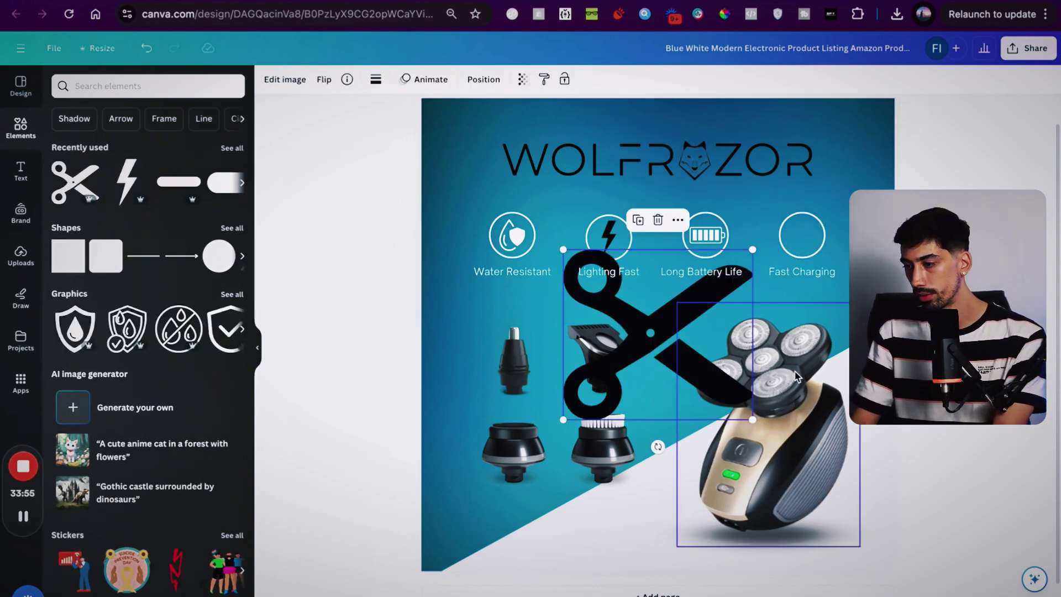
drag(753, 420, 809, 242)
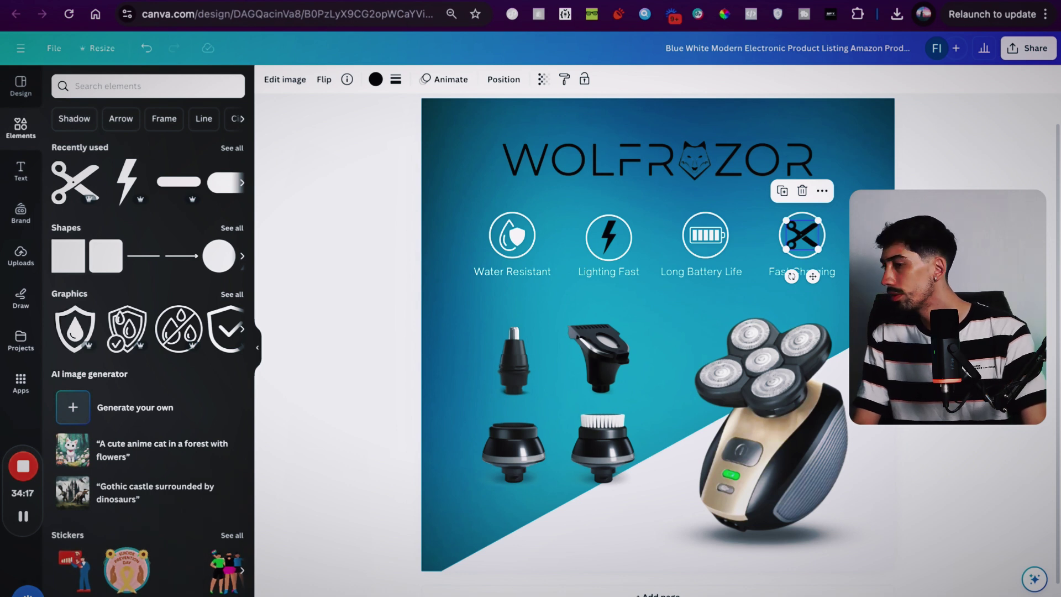
click(849, 245)
Recolor the scissors icon white and center it within its circle
click(805, 239)
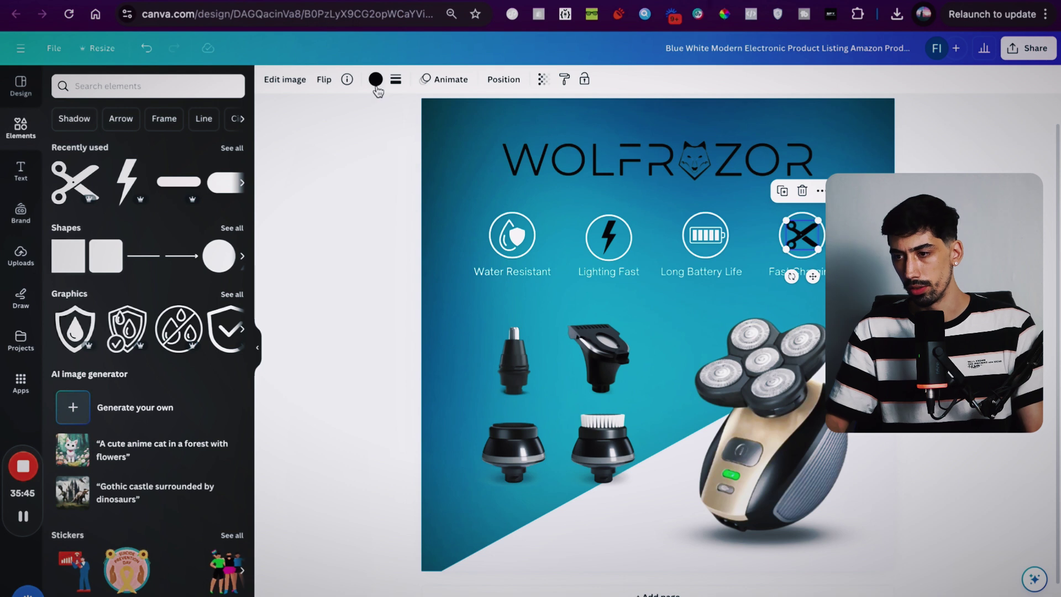
click(376, 79)
click(173, 155)
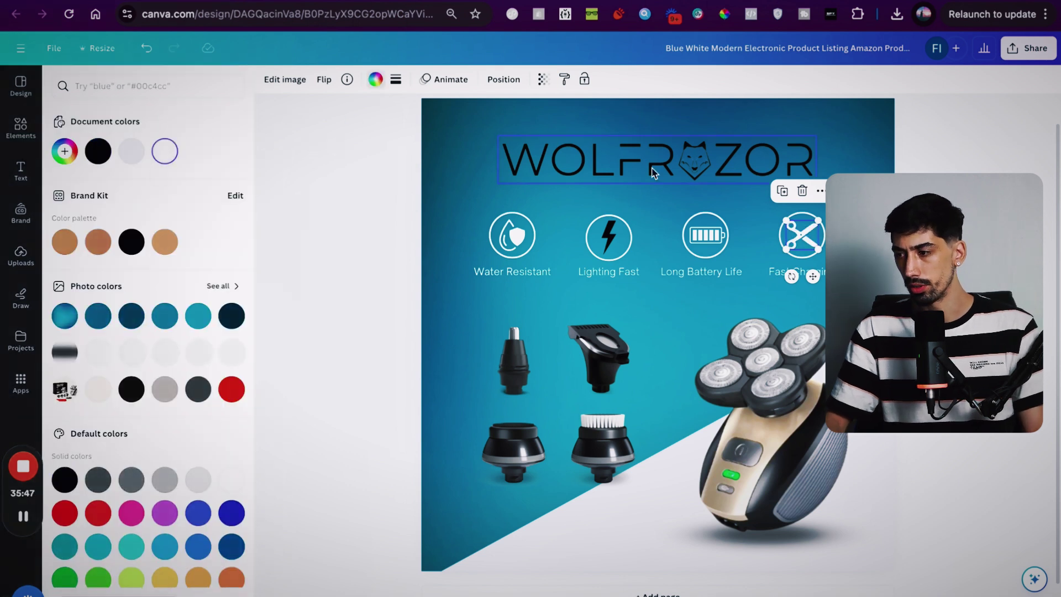
click(805, 241)
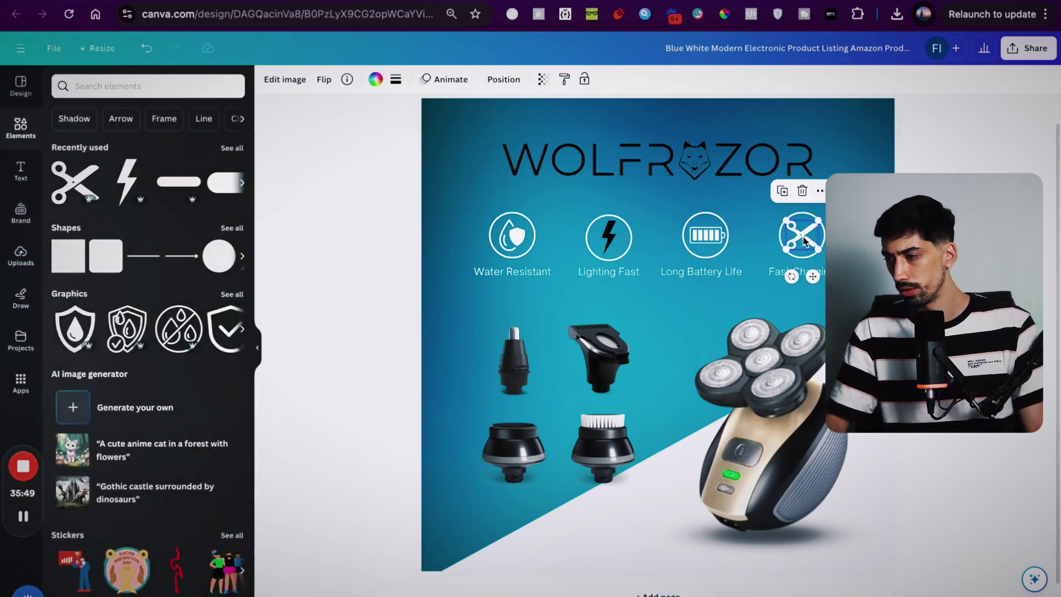
drag(817, 245, 805, 236)
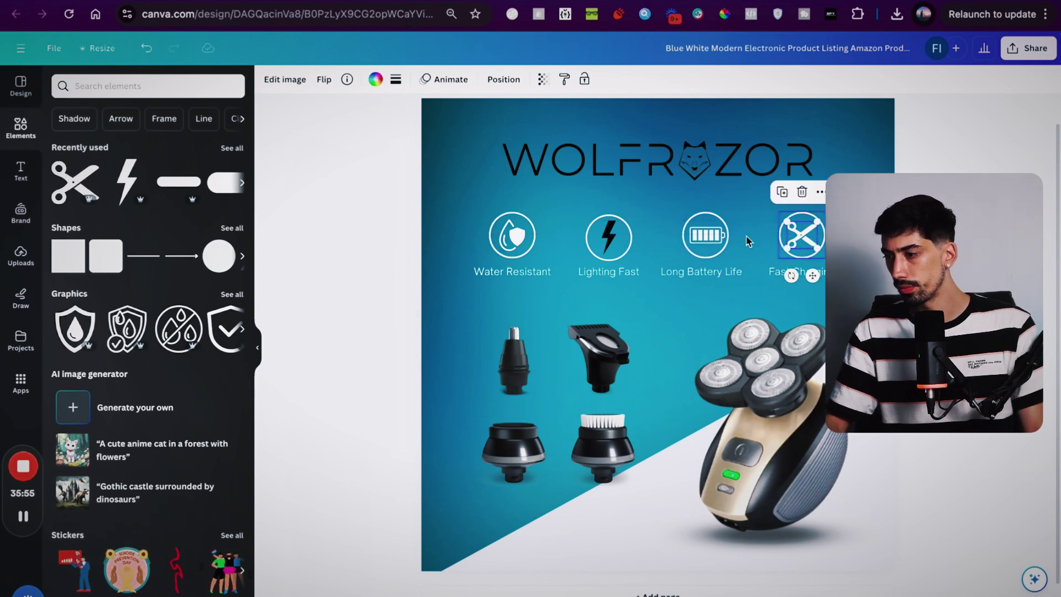
Recolor the water drop and shield icon above "Water Resistant" black
click(608, 236)
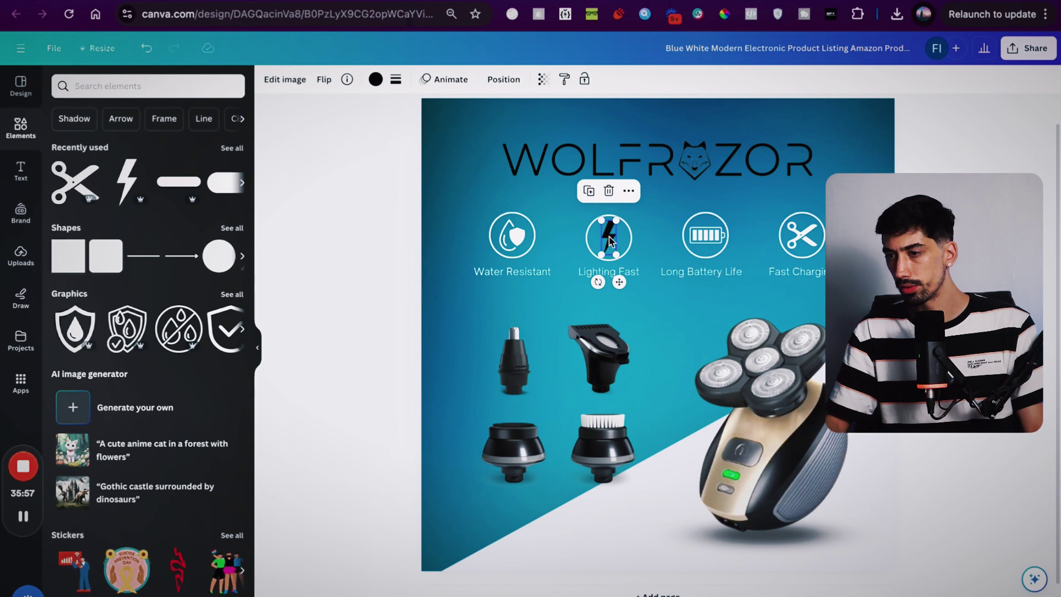
click(512, 241)
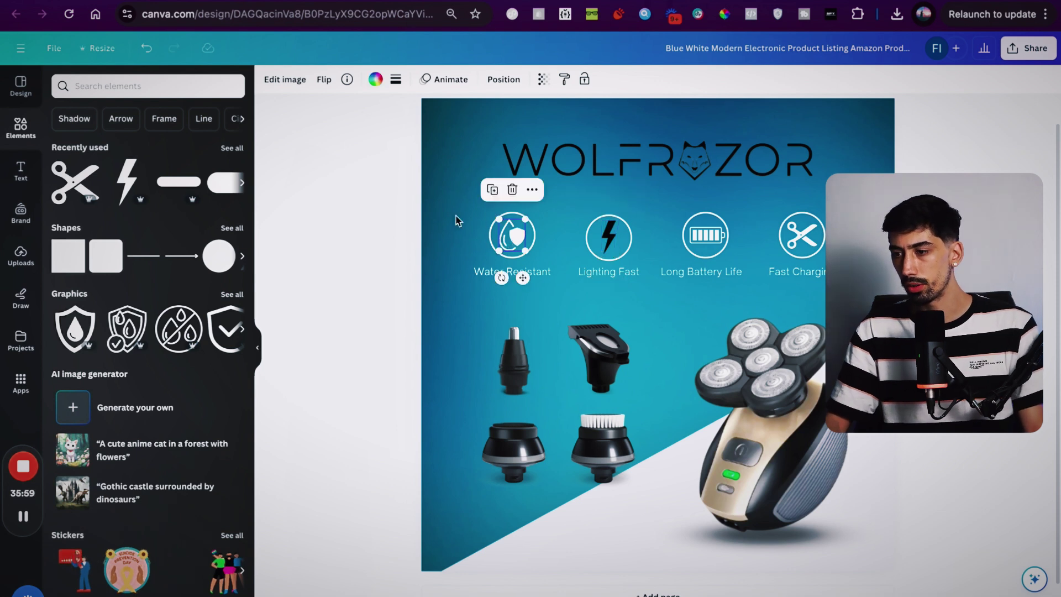
click(376, 80)
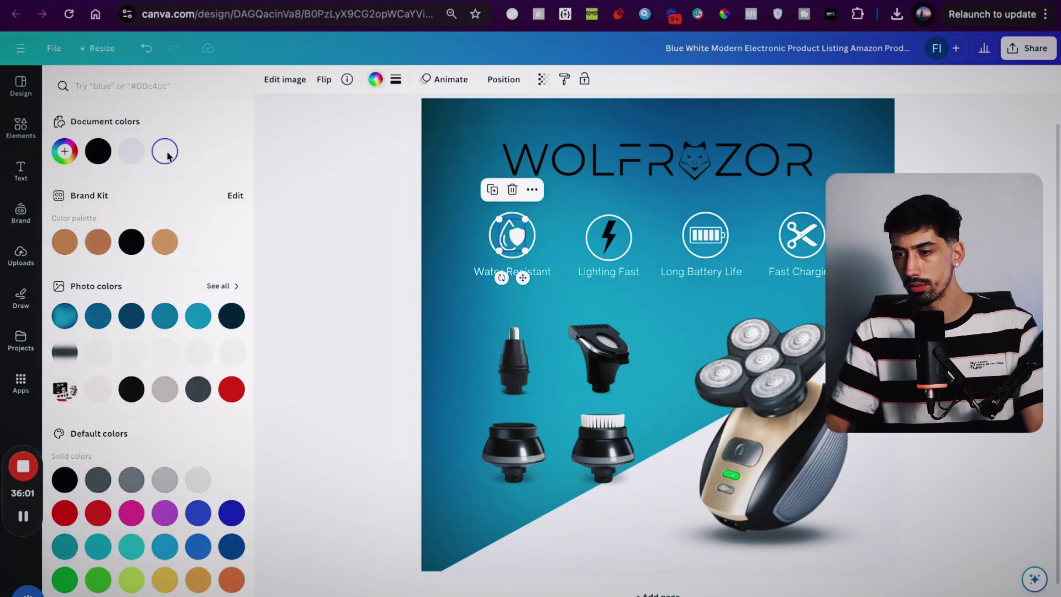
click(97, 151)
Set the outlines of all four feature icon circles to black
drag(460, 205, 859, 285)
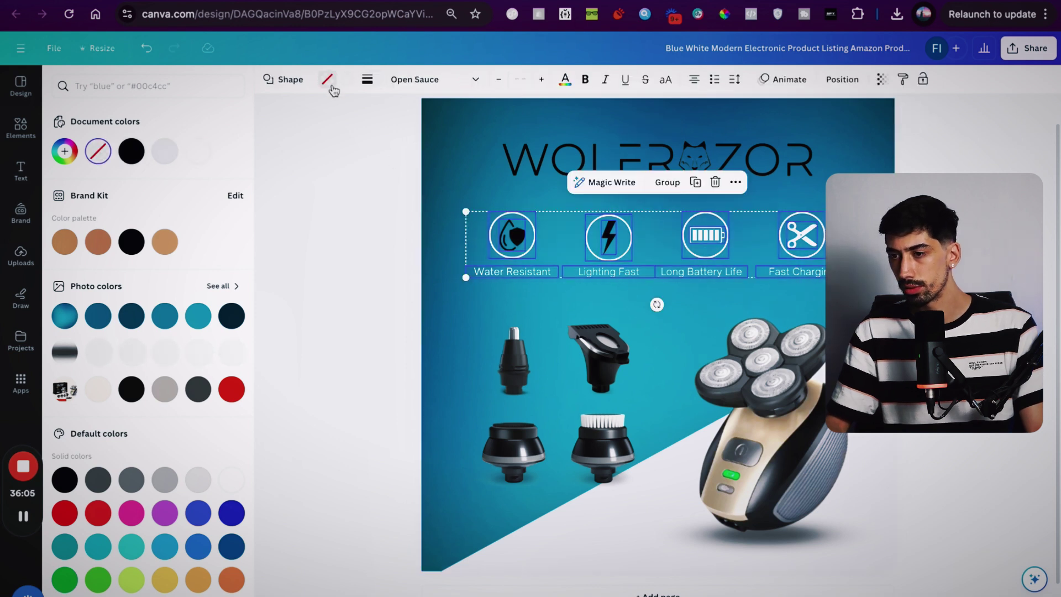
click(348, 83)
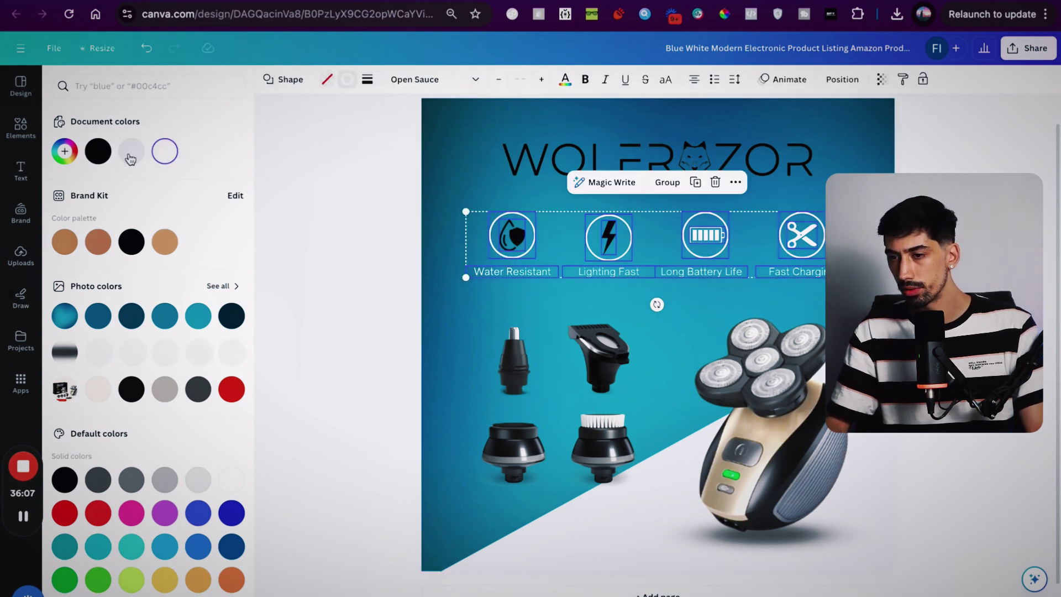
click(98, 151)
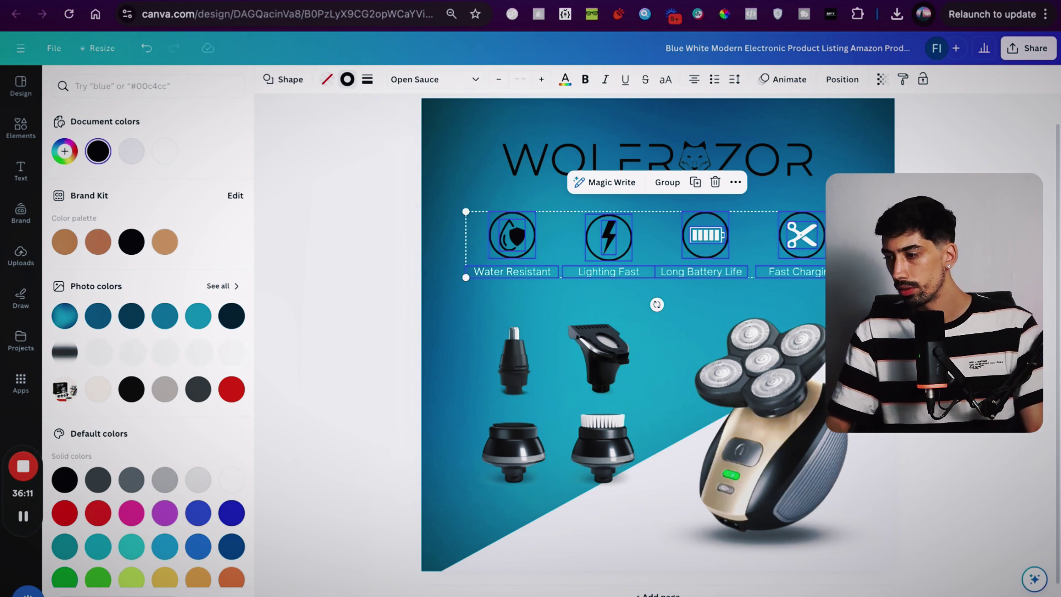
Recolor the battery and scissors icons black to match the other feature icons
click(706, 236)
click(375, 80)
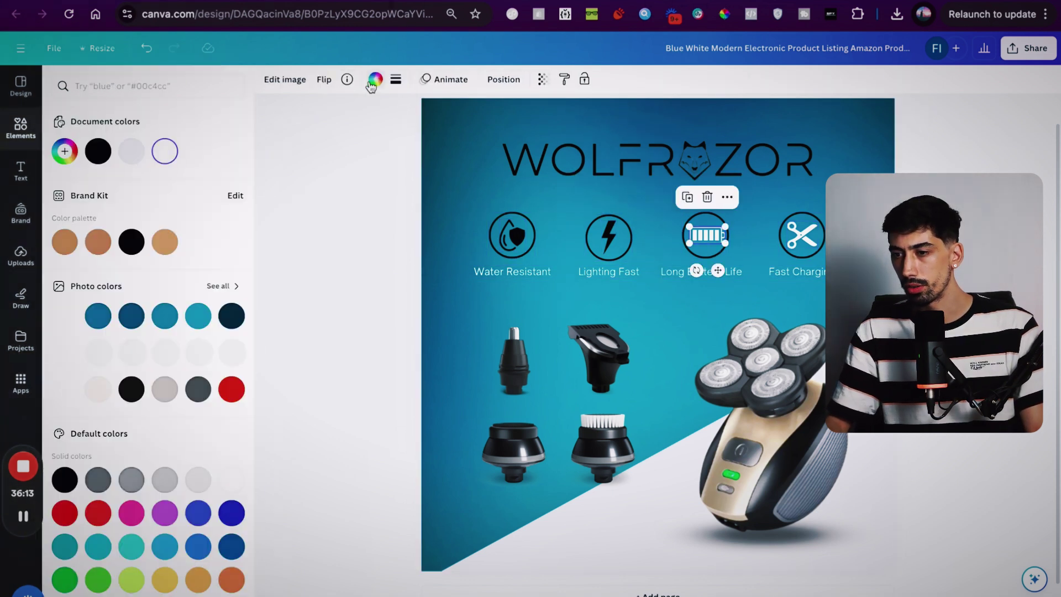
click(99, 152)
click(802, 237)
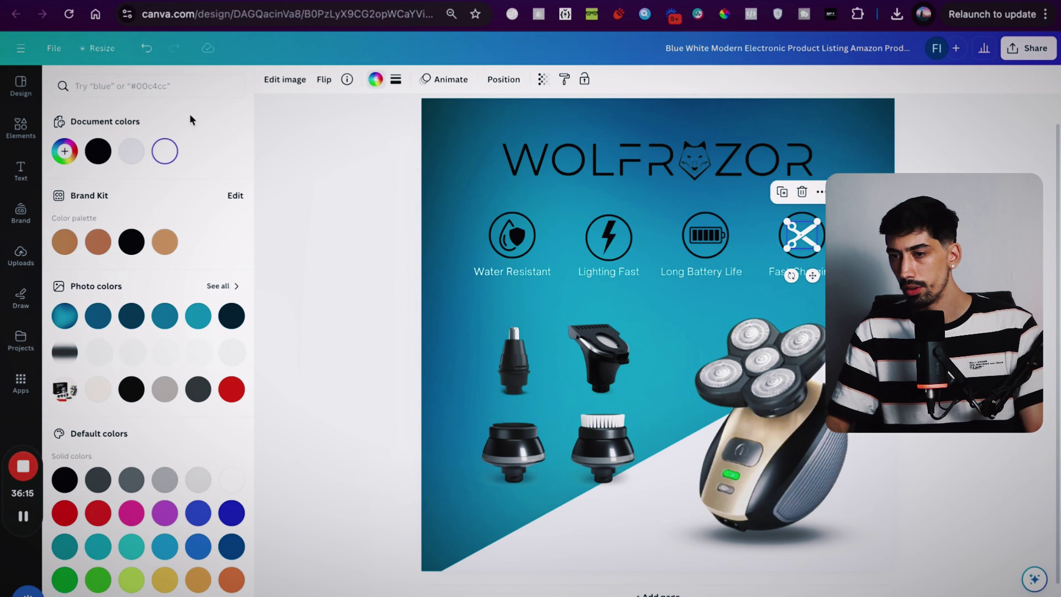
click(374, 80)
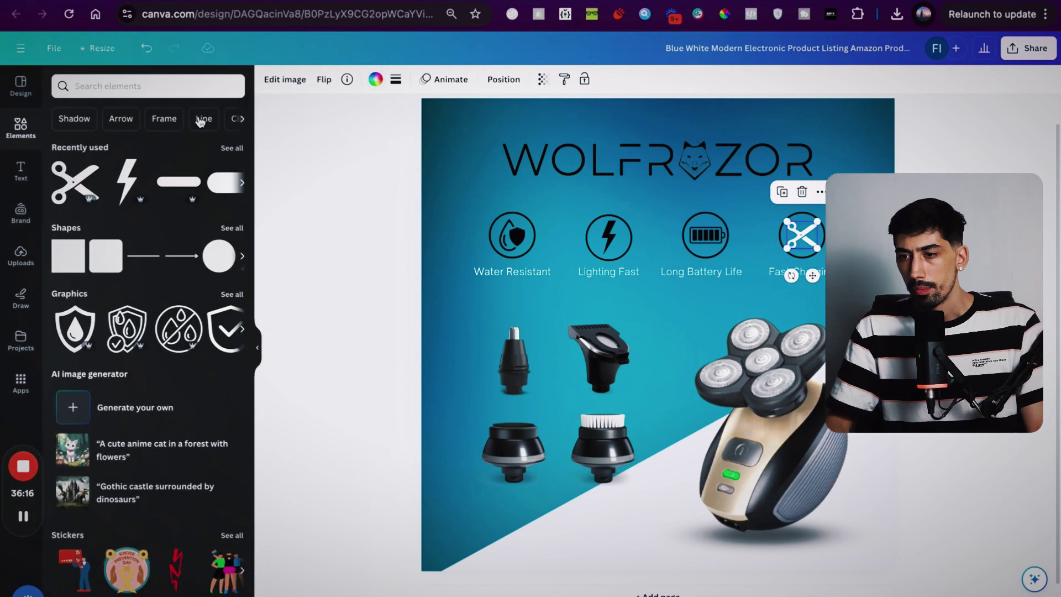
click(371, 81)
click(98, 151)
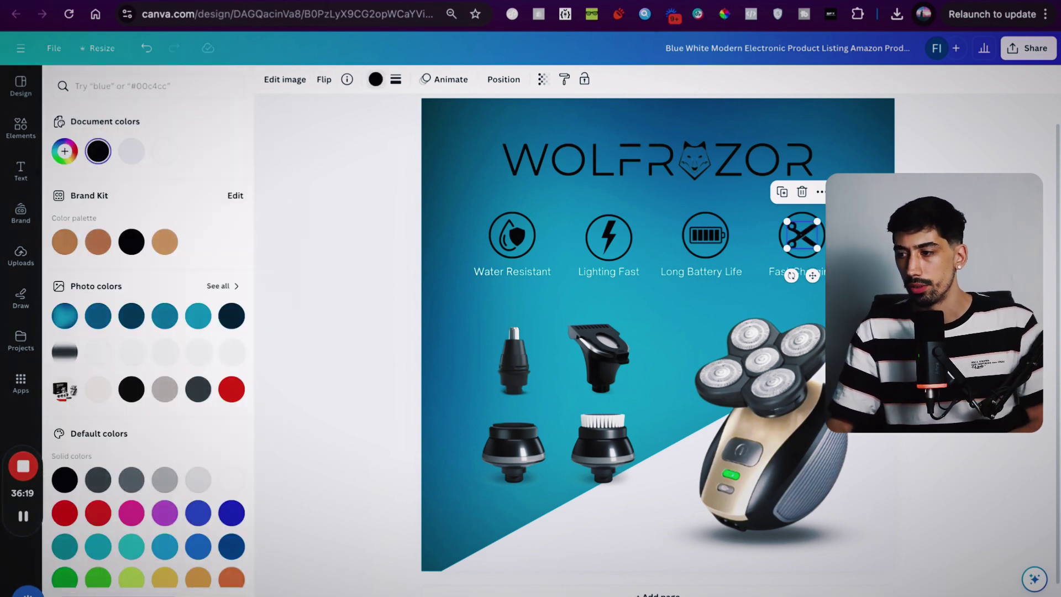
key(Escape)
click(973, 162)
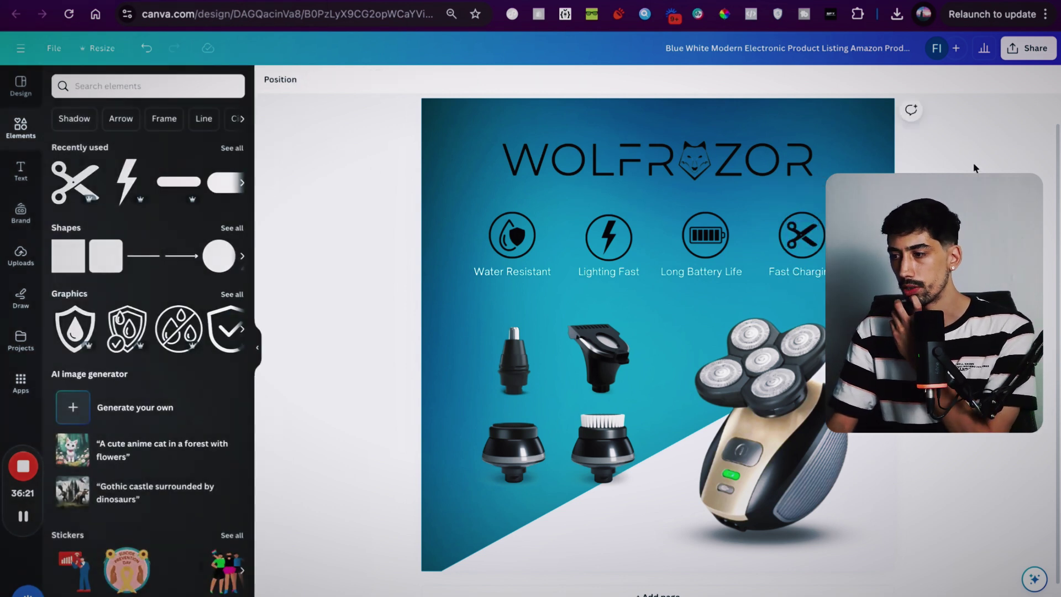
Change the text color of all four feature labels to black
click(801, 279)
shift+click(721, 273)
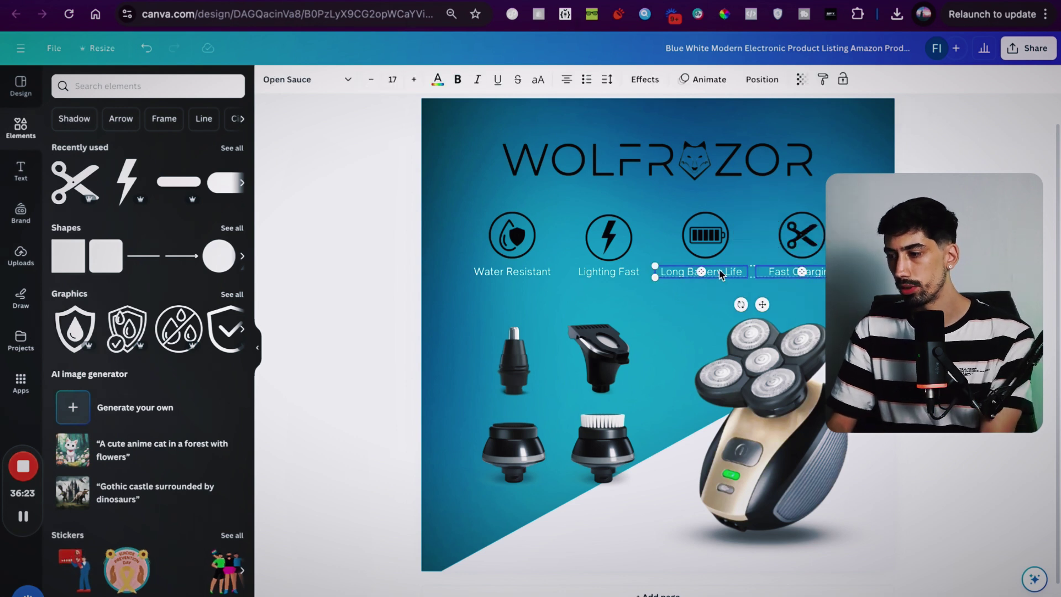
shift+click(609, 275)
shift+click(496, 271)
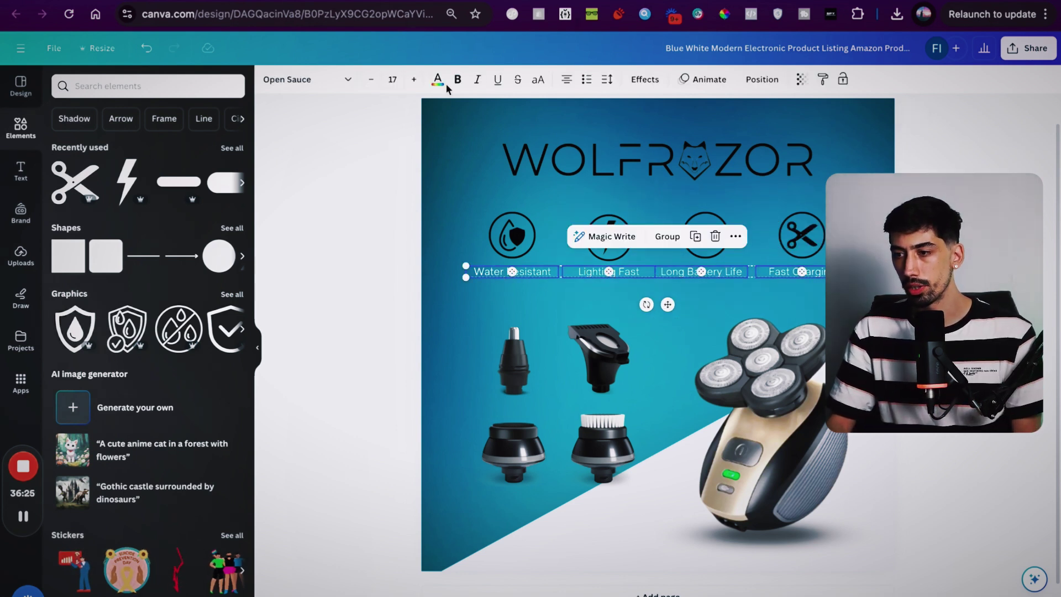
click(437, 81)
click(97, 152)
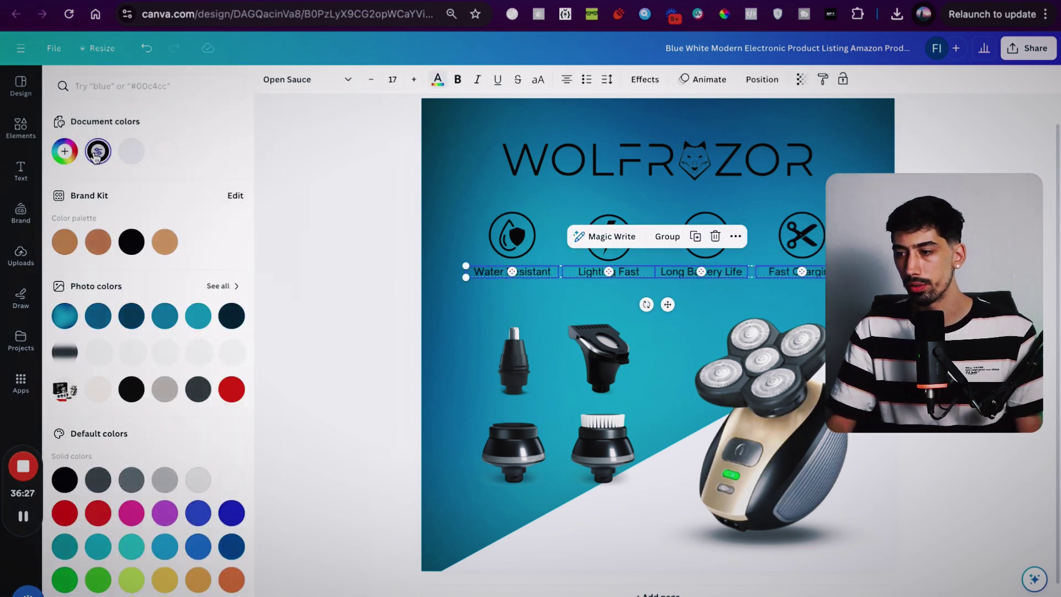
click(393, 198)
click(378, 221)
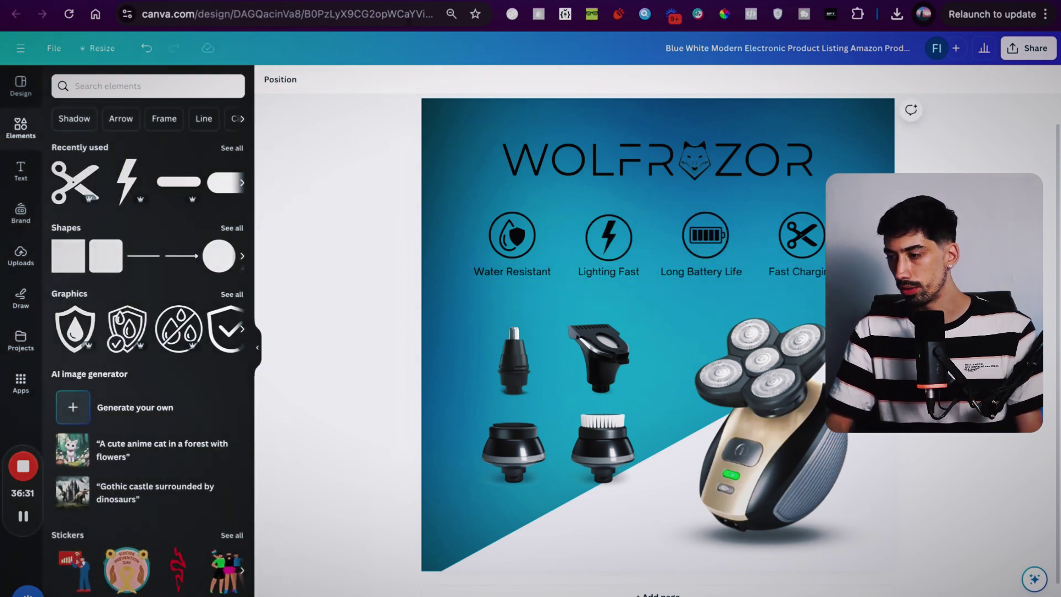
Nudge the shaver and the shadow beneath it slightly upward
click(794, 397)
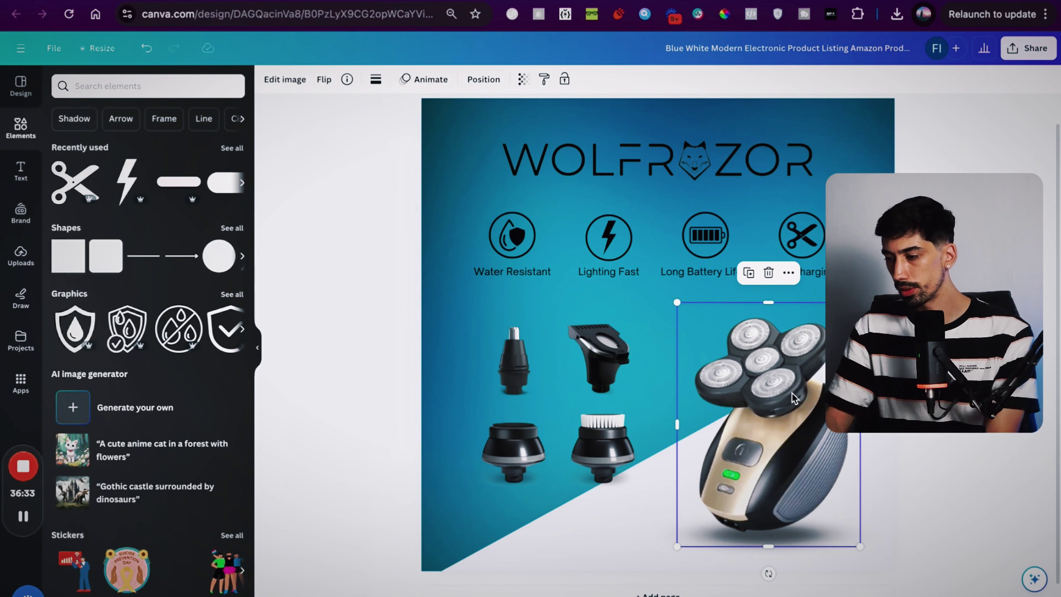
shift+click(757, 558)
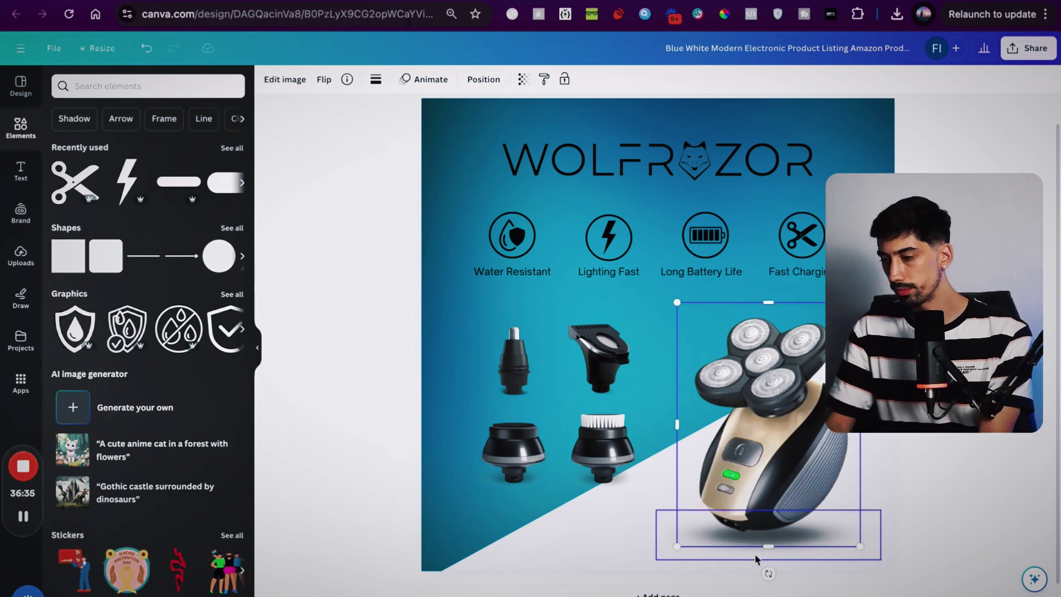
key(Up)
key(Up)
key(Up)
key(Up)
key(Up)
key(Up)
key(Up)
key(Up)
key(Up)
key(Up)
key(Up)
click(932, 407)
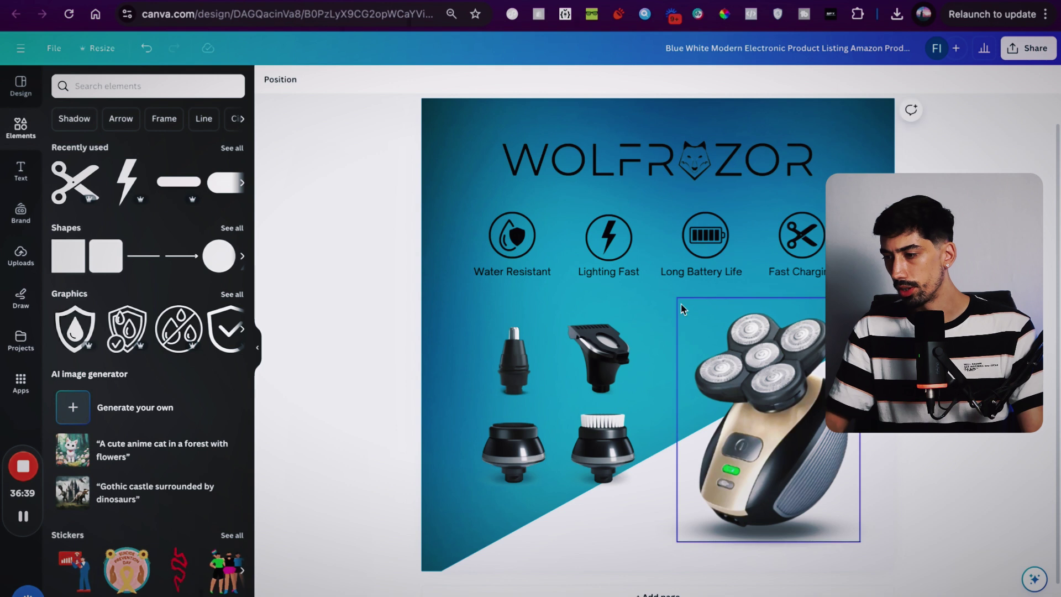
Open the color options for the blue background, sample color FBF2E5 from the Baldcut product image's backdrop, and return to Canva
click(462, 169)
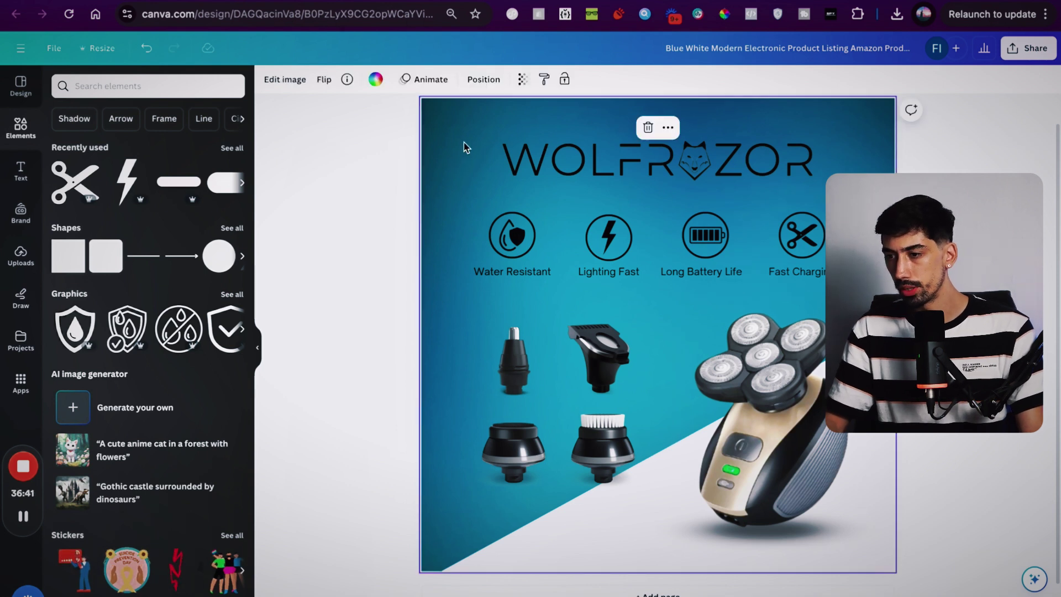
click(375, 80)
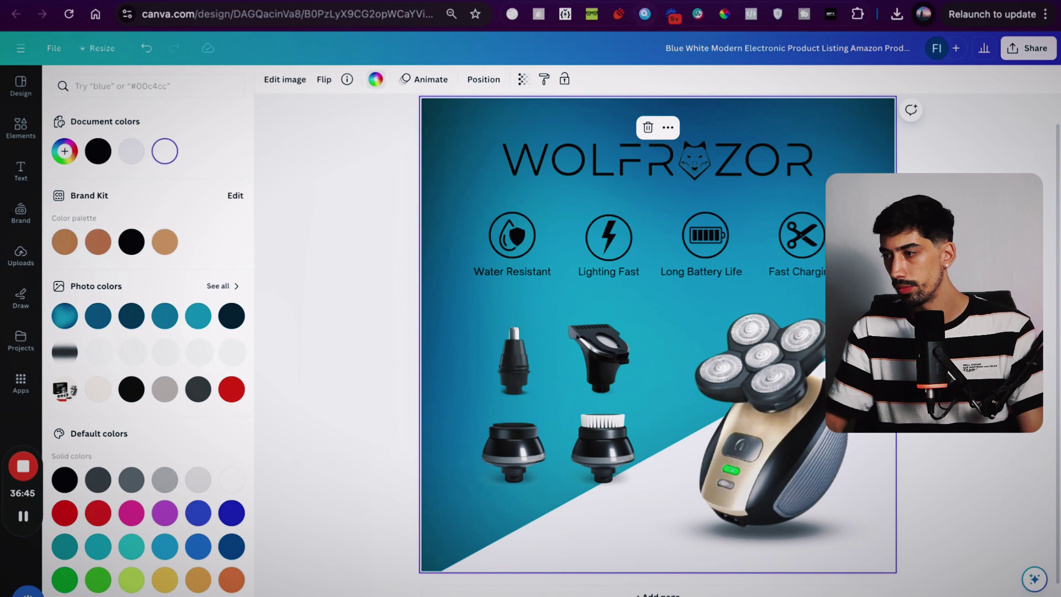
click(365, 1)
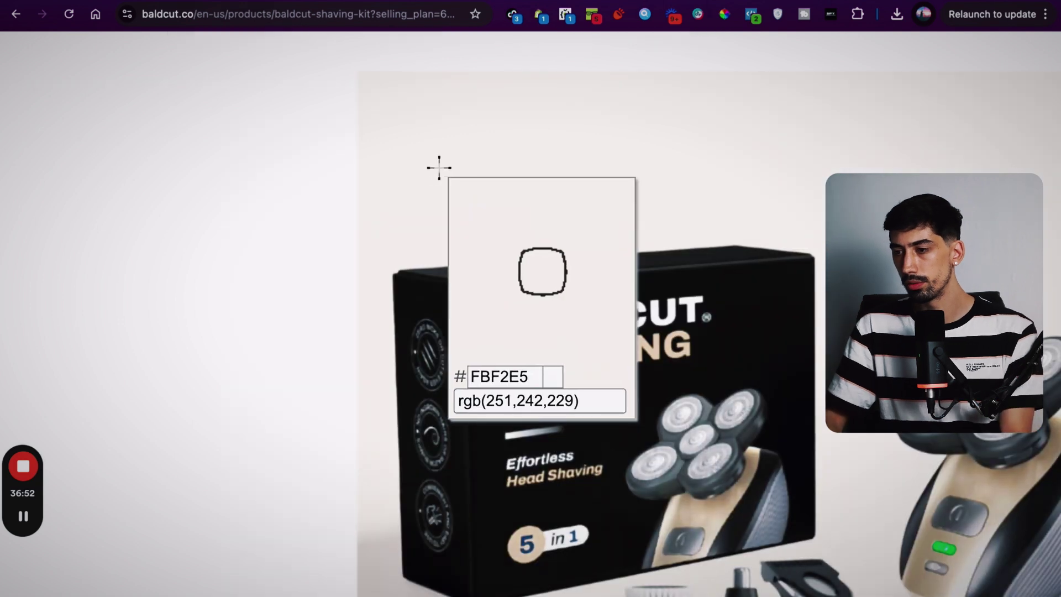
click(439, 168)
double_click(518, 200)
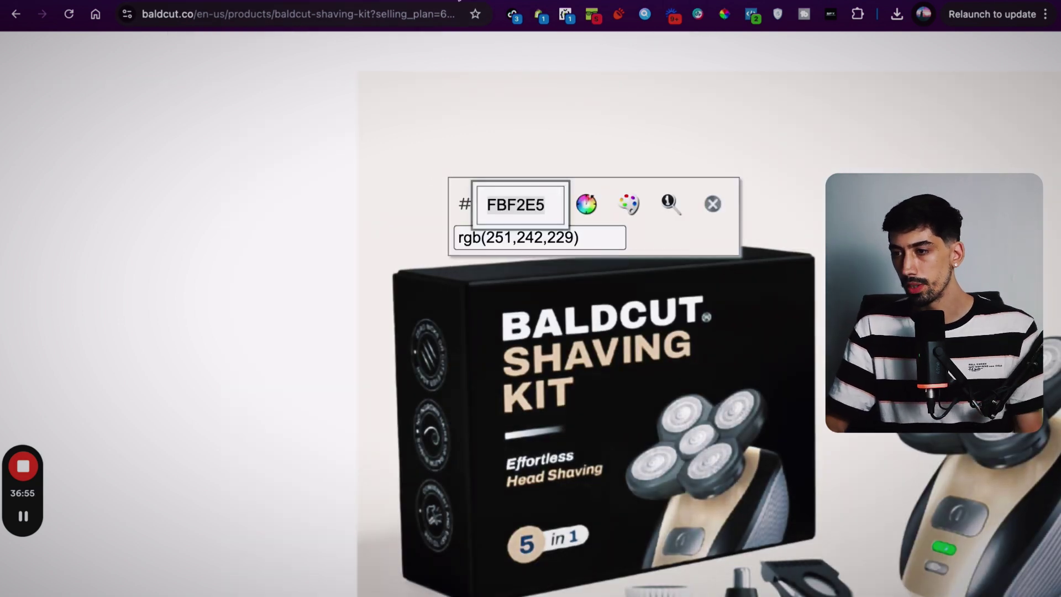
click(457, 0)
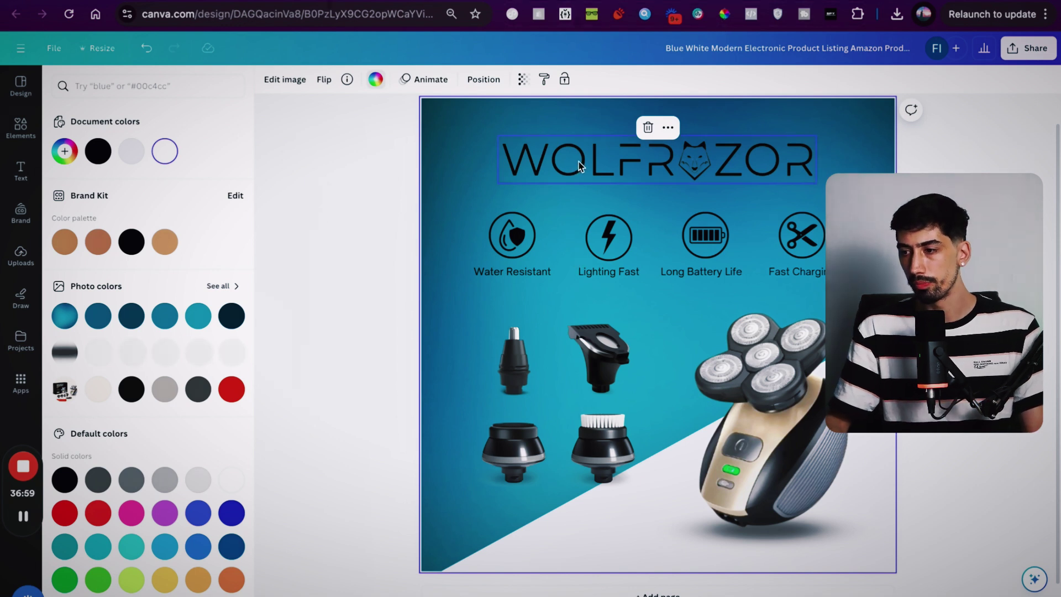
Apply the custom color #FBF2E5 to the image background
click(72, 161)
drag(89, 301, 116, 301)
key(super+v)
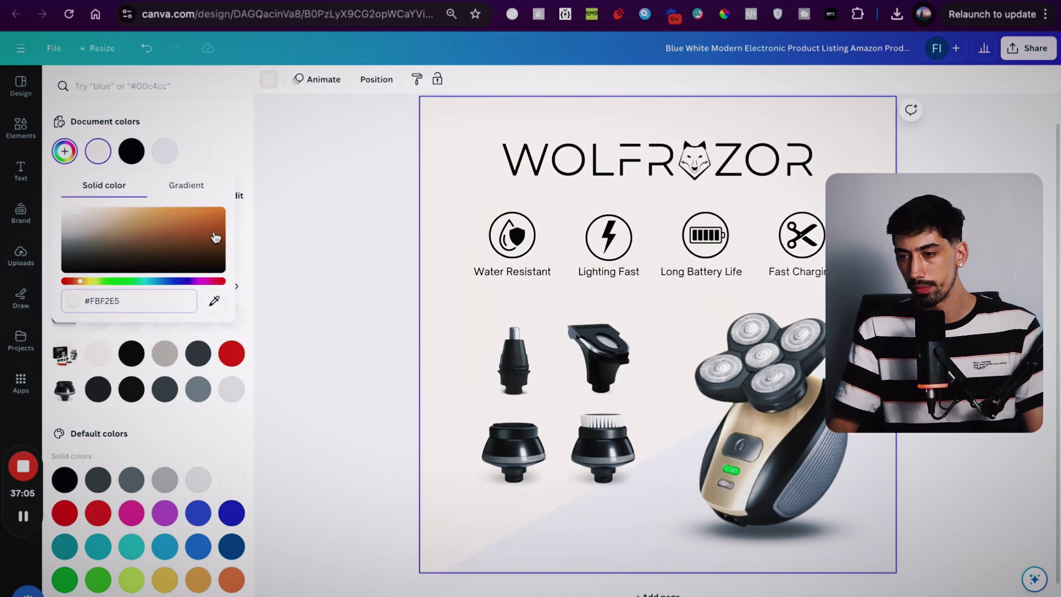
click(290, 225)
click(291, 224)
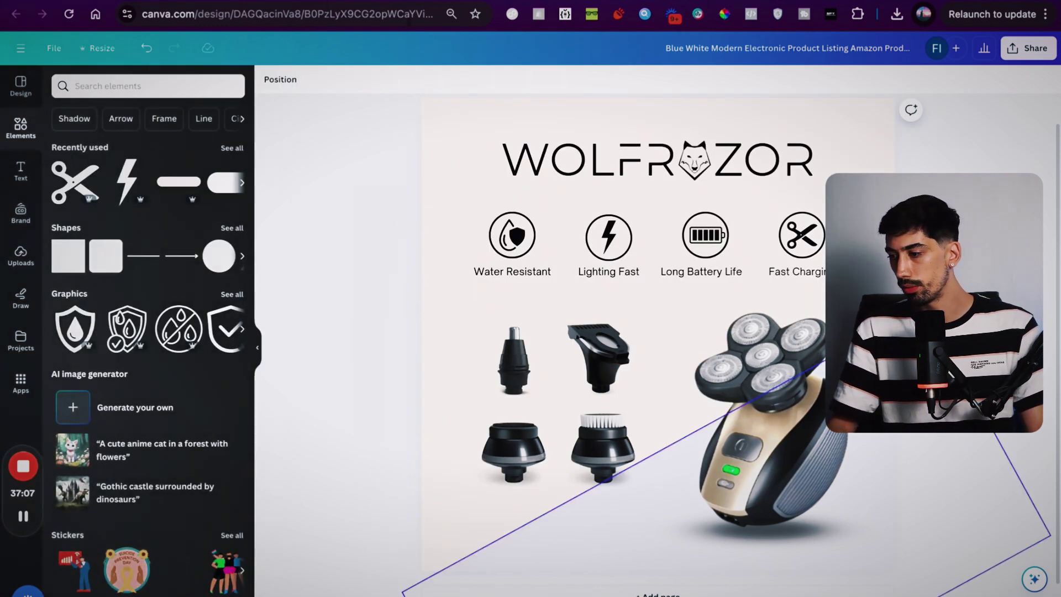
Recolor the diagonal shape behind the shaver white
click(664, 531)
click(328, 79)
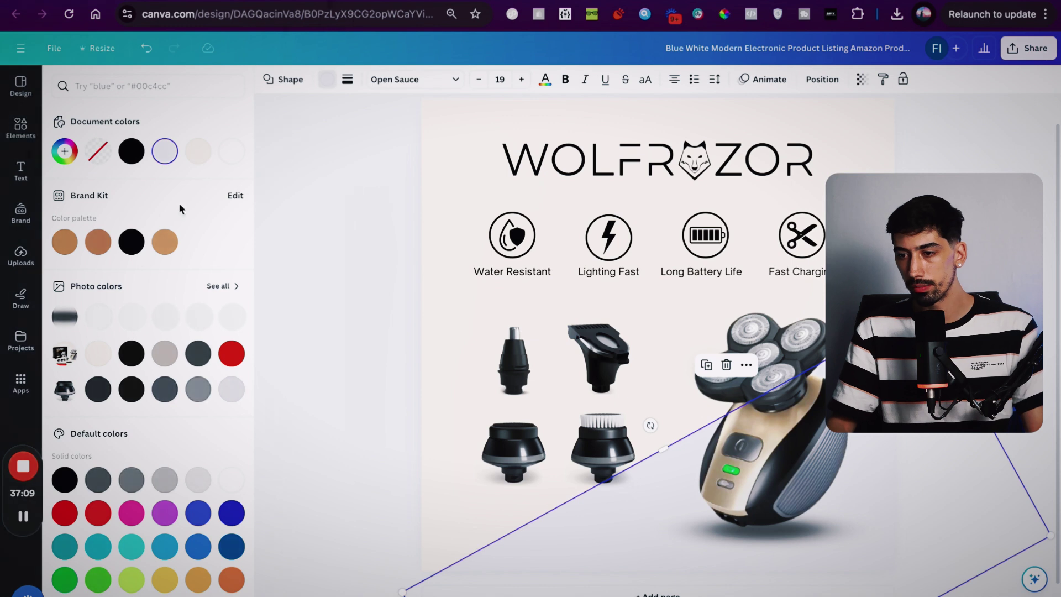
click(334, 169)
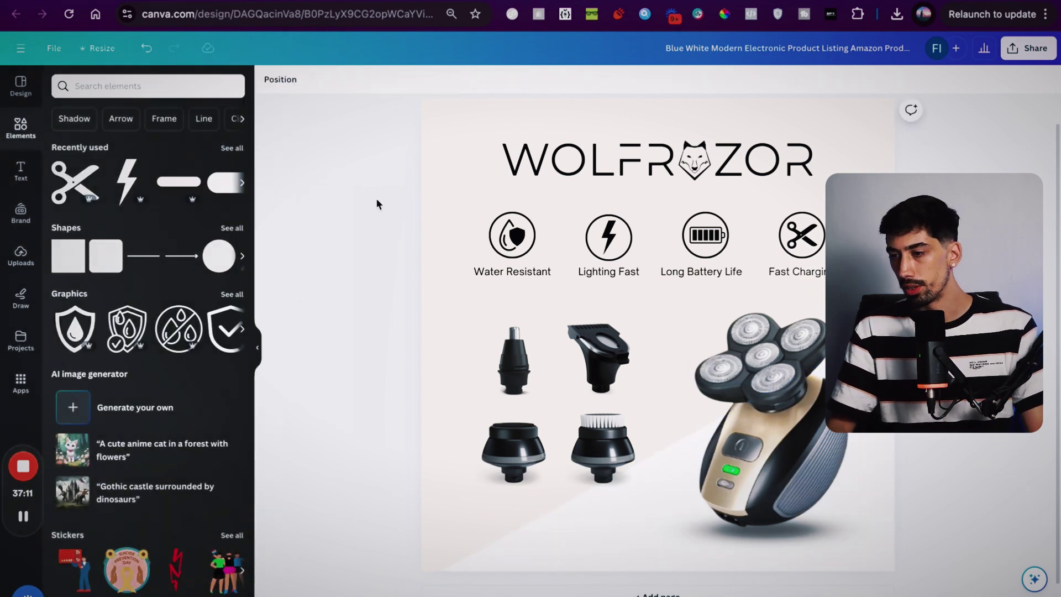
Add the recently used rounded pill shape with a shadow, place it beneath the four attachments, and recolor it red
click(188, 185)
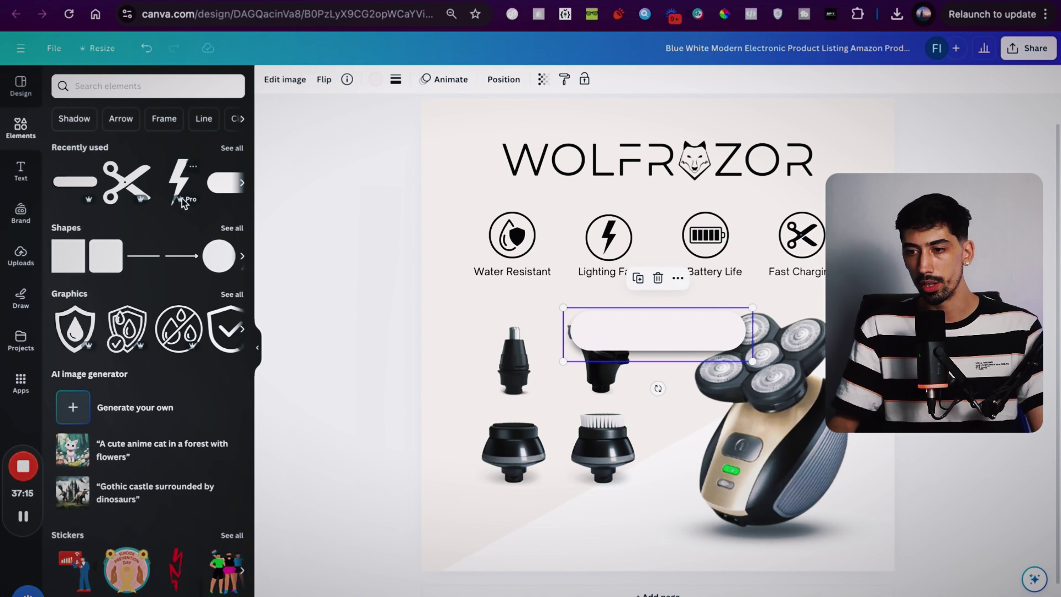
click(241, 183)
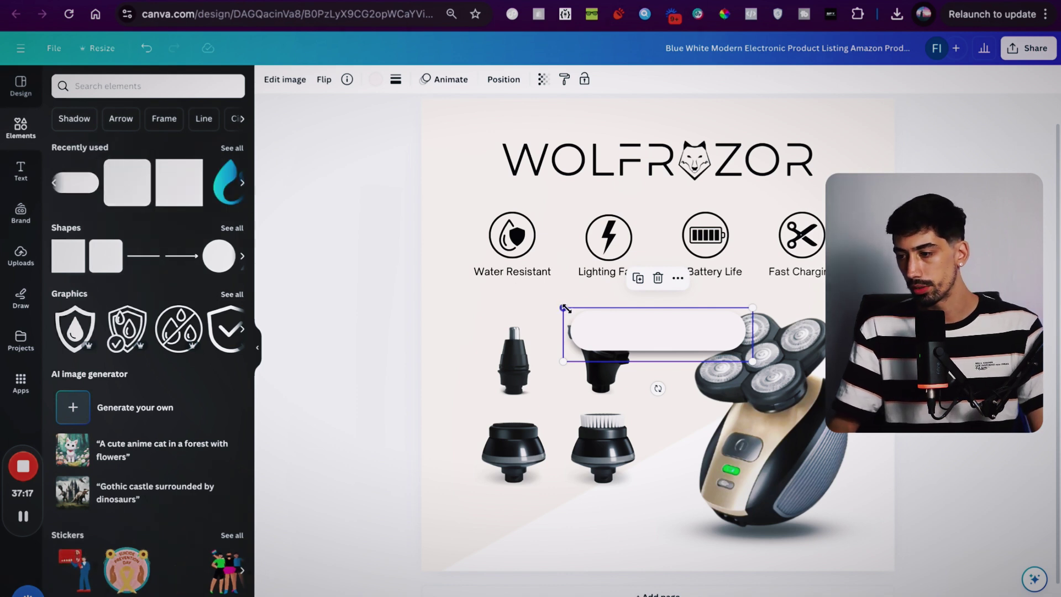
drag(688, 340, 589, 529)
click(377, 81)
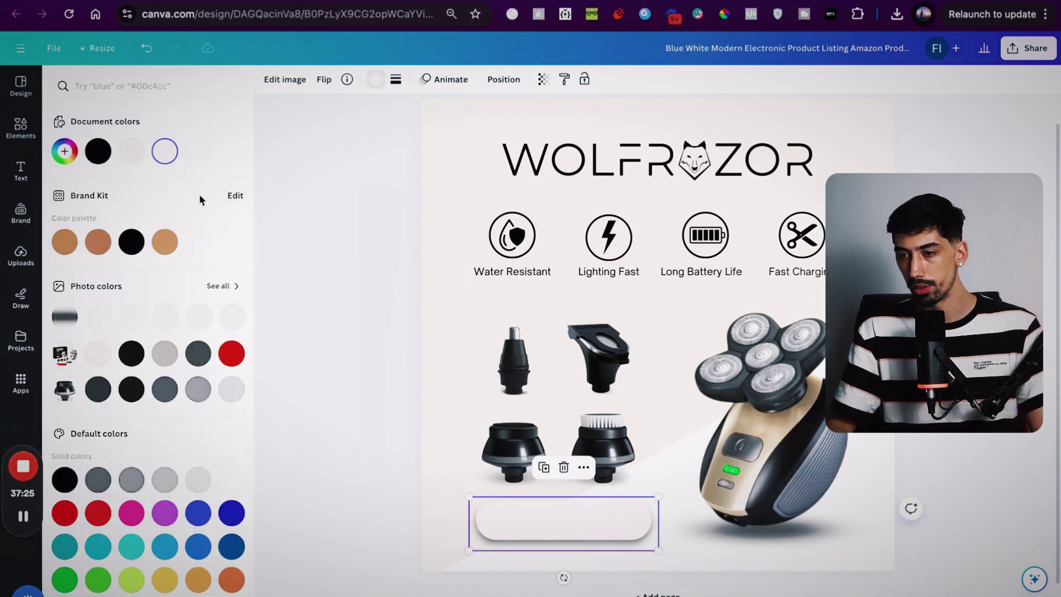
click(231, 353)
click(354, 399)
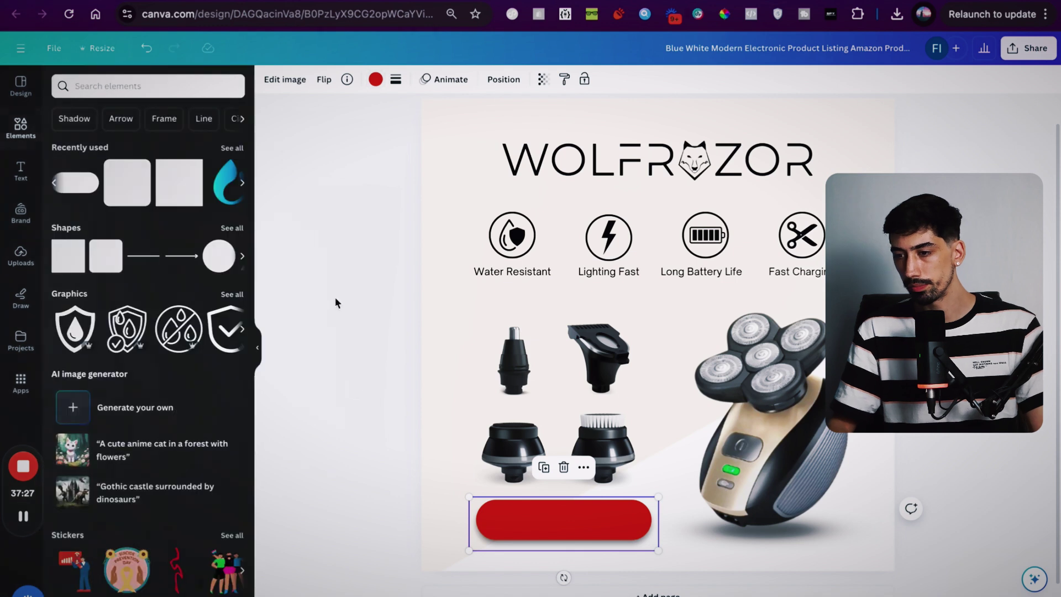
Add a heading reading "FREE GIFTS!" and place it centered on the red pill shape
click(21, 170)
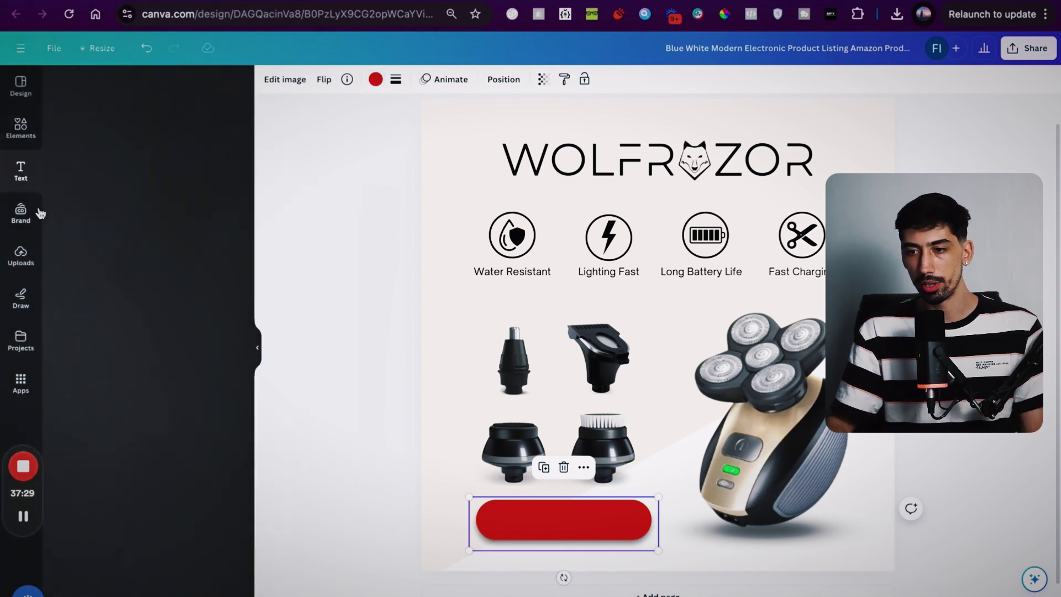
click(111, 178)
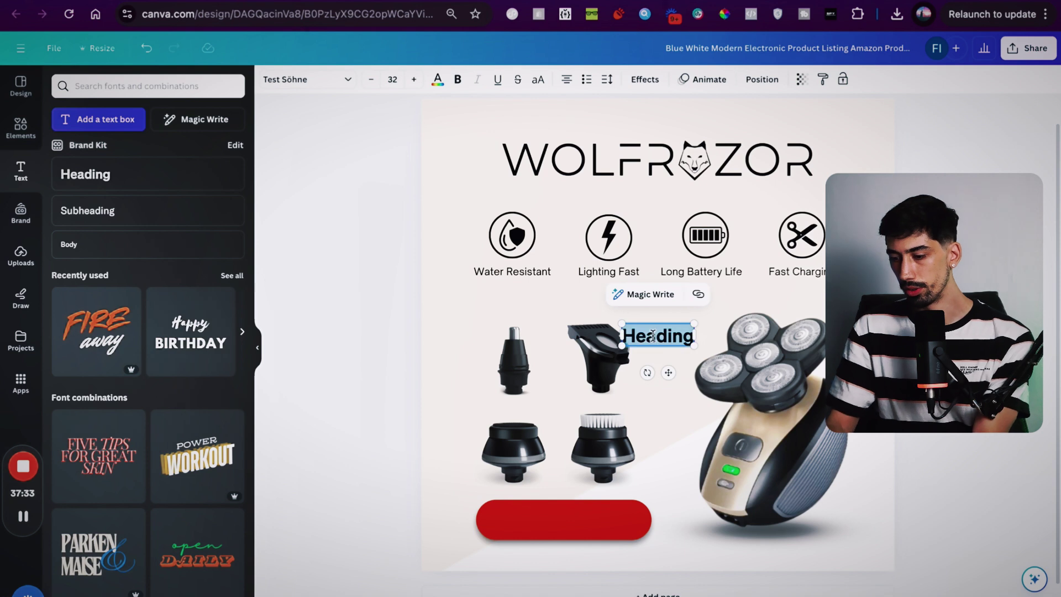
text(FREE G)
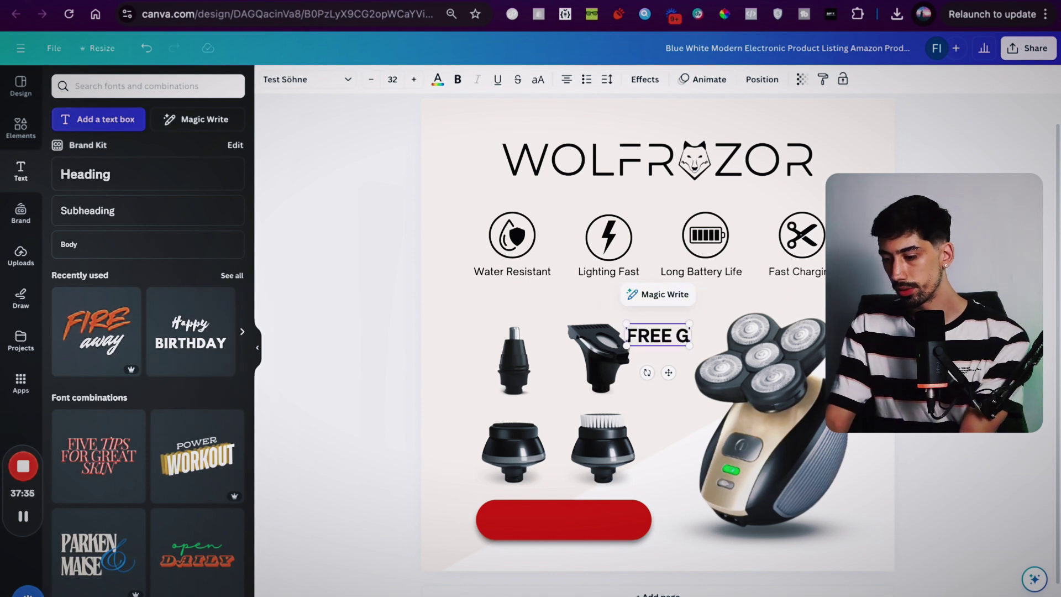
text(IFTS!)
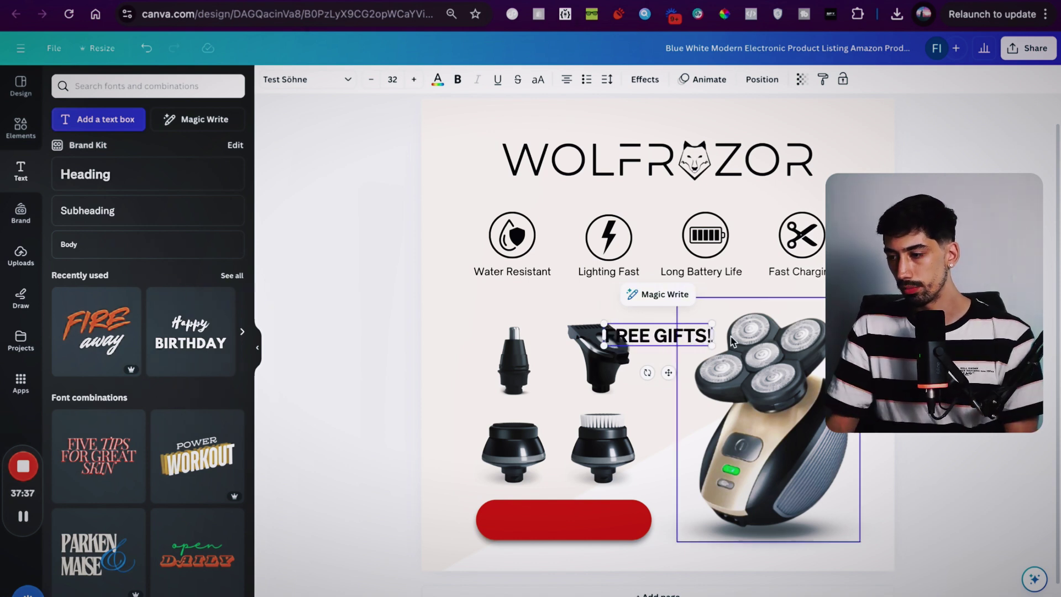
click(421, 348)
drag(659, 337, 566, 524)
Change the "FREE GIFTS!" text color to white
key(Escape)
key(Return)
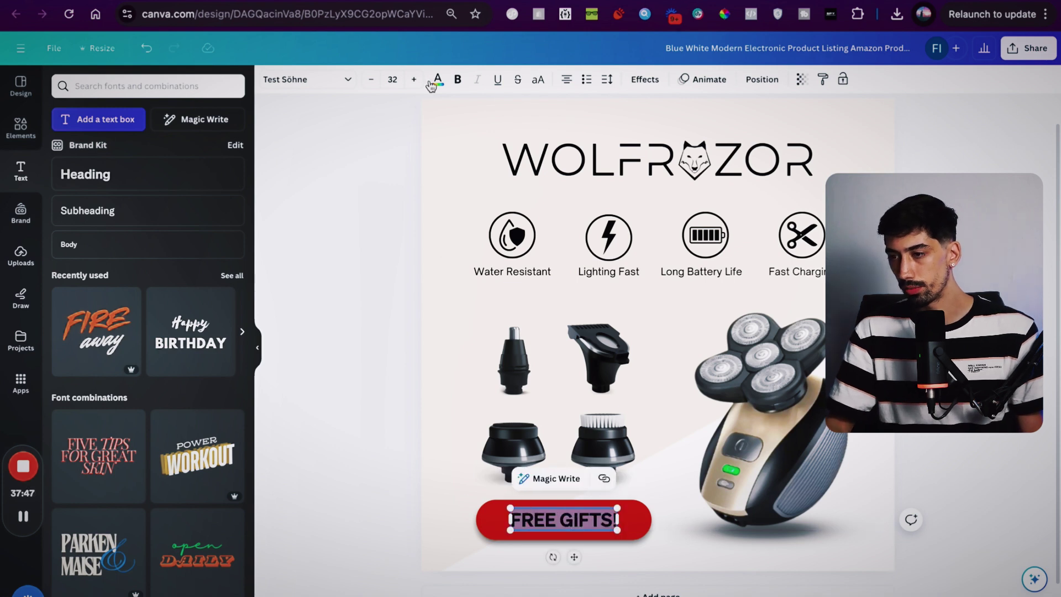
click(432, 83)
click(197, 155)
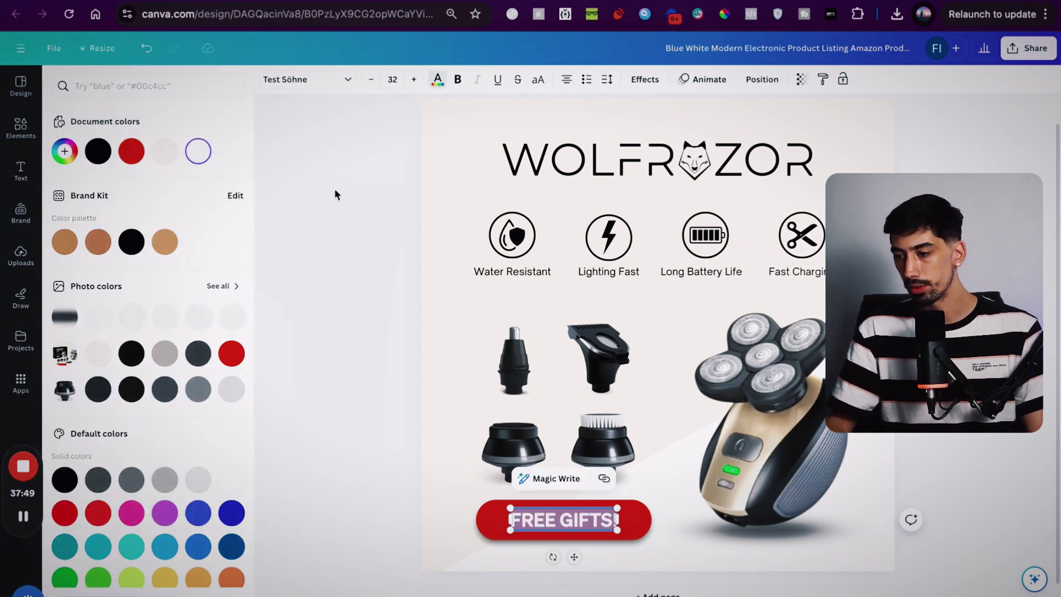
click(335, 194)
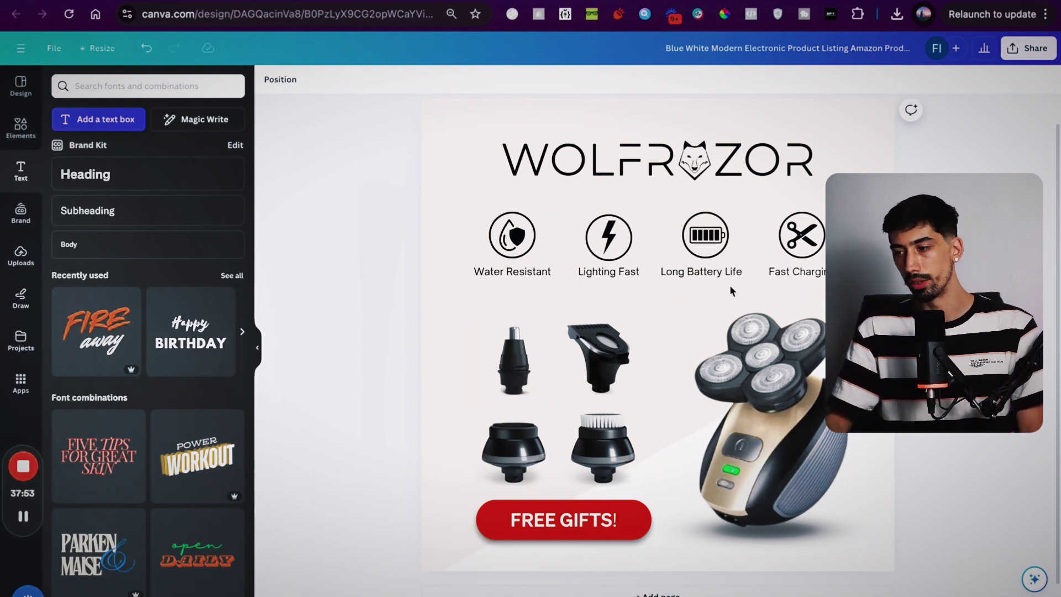
Nudge all four shaver attachments slightly upward to leave more room above the red "FREE GIFTS!" label
click(537, 360)
shift+click(597, 359)
shift+click(602, 447)
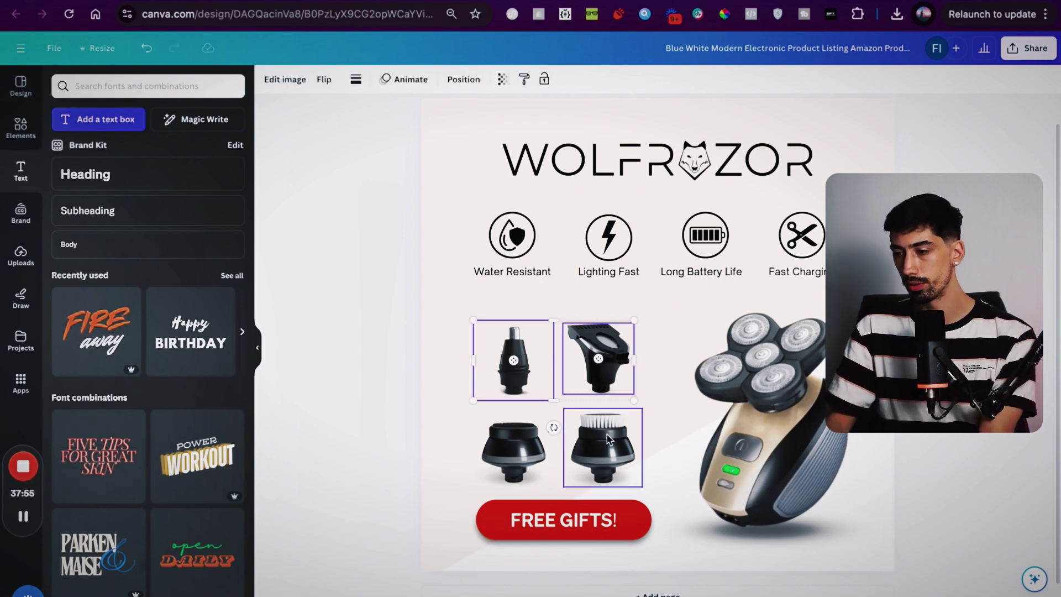
shift+click(522, 445)
key(Escape)
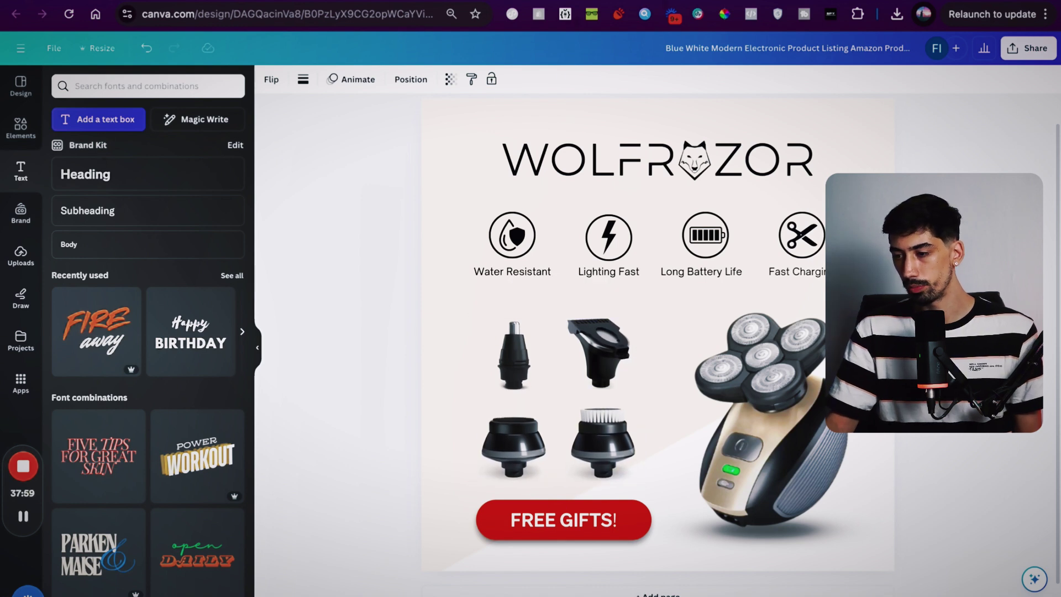
key(Up)
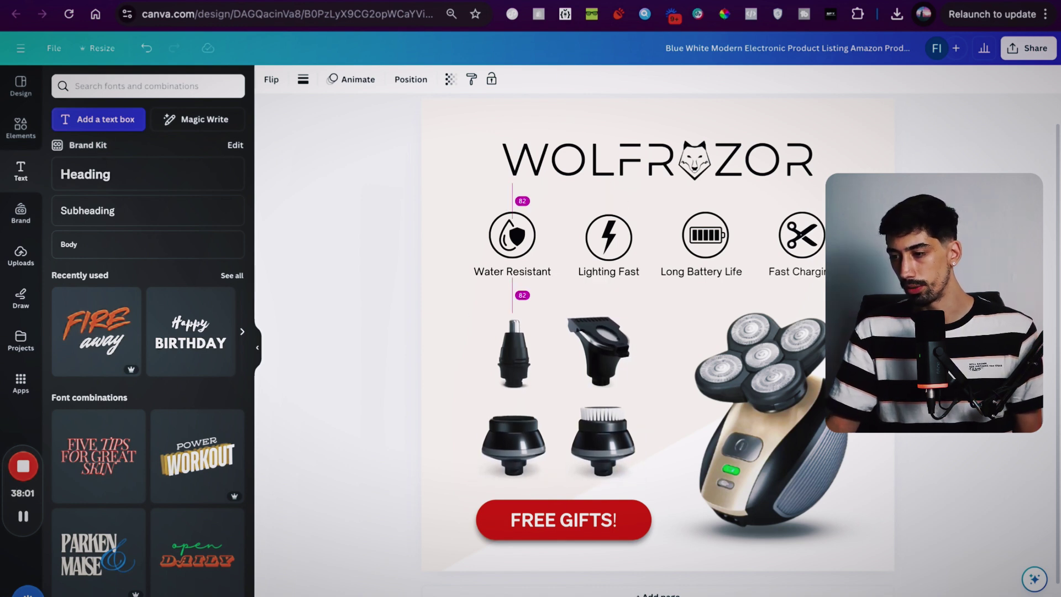
click(383, 436)
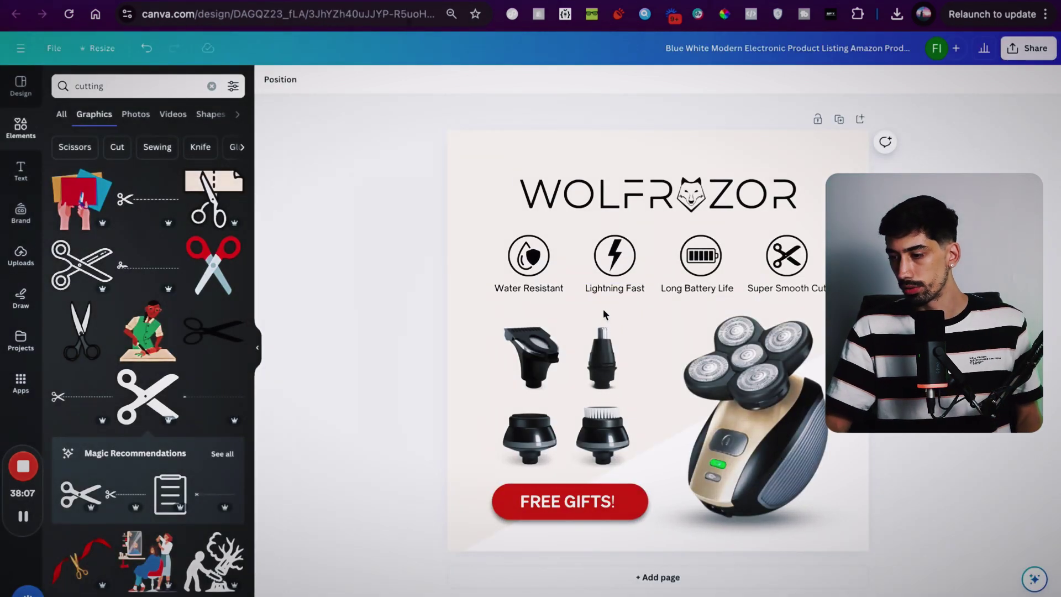
Compare with the finished WolfRazor version, close the earbuds template preview, and look through the product images templates
scroll(602, 310, up, 2)
scroll(606, 310, down, 1)
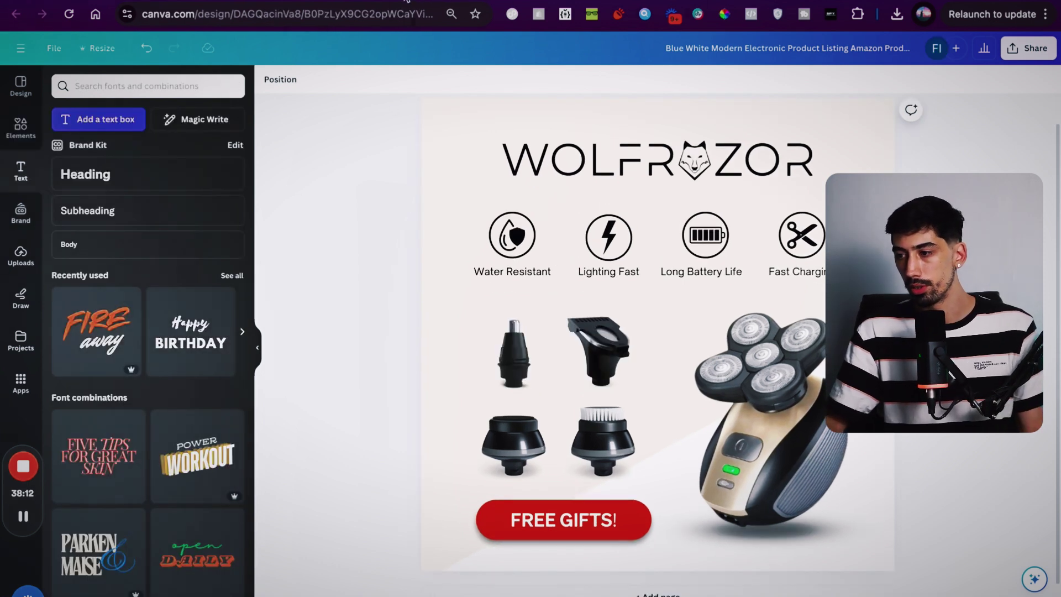
key(alt+Left)
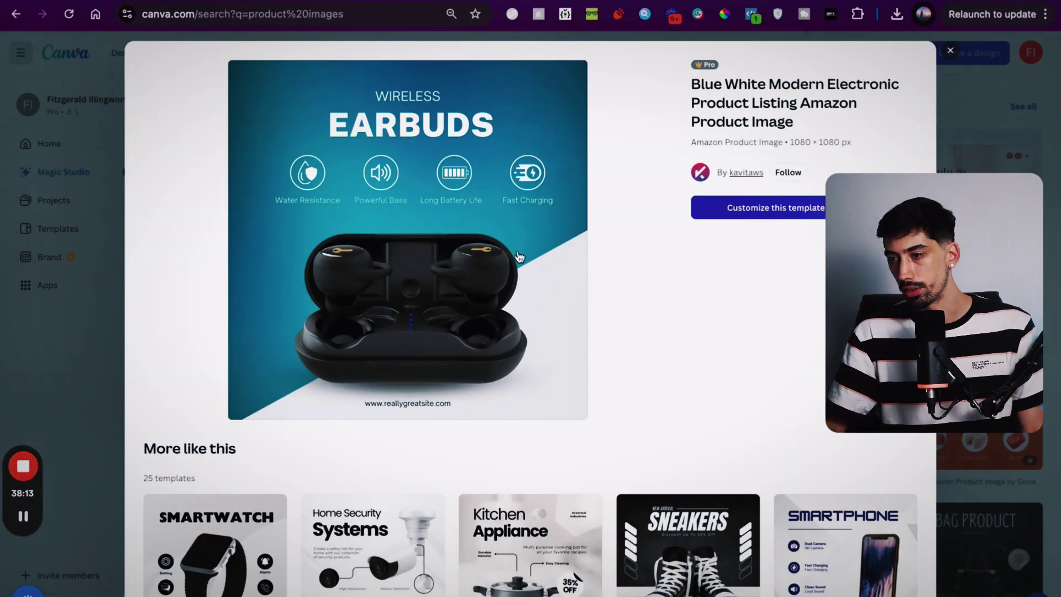
click(951, 52)
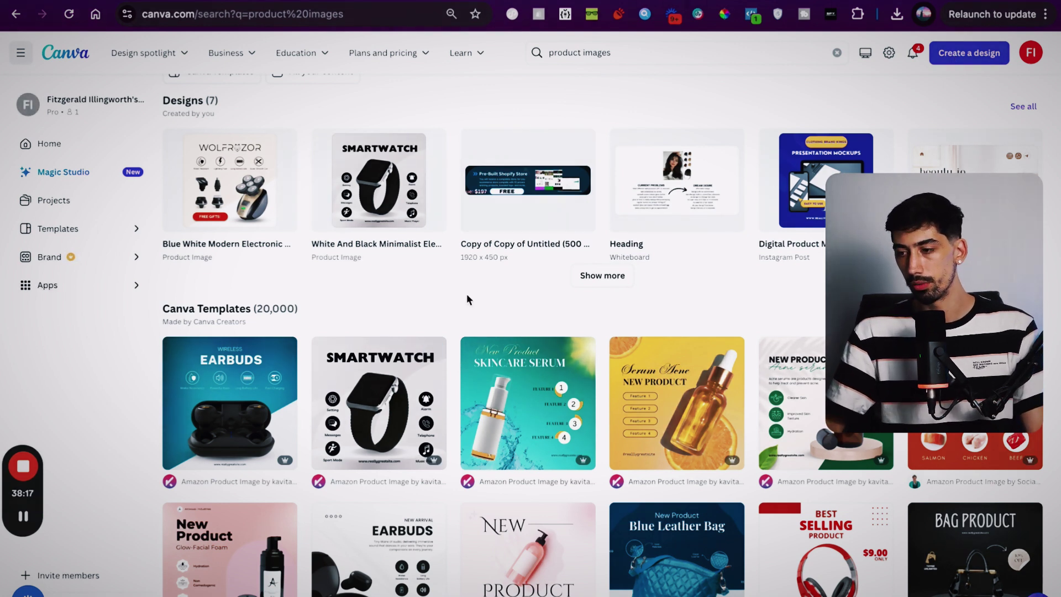
scroll(444, 305, down, 1)
scroll(504, 330, down, 3)
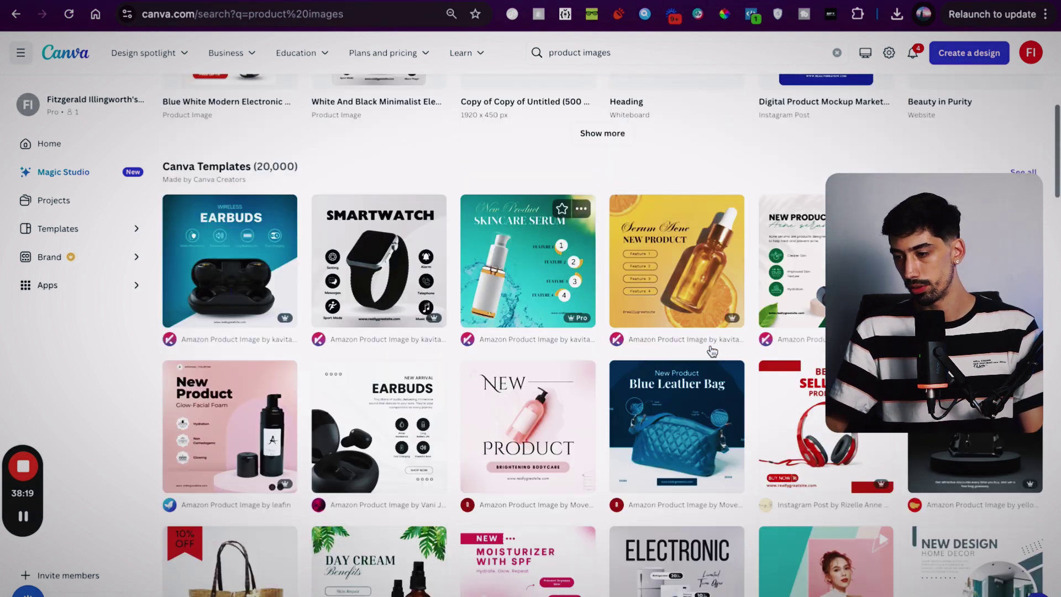
scroll(505, 330, down, 1)
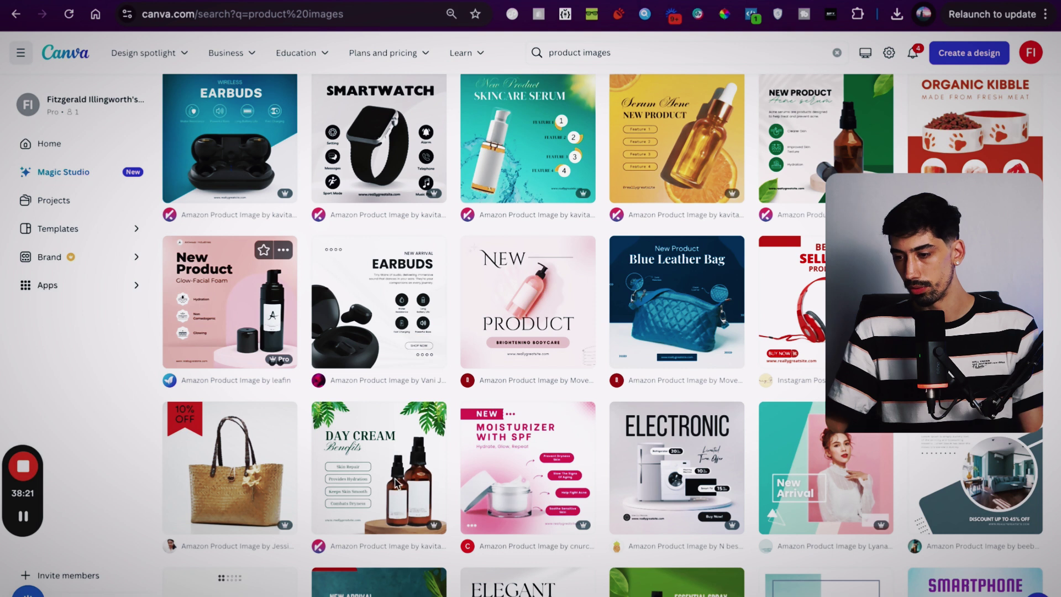
scroll(718, 473, down, 3)
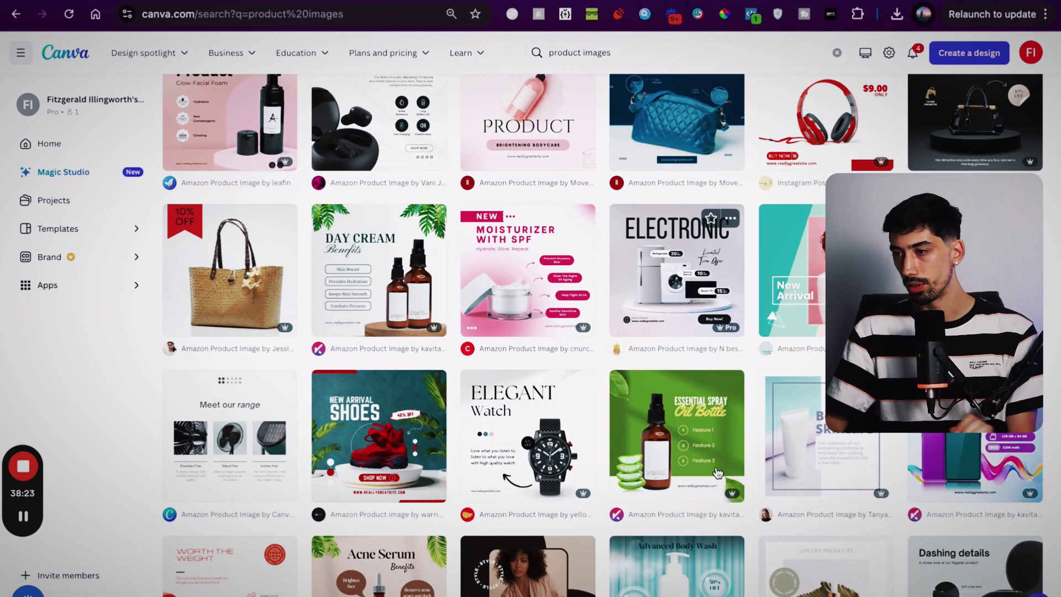
scroll(588, 205, up, 8)
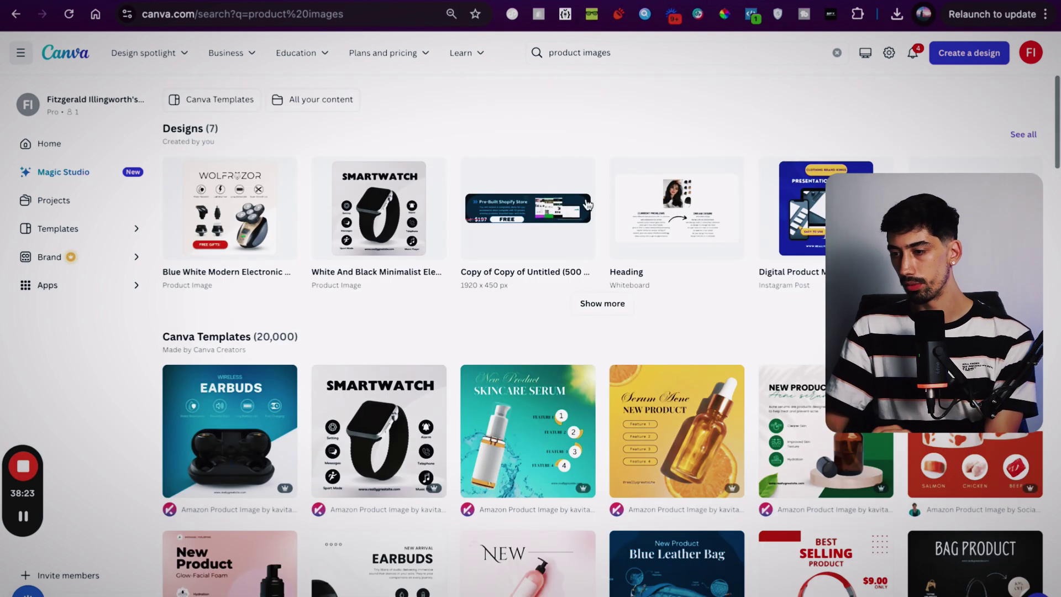
Search Canva for "product features" and look through the matching templates
double_click(600, 53)
text(fr)
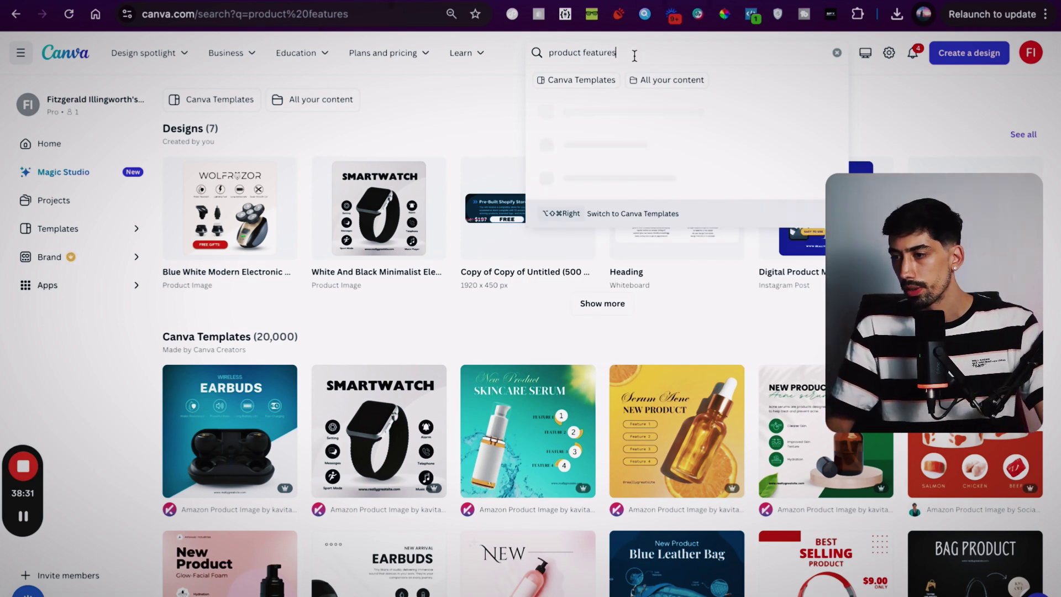
text(eatures)
key(Return)
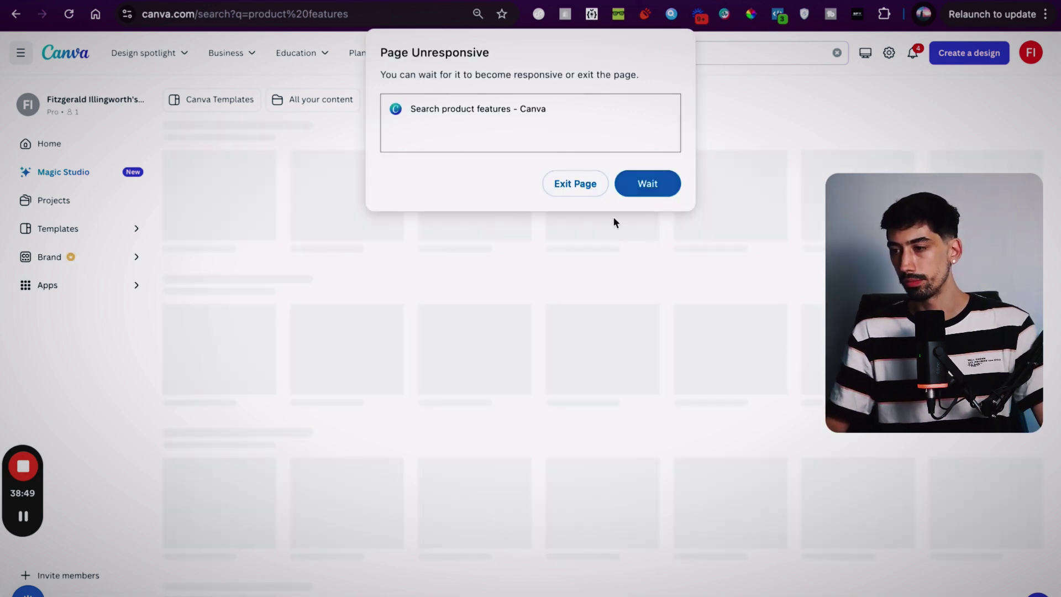
click(650, 191)
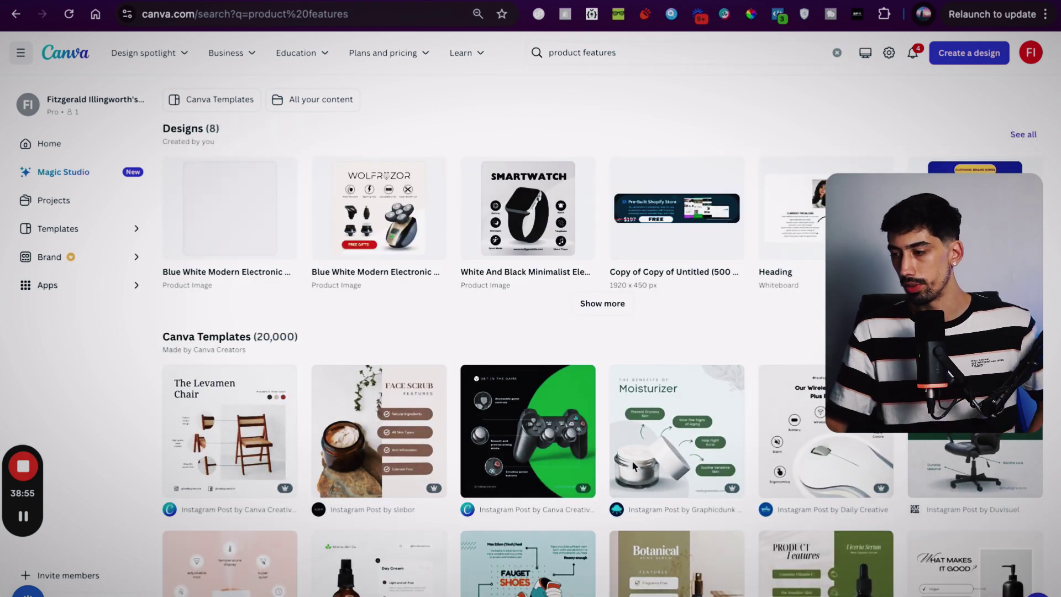
scroll(604, 472, down, 3)
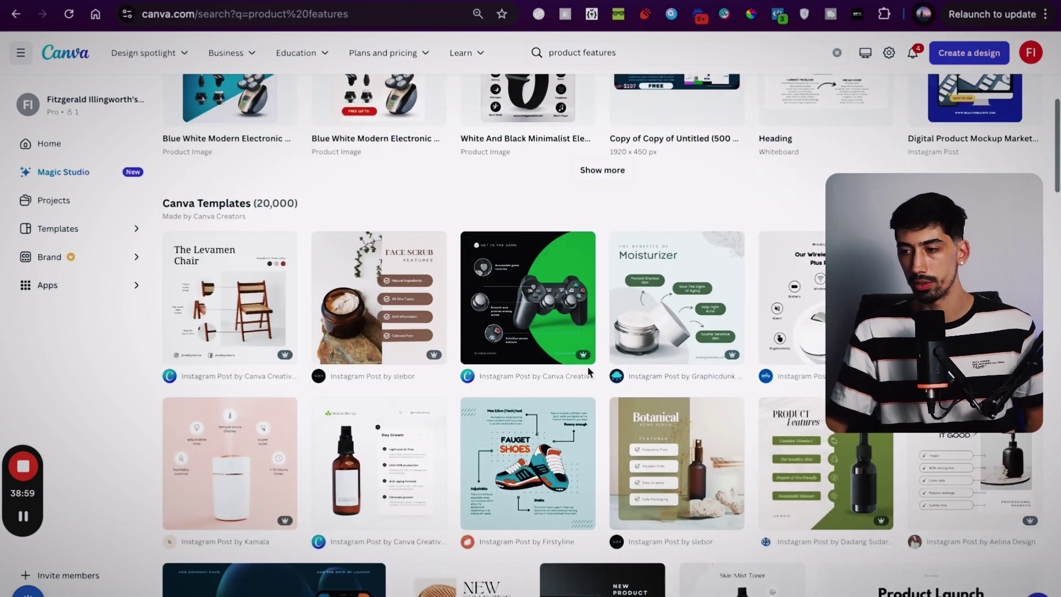
scroll(612, 269, down, 1)
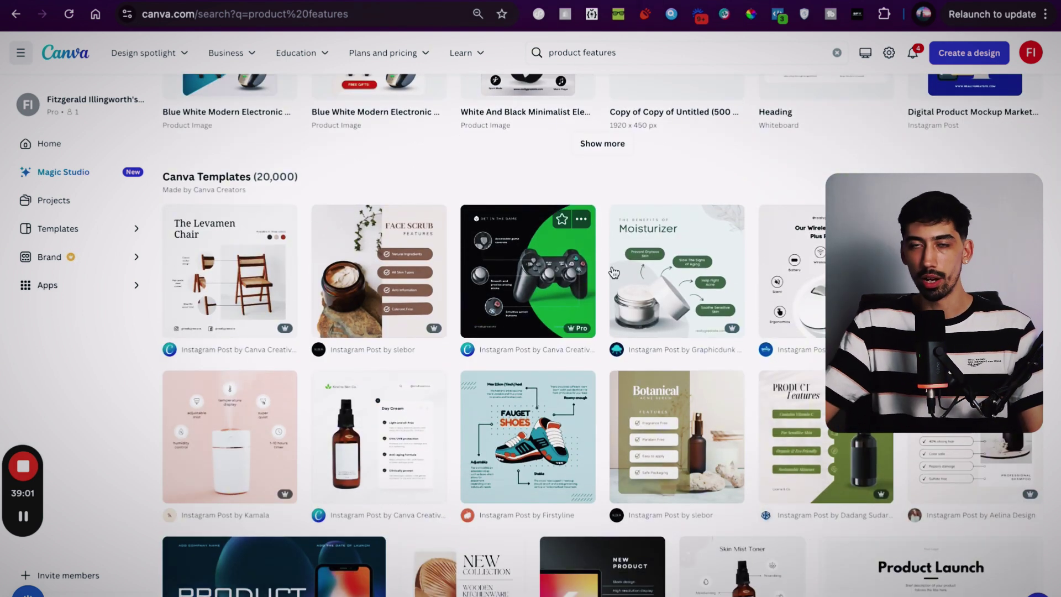
scroll(612, 266, up, 3)
scroll(613, 271, up, 1)
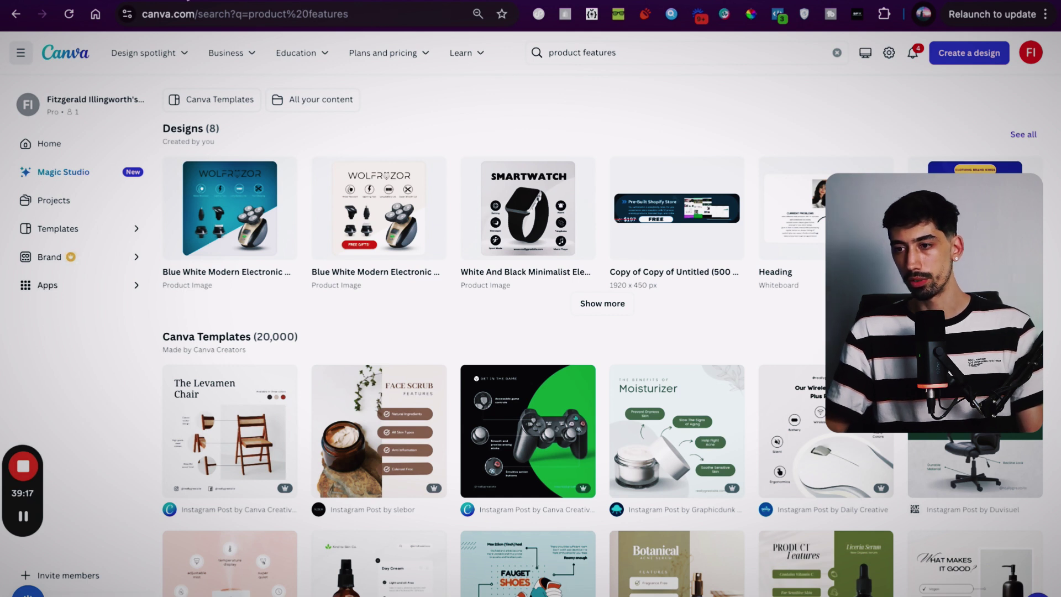
Switch past the Shopify product editor to the Baldcut product page and close the color picker there
click(240, 2)
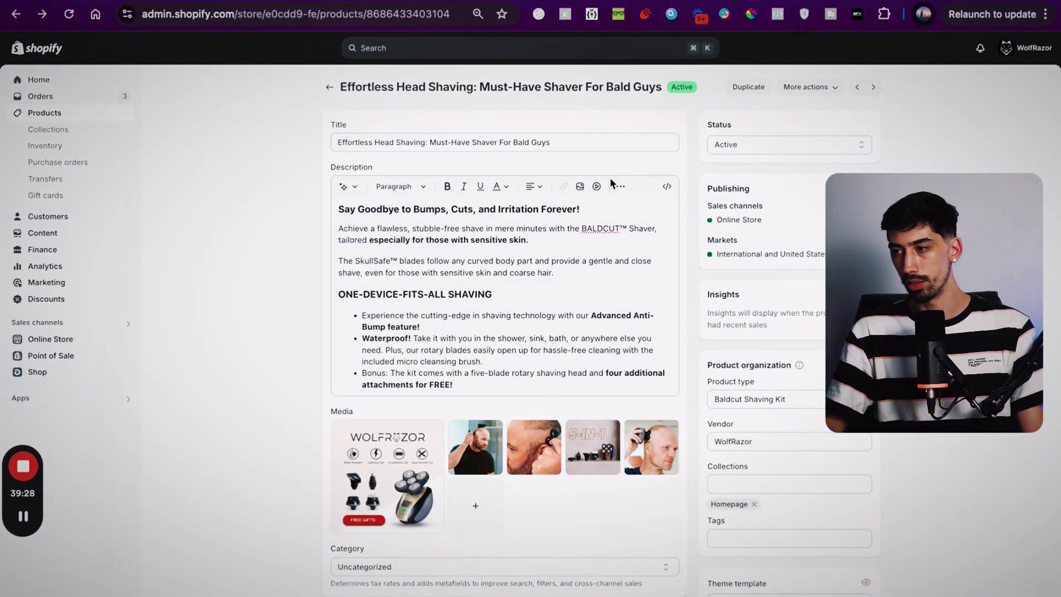
key(ctrl+Tab)
scroll(486, 292, down, 5)
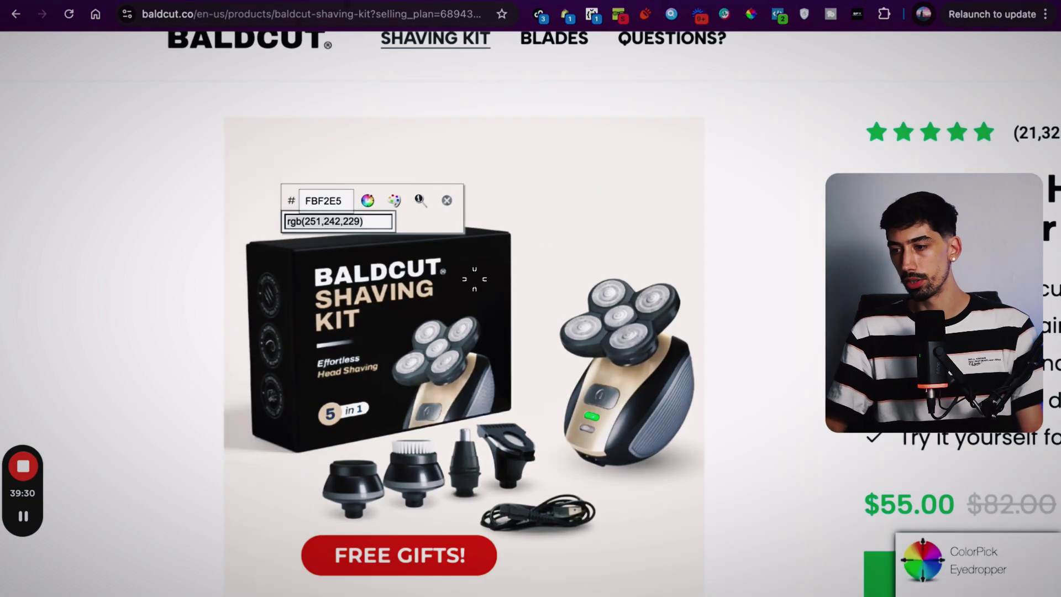
click(446, 201)
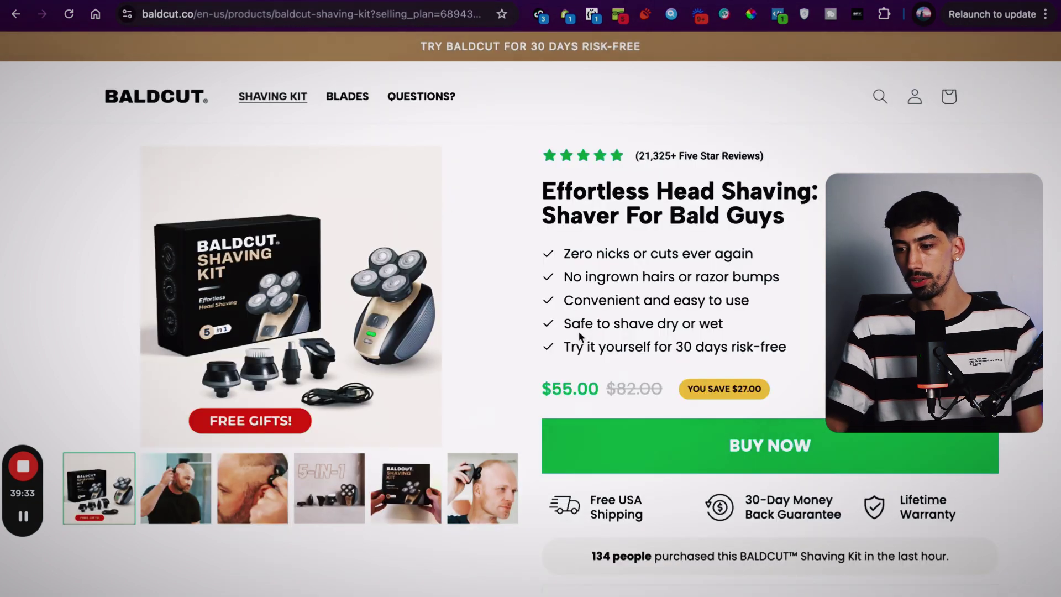
Look through the Baldcut product page's kit contents, guarantee and razor comparison sections
scroll(573, 343, down, 2)
scroll(573, 344, down, 20)
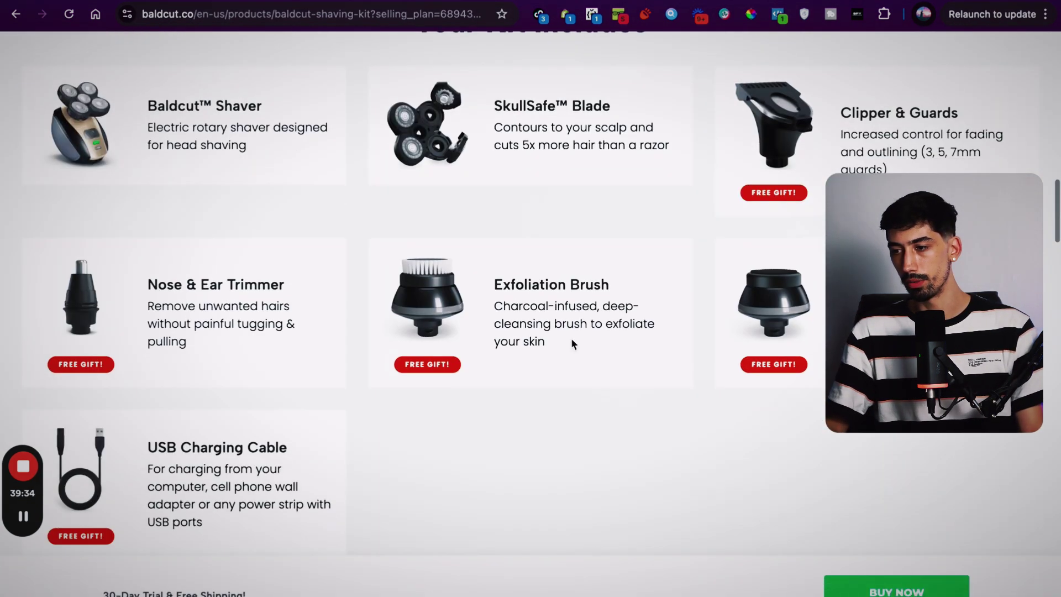
scroll(572, 341, down, 15)
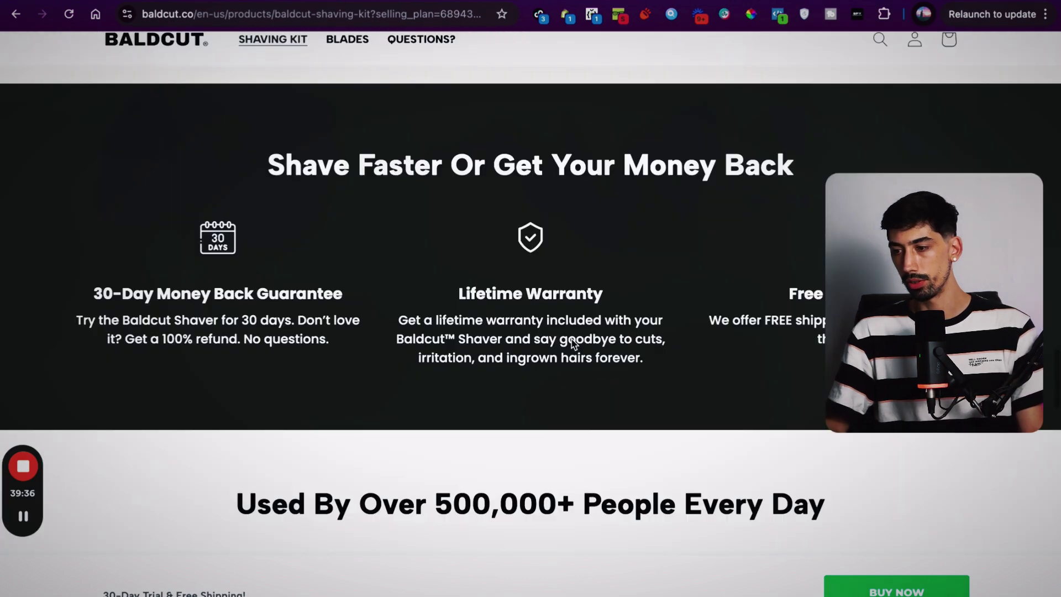
scroll(571, 337, down, 5)
scroll(572, 337, up, 20)
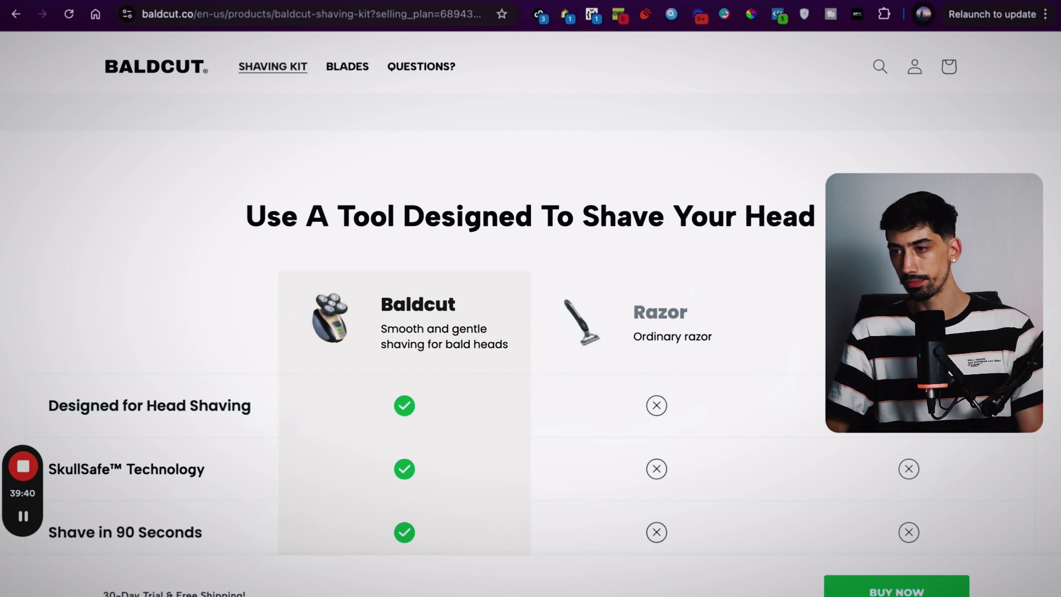
Switch to the Freebird landing page and review its product offer and top five reasons to switch from razors
key(ctrl+Tab)
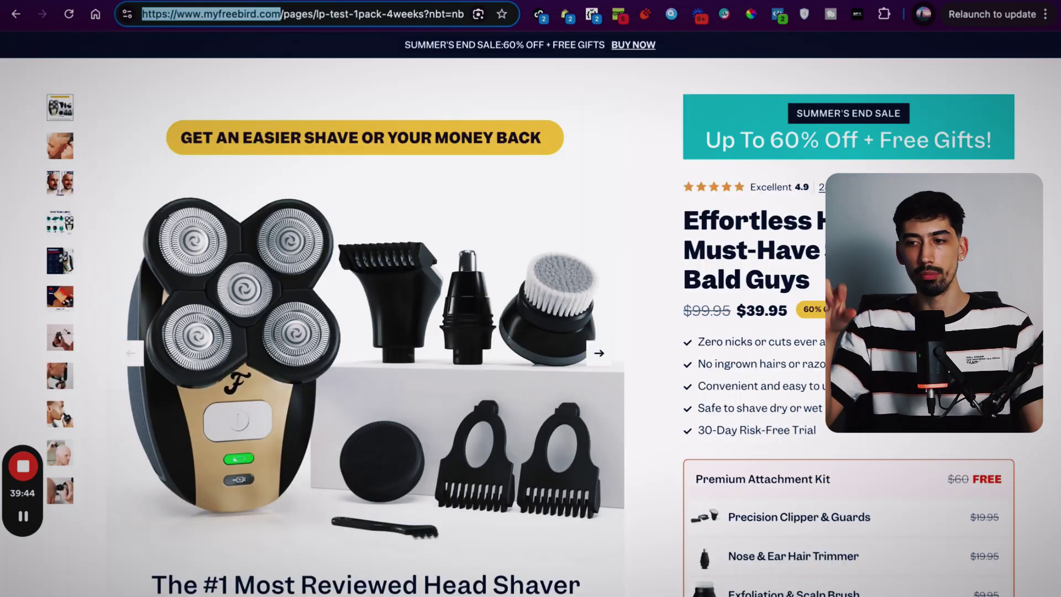
scroll(668, 382, down, 15)
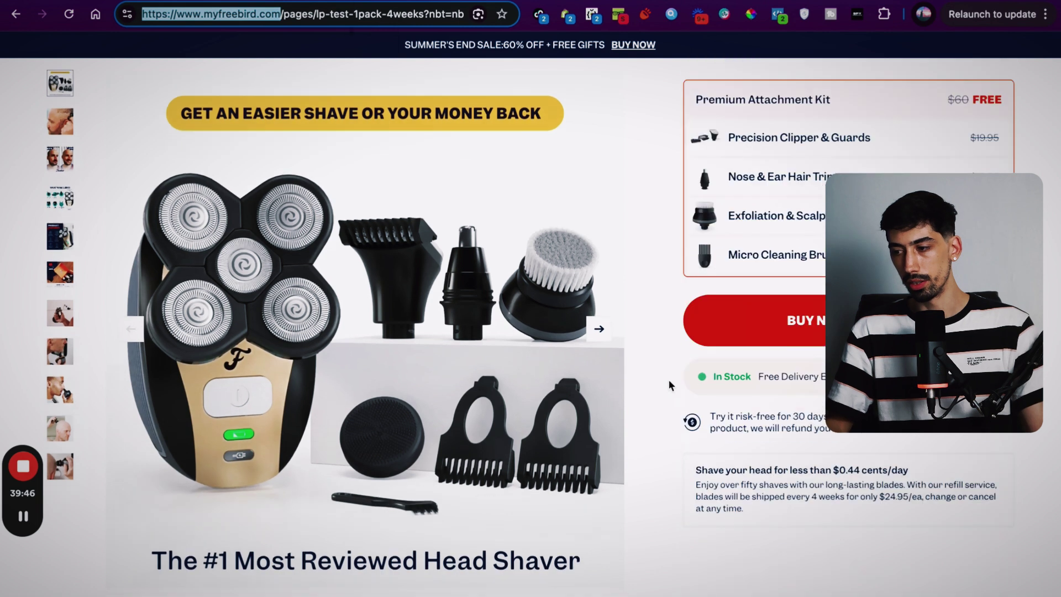
scroll(611, 330, down, 10)
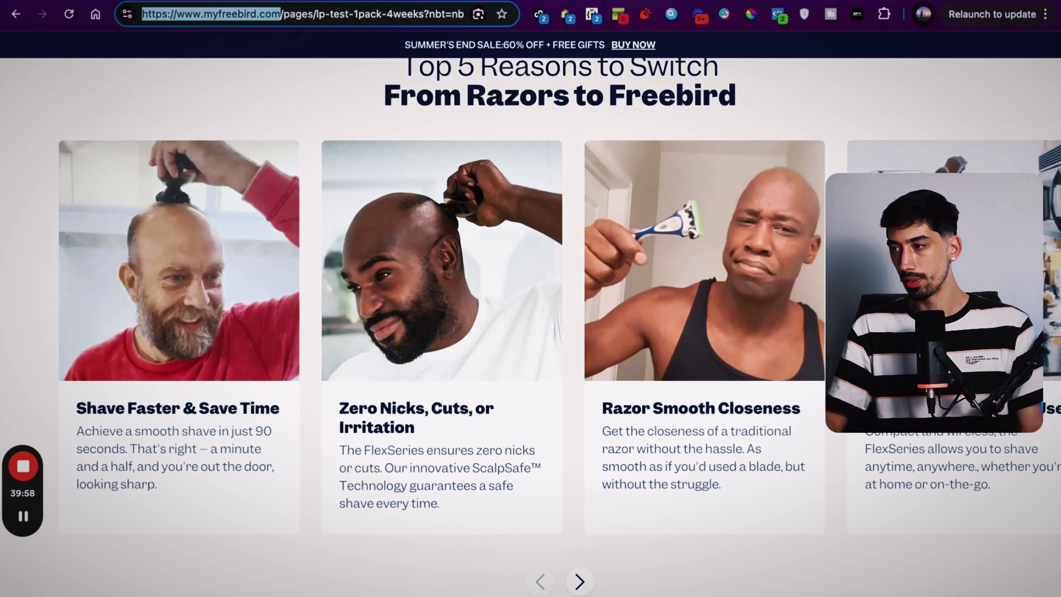
Open ezgif.com and the ssstik.io TikTok video downloader in separate new browser tabs and look at both
key(ctrl+t)
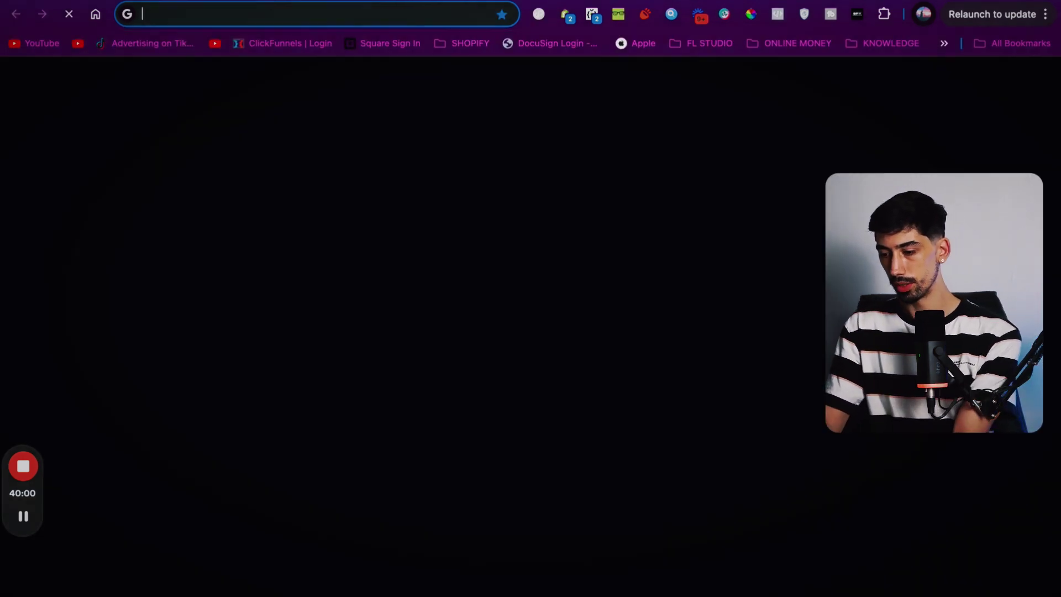
text(ezgif.com)
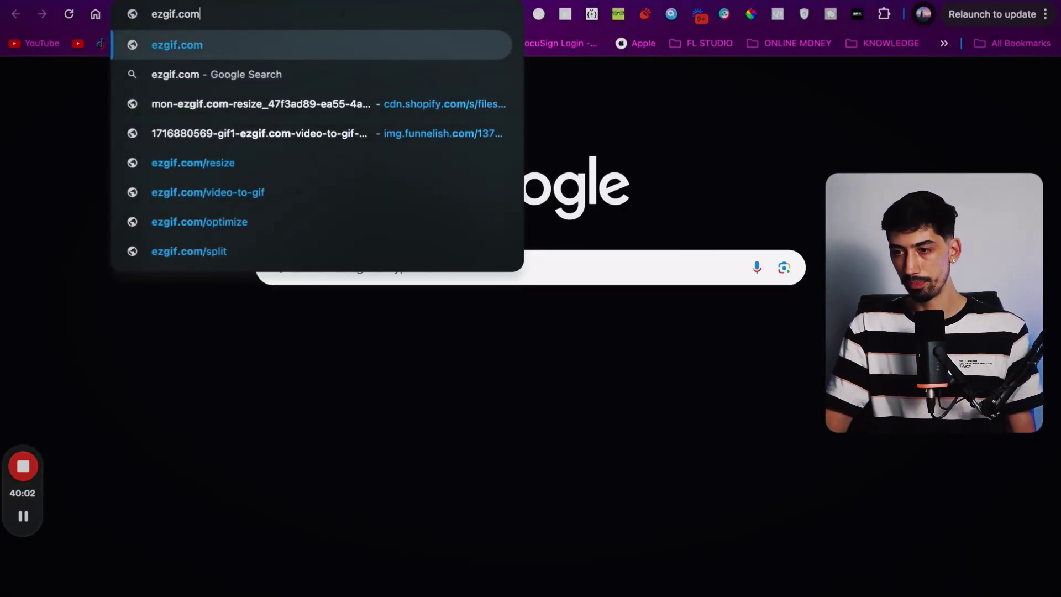
key(Return)
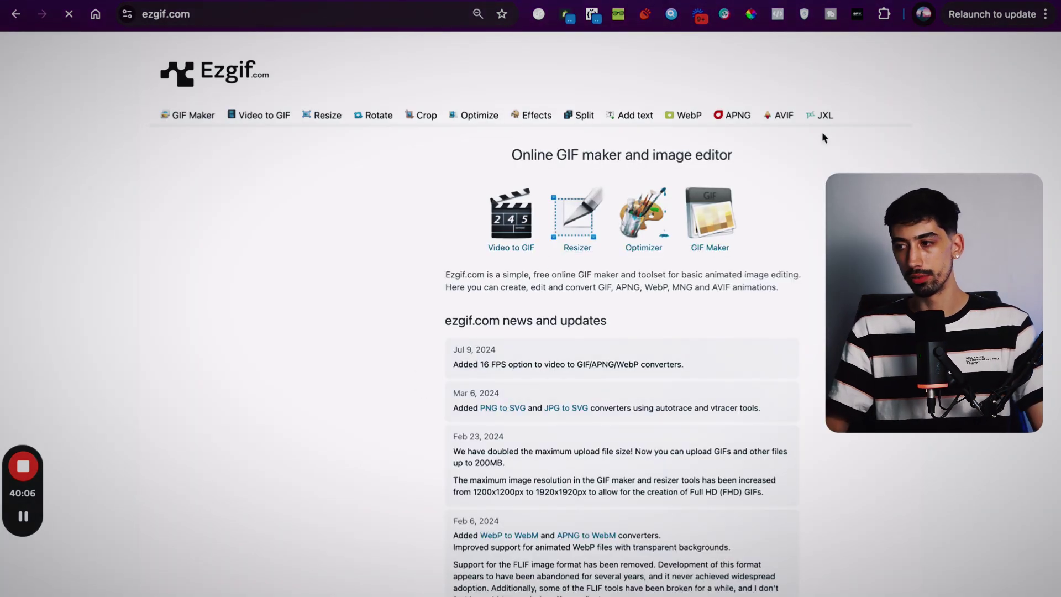
key(ctrl+t)
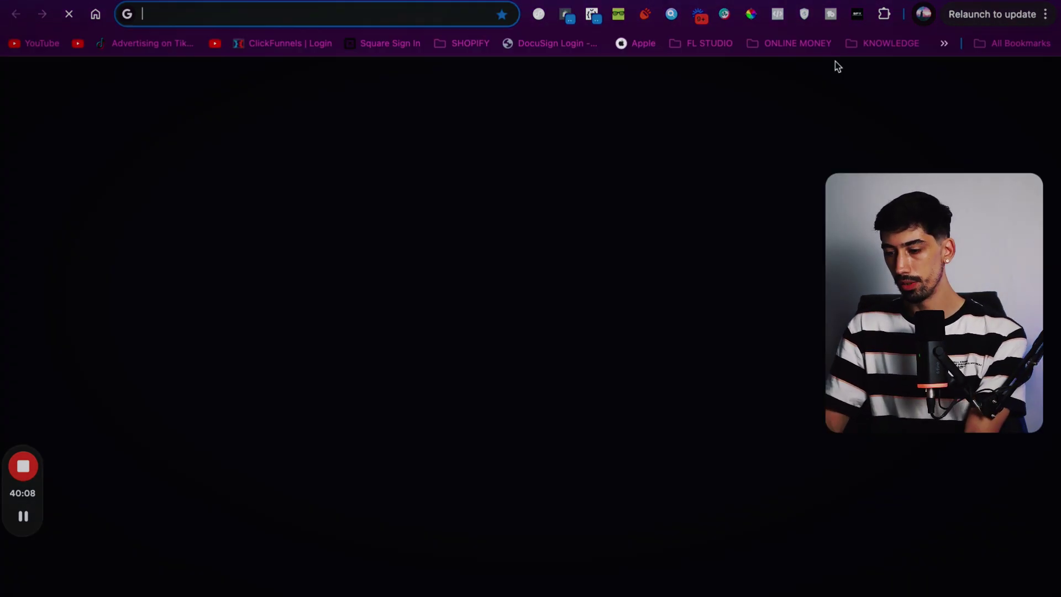
text(sss)
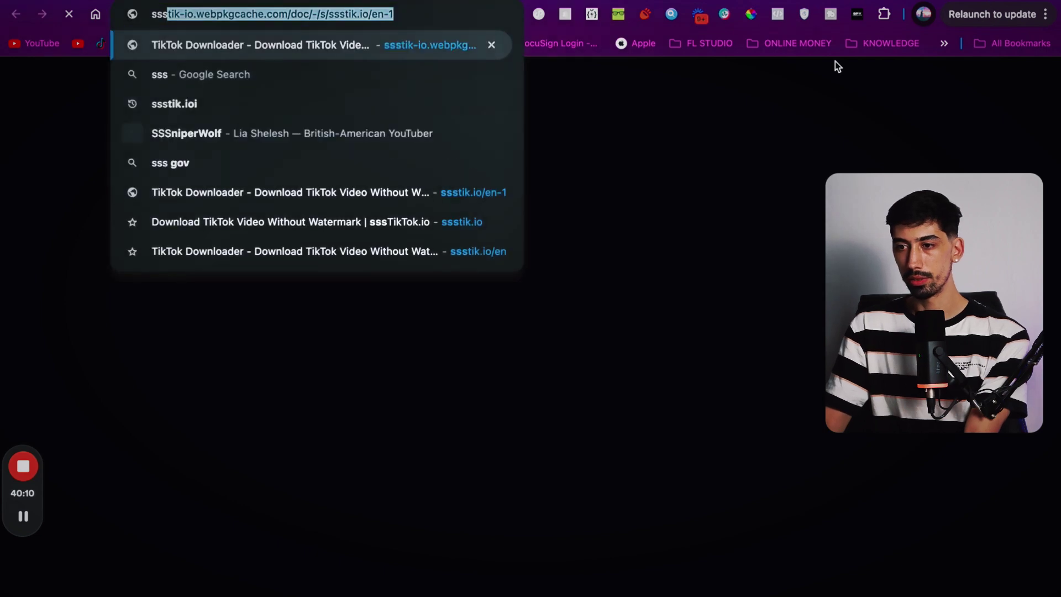
key(Return)
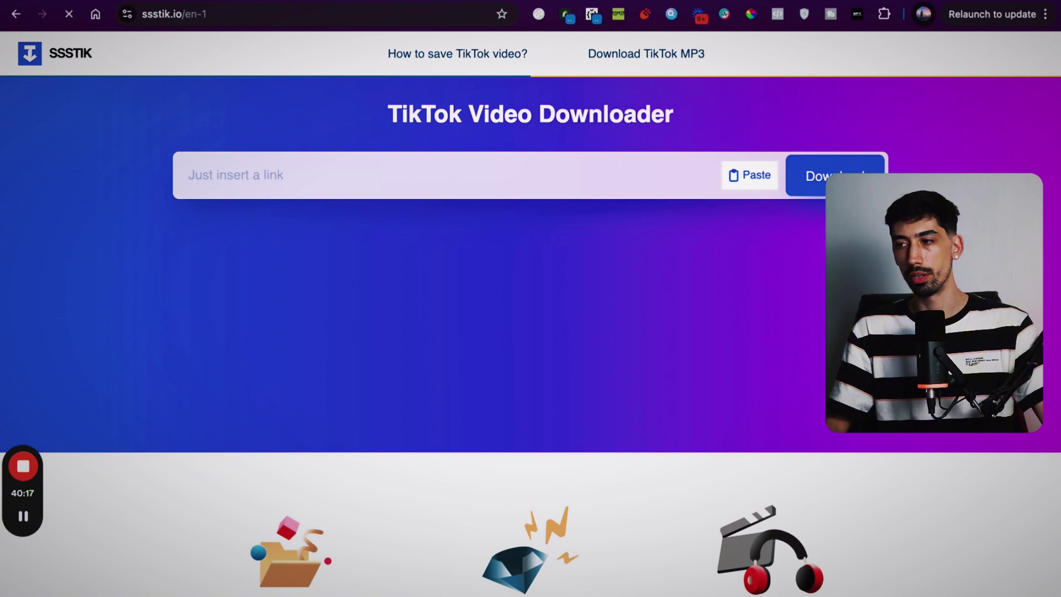
click(857, 1)
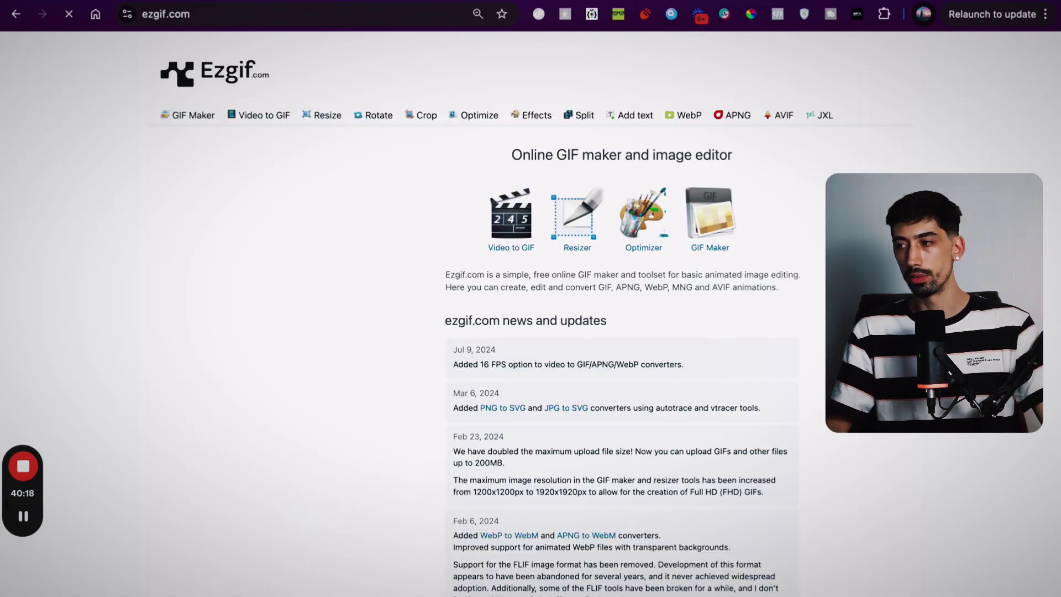
key(ctrl+Tab)
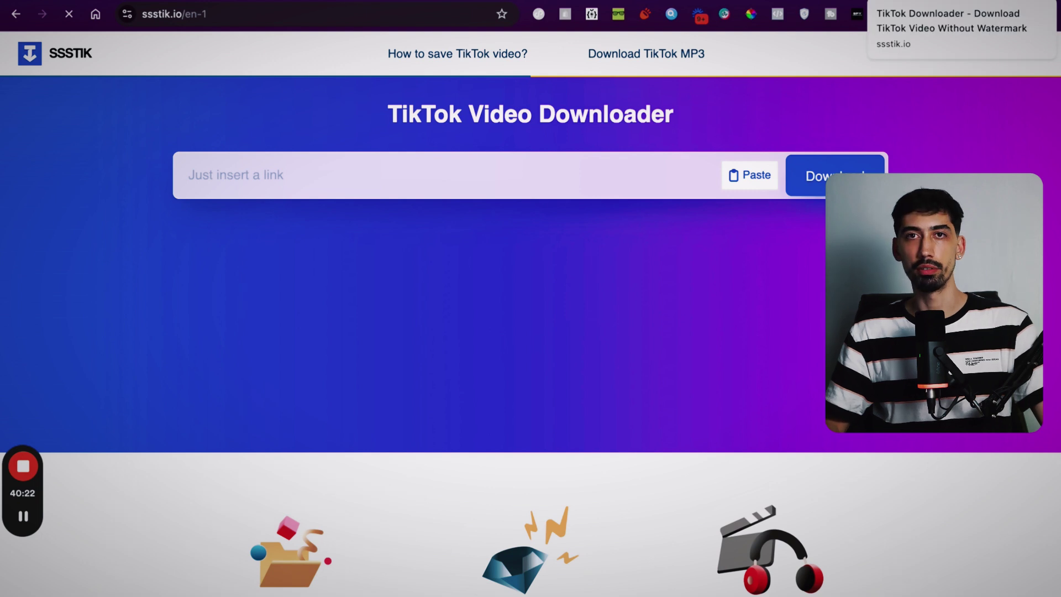
Return past the Baldcut image and product page to the Shopify admin and open the Online Store themes page
key(ctrl+Tab)
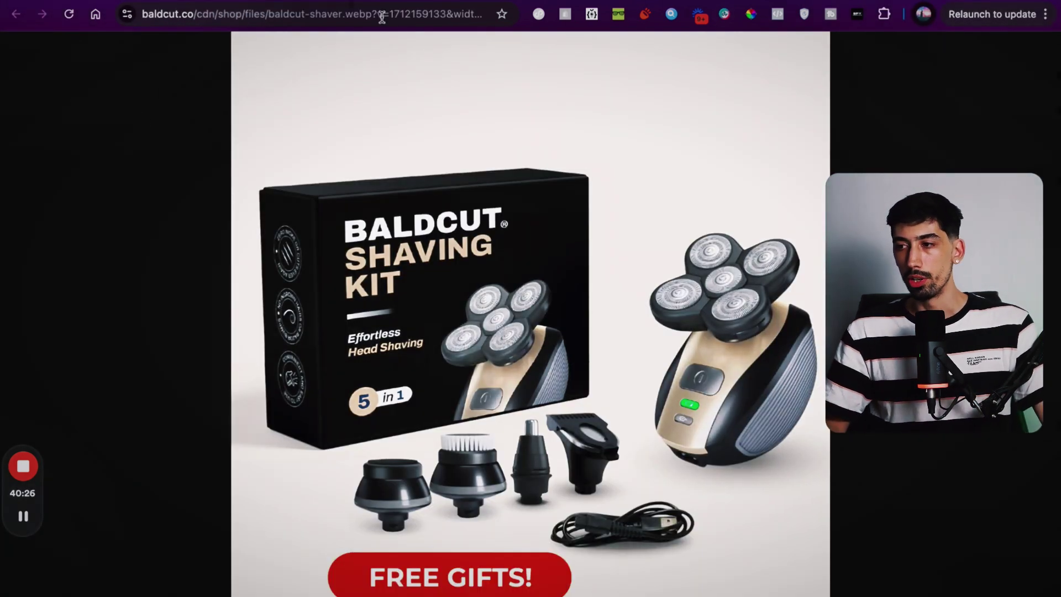
key(ctrl+Tab)
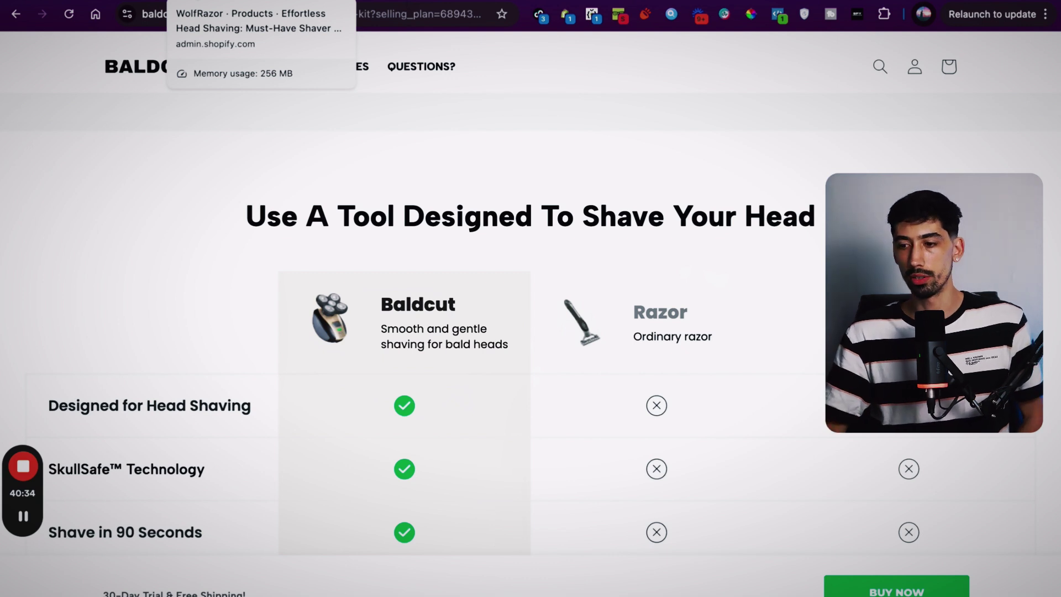
key(ctrl+Tab)
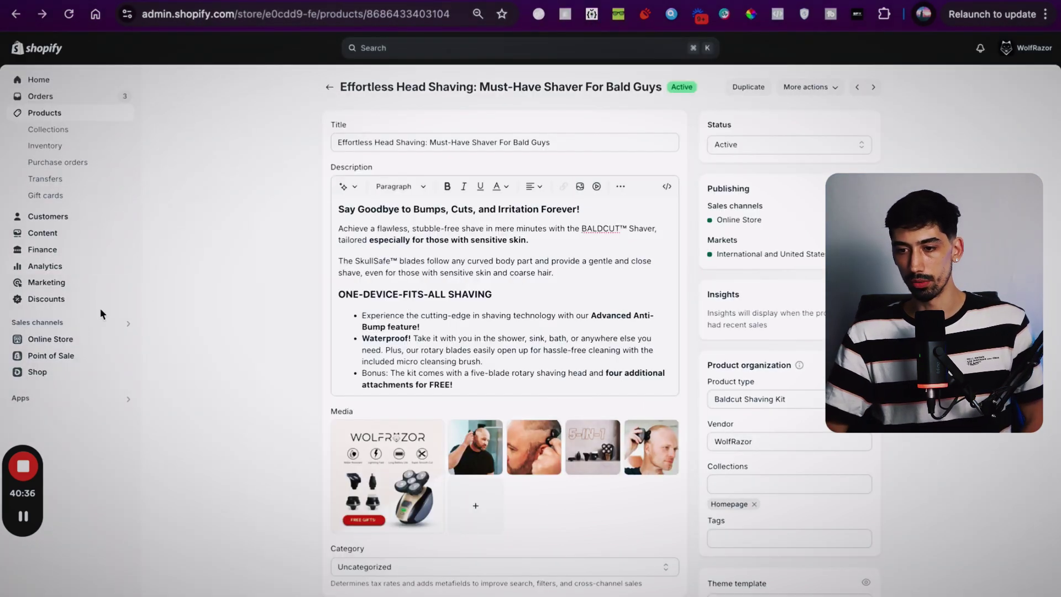
click(61, 339)
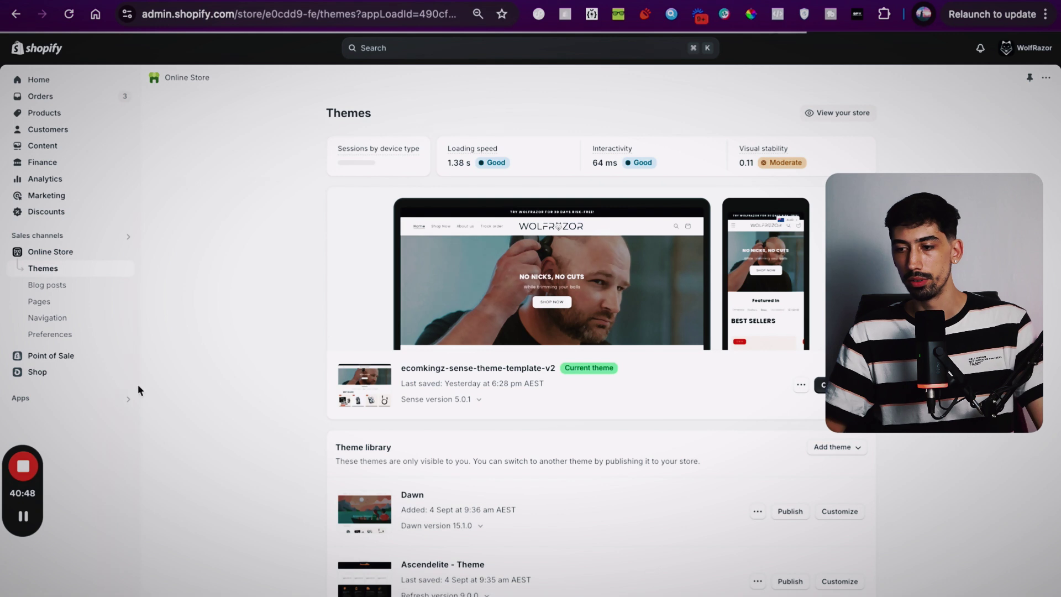
Look over the store's installed apps list, close it, and highlight the current theme's name
click(81, 398)
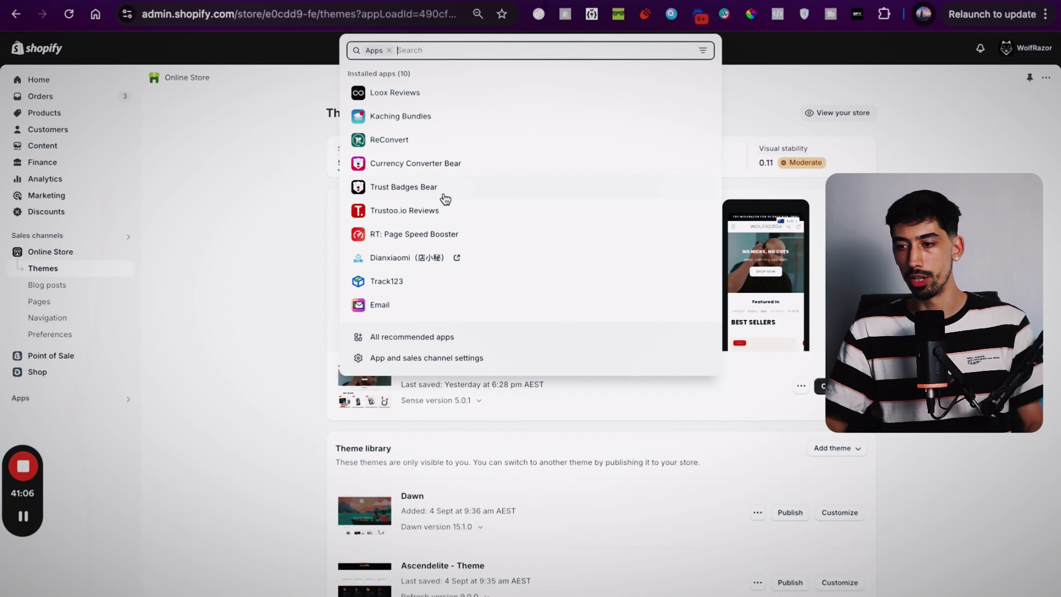
click(269, 198)
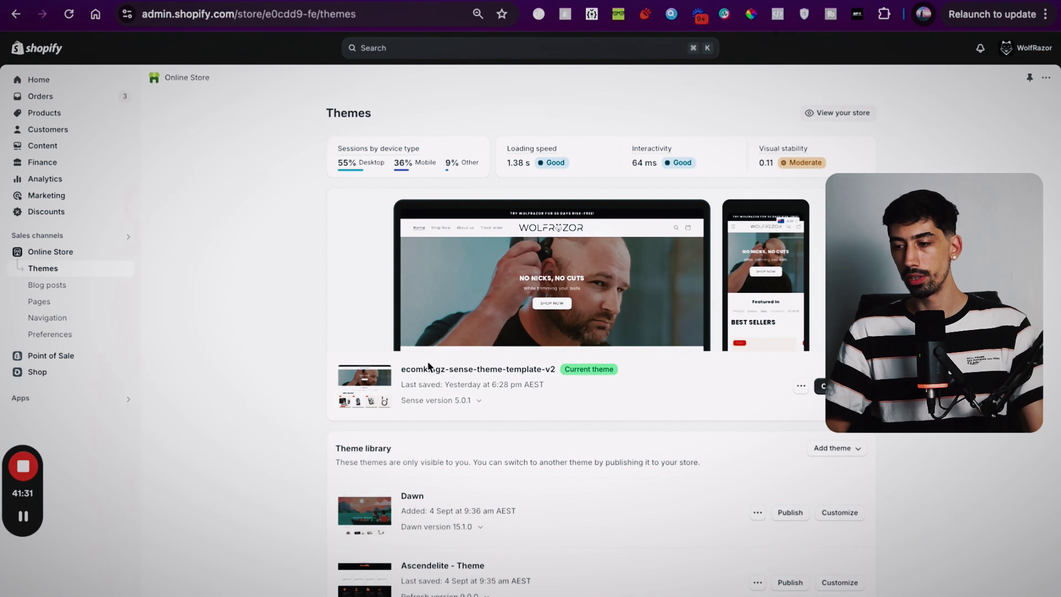
triple_click(486, 366)
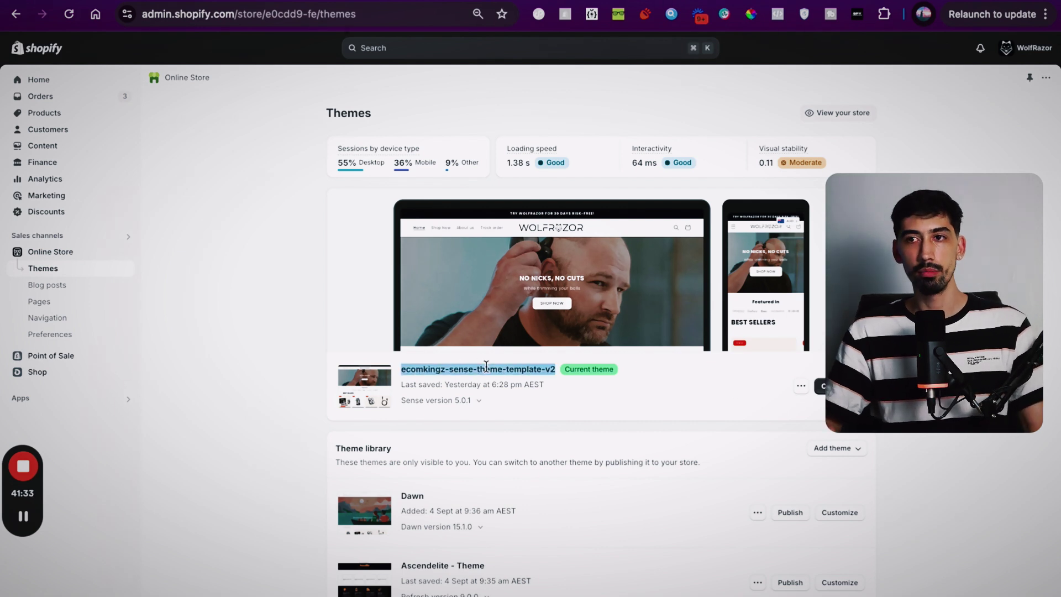
triple_click(474, 366)
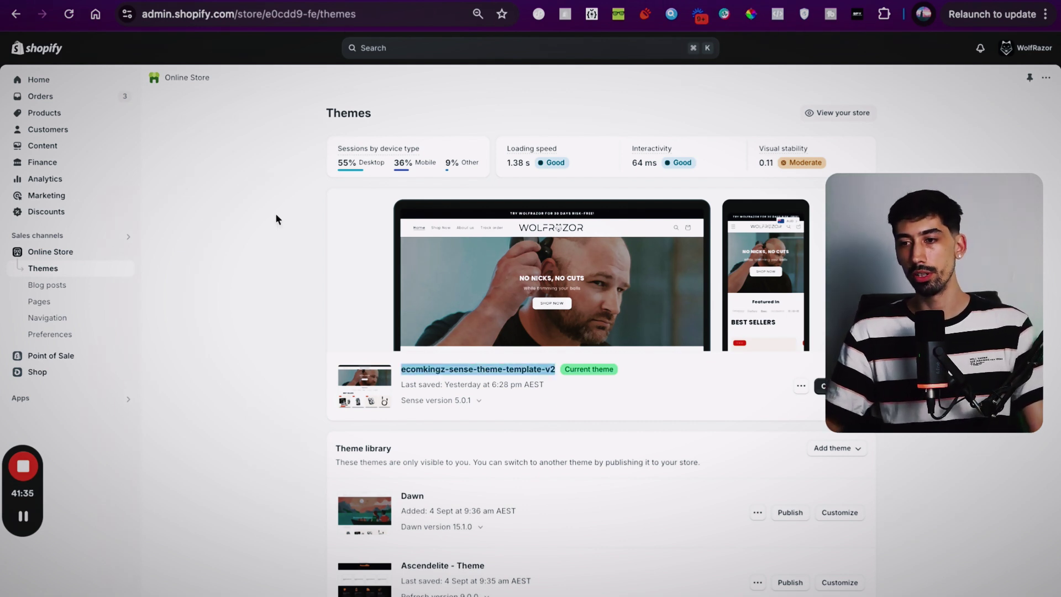
Find the shared theme templates in the Ecom Kingz Discord's free-yt-sauce channel and return to the Shopify themes page
key(ctrl+Tab)
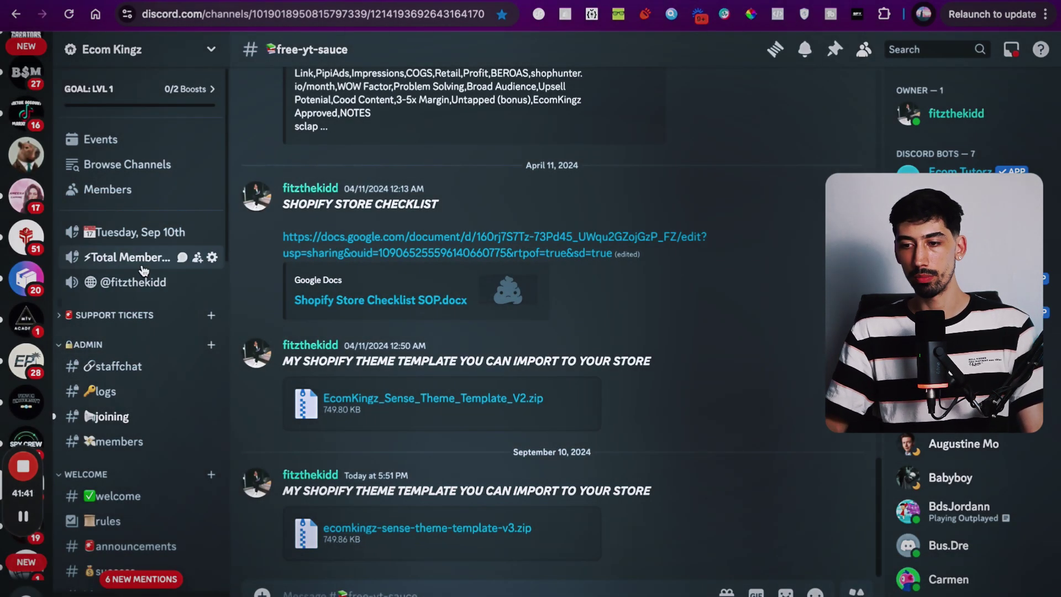
scroll(134, 386, down, 10)
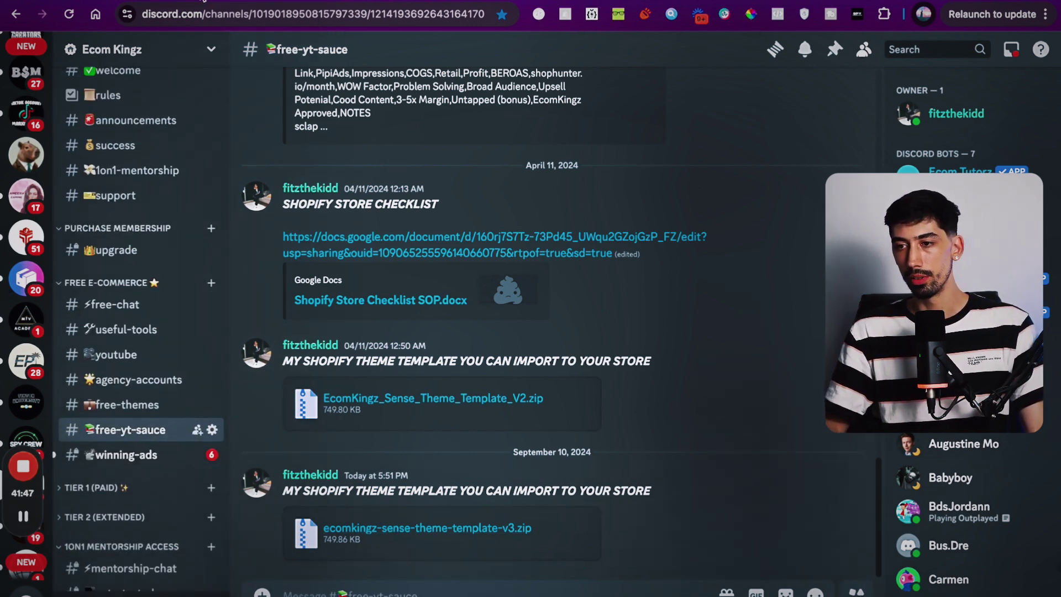
click(204, 1)
Upload EcomKingz Sense Theme Template V2.zip from the My Passport for Mac drive to the Shopify theme library
scroll(670, 396, down, 2)
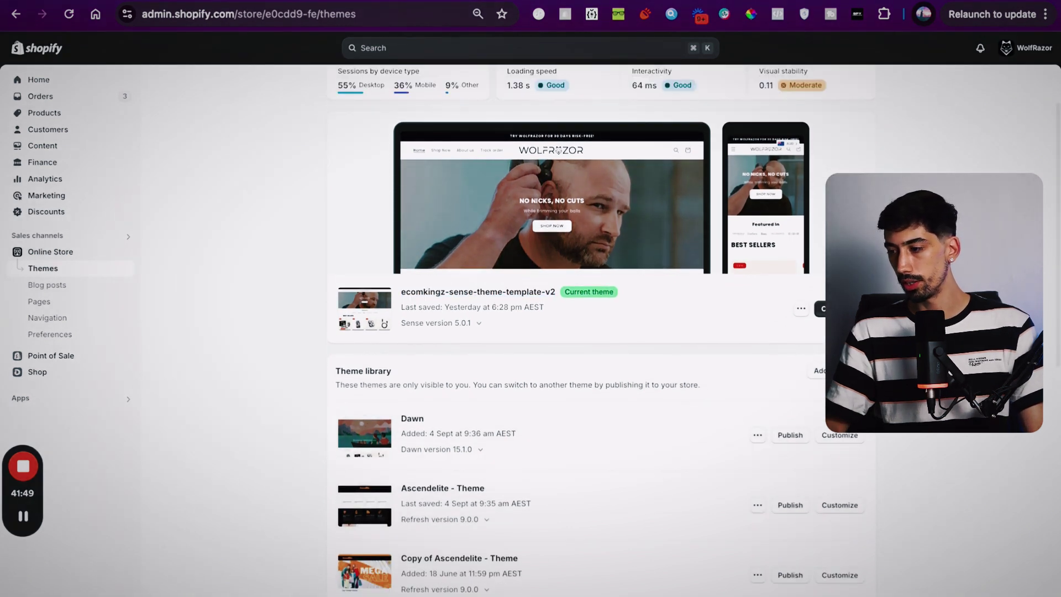
click(829, 371)
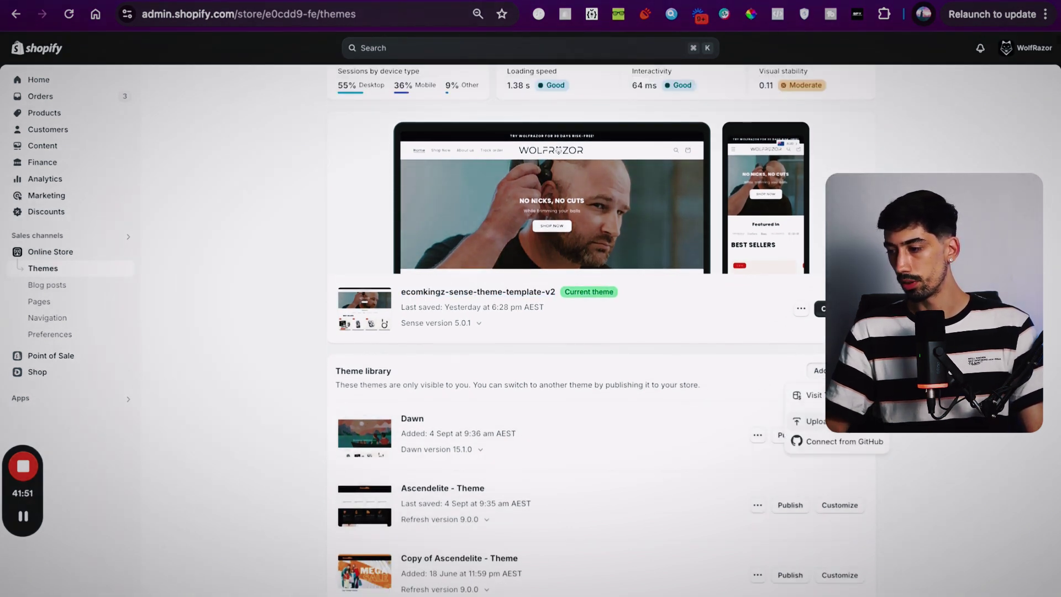
click(813, 421)
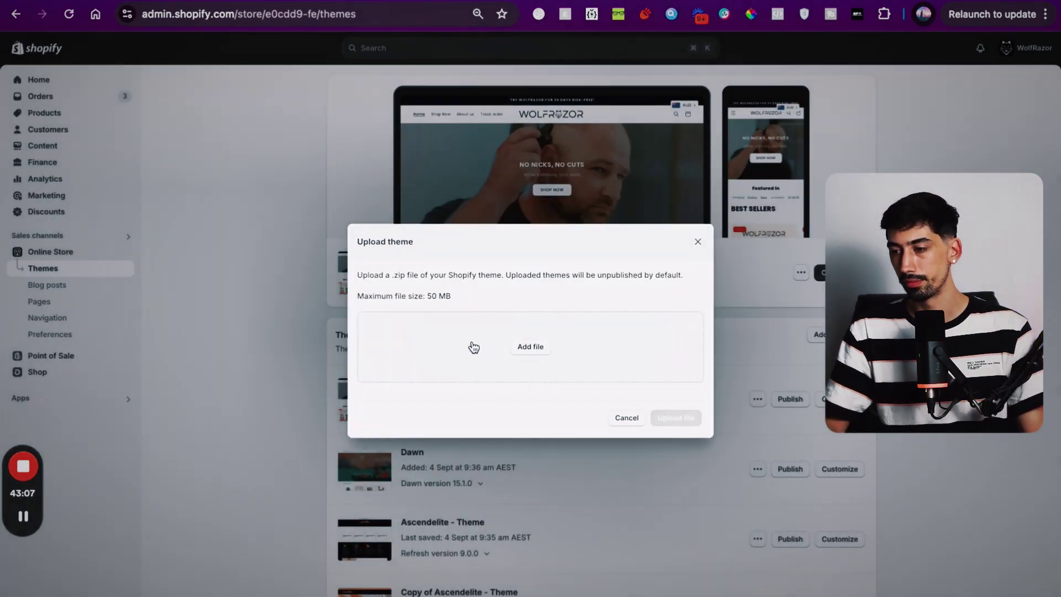
click(474, 346)
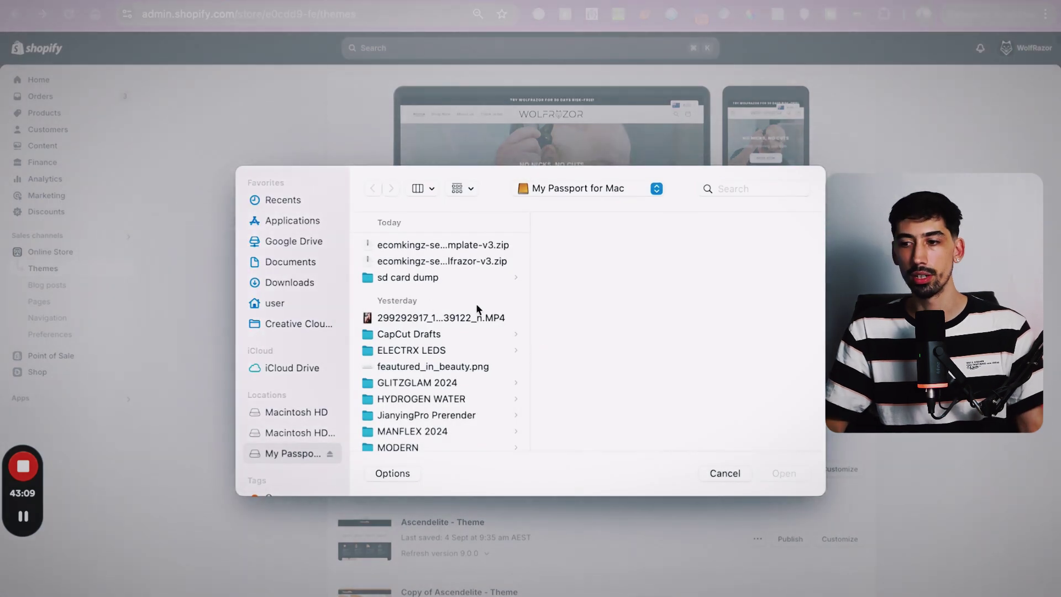
scroll(453, 340, down, 10)
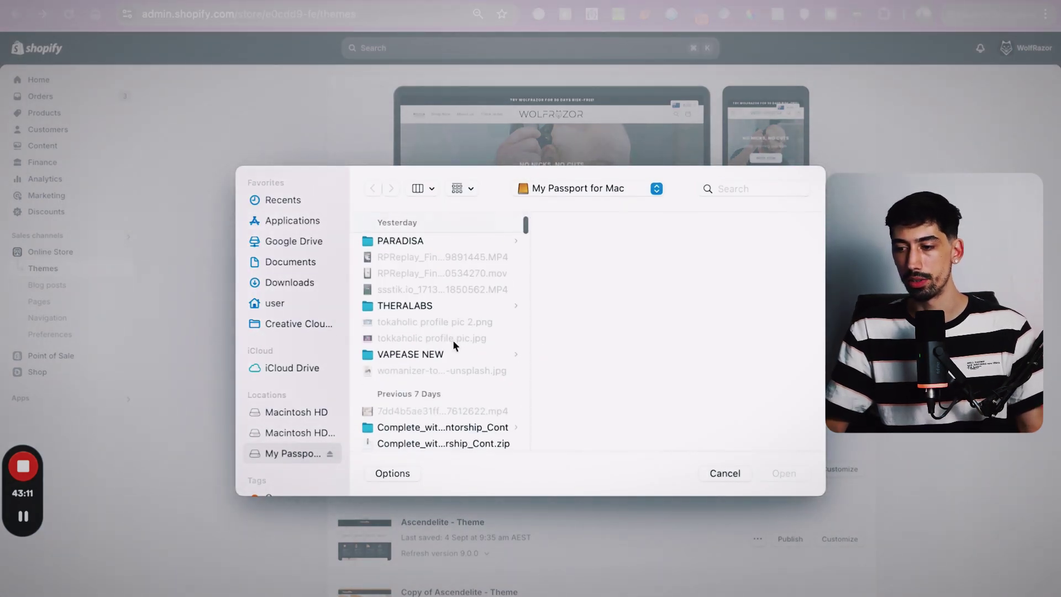
scroll(443, 343, down, 15)
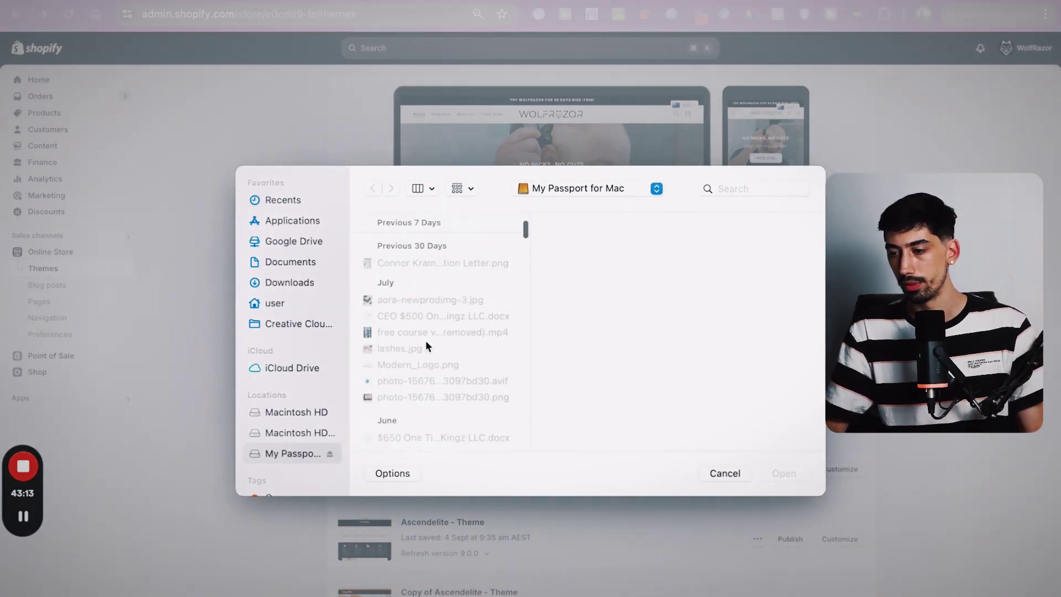
scroll(426, 344, down, 15)
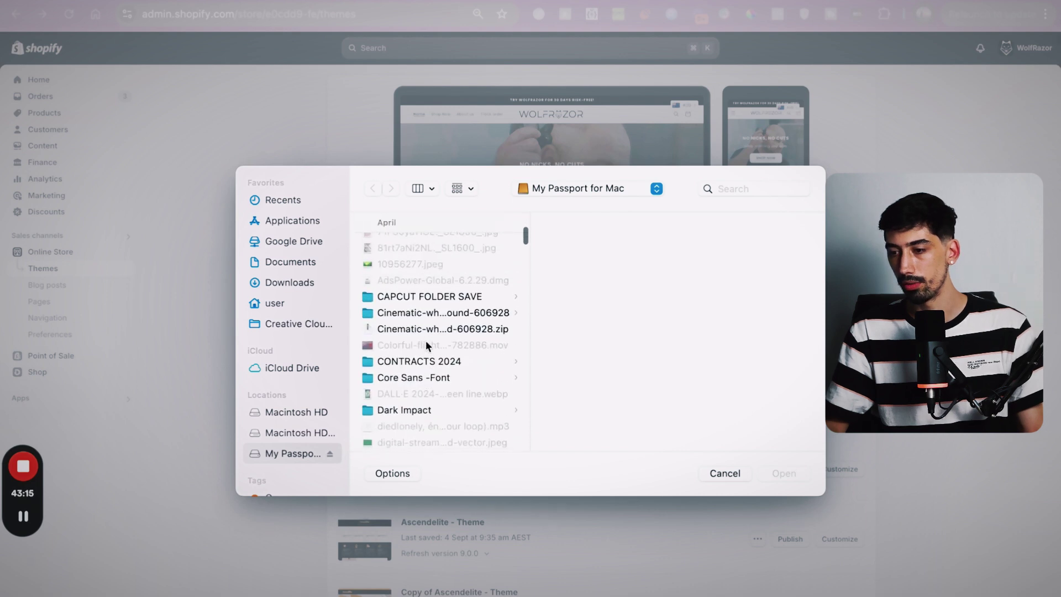
scroll(426, 340, up, 3)
double_click(426, 342)
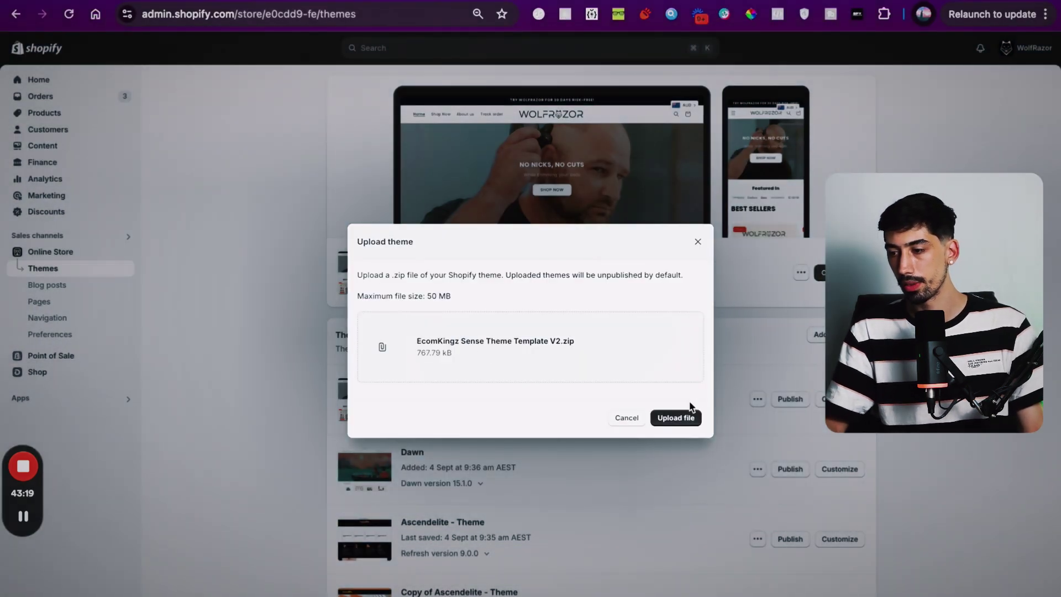
click(683, 418)
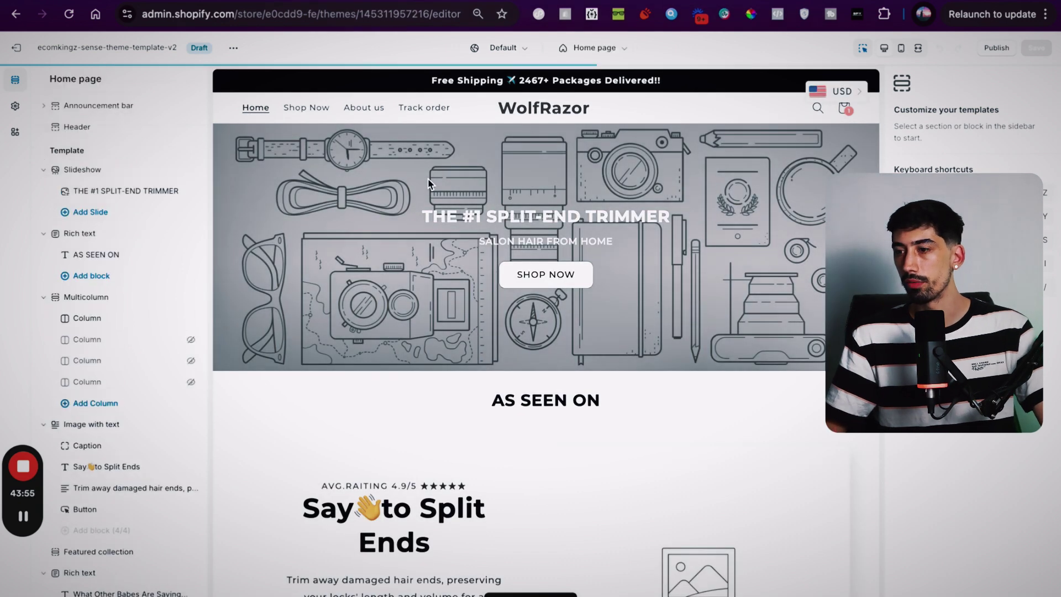
Look through the draft theme's home page preview from the slideshow down to the footer and back
scroll(430, 311, down, 12)
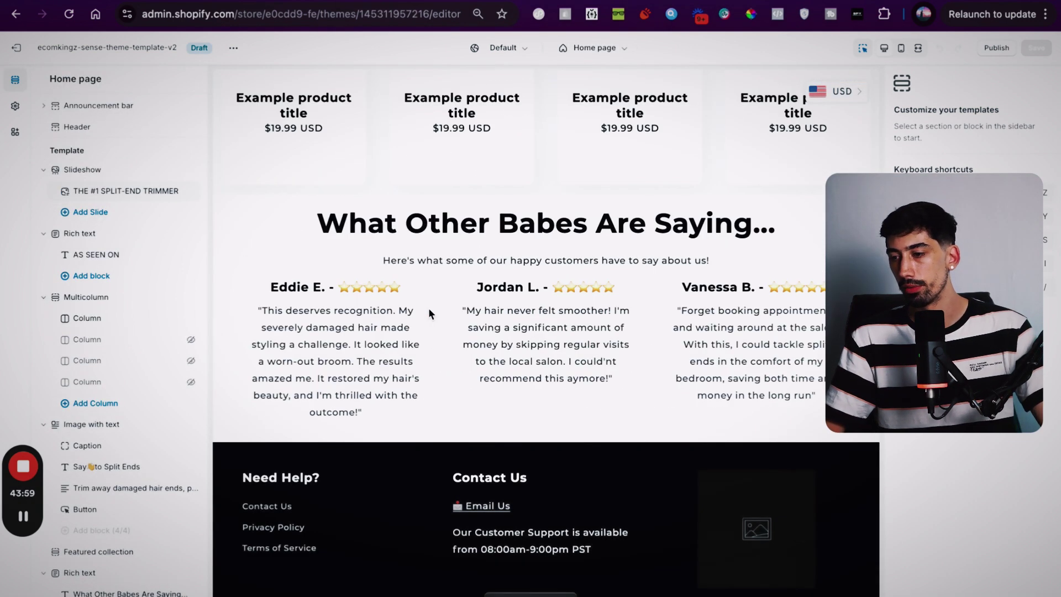
scroll(429, 307, up, 12)
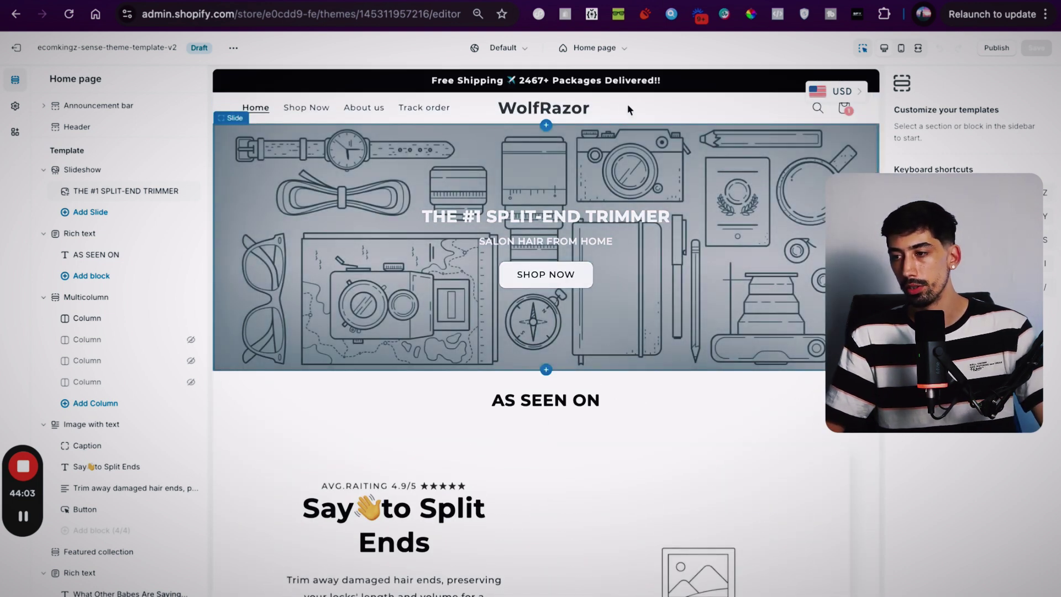
Open the font selection for headings in the theme's typography settings and prepare to search the font list
click(15, 106)
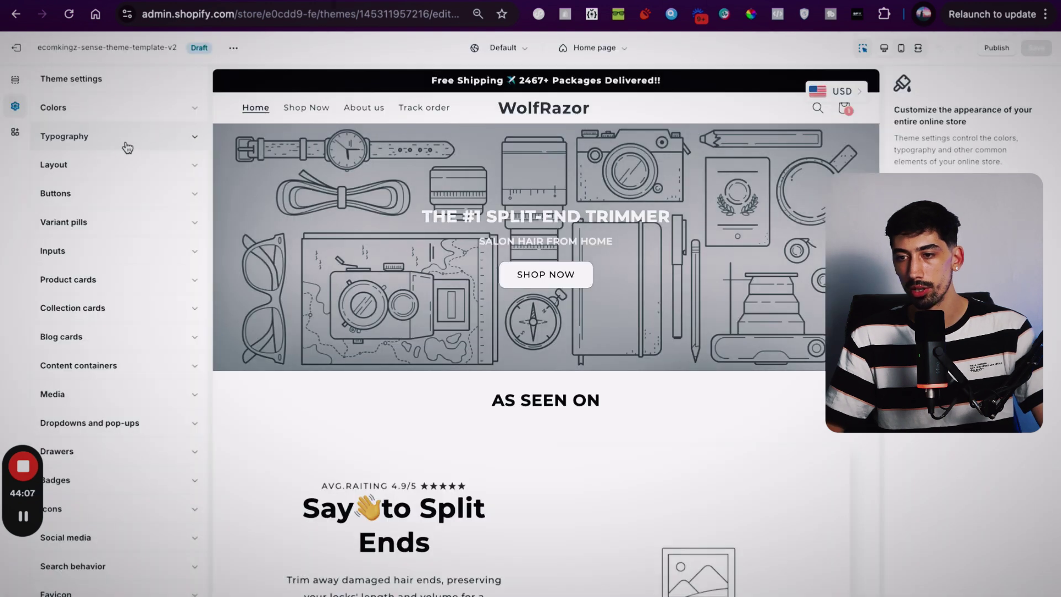
click(128, 148)
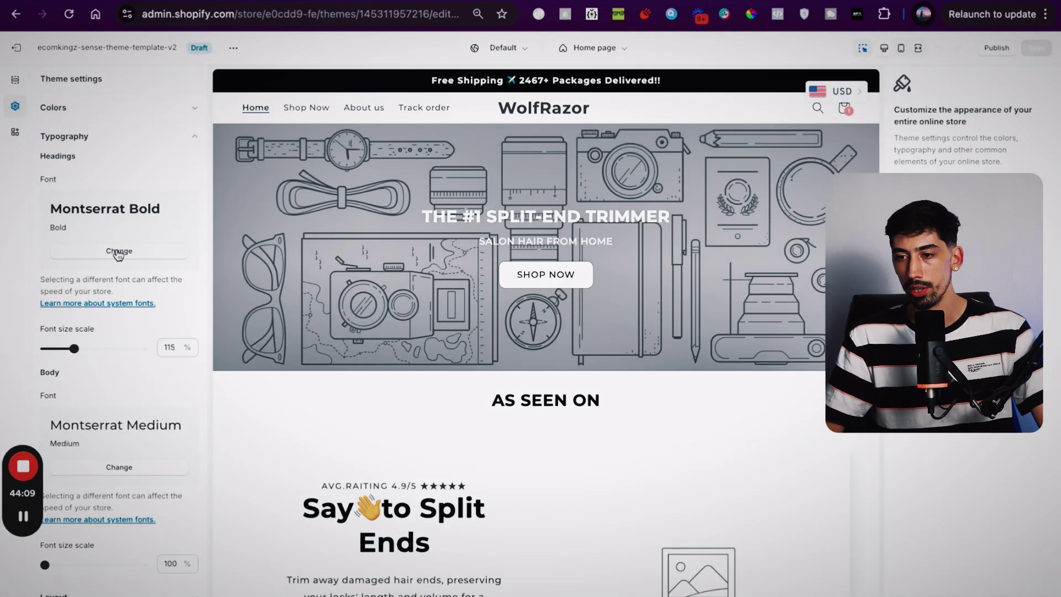
click(118, 252)
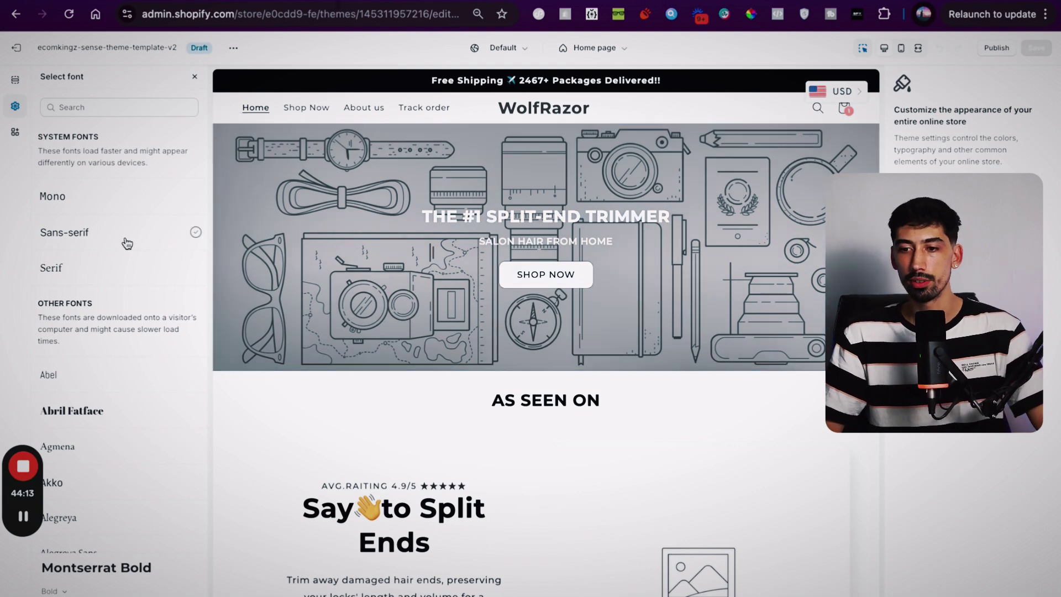
scroll(128, 244, down, 4)
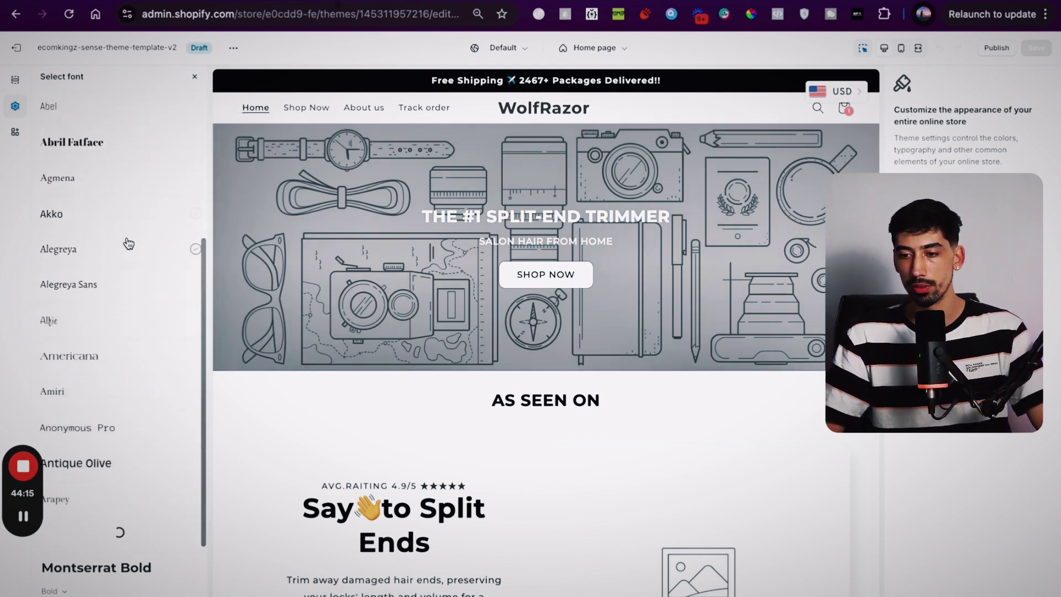
scroll(128, 243, up, 5)
click(91, 109)
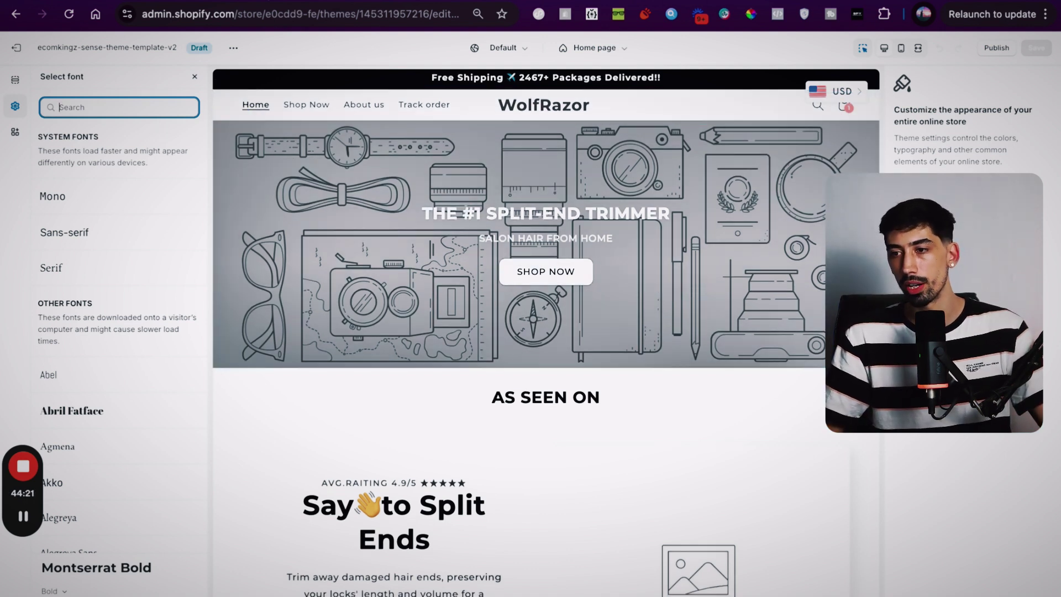
Examine the fonts on the myfreebird.com and BALDCUT product pages, highlighting BALDCUT's "Effortless Head Shaving: Shaver For Bald Guys" title
key(ctrl+Tab)
scroll(426, 131, up, 10)
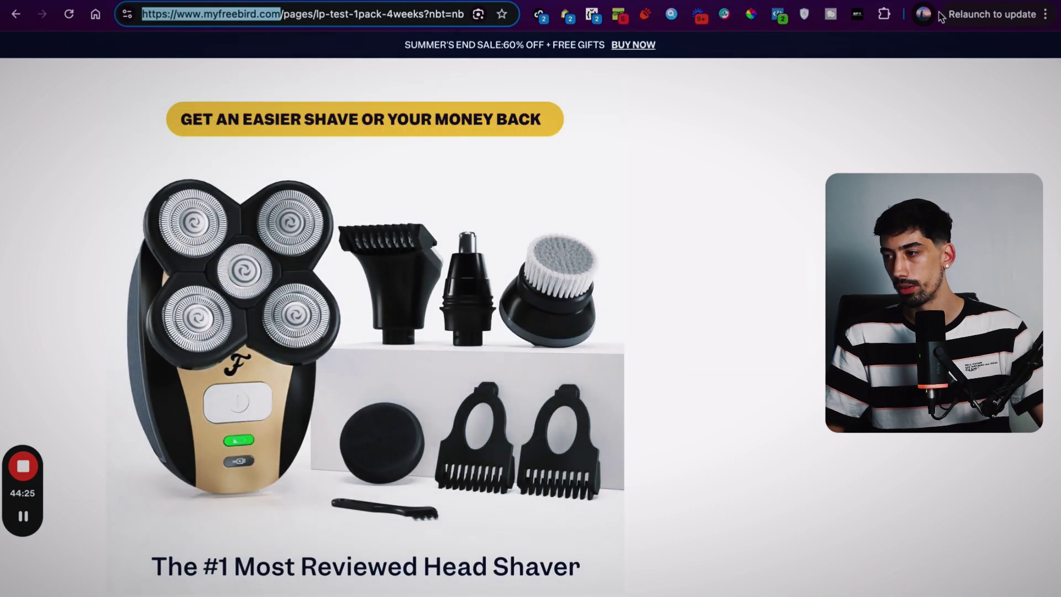
key(ctrl+Tab)
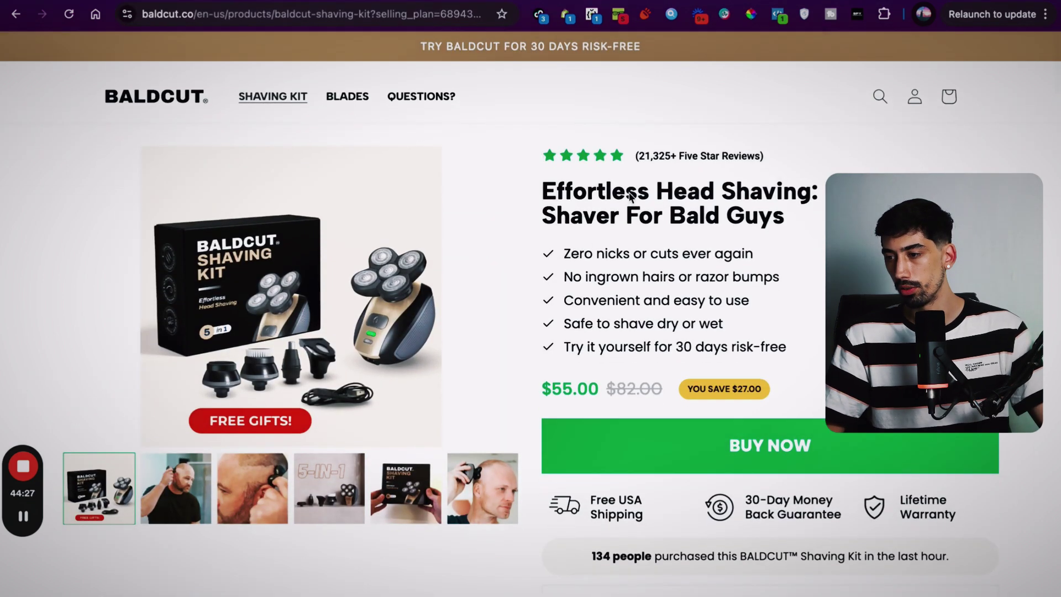
triple_click(659, 208)
click(559, 187)
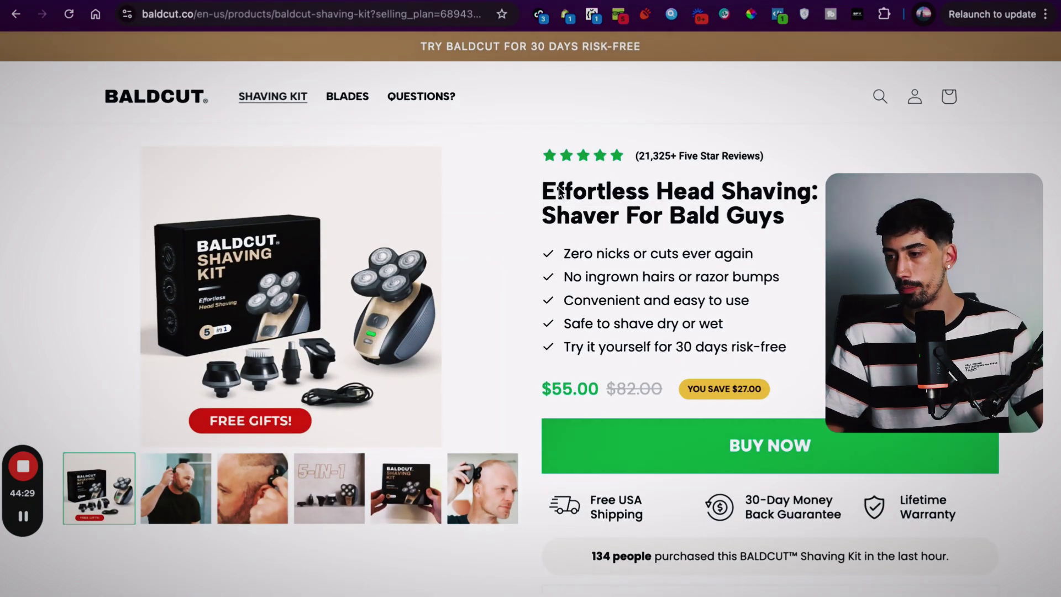
drag(550, 192, 804, 216)
click(803, 216)
double_click(714, 217)
click(714, 218)
triple_click(656, 220)
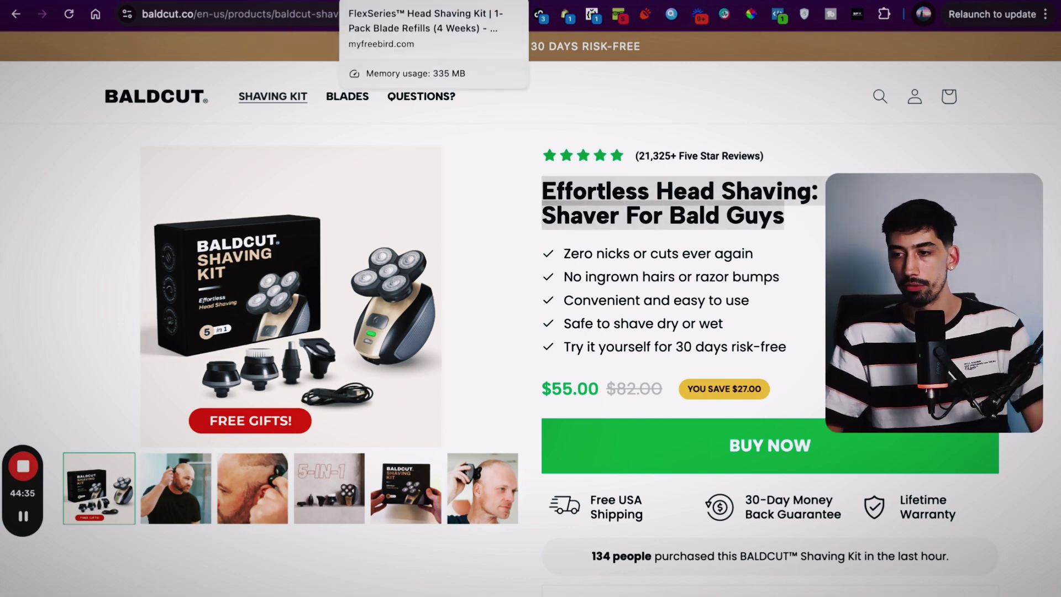
triple_click(636, 223)
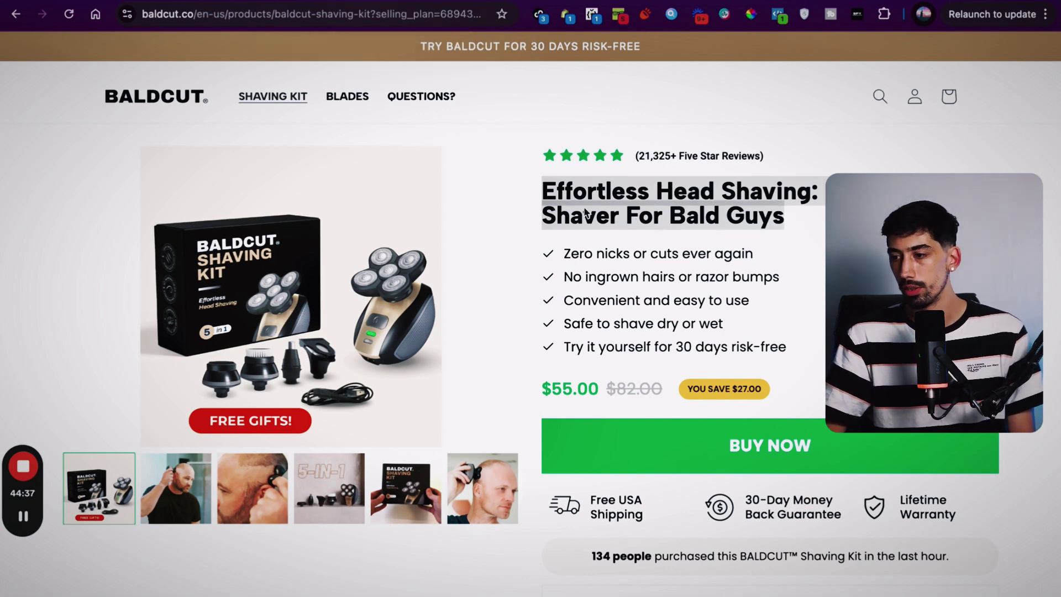
click(625, 226)
Return to the Shopify theme editor, search the fonts for "poppins" and set the heading font to Poppins Bold
click(219, 1)
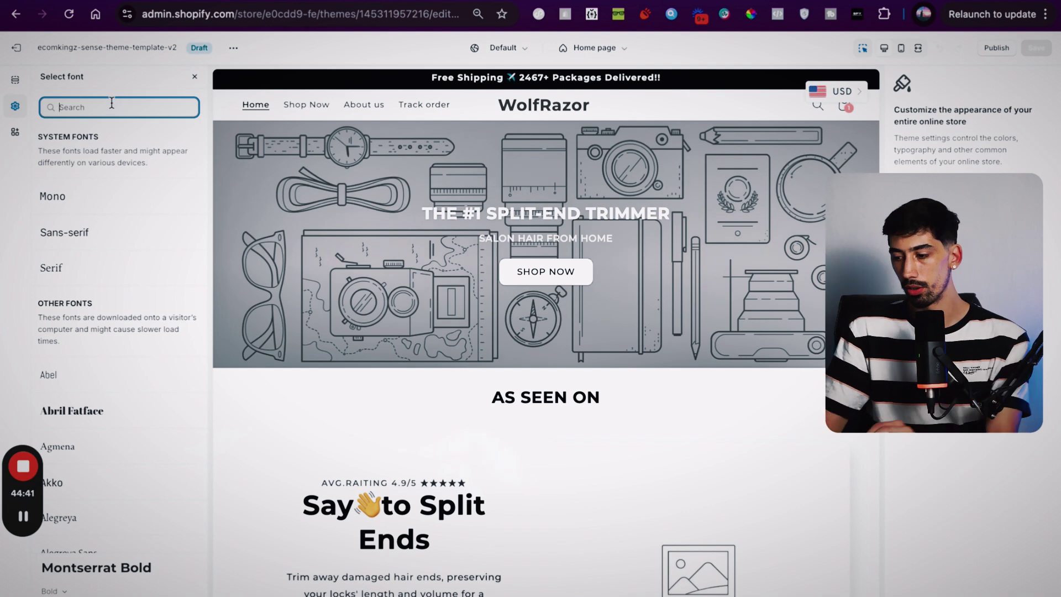
text(poppins)
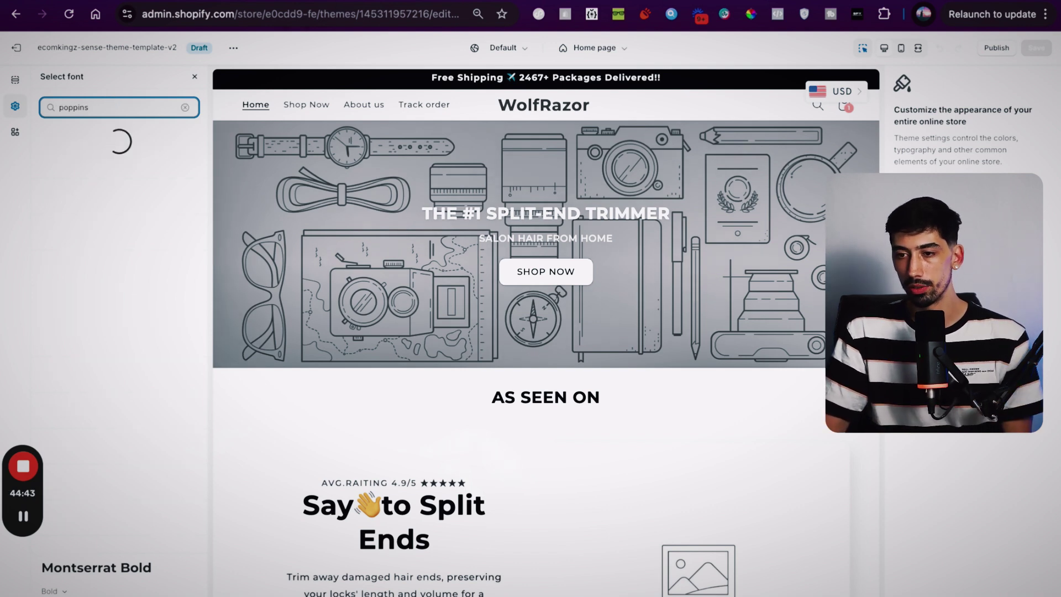
click(121, 215)
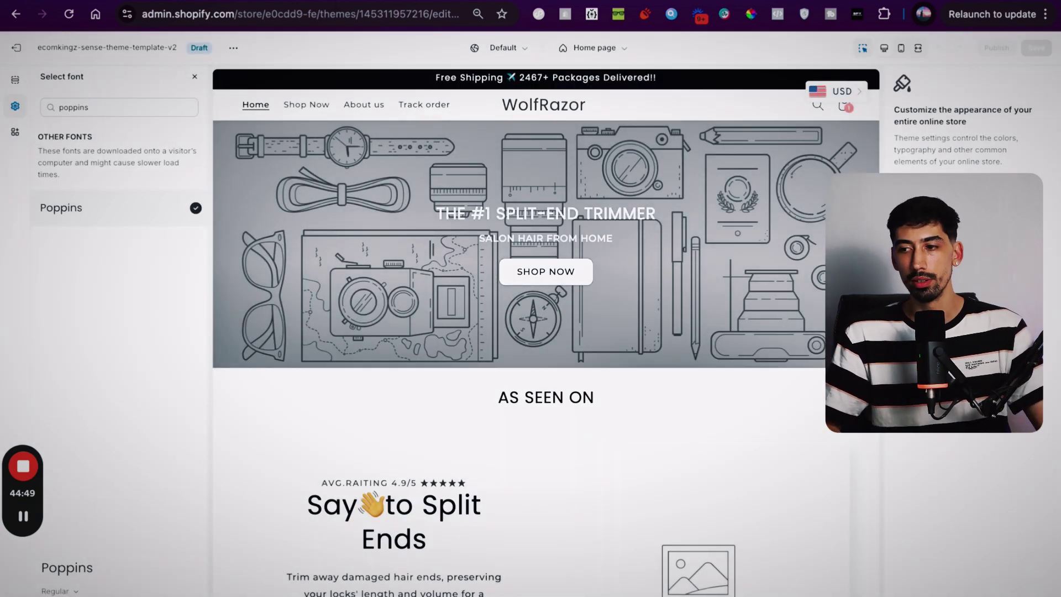
click(46, 592)
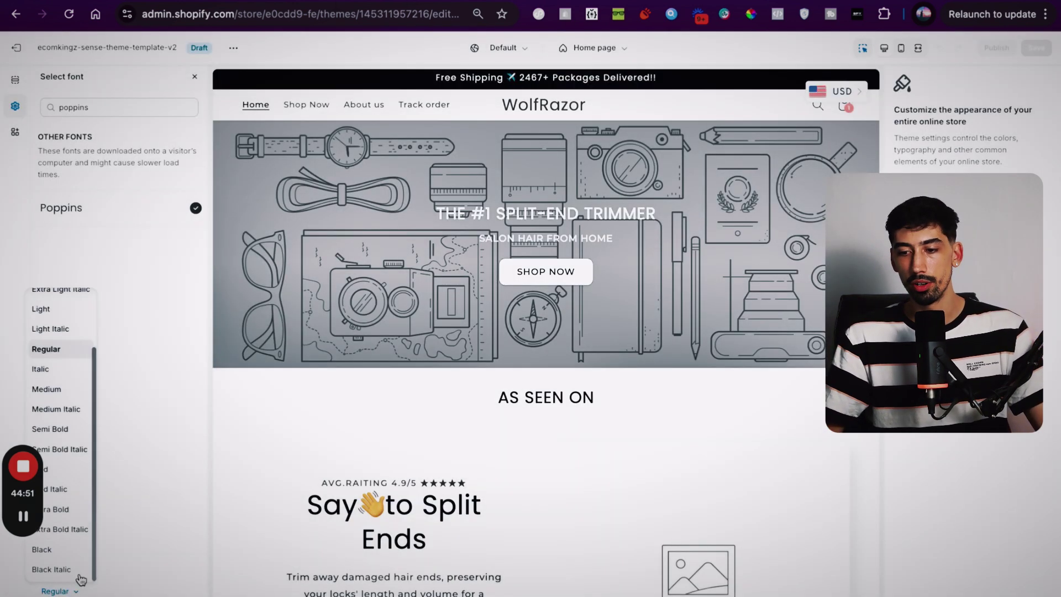
click(69, 479)
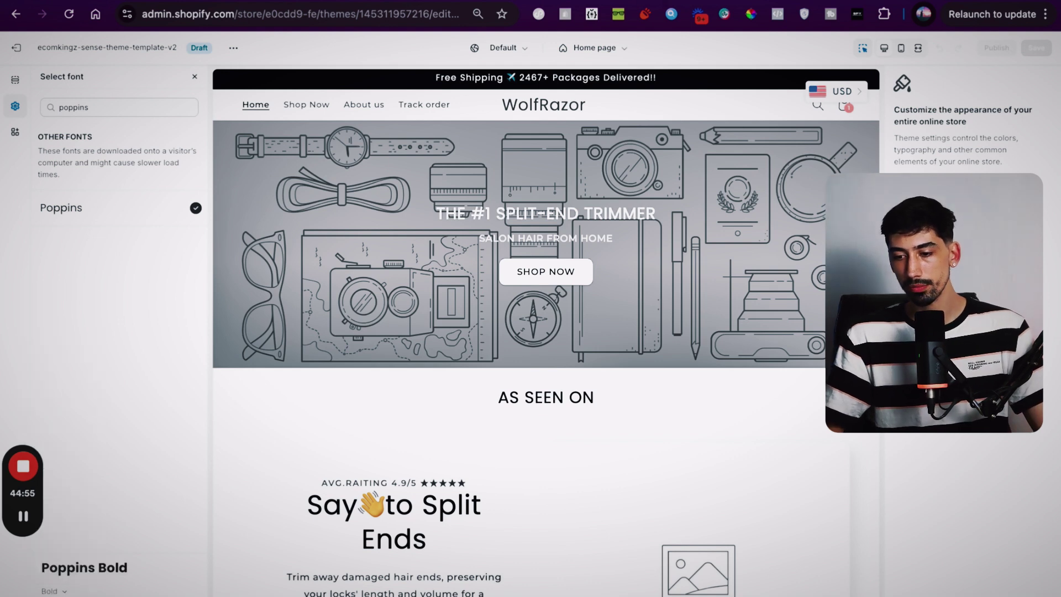
click(187, 592)
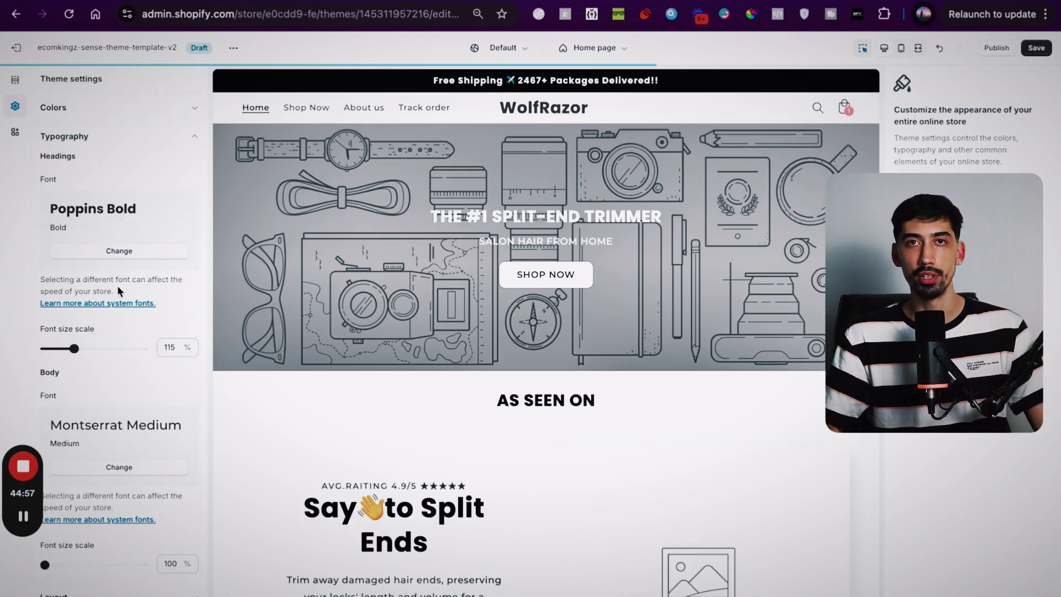
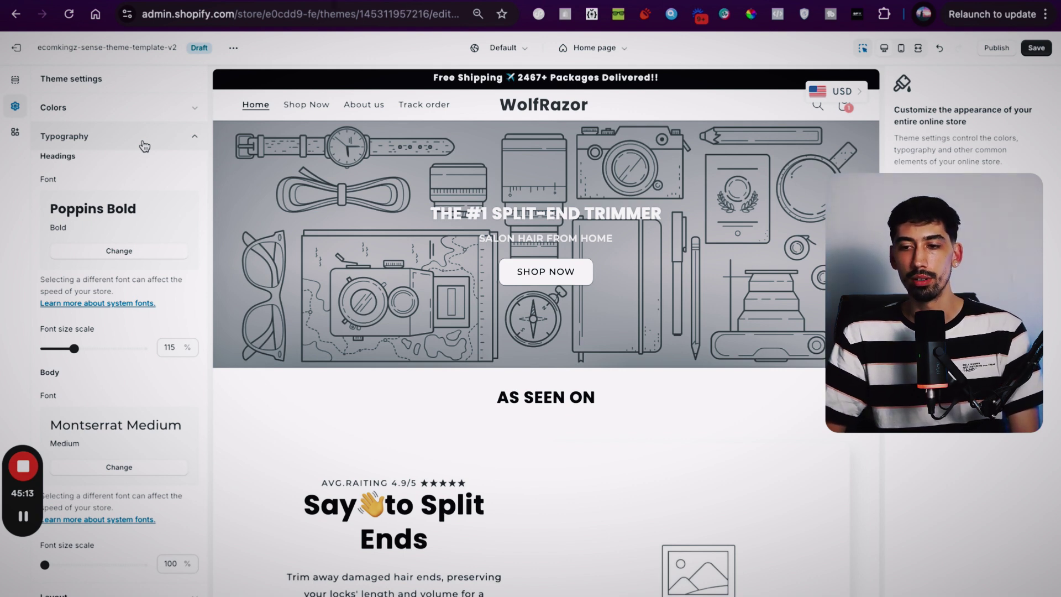
Look through the alternative fonts available for the headings and close the font list
click(130, 253)
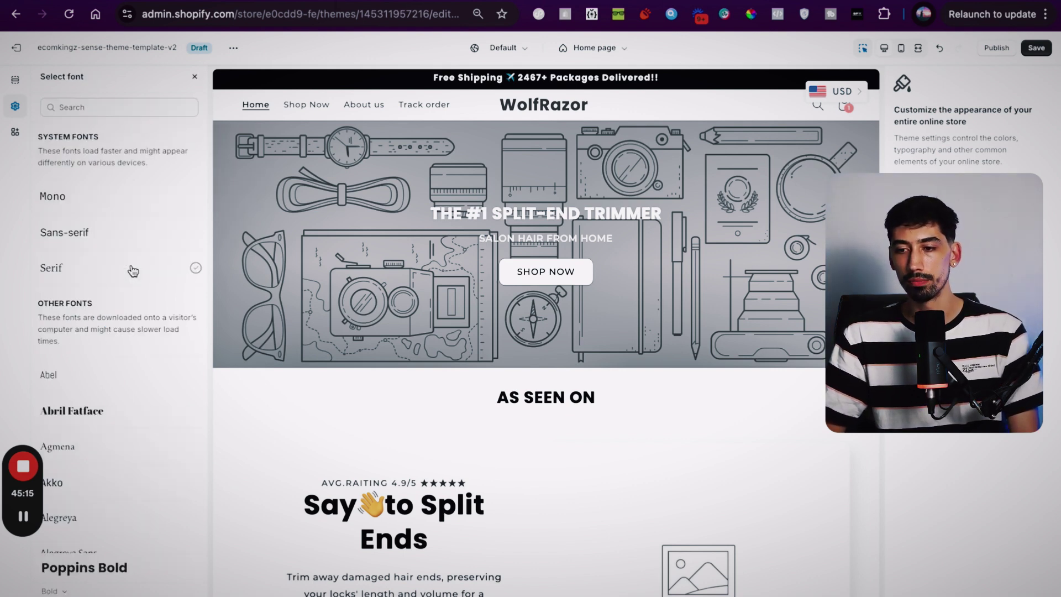
scroll(135, 324, down, 5)
scroll(136, 326, down, 15)
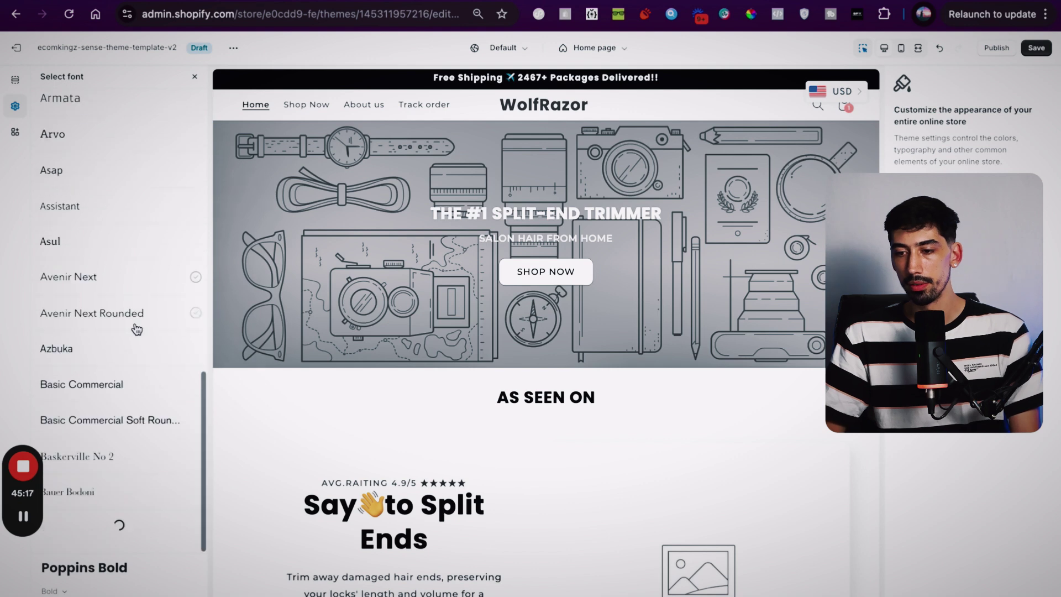
scroll(137, 351, down, 15)
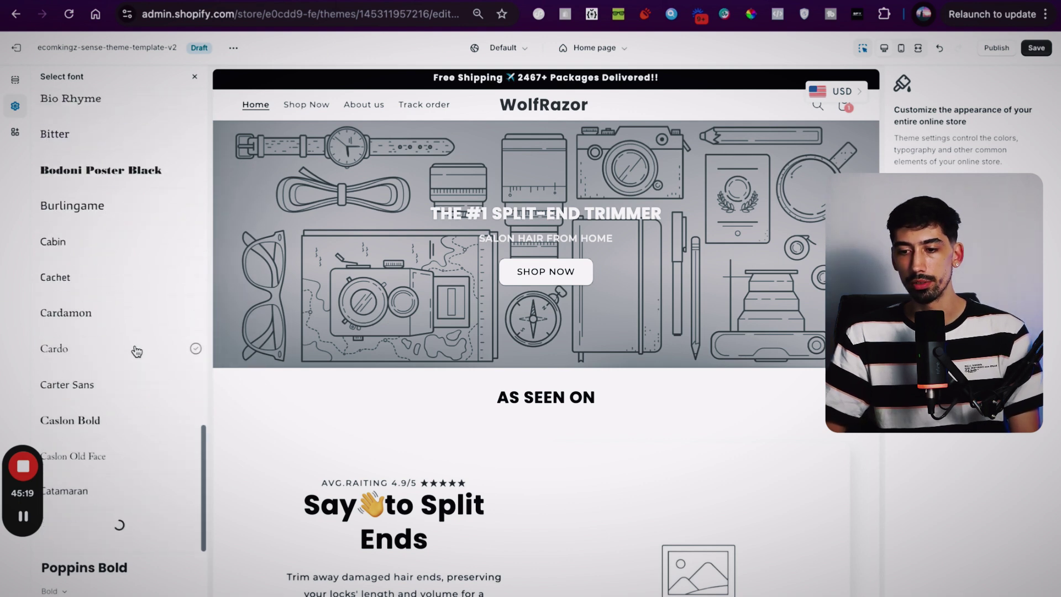
scroll(137, 399, down, 5)
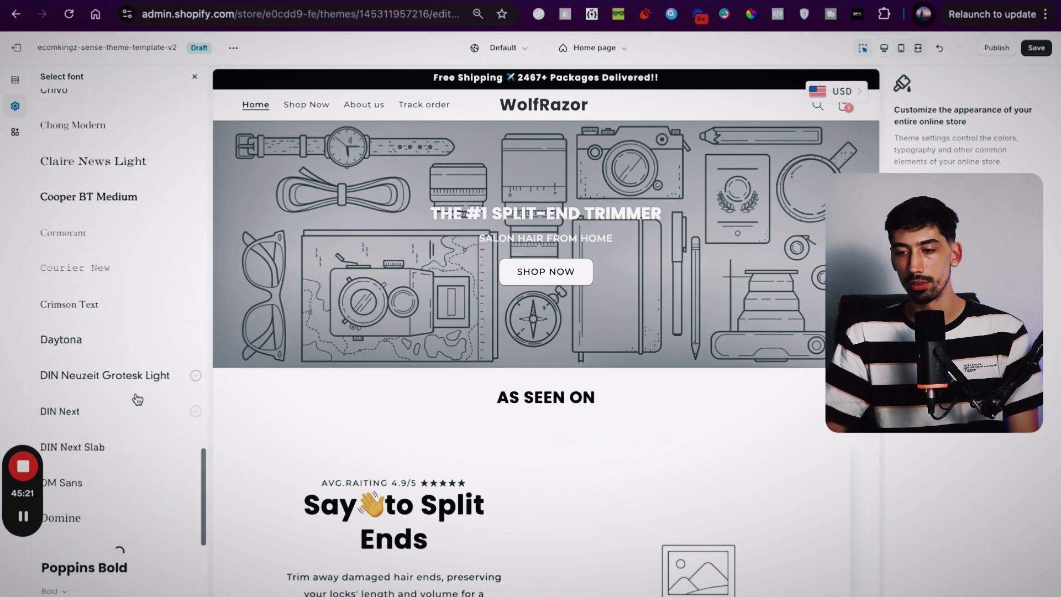
scroll(157, 310, down, 15)
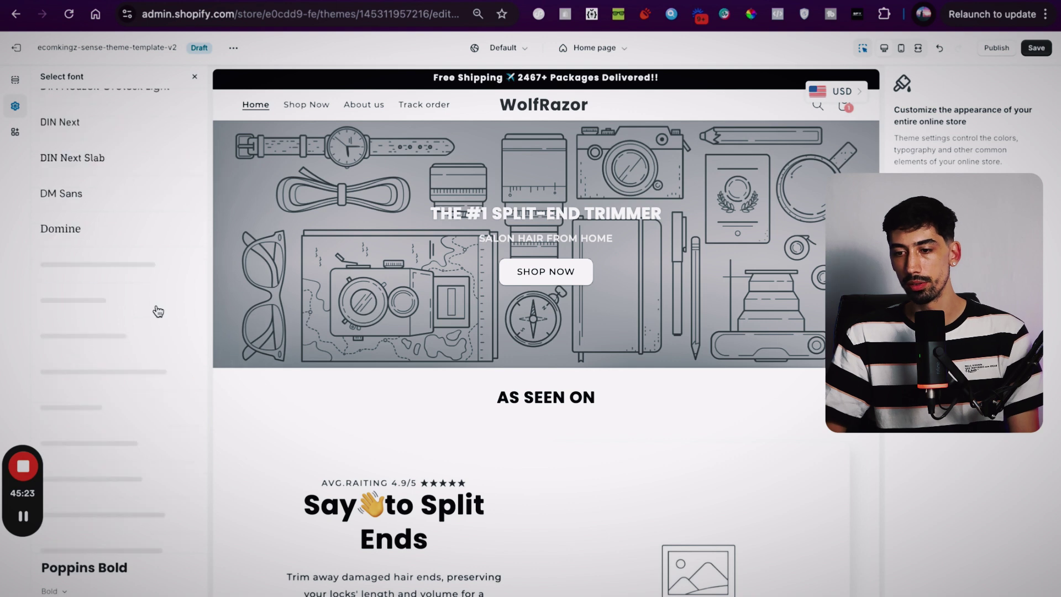
scroll(155, 365, down, 10)
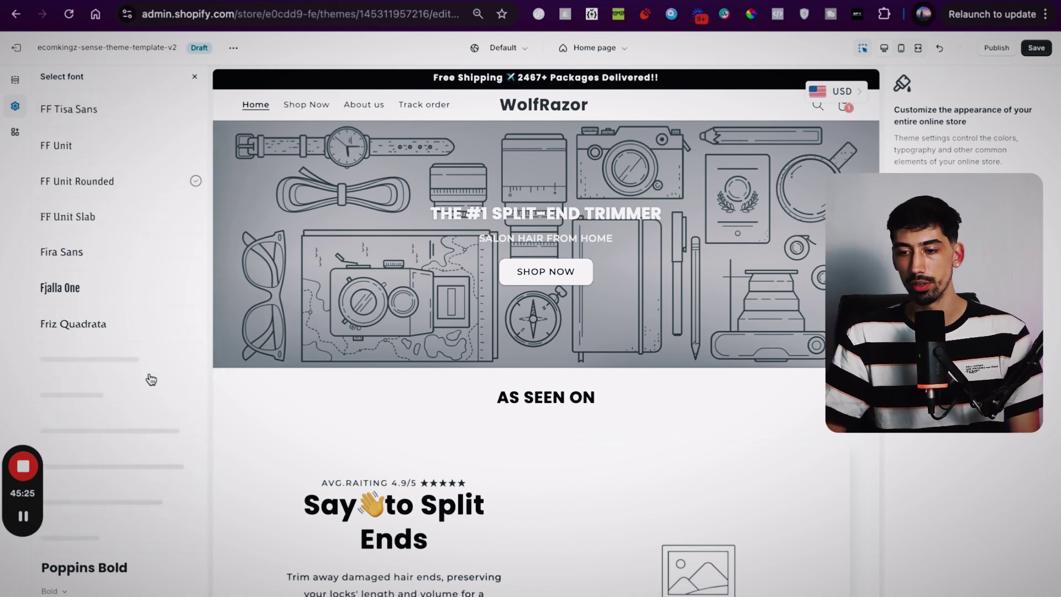
scroll(150, 379, down, 5)
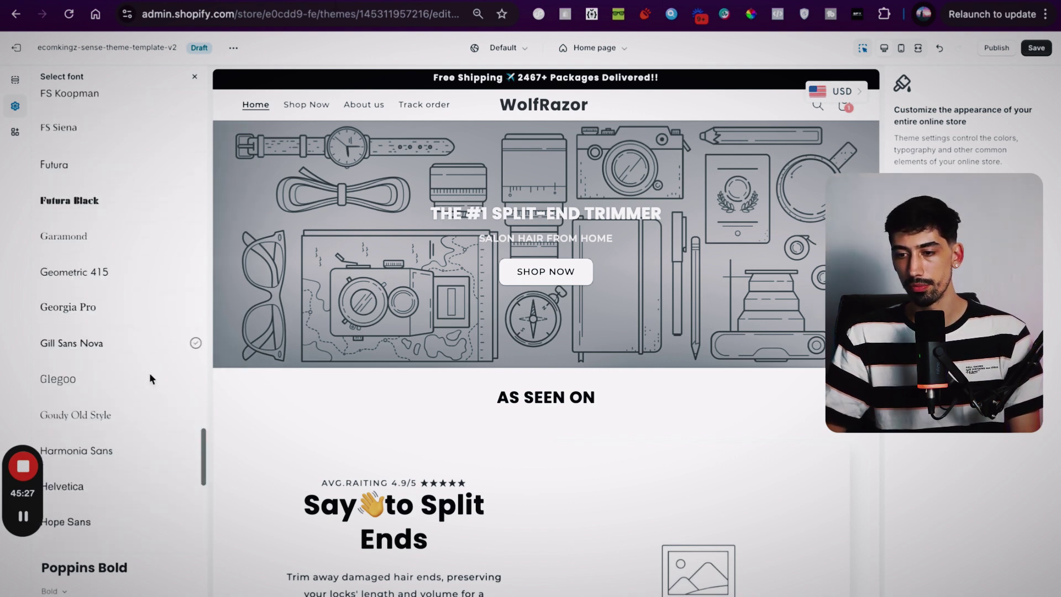
scroll(151, 378, down, 3)
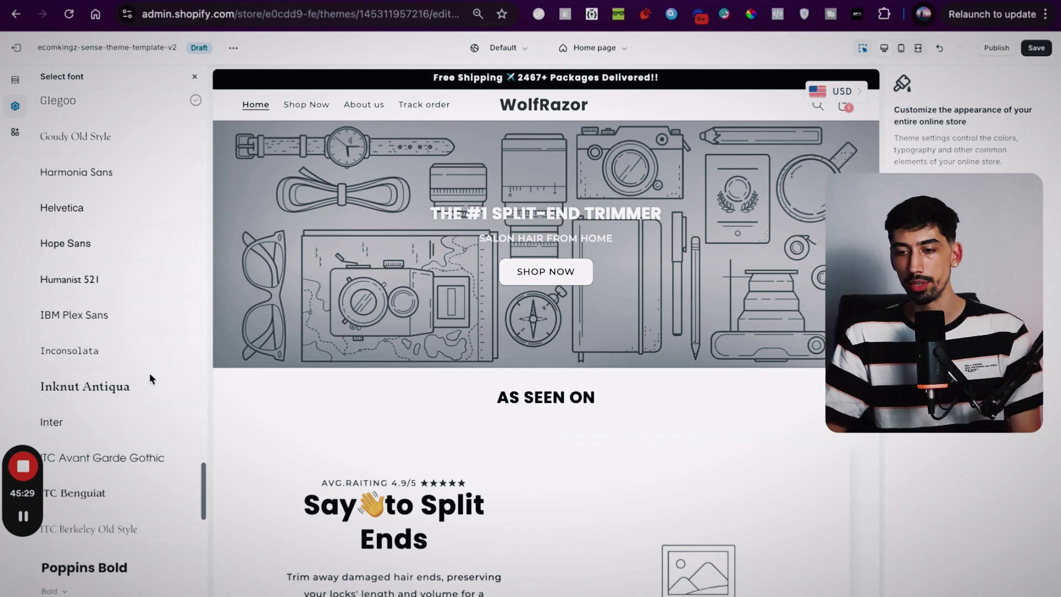
scroll(149, 372, up, 20)
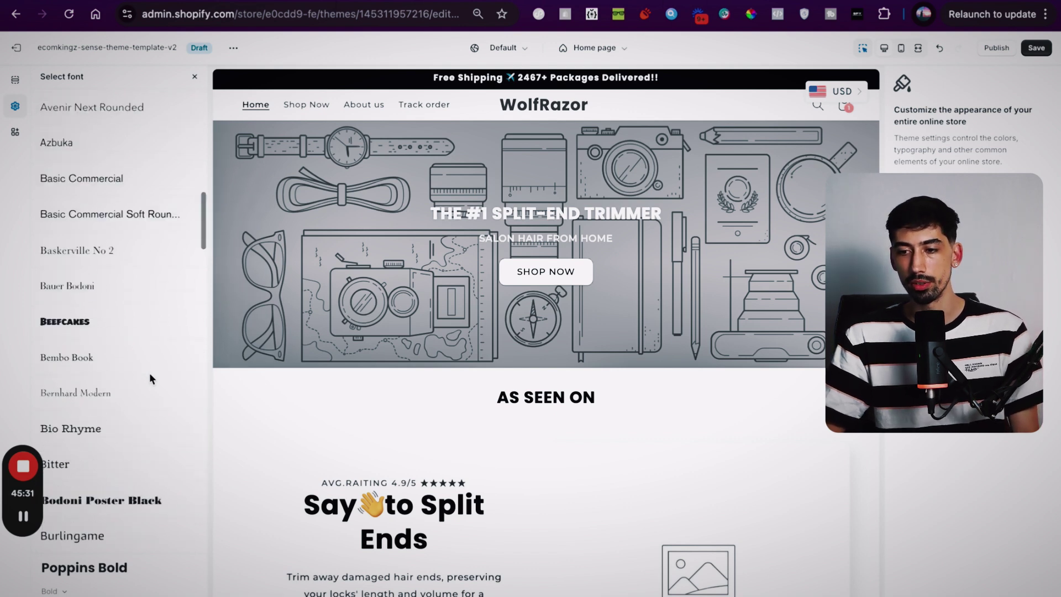
click(195, 77)
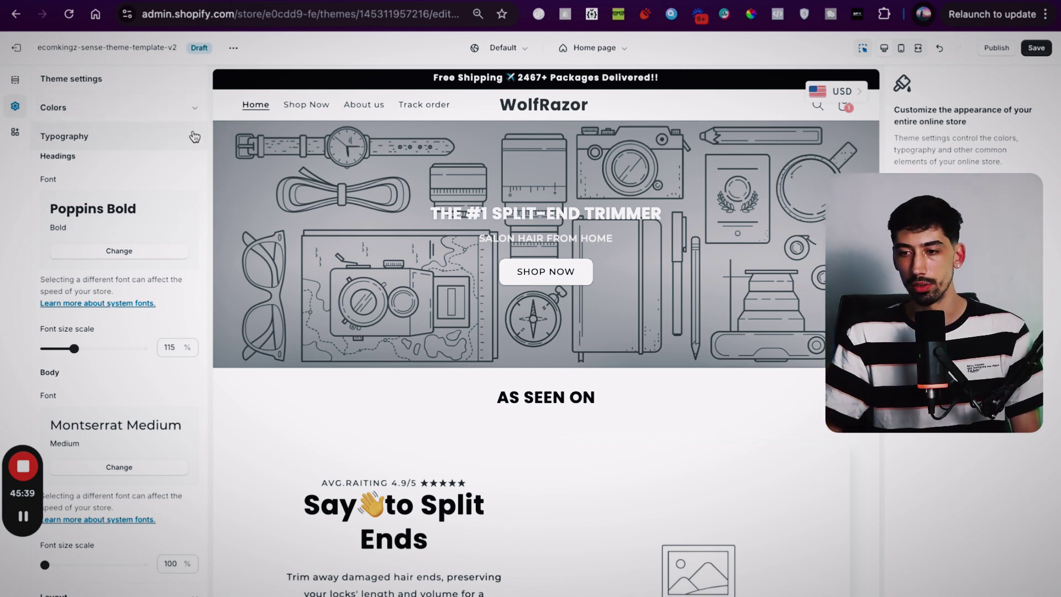
Open the font selection for the theme's body text
click(119, 467)
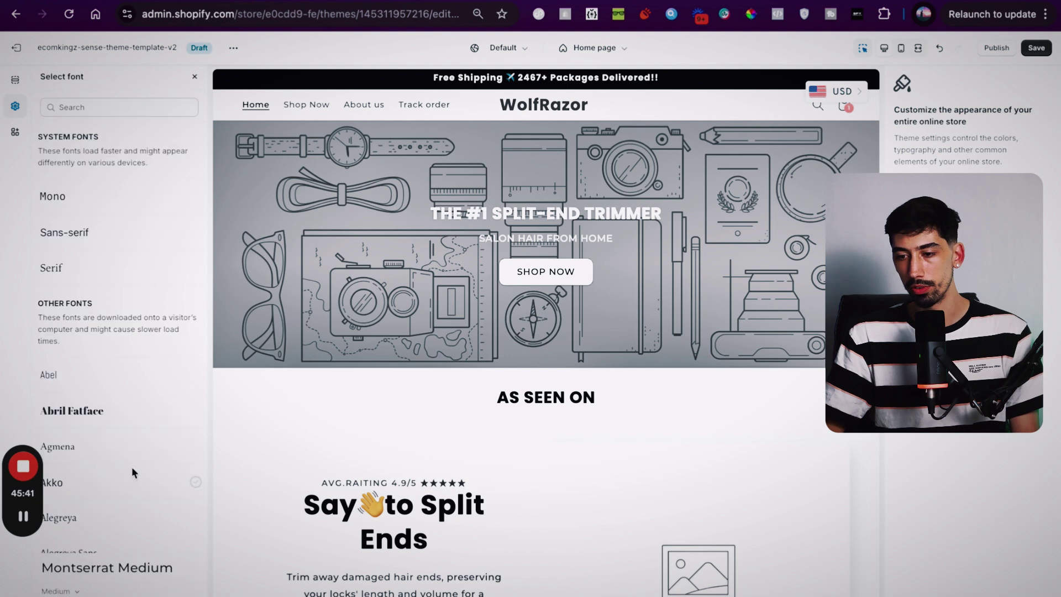
Search the font library for "poppins" and apply Poppins Regular as the theme's body font
click(115, 108)
text(poppins)
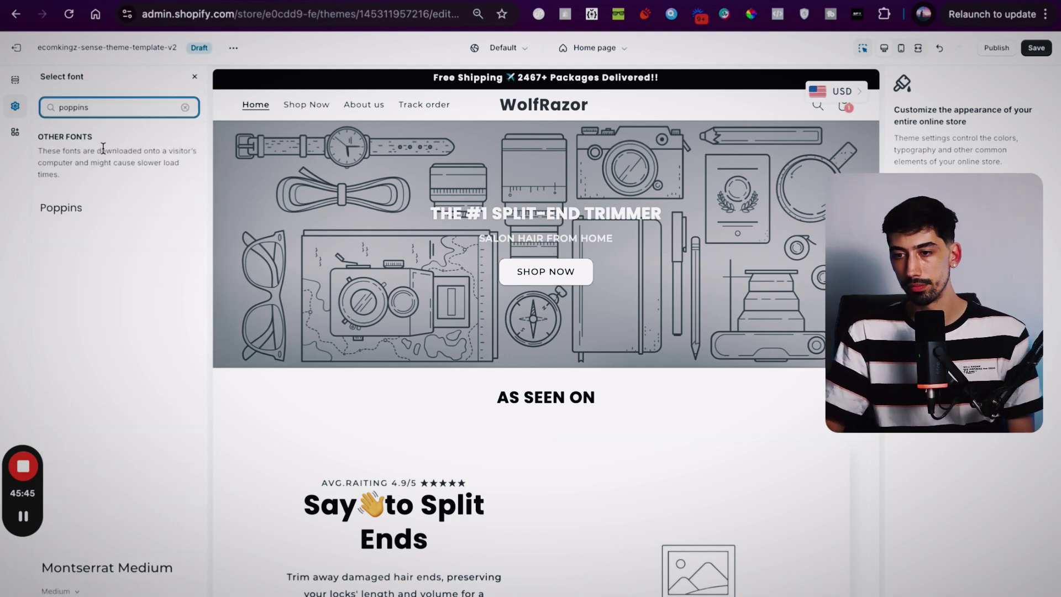
click(99, 217)
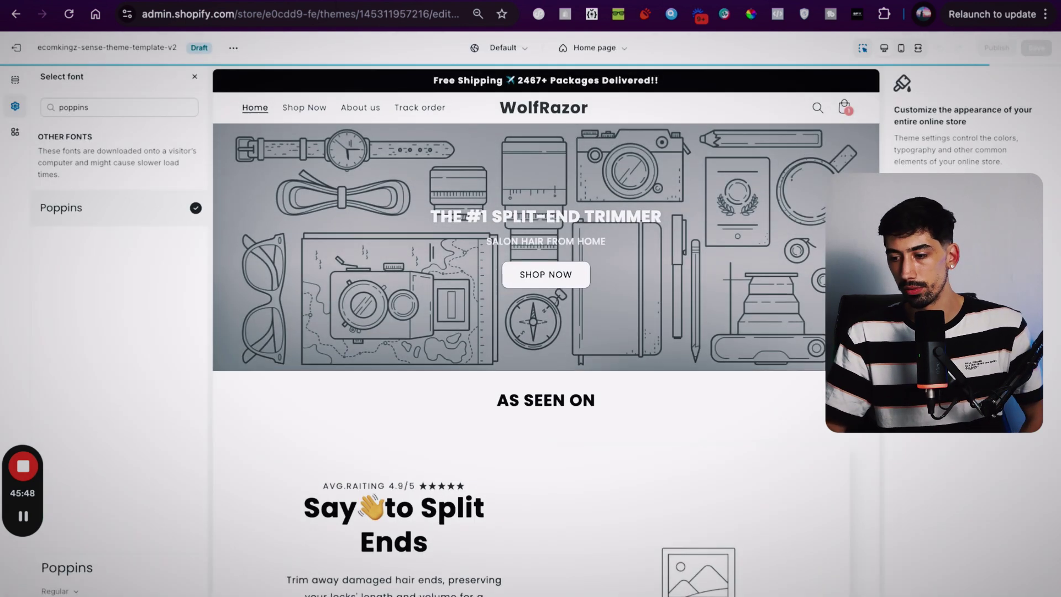
click(182, 594)
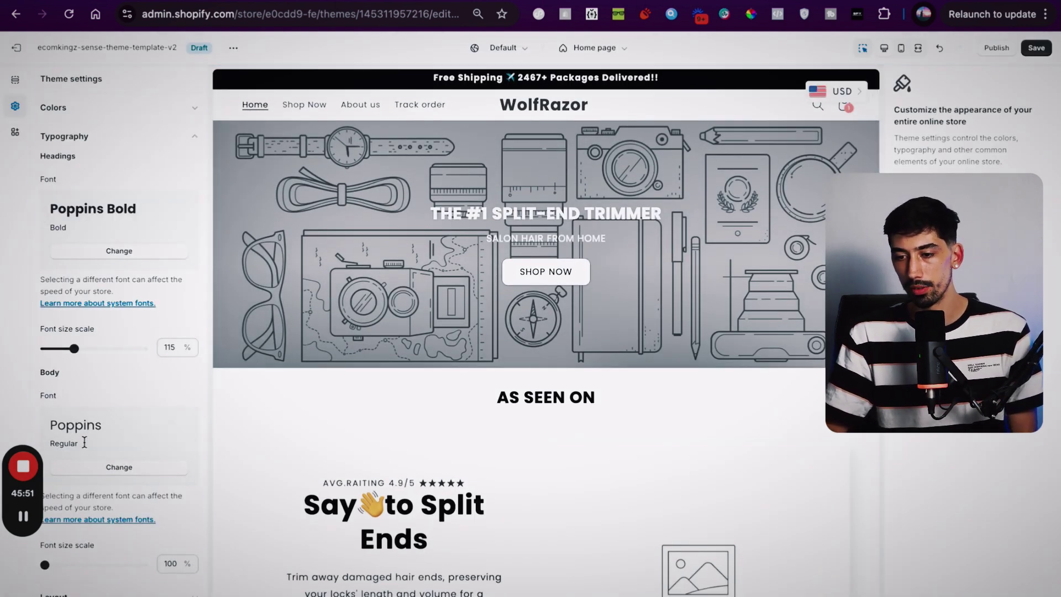
Set the heading font size scale to 105% and close the typography settings
double_click(63, 440)
click(123, 438)
drag(75, 349, 54, 349)
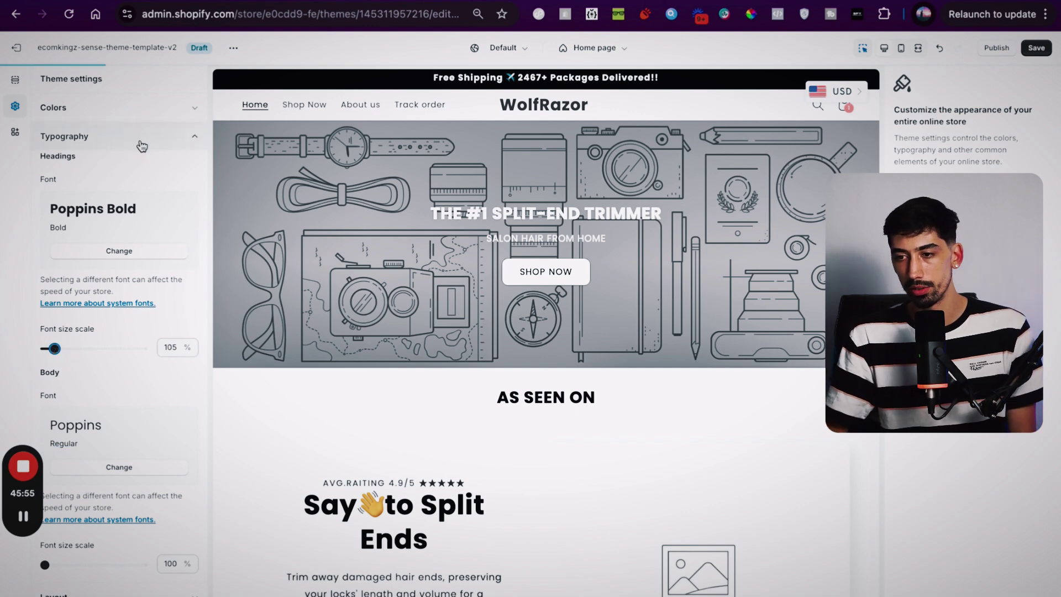
click(148, 141)
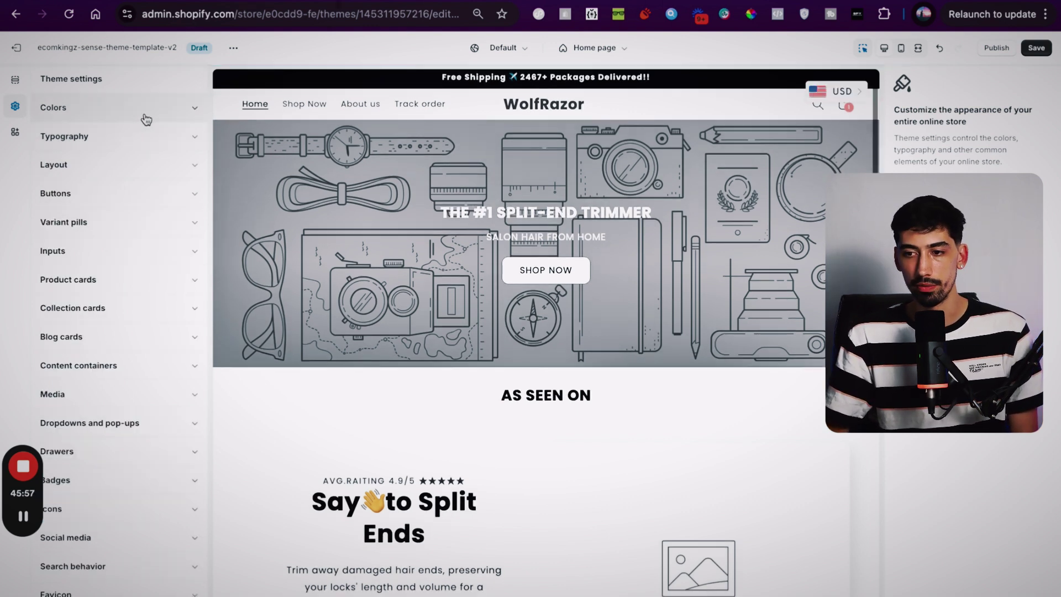
Set the theme's Accent 1 color to #000000 and Accent 2 to #6A6060
click(149, 114)
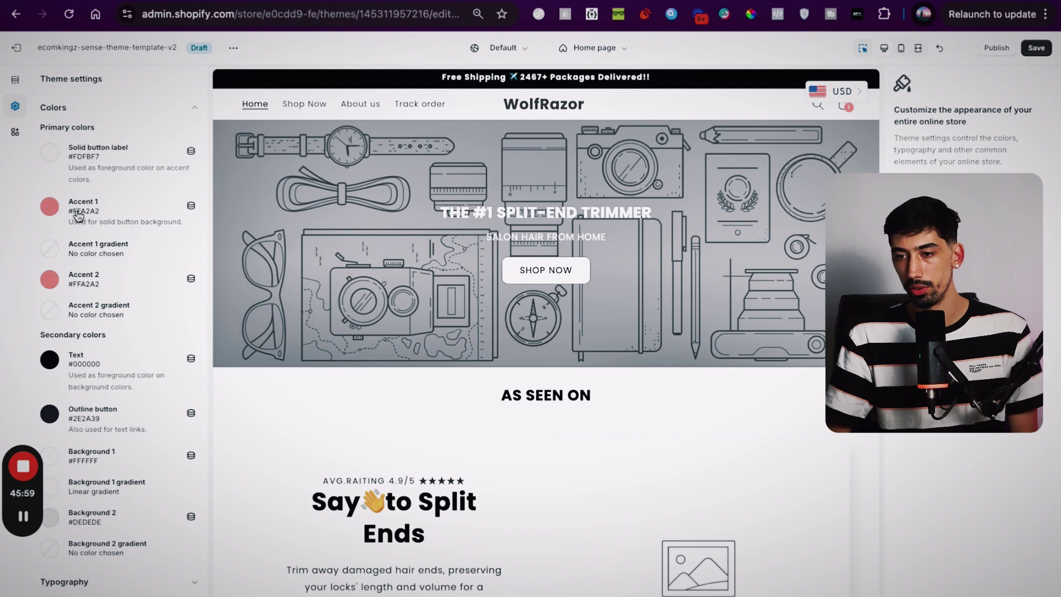
click(50, 208)
click(88, 271)
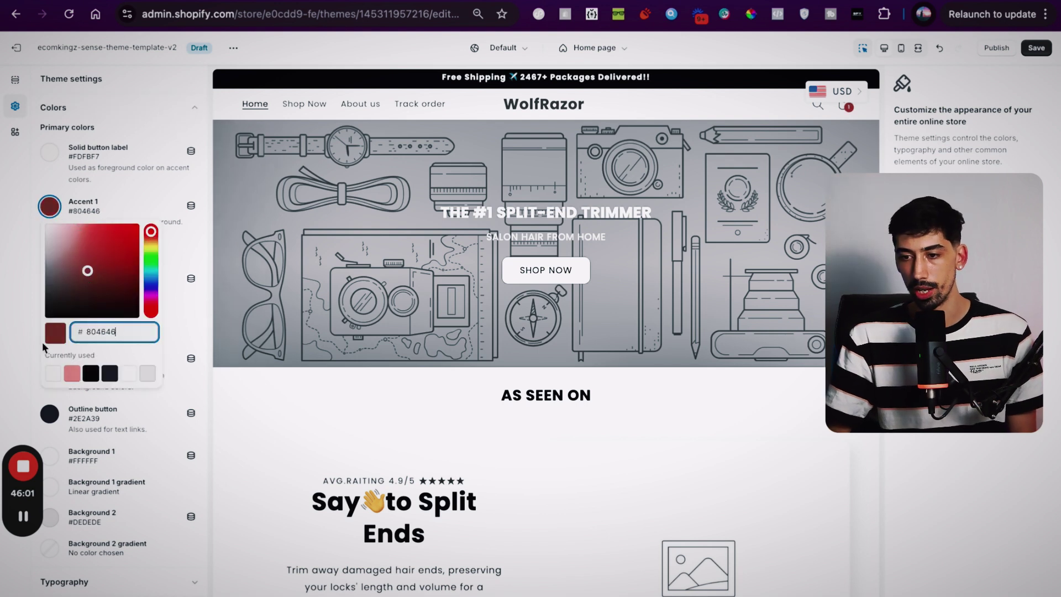
key(ctrl+z)
click(23, 359)
click(51, 283)
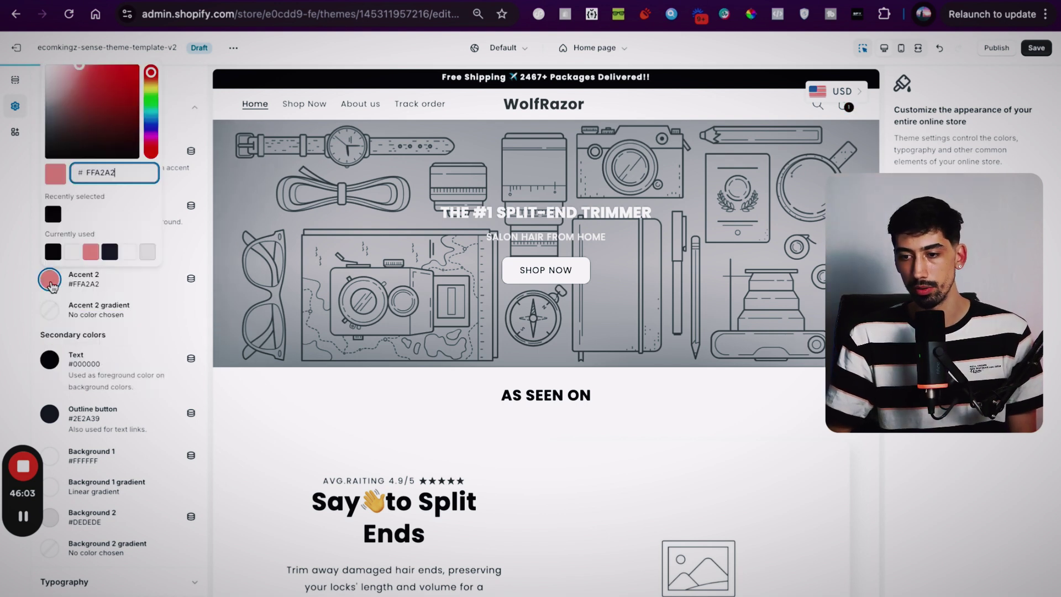
drag(75, 142, 53, 120)
click(19, 182)
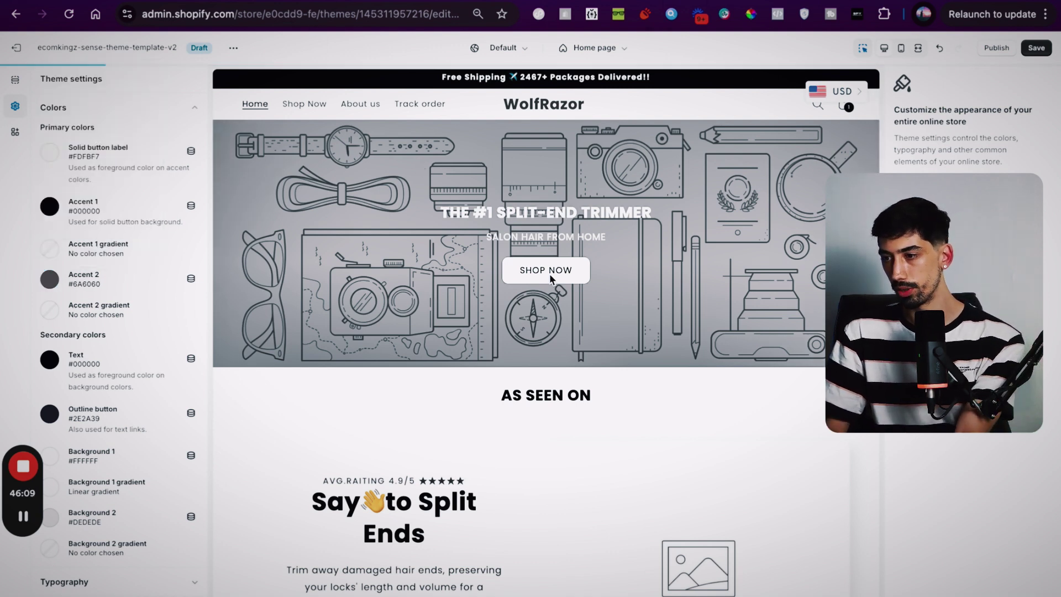
Switch to the myfreebird.com product page, sample the red BUY NOW button with the color picker, and copy its hex code EA2C00
key(ctrl+Tab)
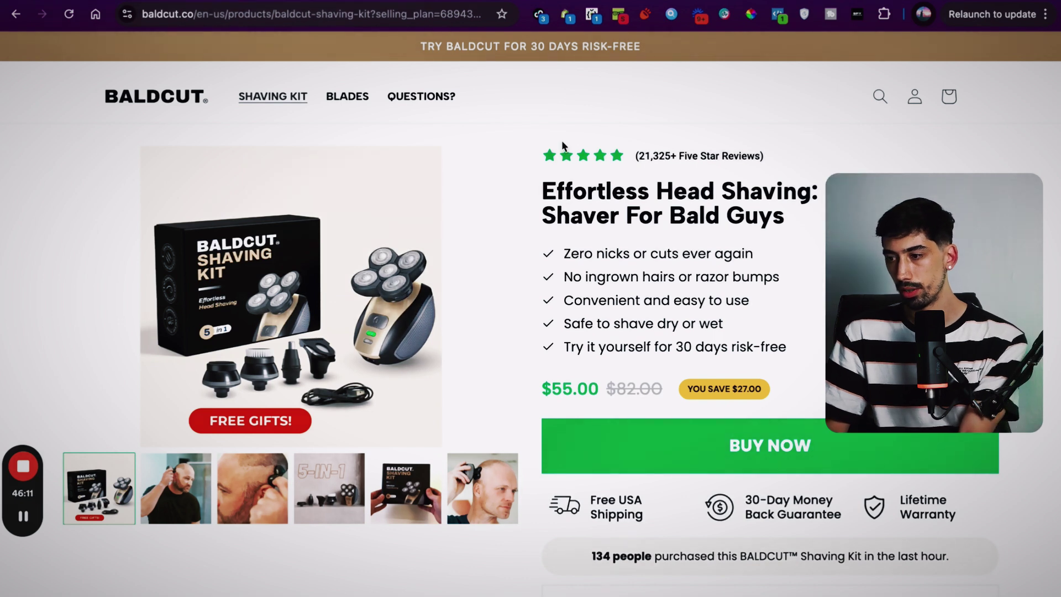
key(ctrl+Tab)
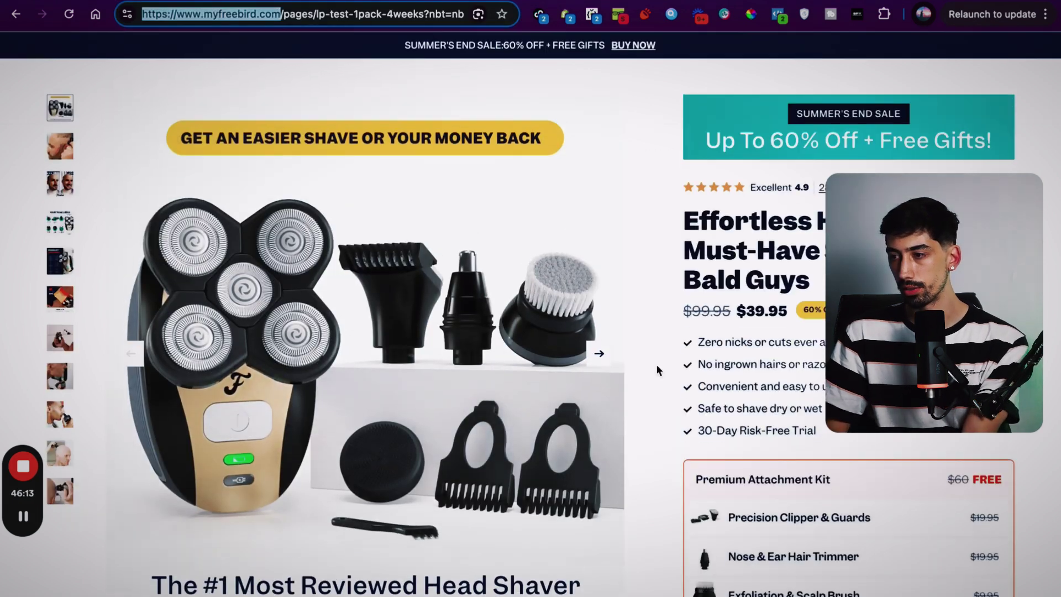
scroll(661, 335, down, 5)
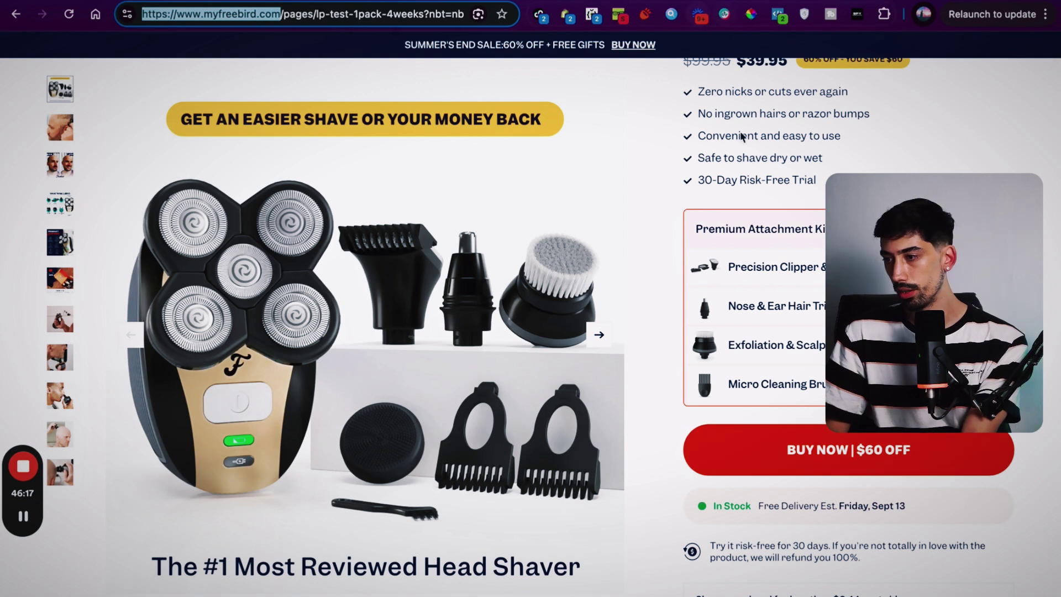
scroll(734, 120, up, 1)
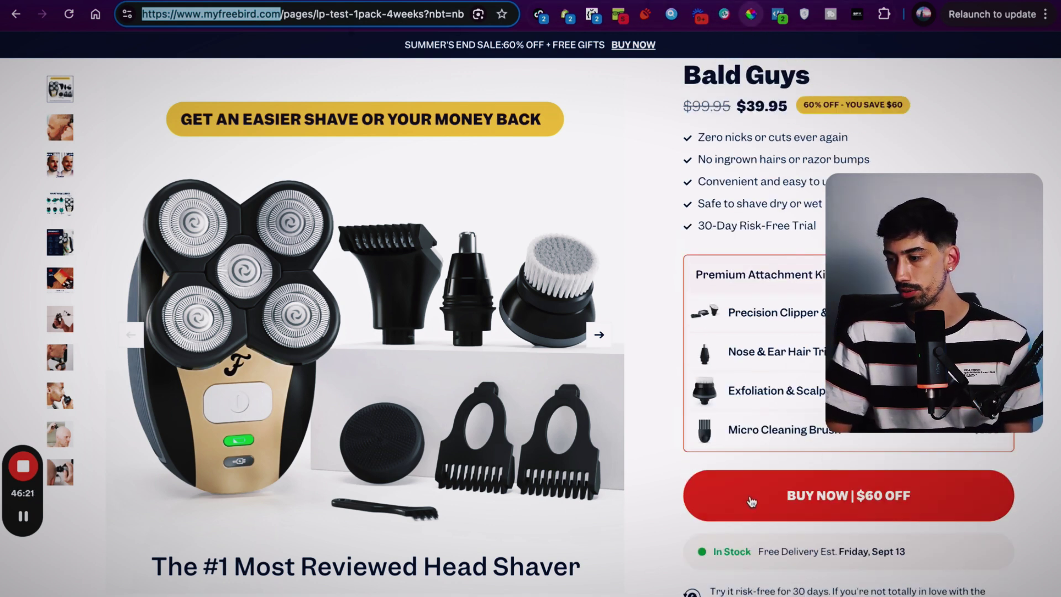
click(751, 14)
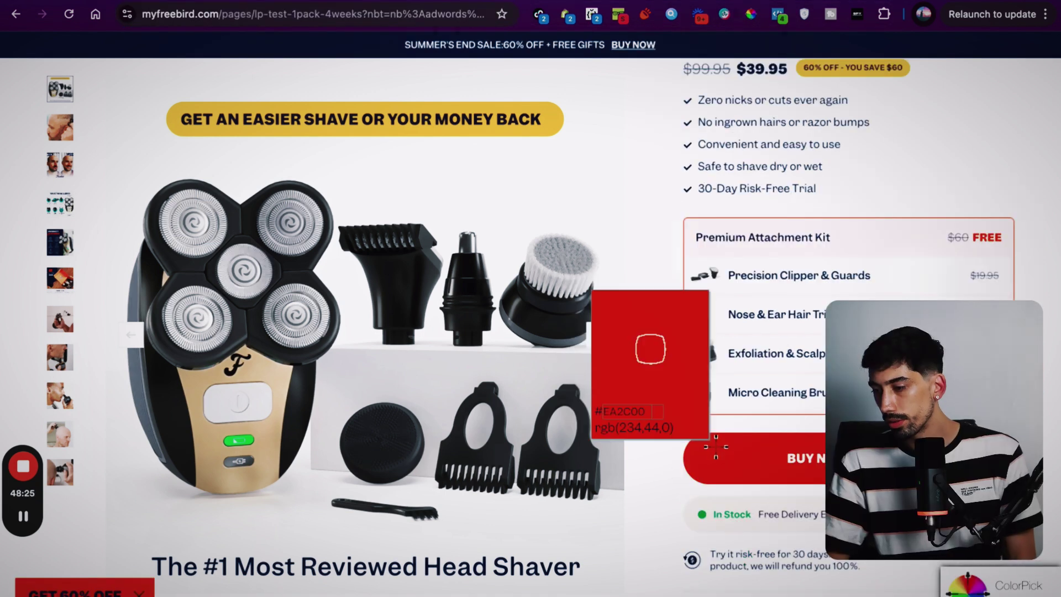
click(719, 443)
key(ctrl+c)
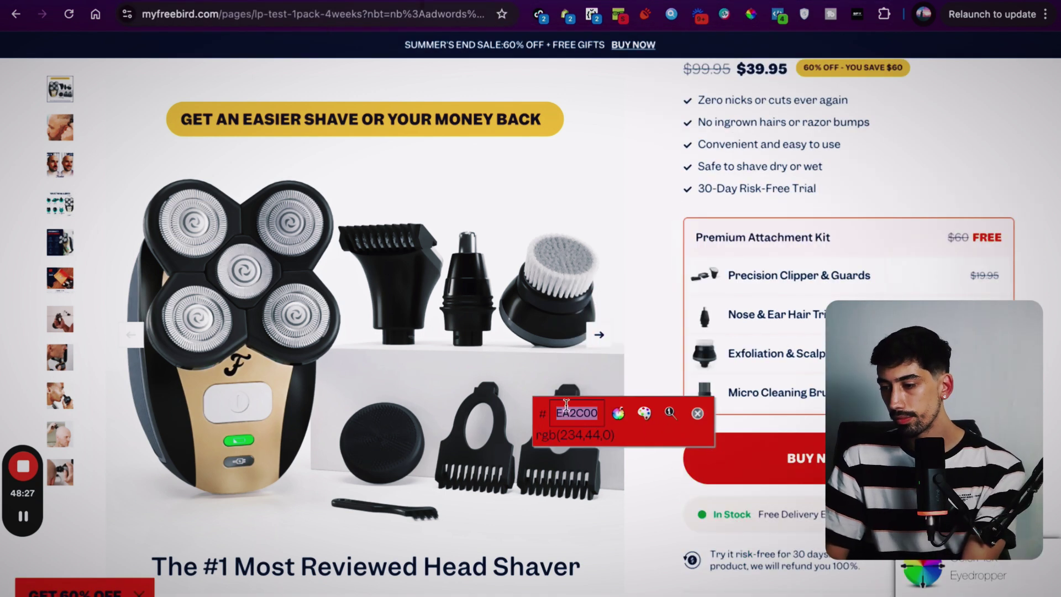
click(698, 414)
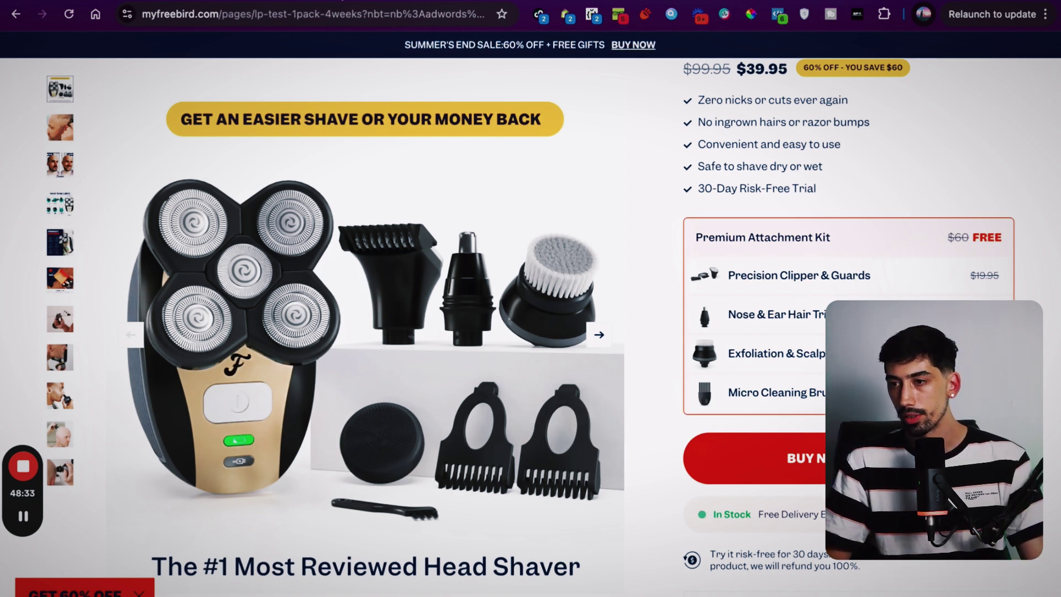
Return to the Shopify theme editor and set the Accent 1 color to the copied #EA2C00
key(ctrl+Tab)
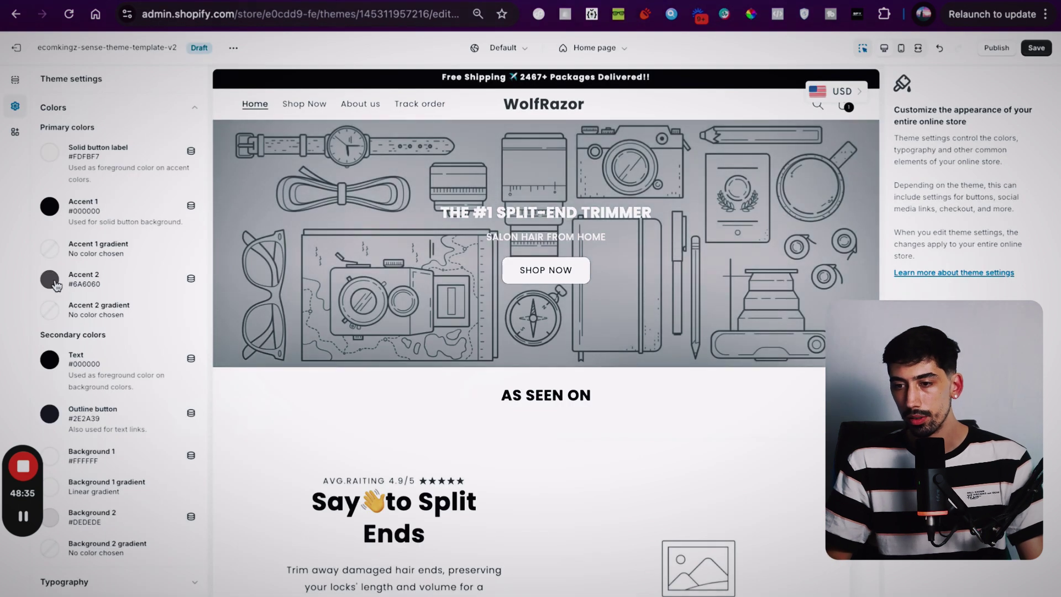
click(50, 207)
double_click(107, 335)
key(ctrl+v)
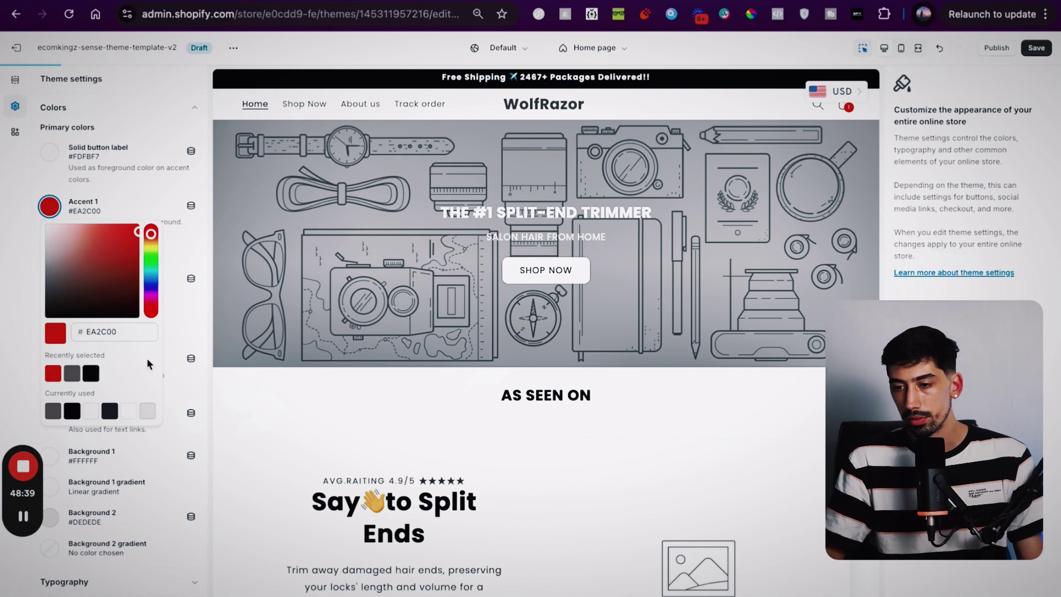
click(12, 316)
Set the Accent 2 color to pure black, #000000
click(49, 279)
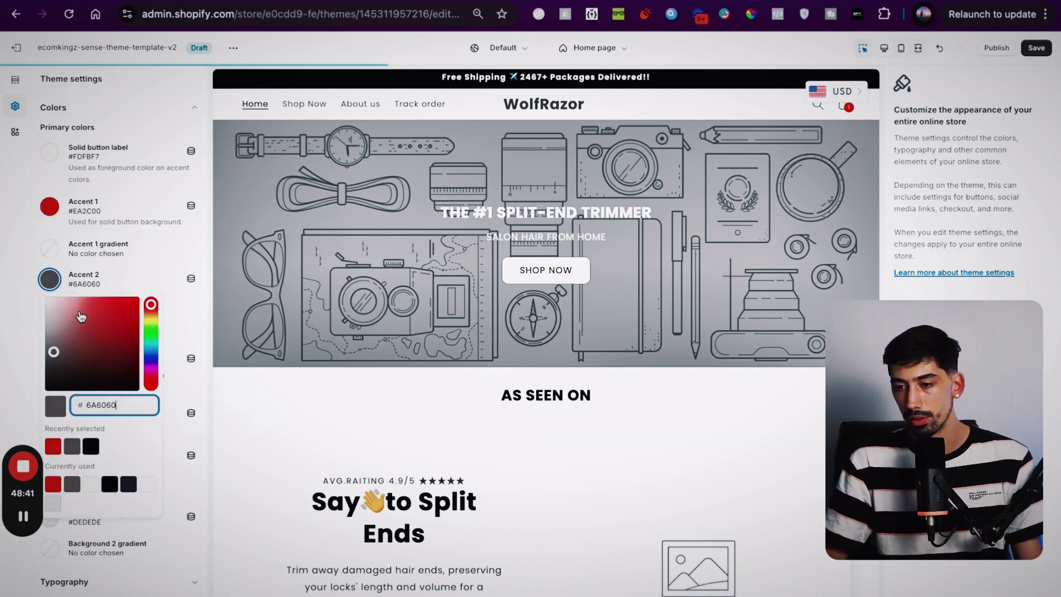
drag(66, 376, 60, 390)
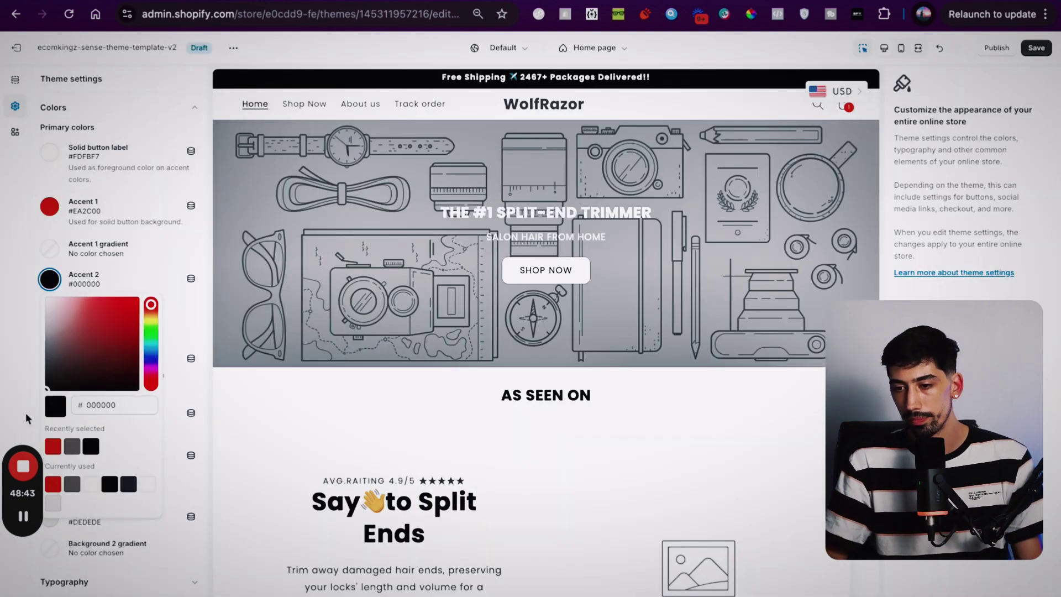
click(12, 319)
Check the accent color in the home page preview, stay in the editor when asked about leaving, and save the theme
scroll(356, 433, down, 5)
scroll(356, 433, left, 5)
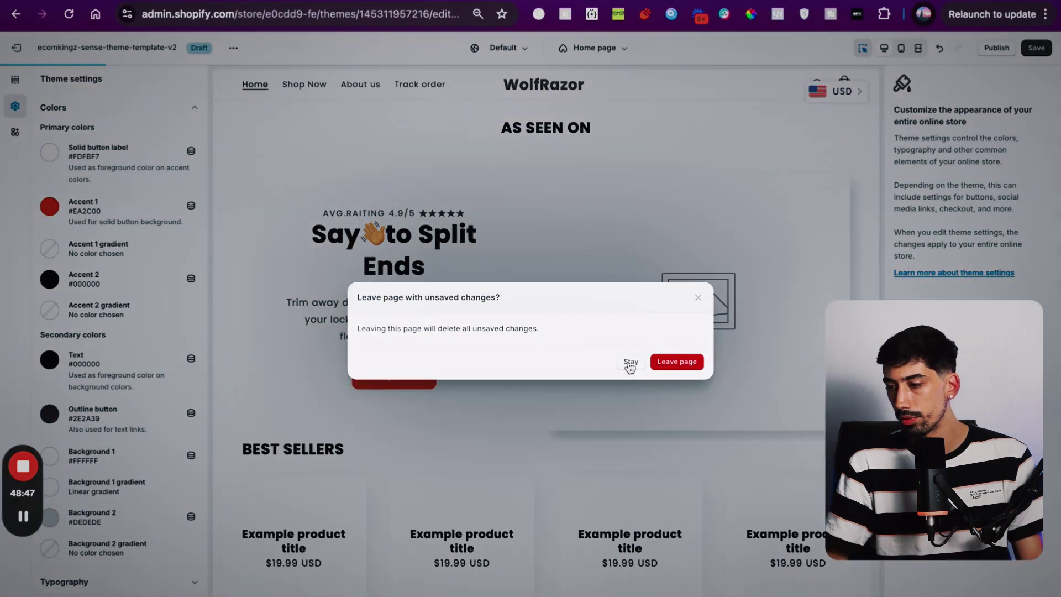
click(630, 362)
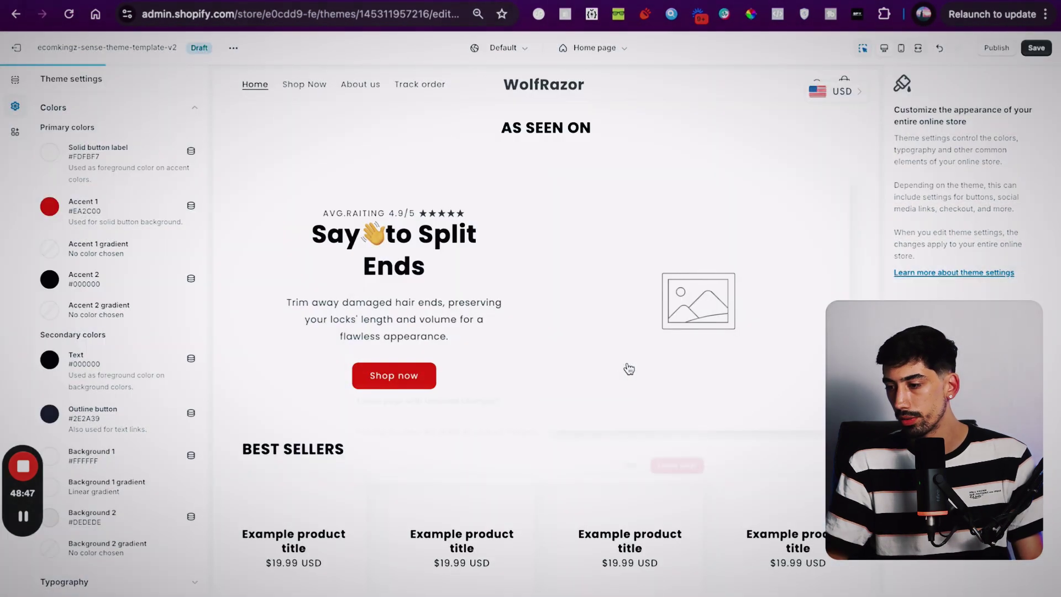
scroll(497, 232, up, 5)
click(1030, 51)
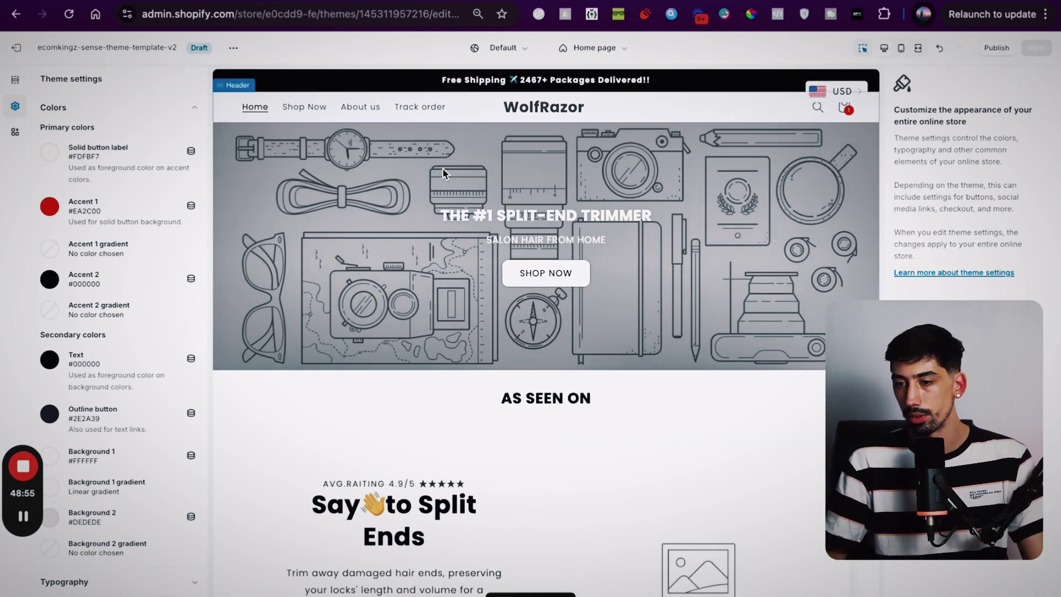
Set the header's logo image to the existing wolfrazor_logo PNG from the store's files
scroll(382, 296, down, 4)
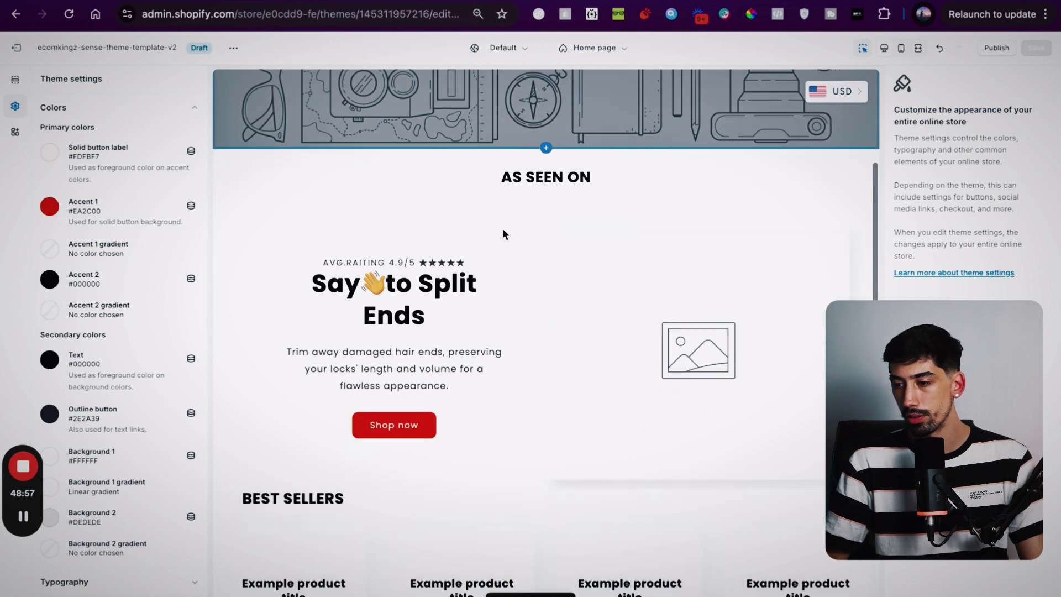
scroll(502, 228, up, 5)
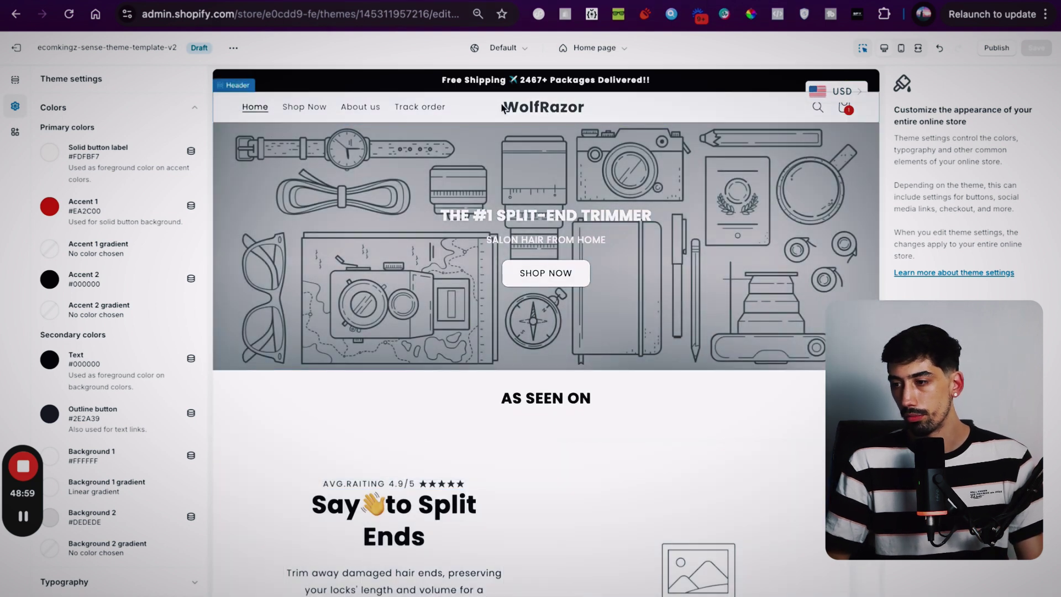
click(619, 116)
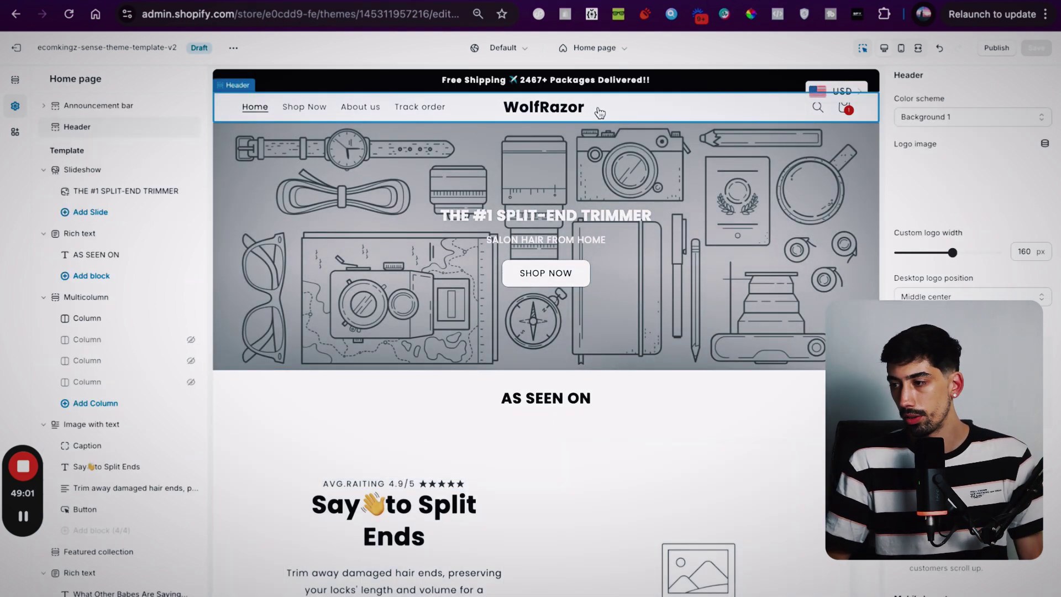
click(967, 175)
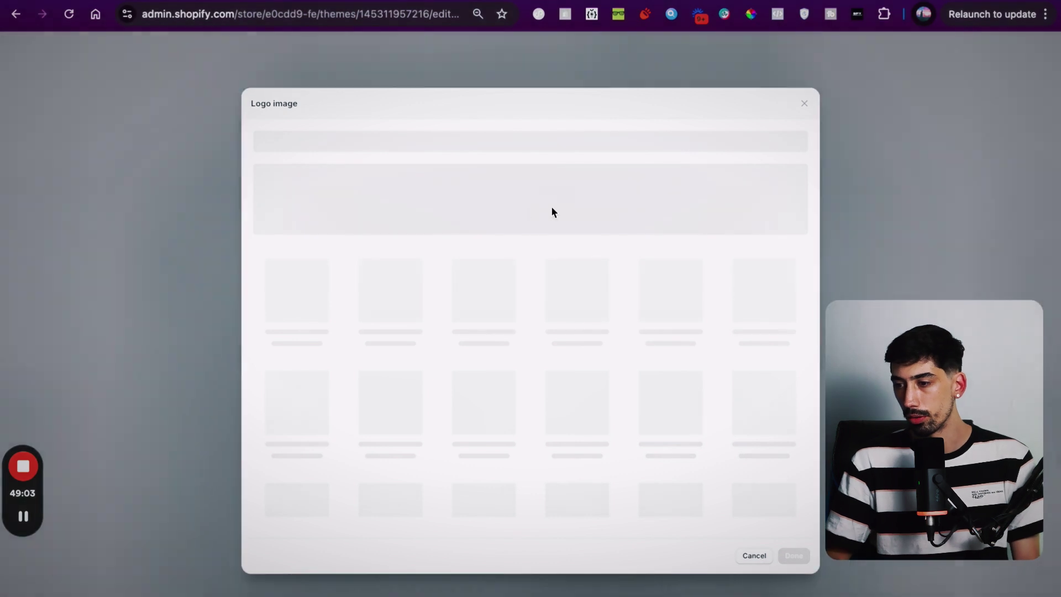
scroll(550, 330, down, 5)
scroll(539, 367, down, 5)
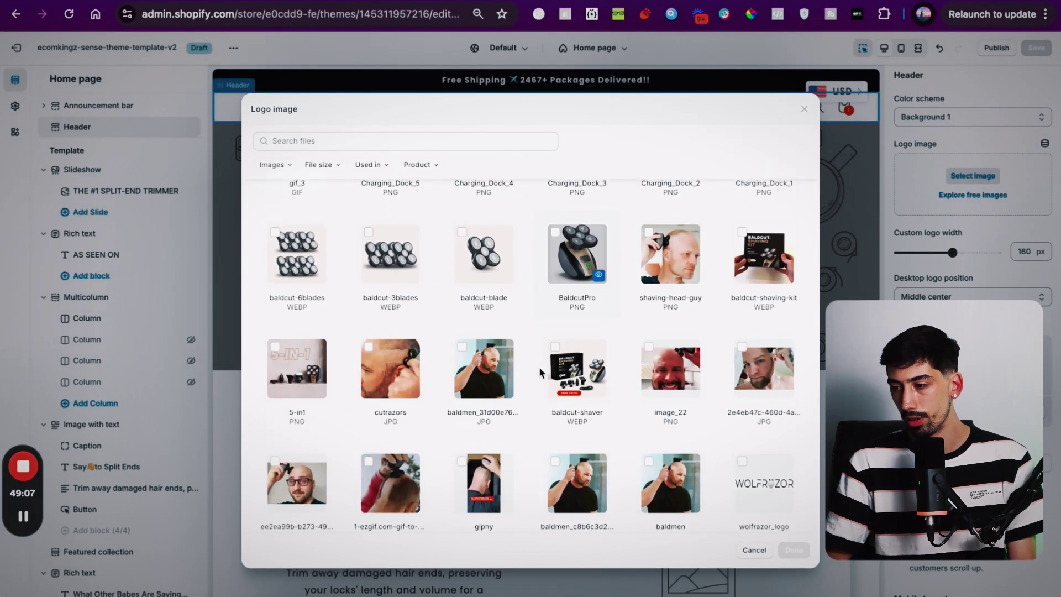
click(742, 445)
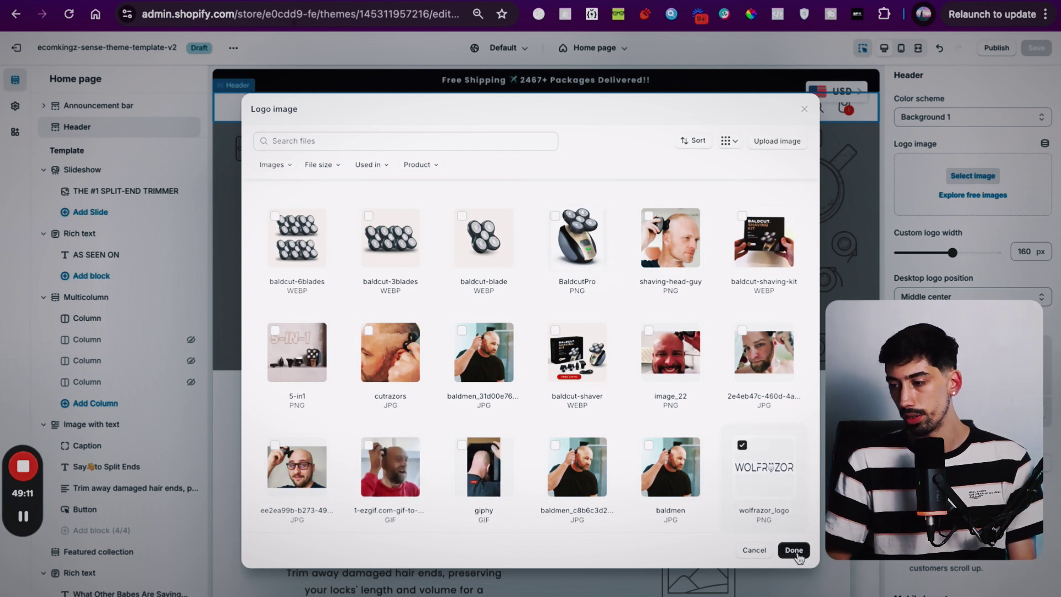
click(794, 550)
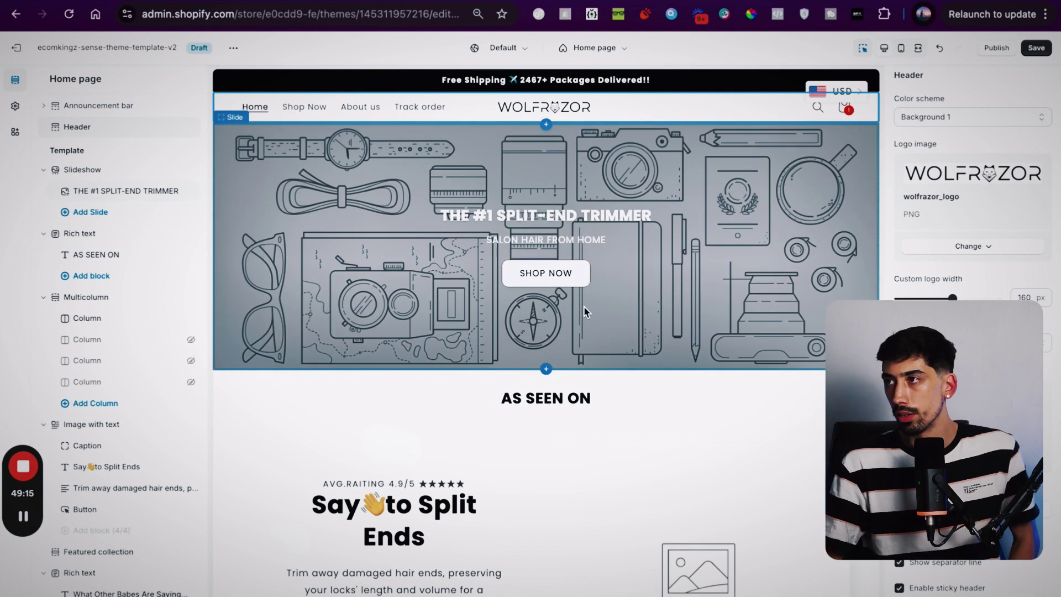
Replace the visible announcement bar text with "TRY YOURS RISK FREE FOR 30 DAYS!"
click(623, 83)
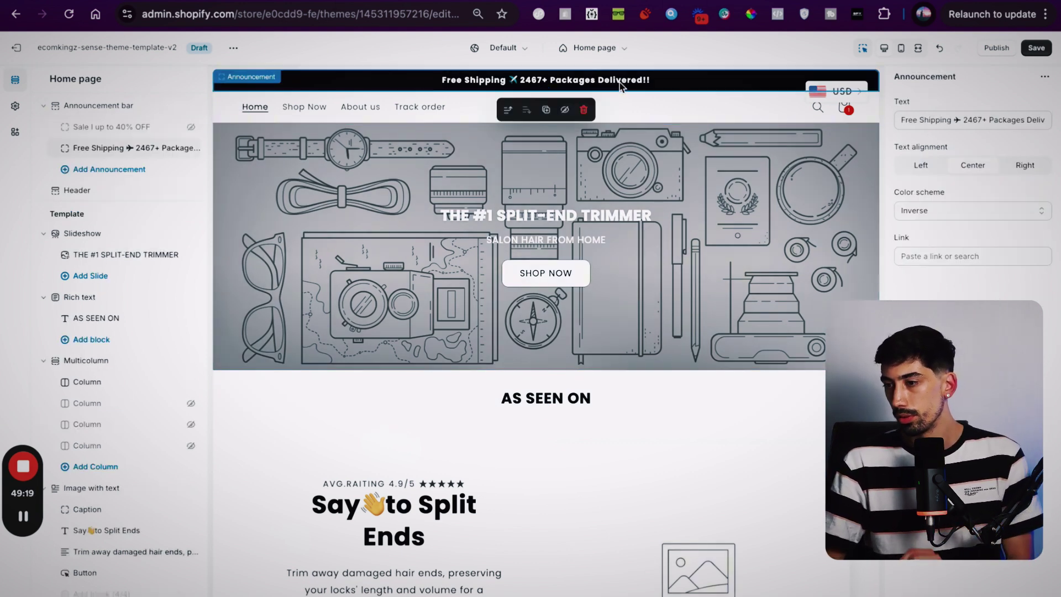
triple_click(944, 121)
text(T)
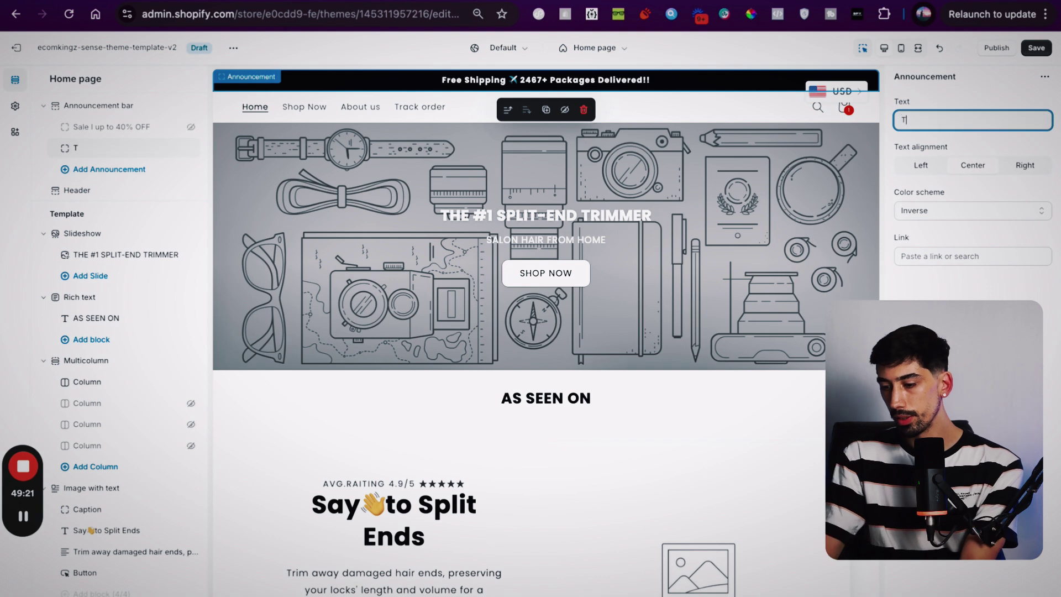
text(RY YOURS RISK FREE)
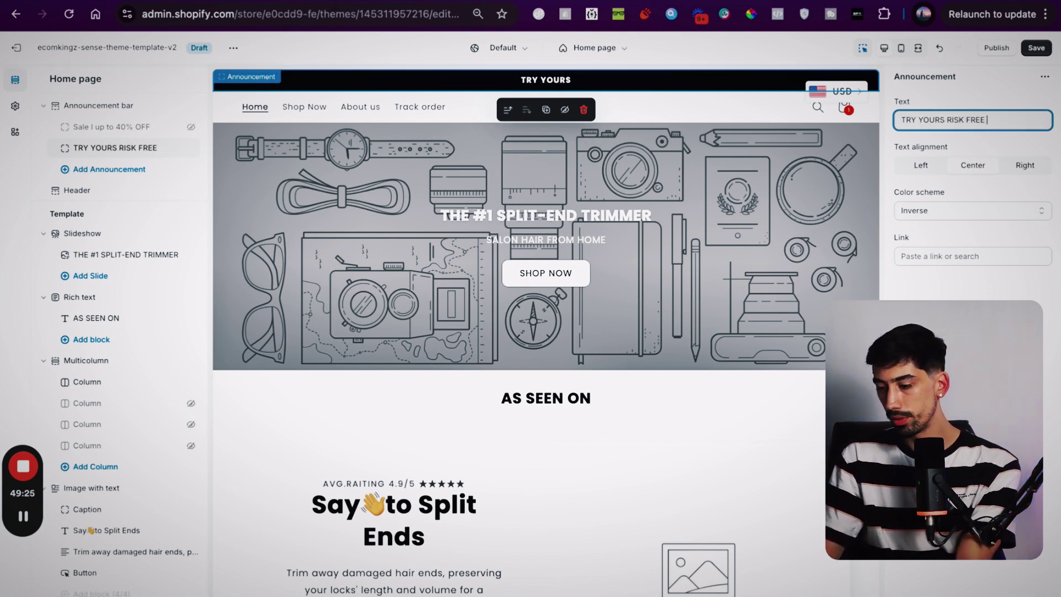
text( FOR 30 DAYS!)
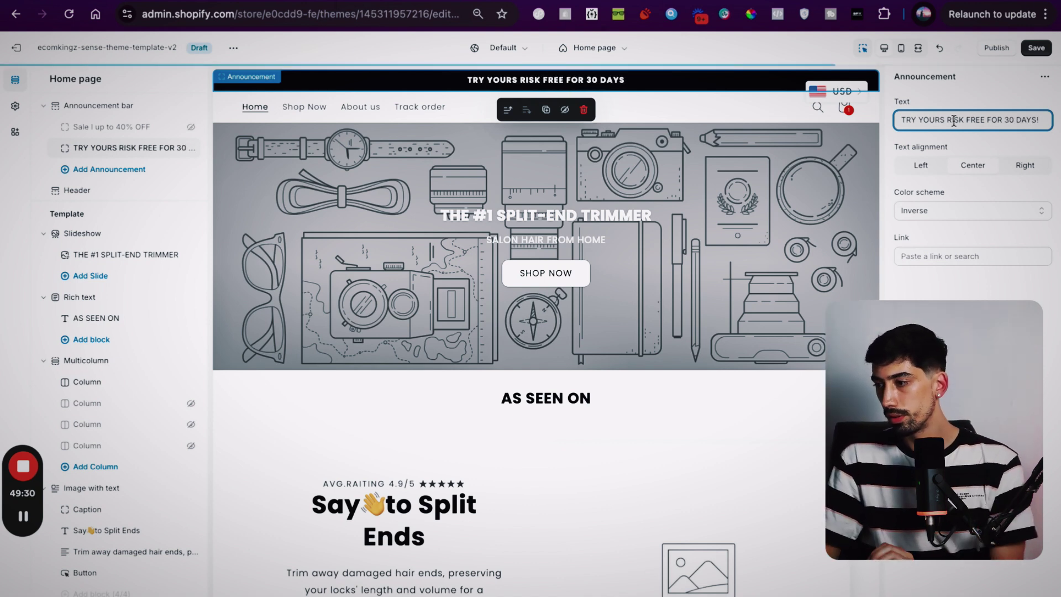
click(989, 93)
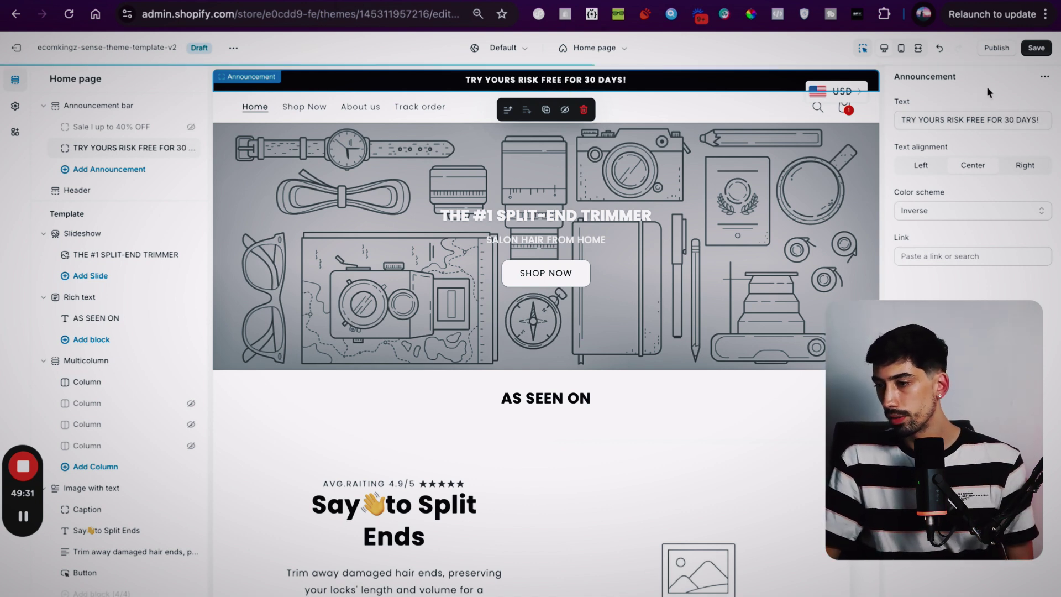
Save the theme and switch the editor from the home page to the Default product template
click(1037, 49)
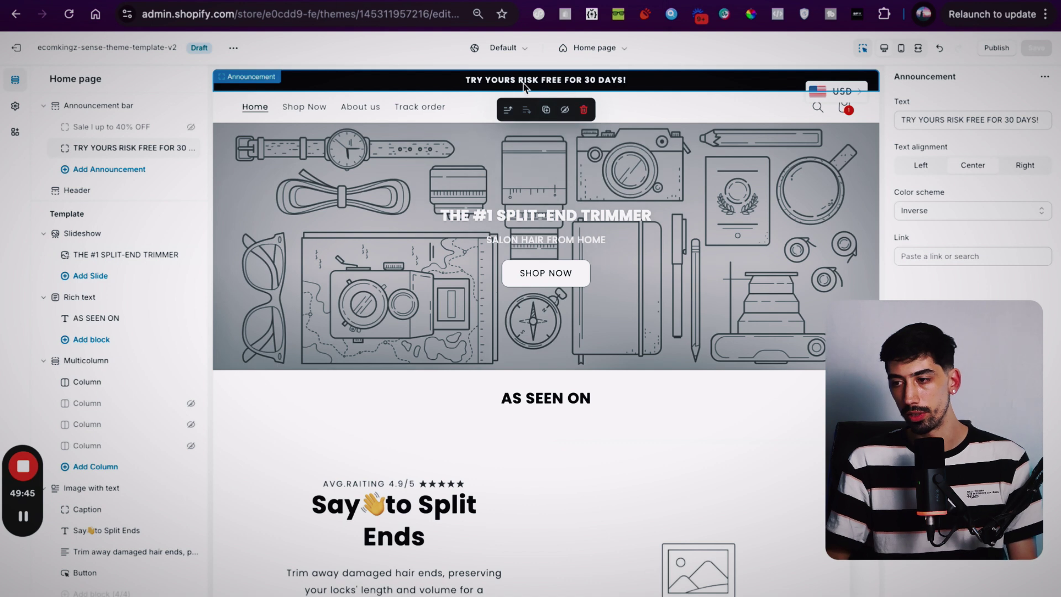
scroll(372, 374, down, 3)
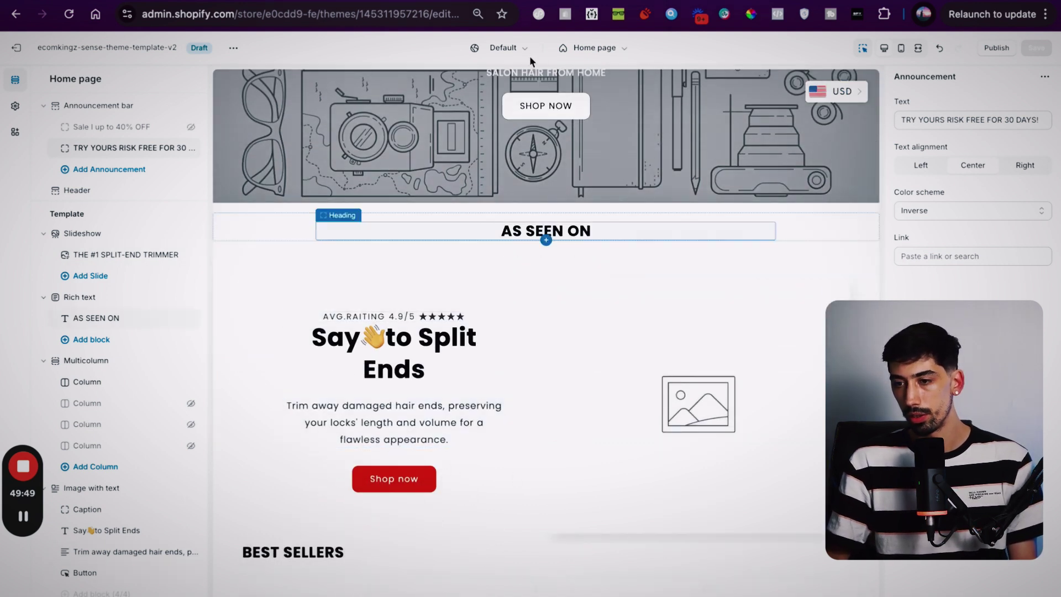
click(586, 55)
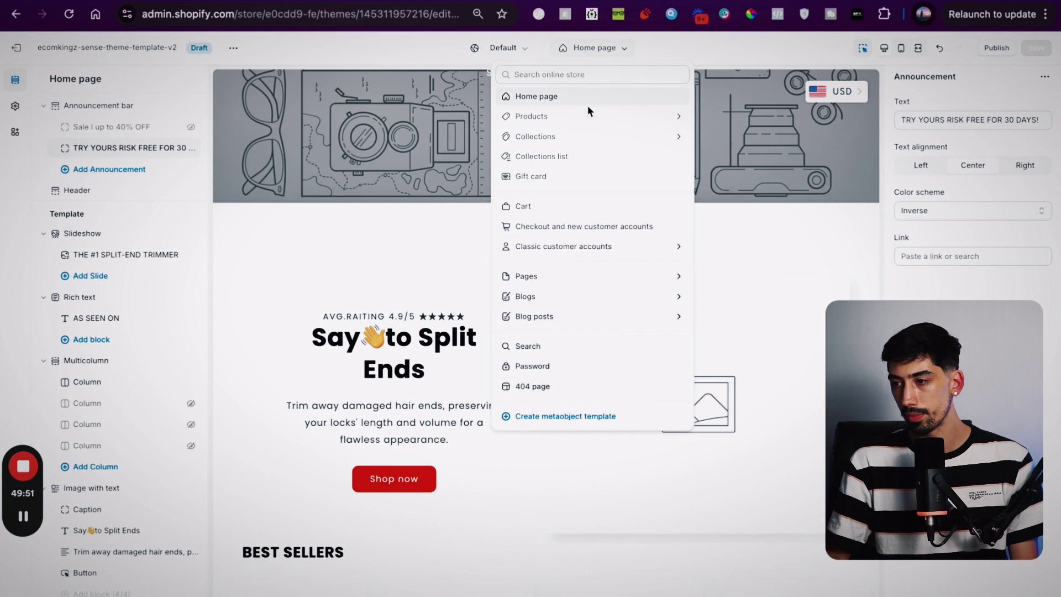
click(549, 119)
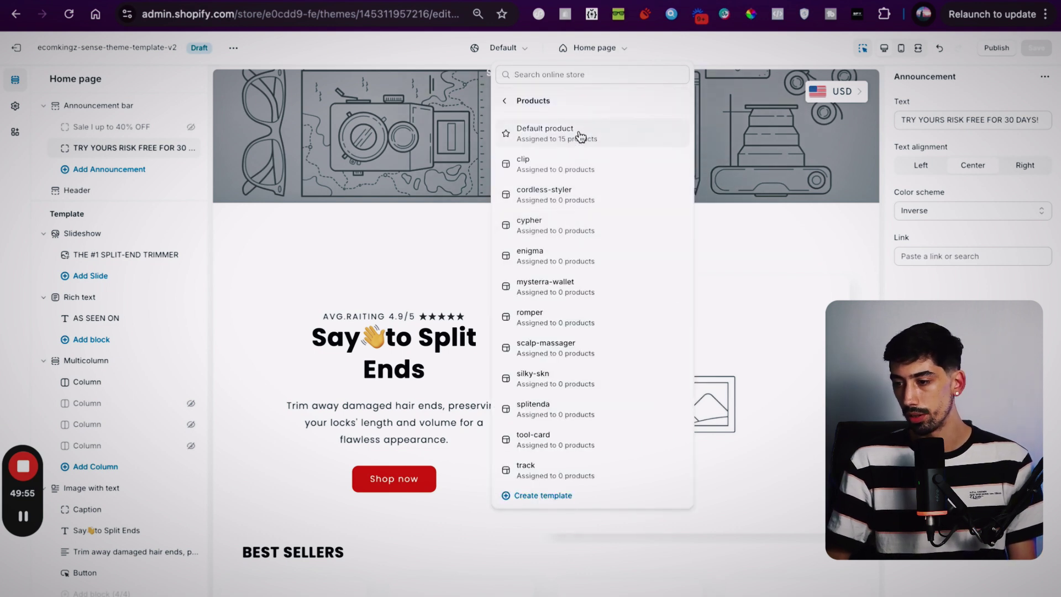
click(580, 136)
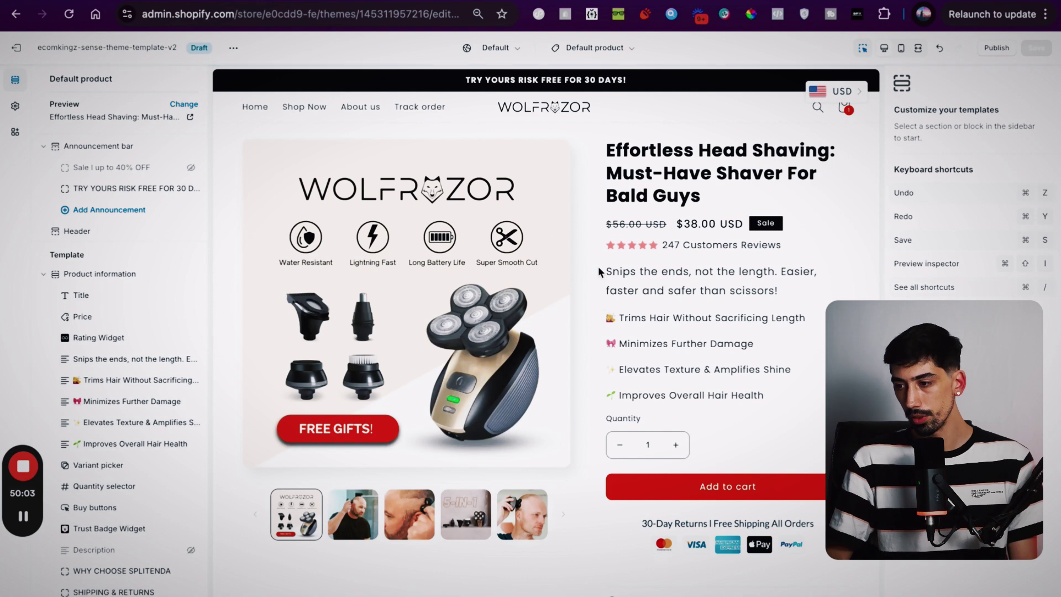
Review the Product information section and the app blocks available to add to it, without adding one
scroll(141, 340, down, 3)
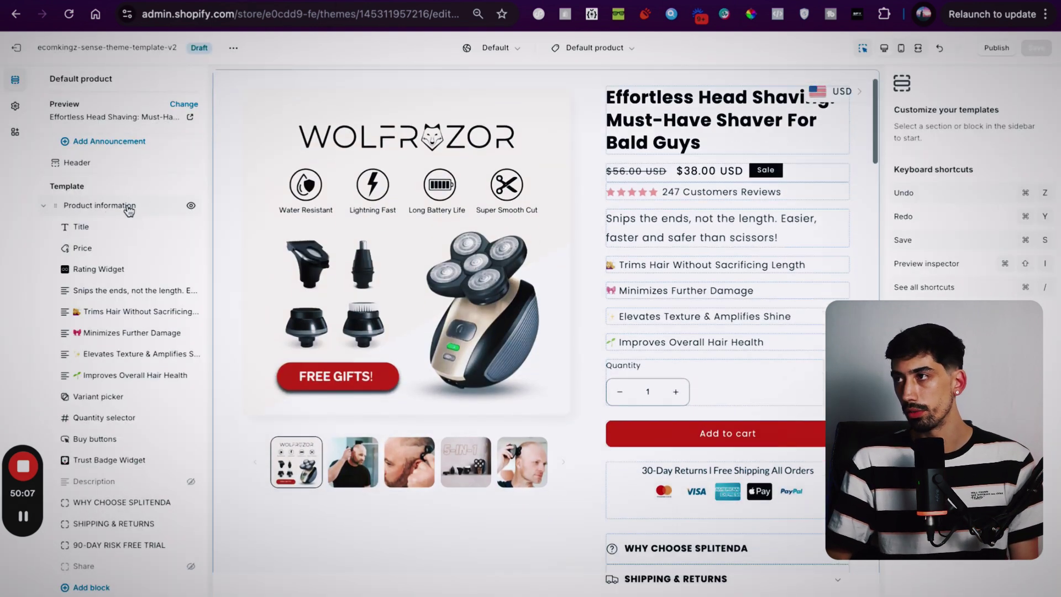
mouse_move(128, 244)
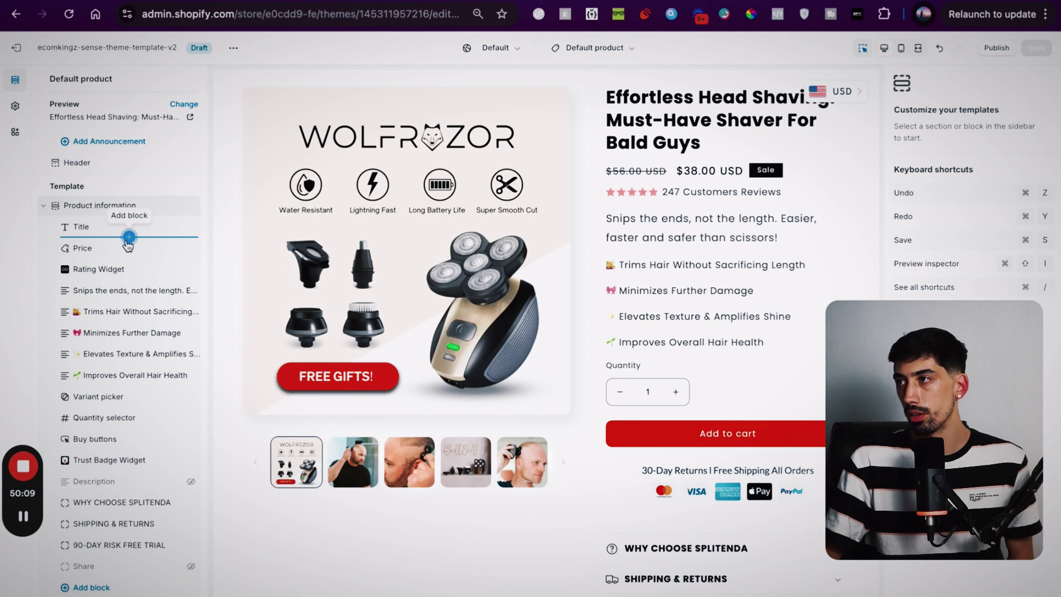
click(118, 207)
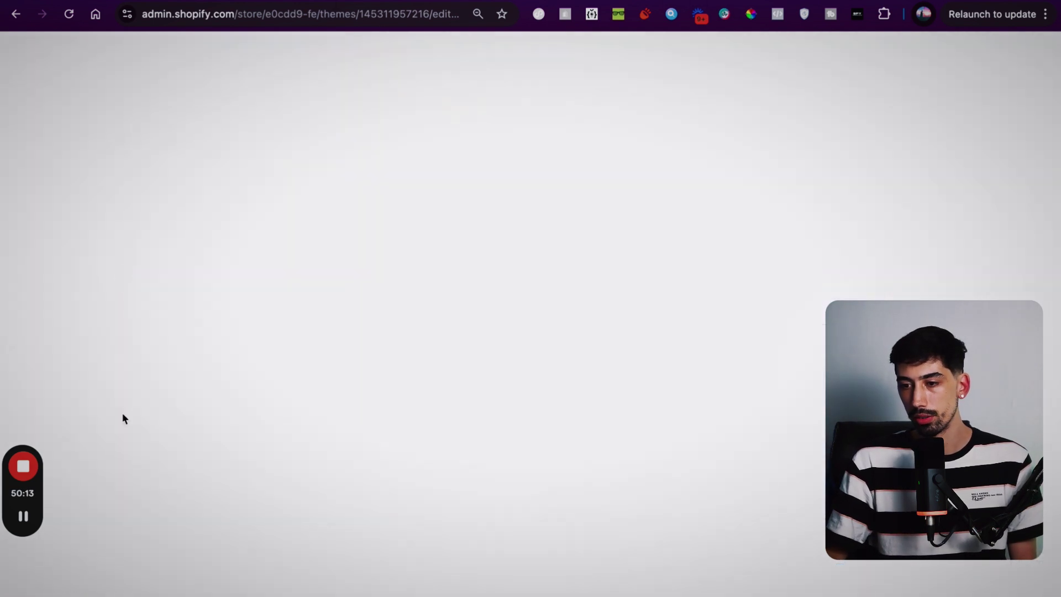
scroll(127, 374, down, 2)
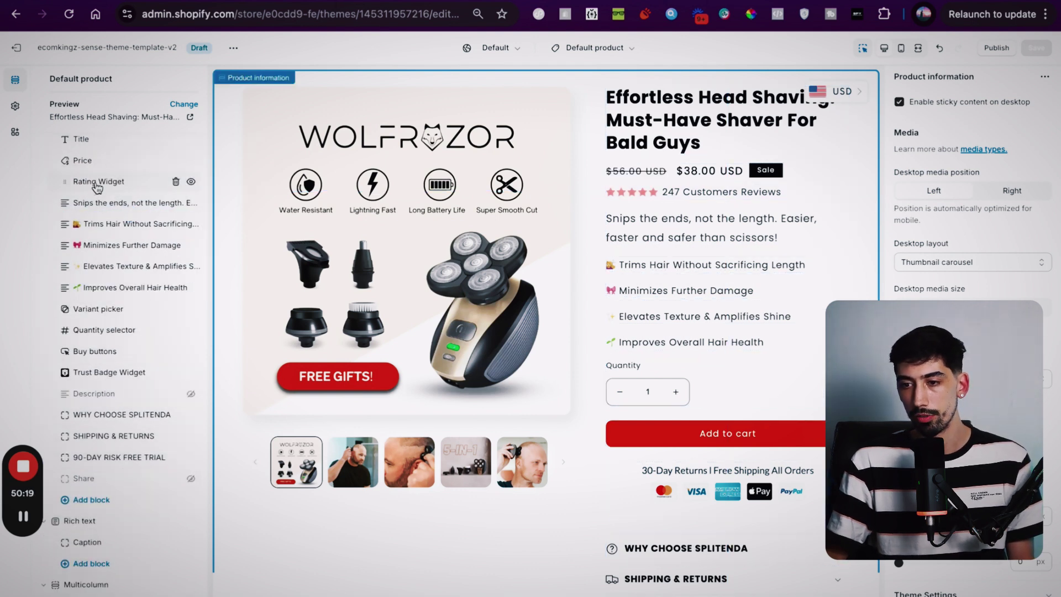
click(105, 500)
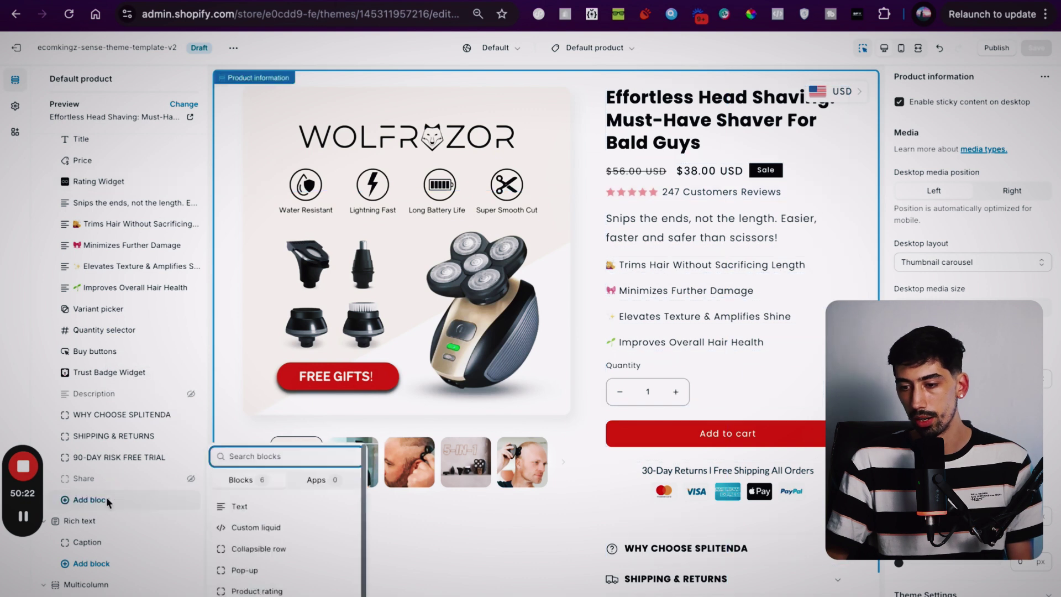
click(326, 481)
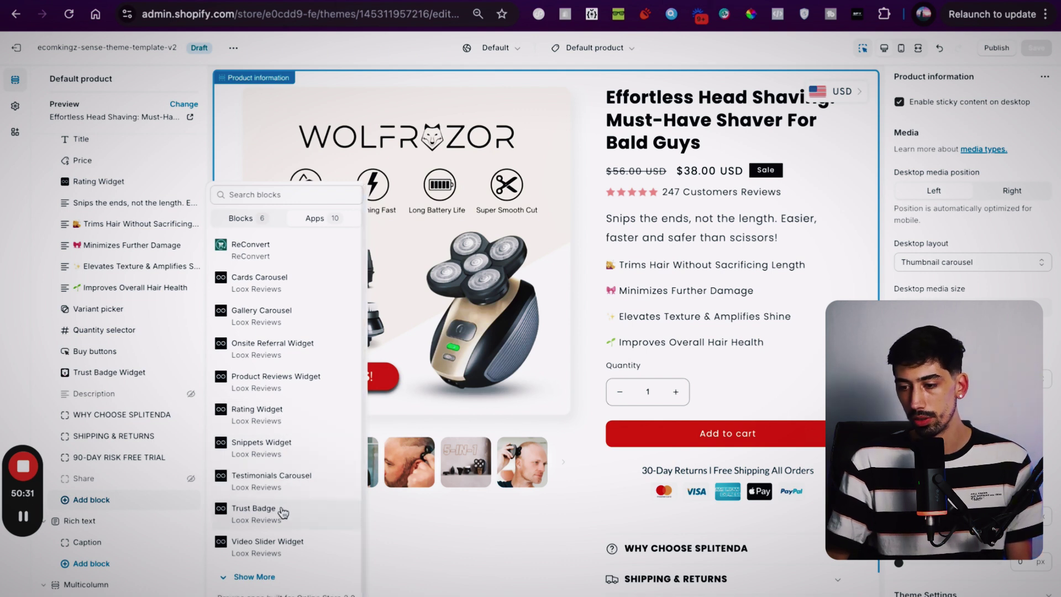
click(114, 372)
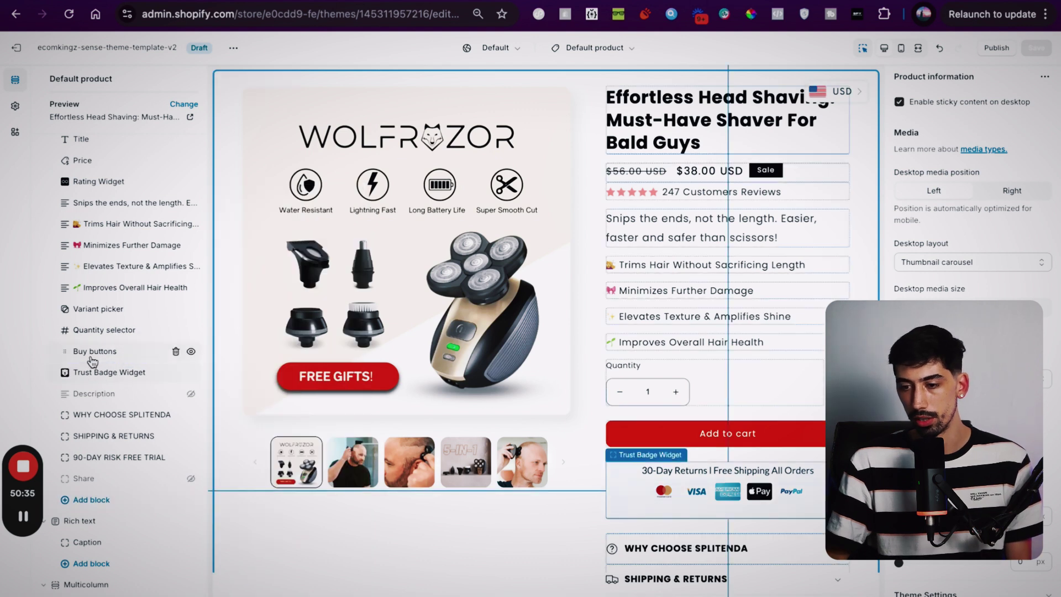
Move the Rating Widget block above the product title and set its text to "RATED 4.9 I 3,567+ Reviews"
scroll(98, 265, up, 1)
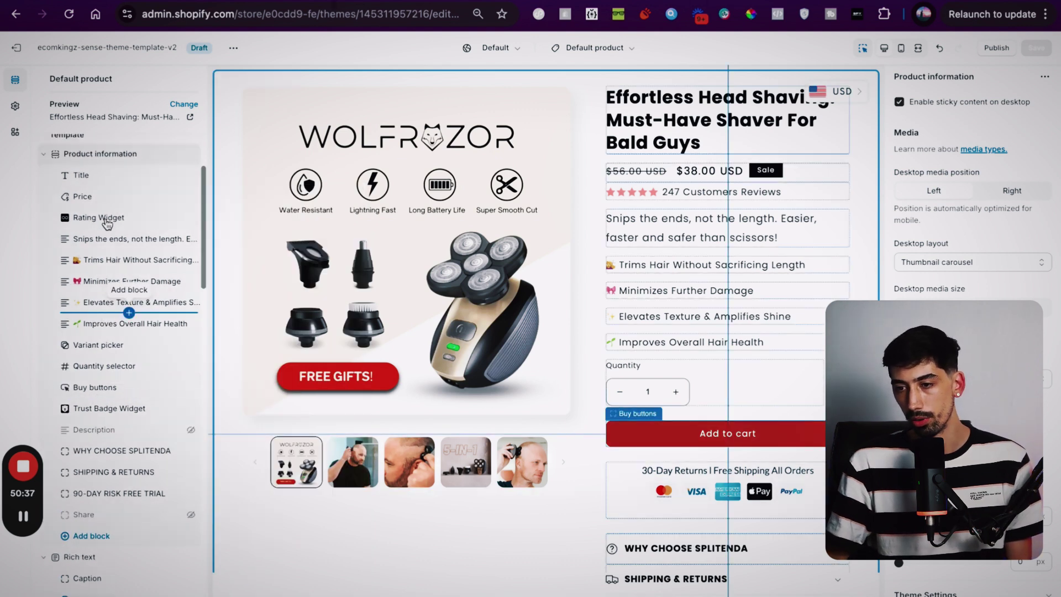
drag(77, 224, 110, 247)
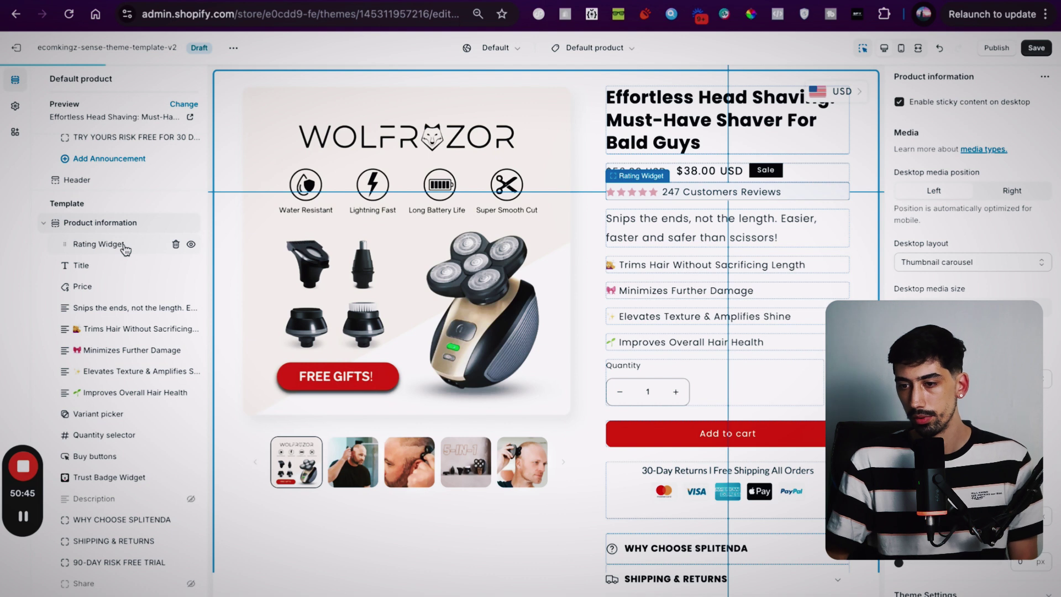
click(118, 249)
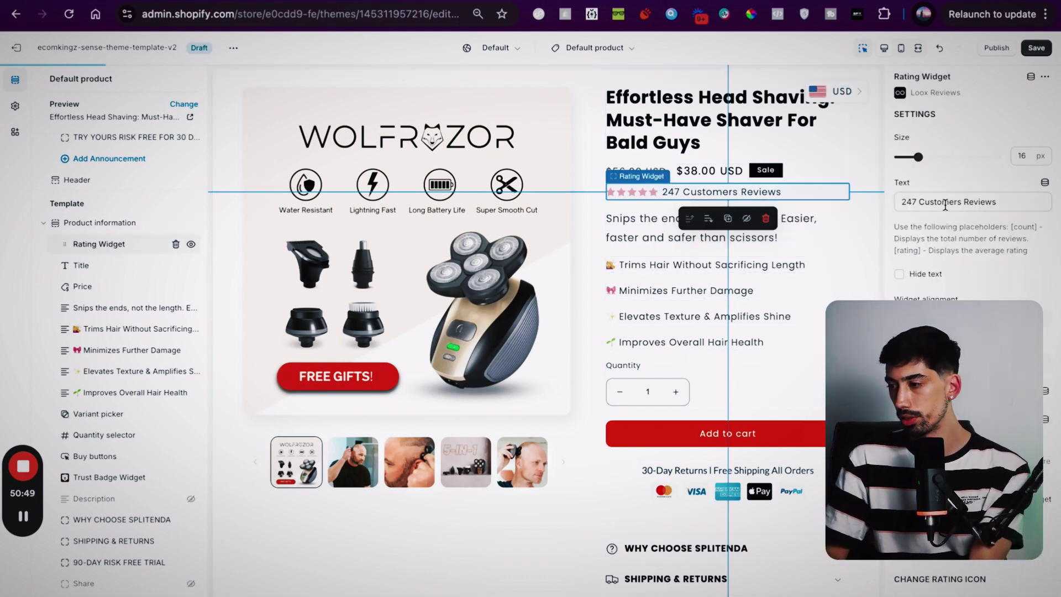
triple_click(916, 205)
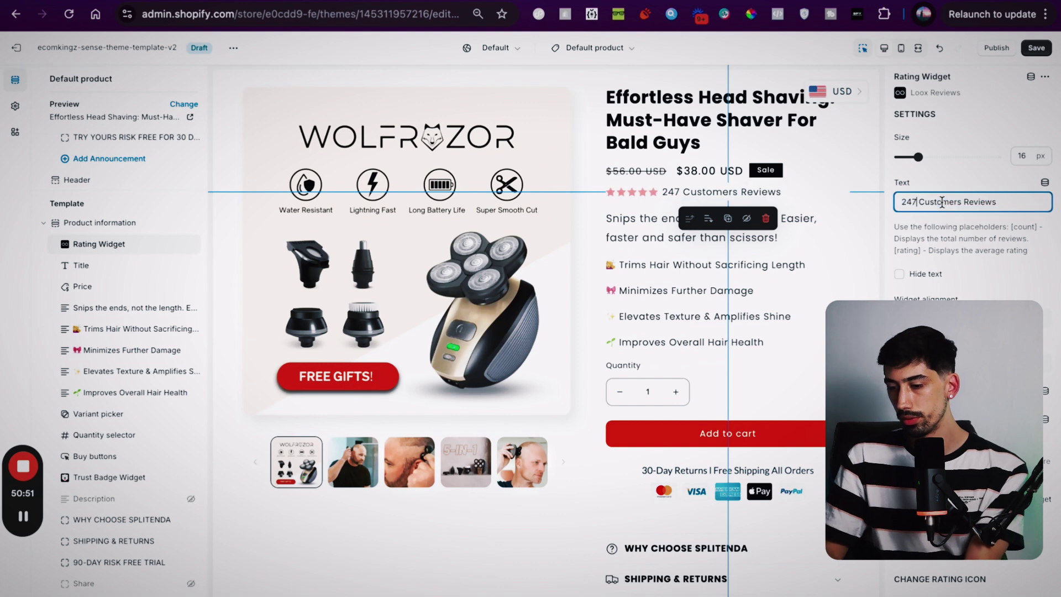
text(4.9)
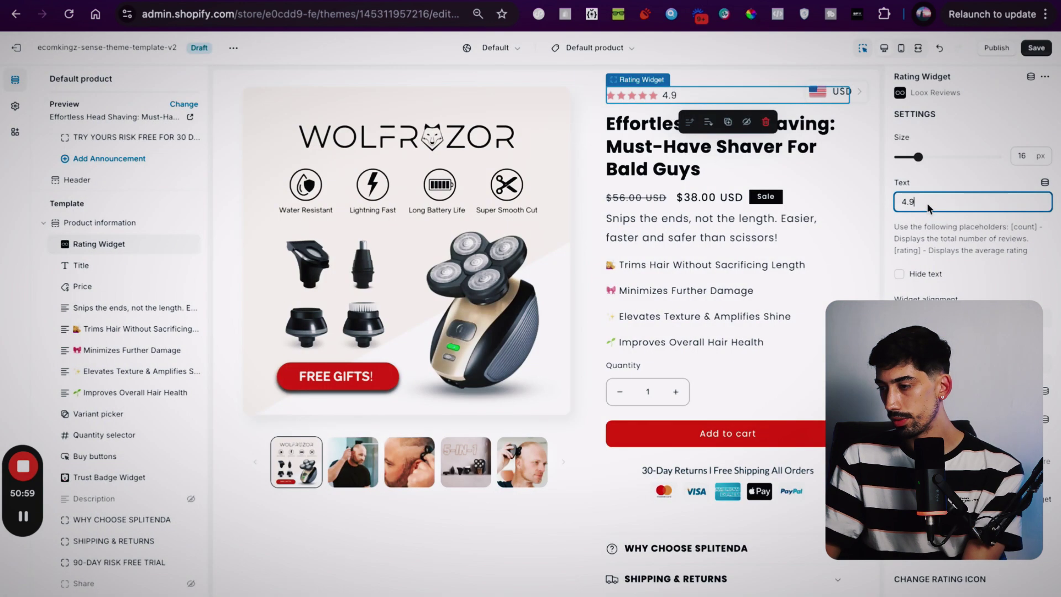
click(898, 203)
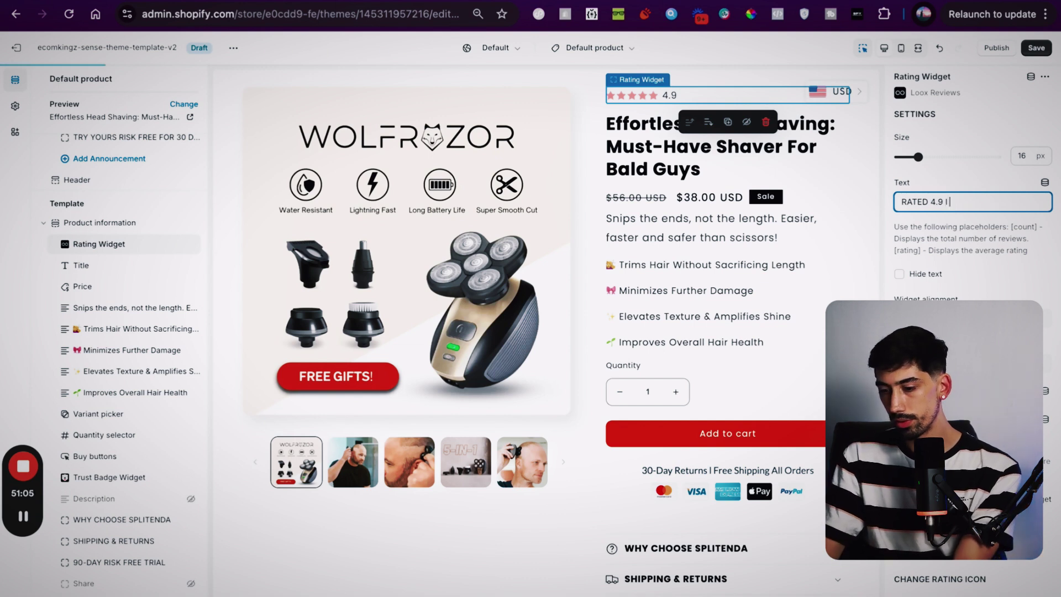
text(50)
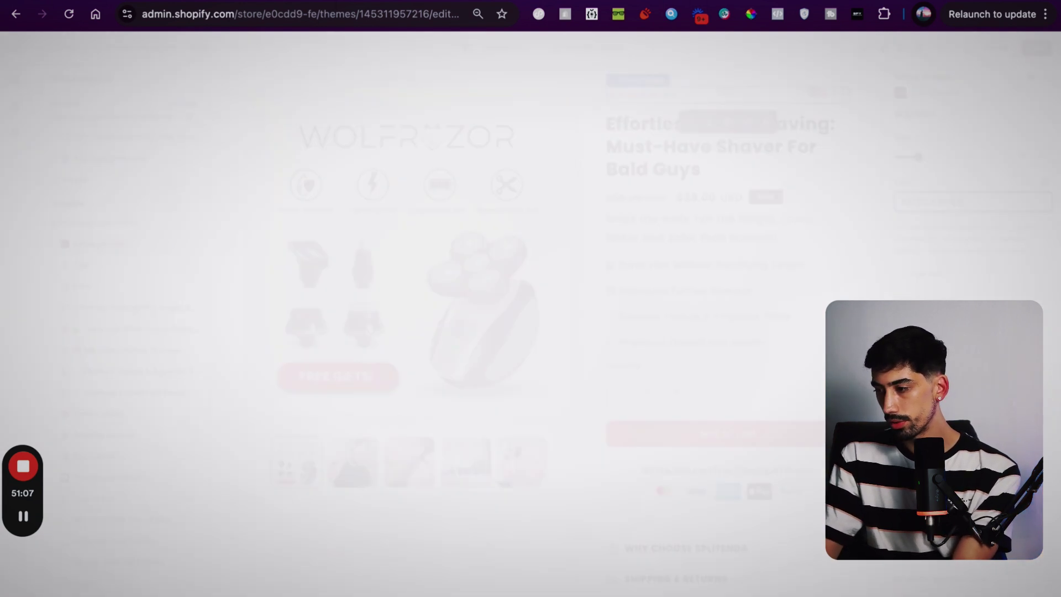
text(67)
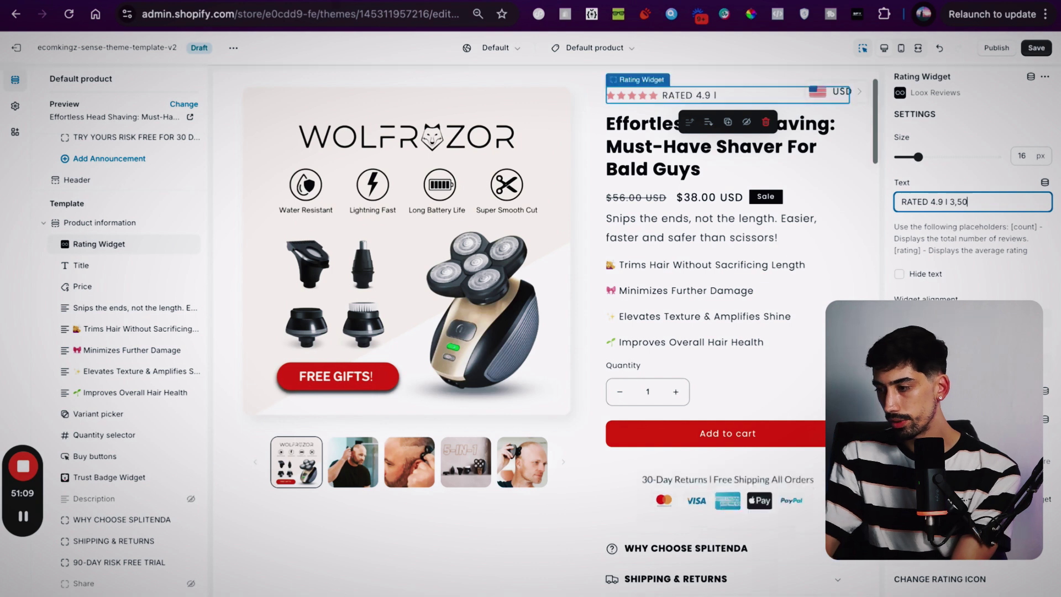
text(7+ )
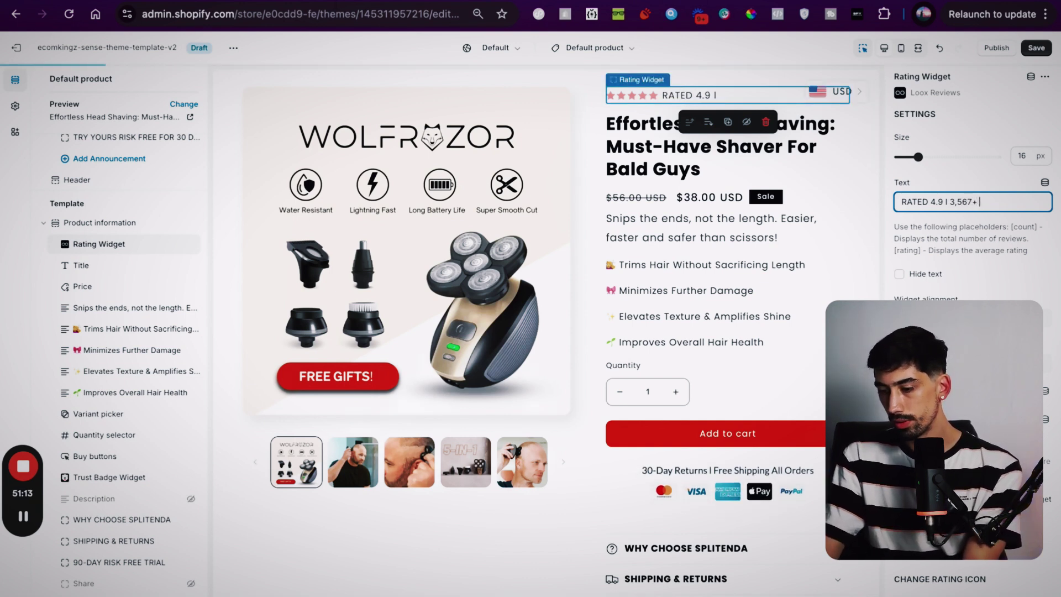
text(Reviews)
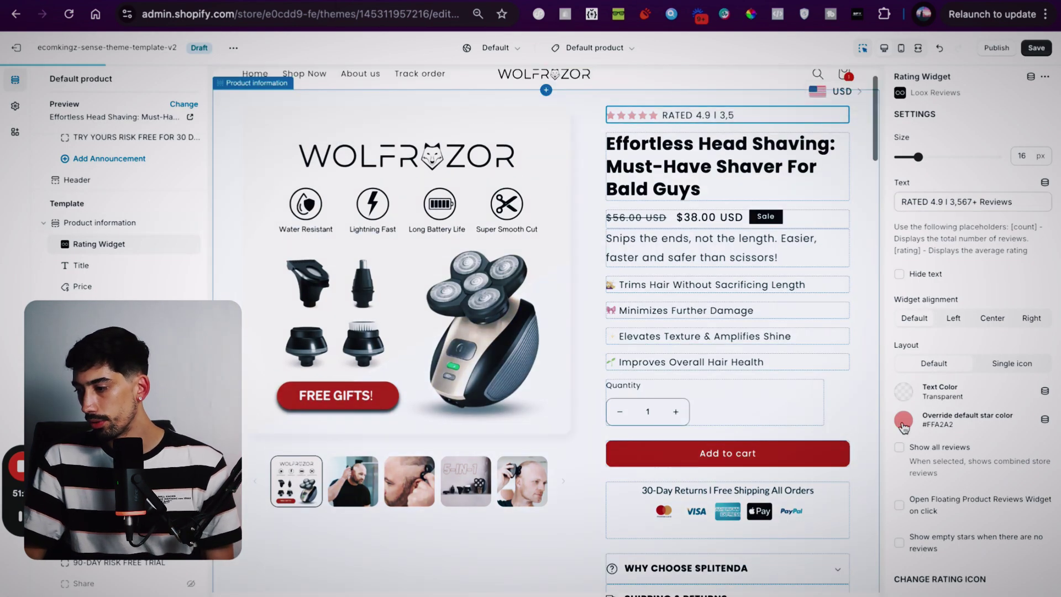
Change the Rating Widget's default star color override to a bright yellow, #F2DA11
click(904, 421)
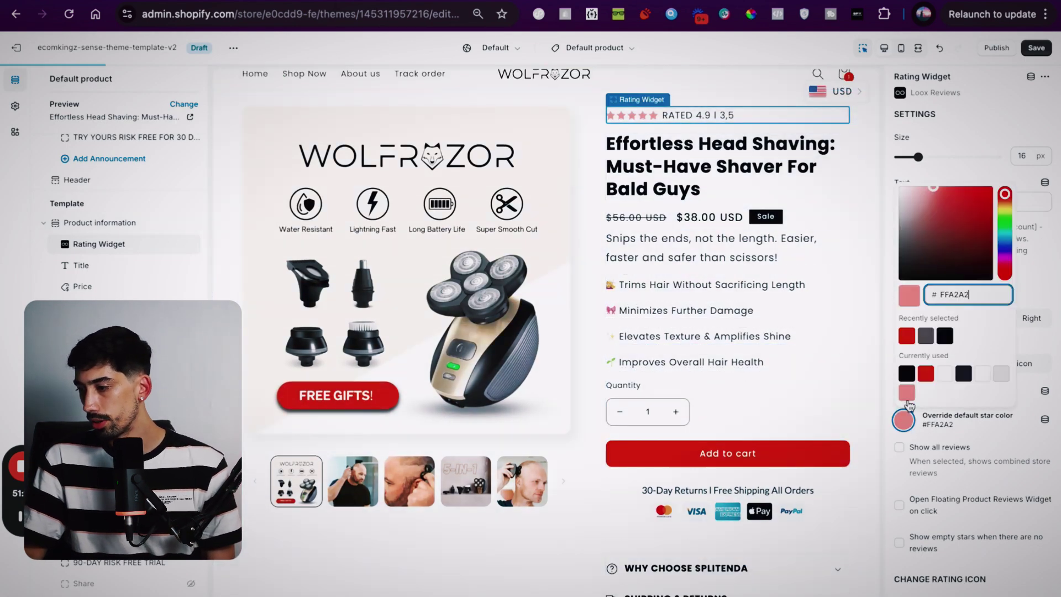
click(1008, 213)
click(1005, 210)
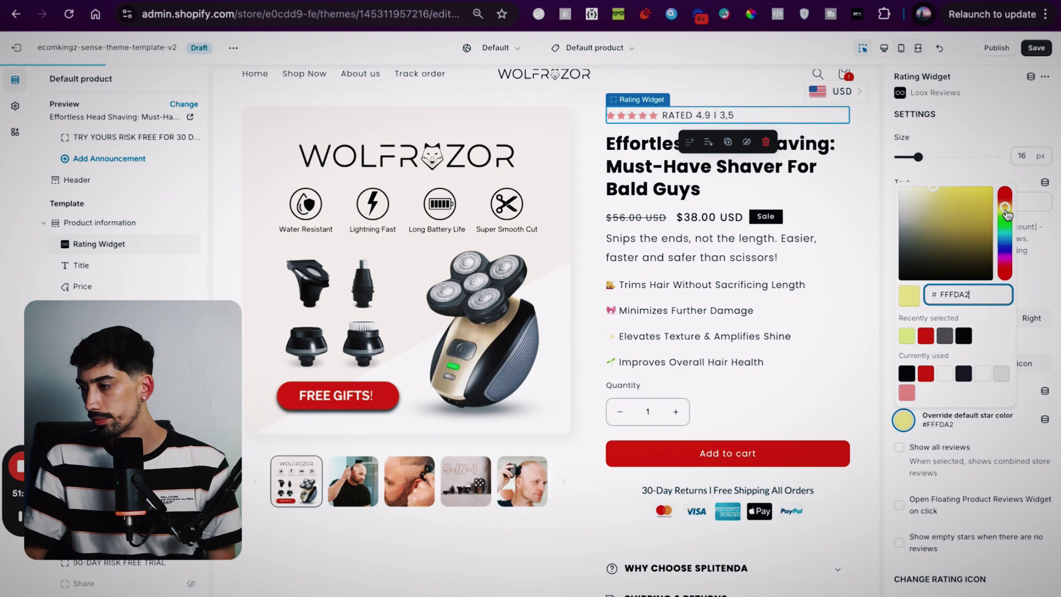
click(1007, 211)
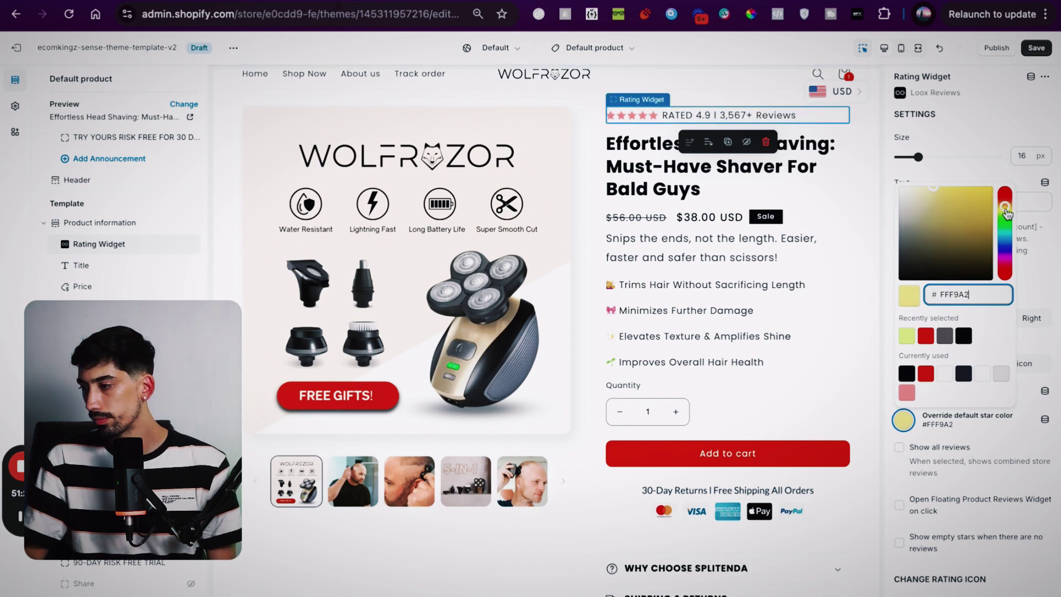
click(1006, 214)
click(1006, 211)
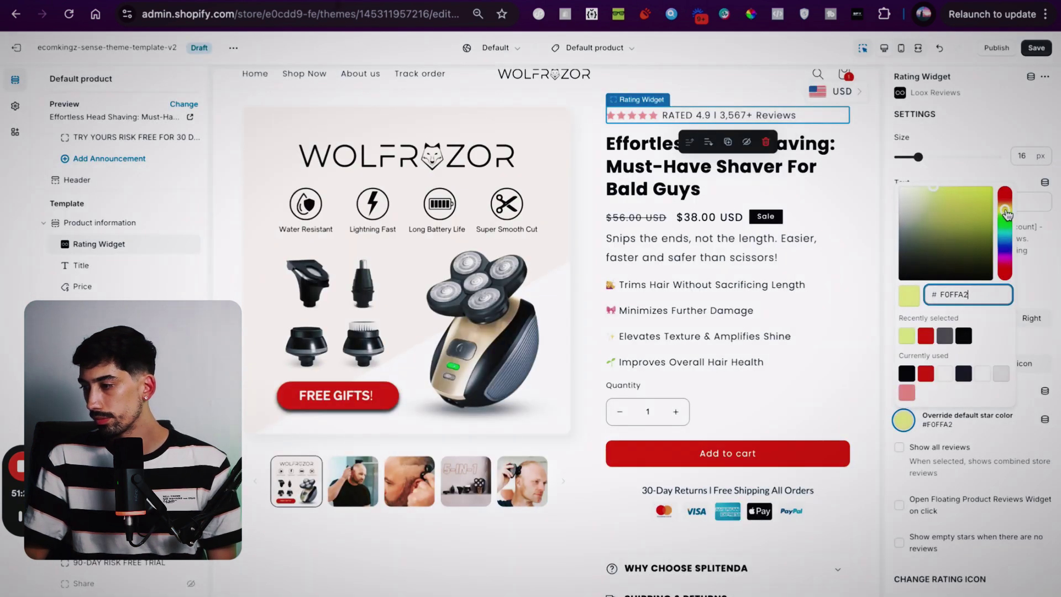
click(988, 196)
click(1007, 211)
drag(1007, 209, 1006, 207)
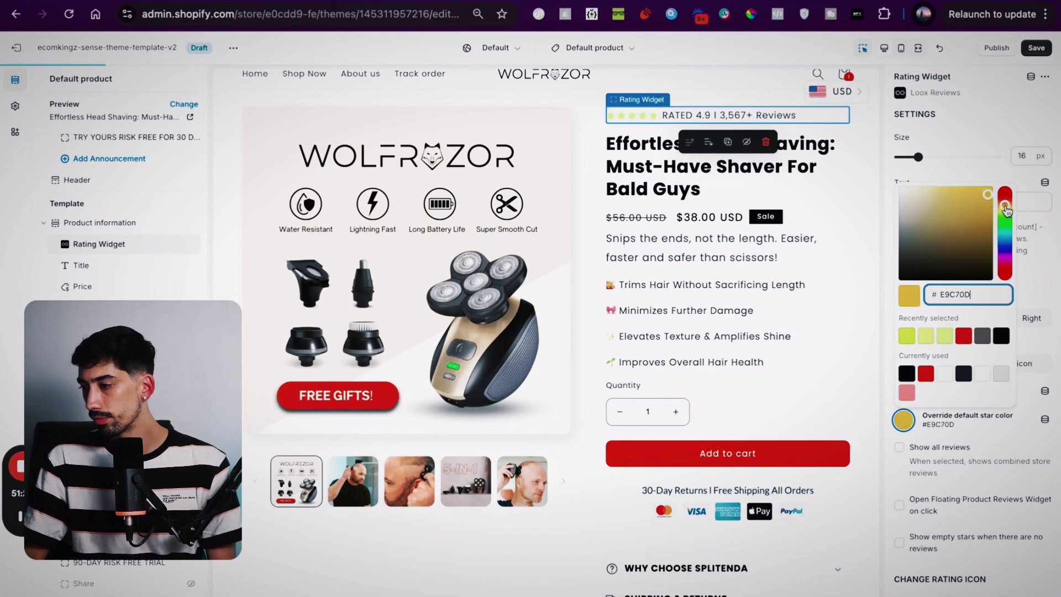
drag(987, 144, 993, 136)
click(1006, 207)
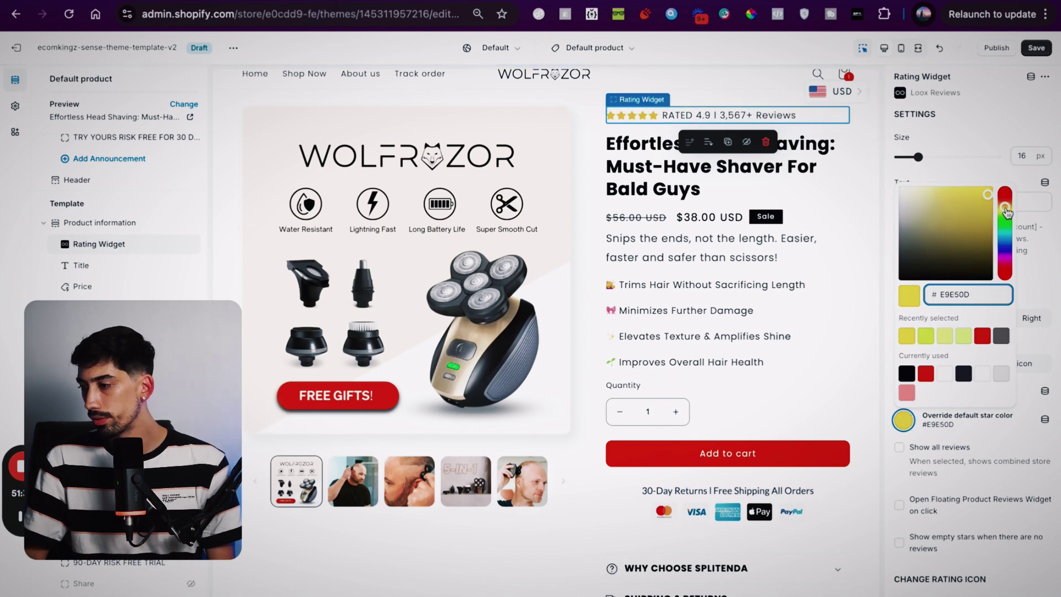
click(1005, 208)
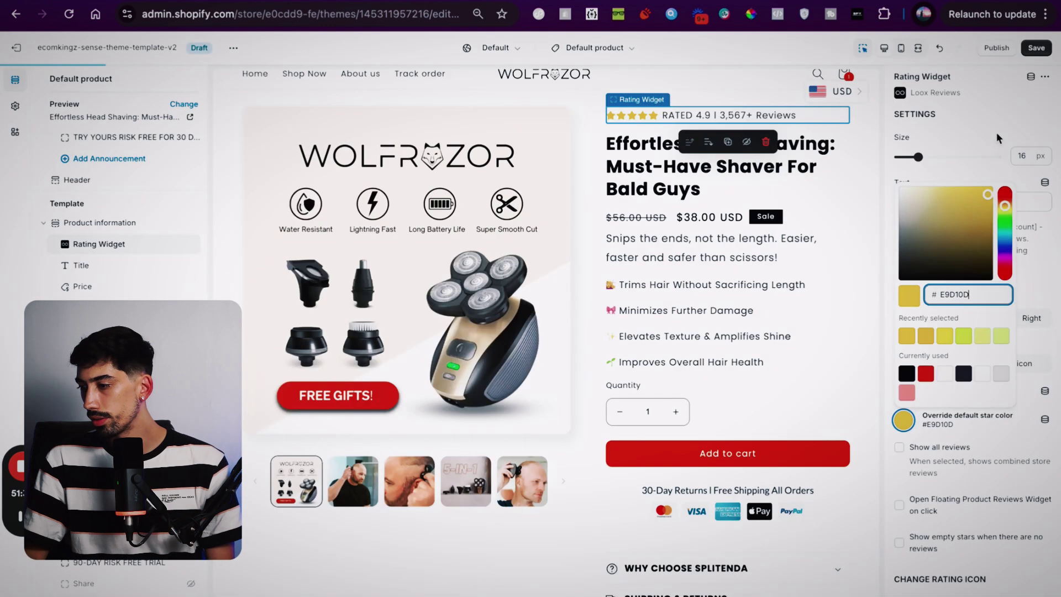
click(985, 189)
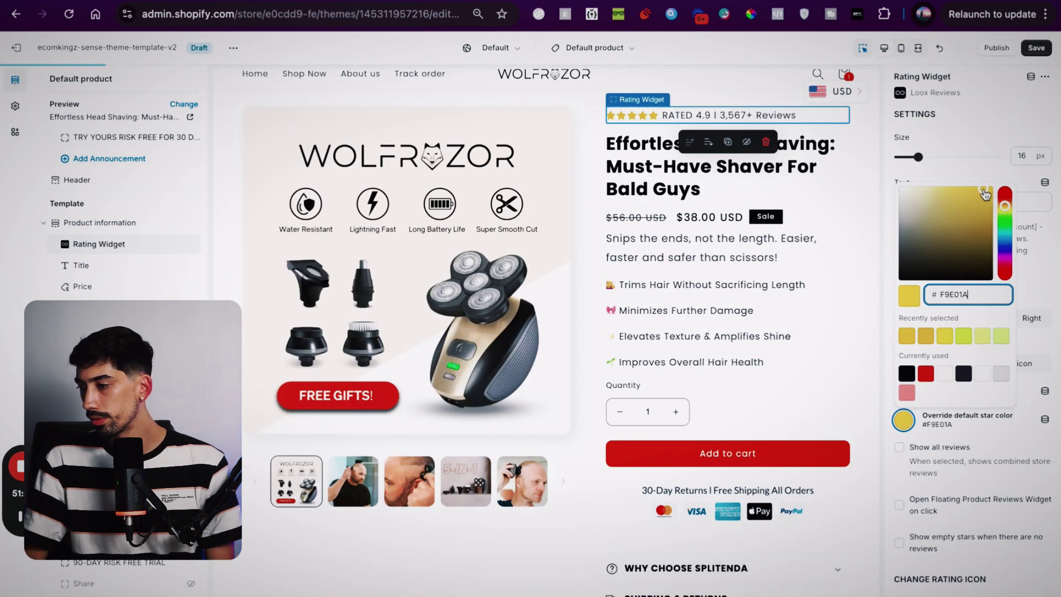
drag(986, 197, 989, 195)
click(989, 135)
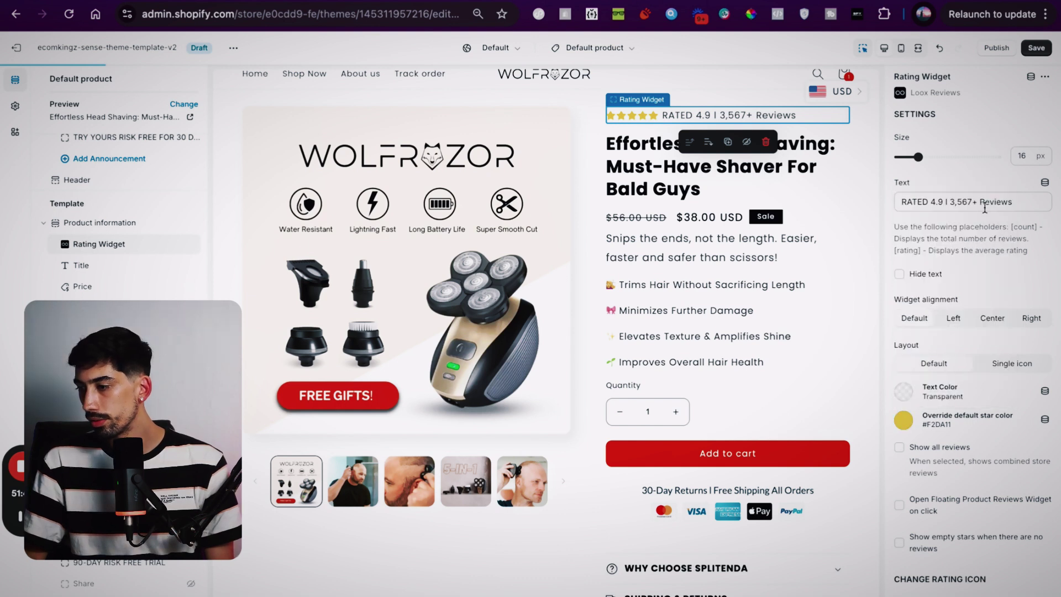
Shift the hue of the rating star color to a warmer gold, #F2C511, and check it in the product page preview
click(904, 421)
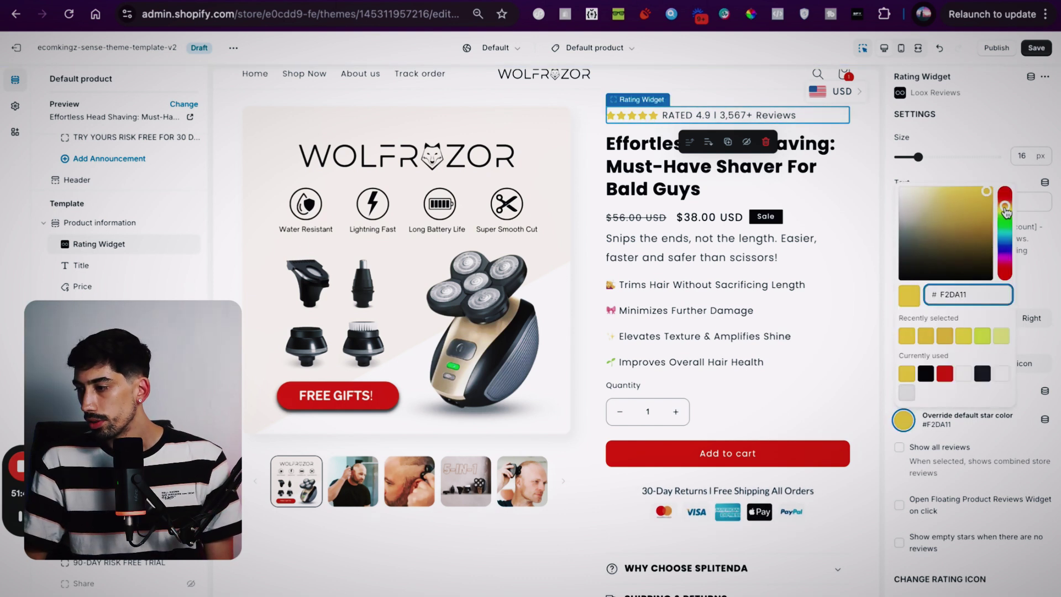
drag(1007, 210, 1006, 211)
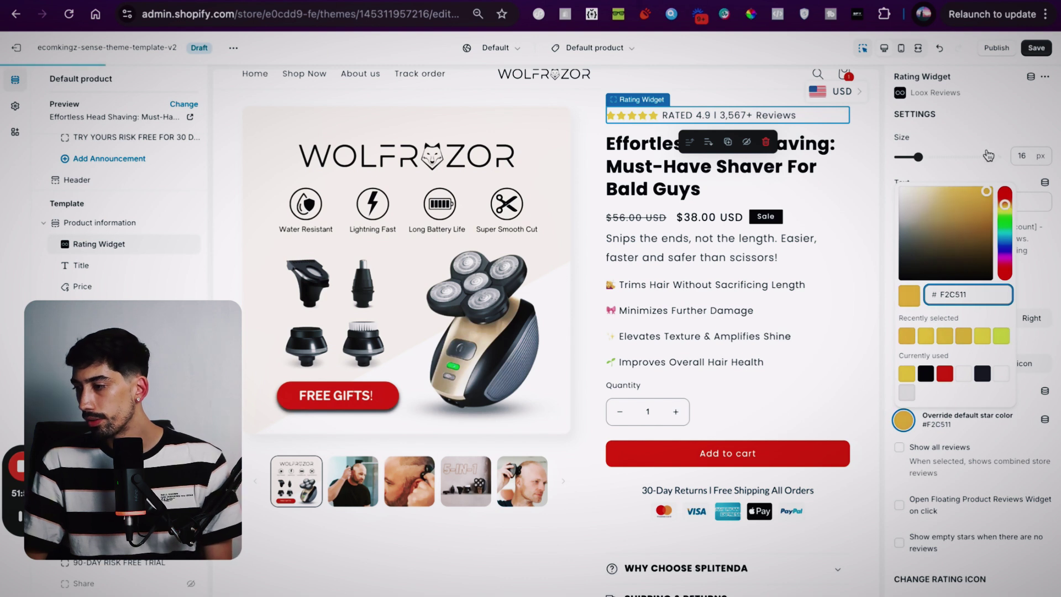
click(985, 138)
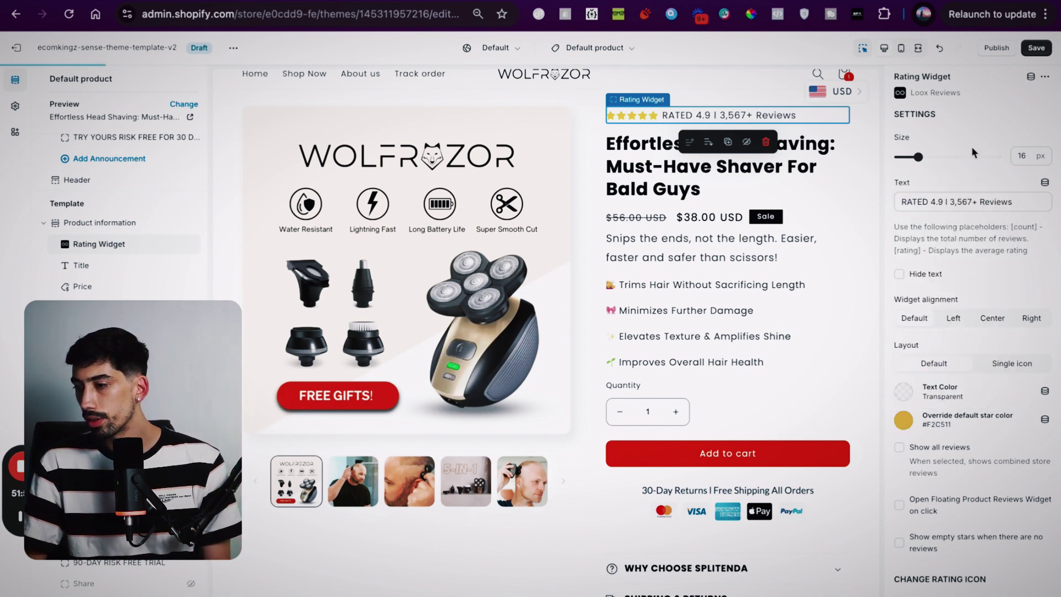
click(828, 254)
scroll(850, 204, up, 1)
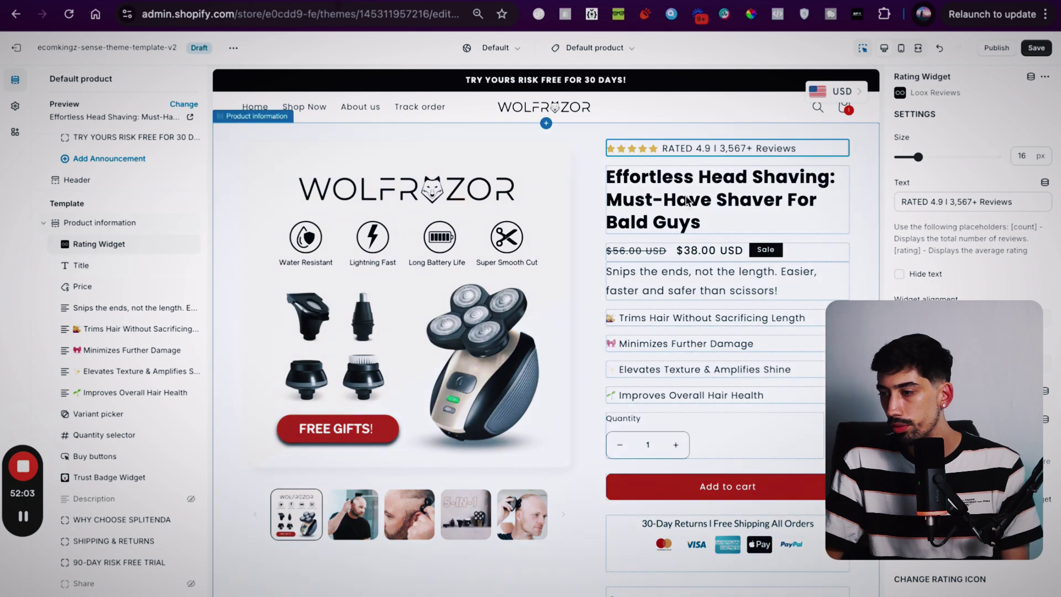
Hide the "Snips the ends" text block and replace the "Trims Hair" line with "✓ Zero nicks or cuts ever again" copied from the live store page
click(695, 280)
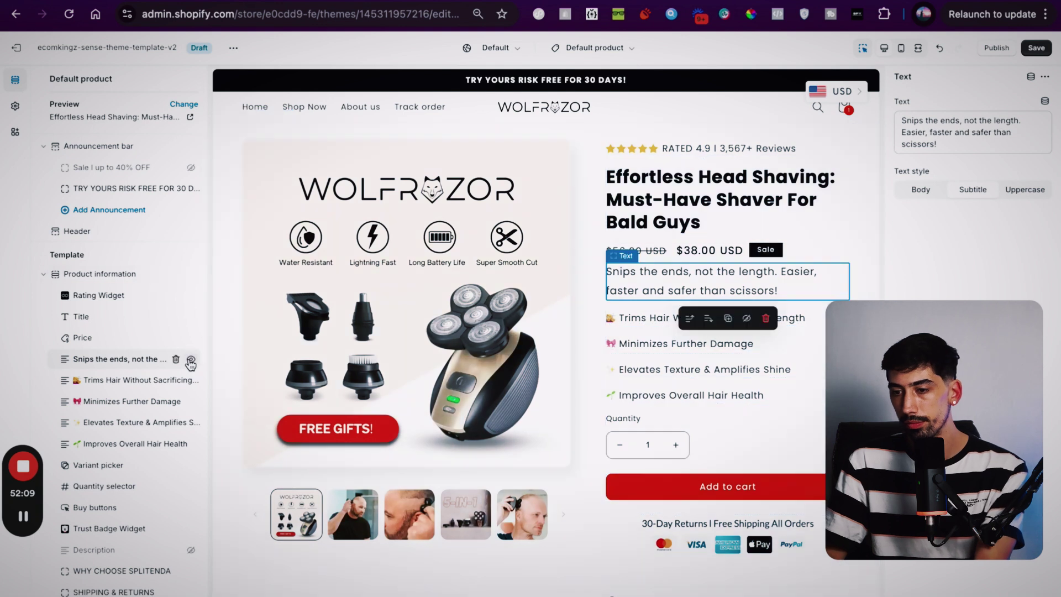
click(191, 360)
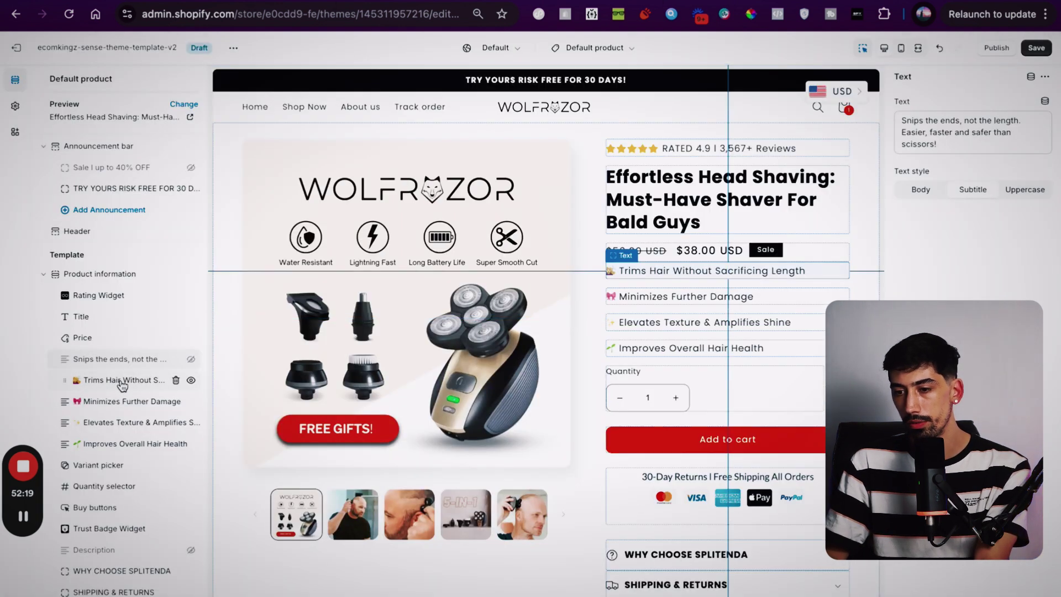
click(122, 381)
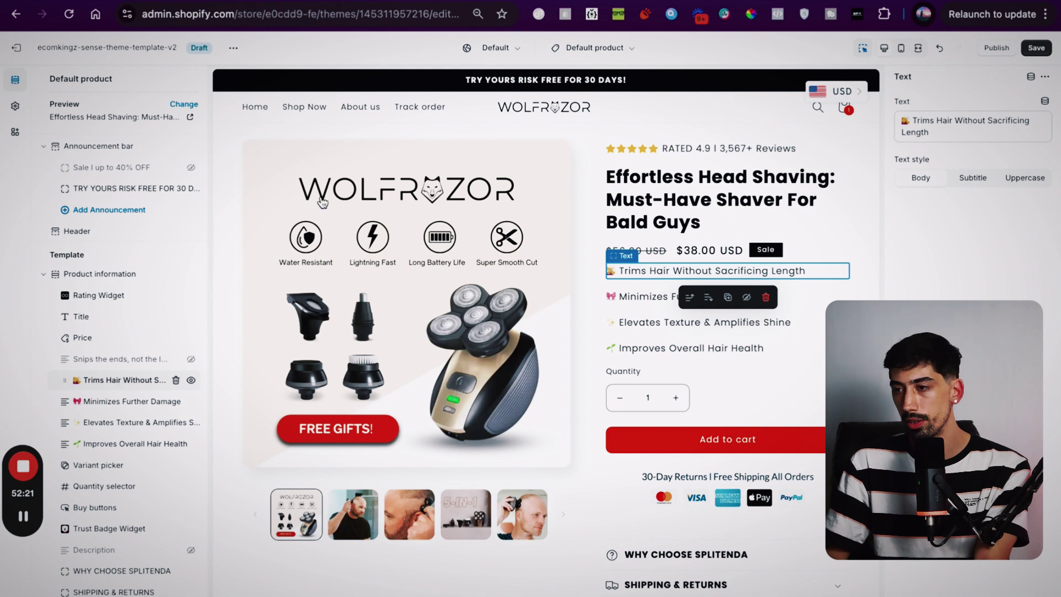
click(470, 1)
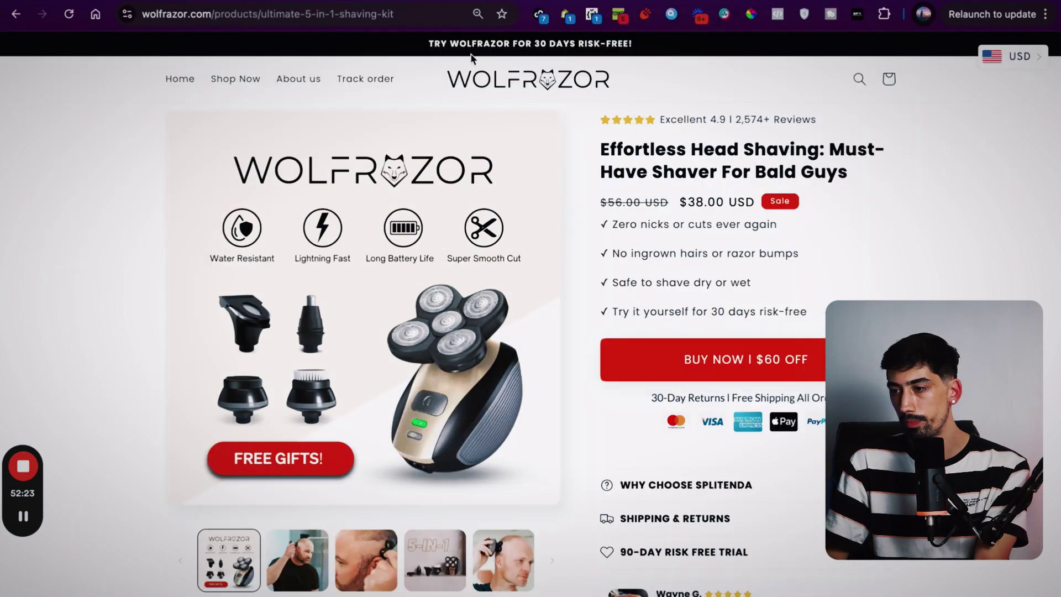
drag(612, 227, 781, 230)
key(super+c)
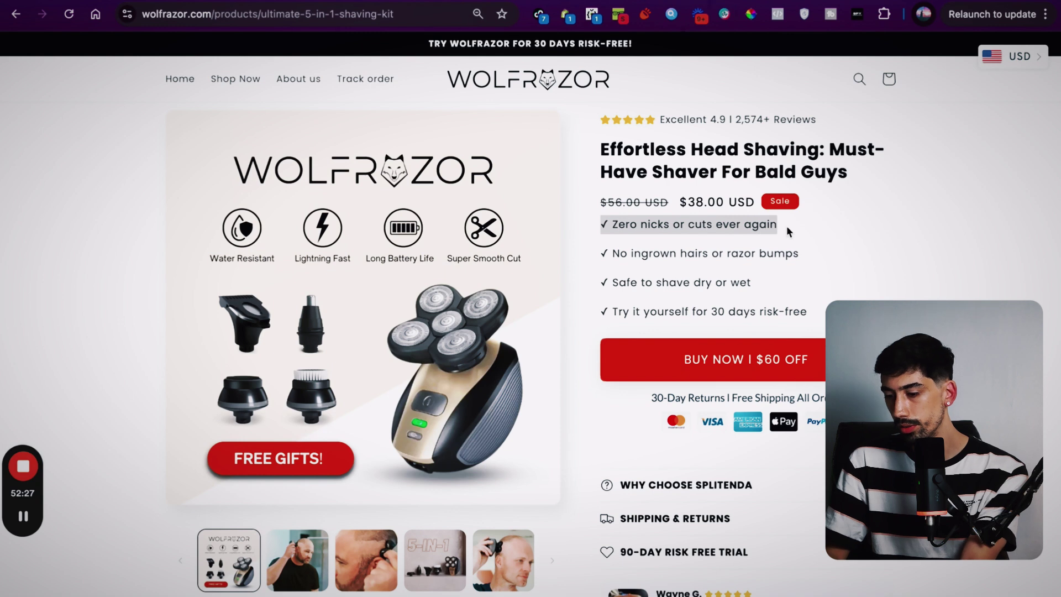
click(337, 1)
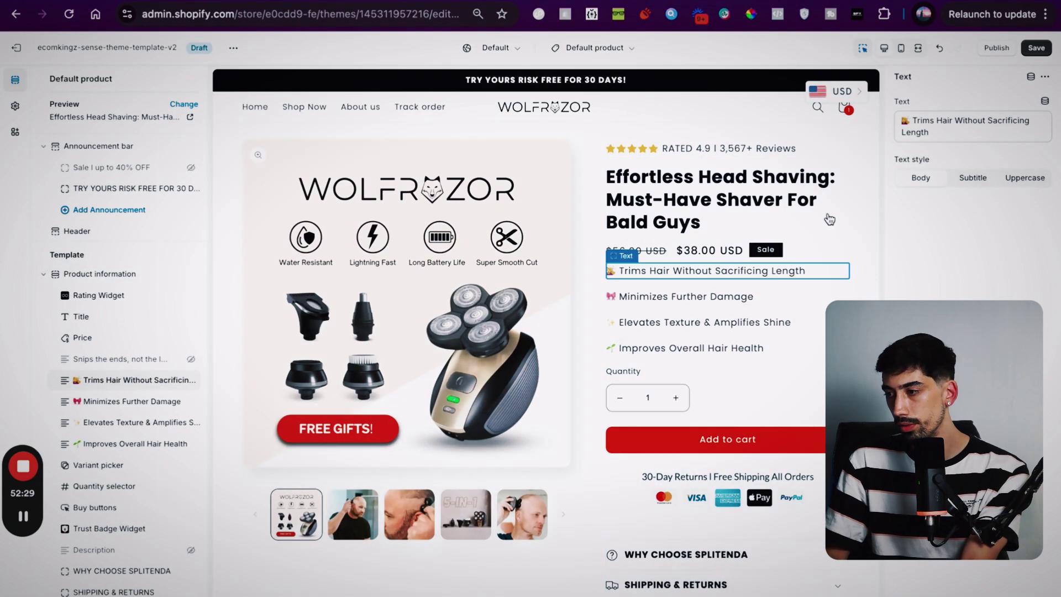
triple_click(934, 129)
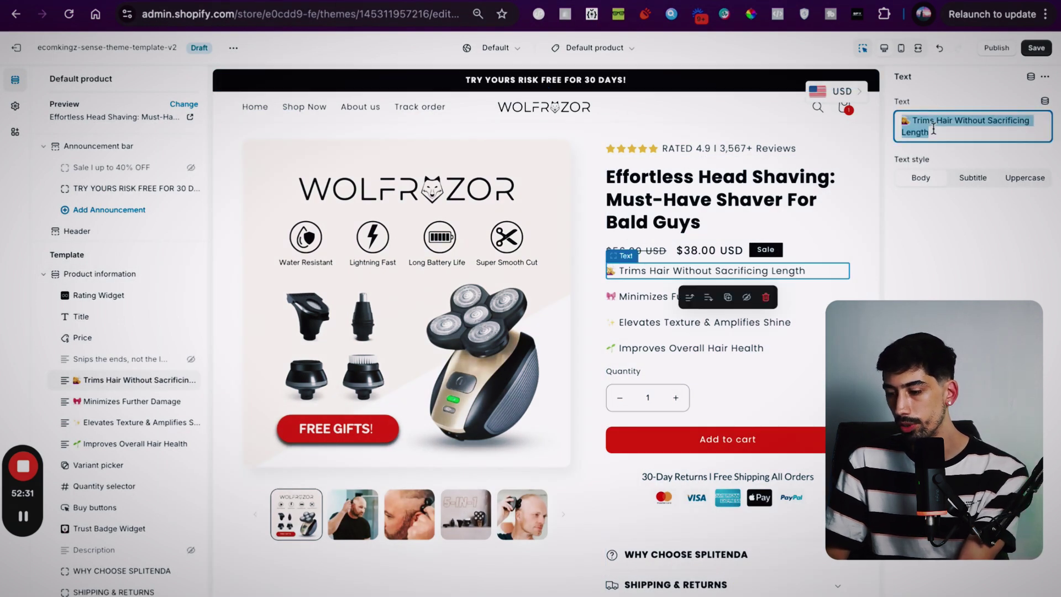
key(super+v)
click(949, 246)
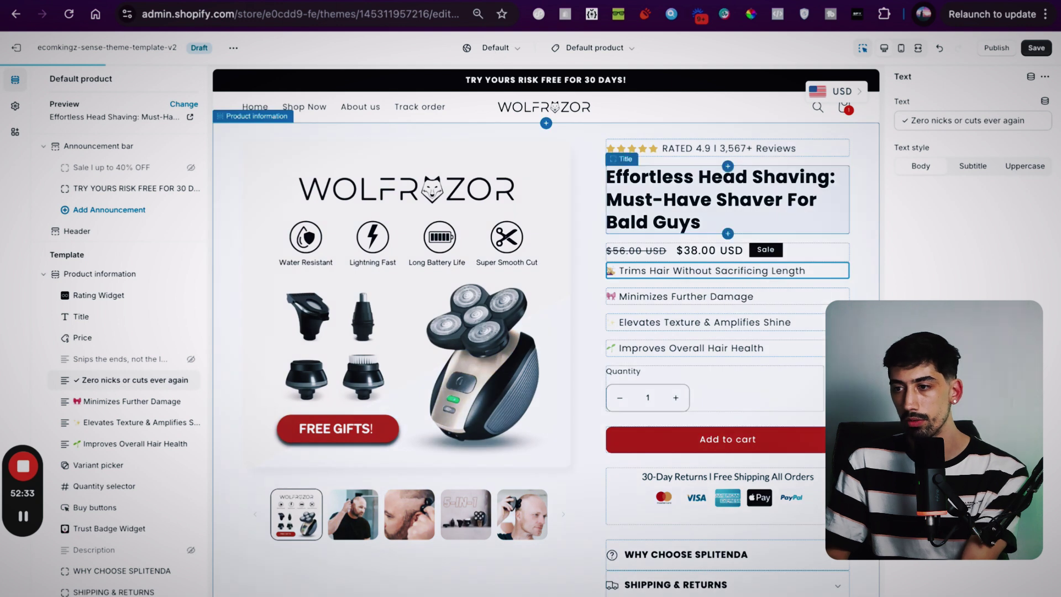
Replace the "Minimizes Further Damage" line with "✓ No ingrown hairs or razor bumps" copied from the live product page
click(486, 1)
drag(601, 254, 863, 263)
key(ctrl+c)
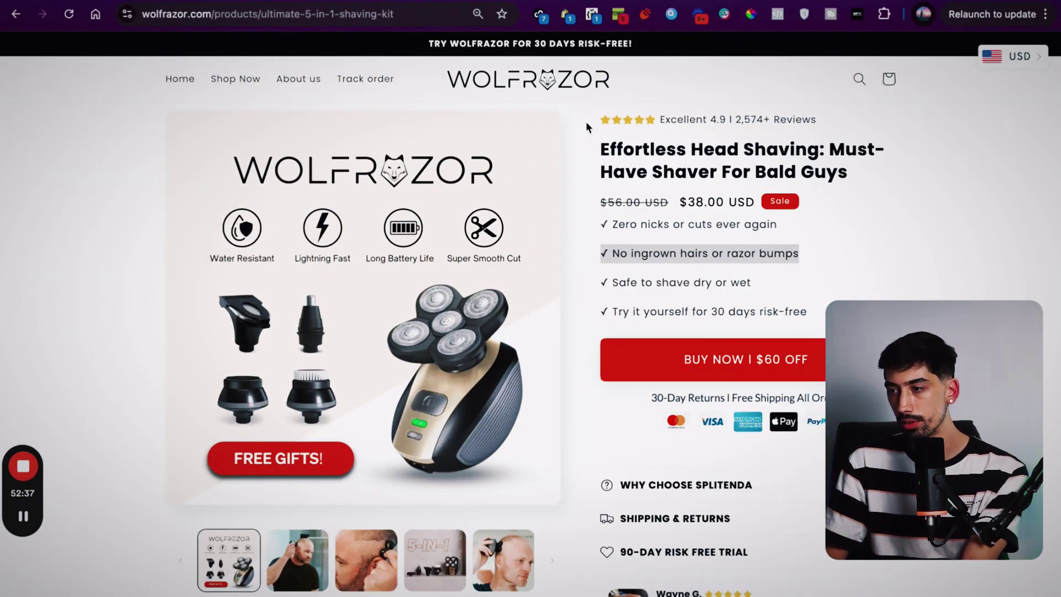
click(409, 2)
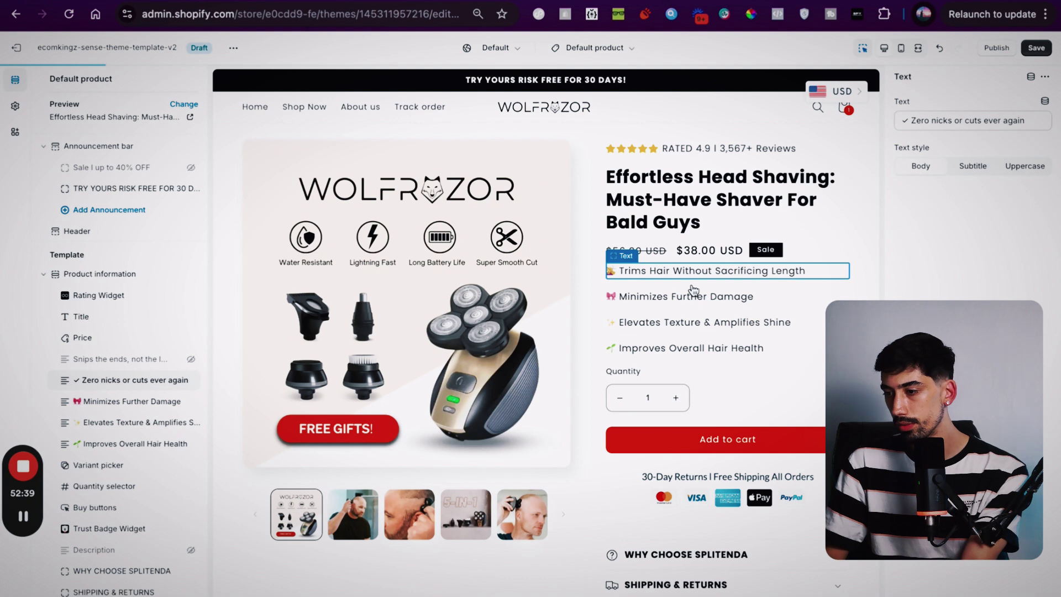
click(641, 299)
triple_click(930, 120)
key(ctrl+v)
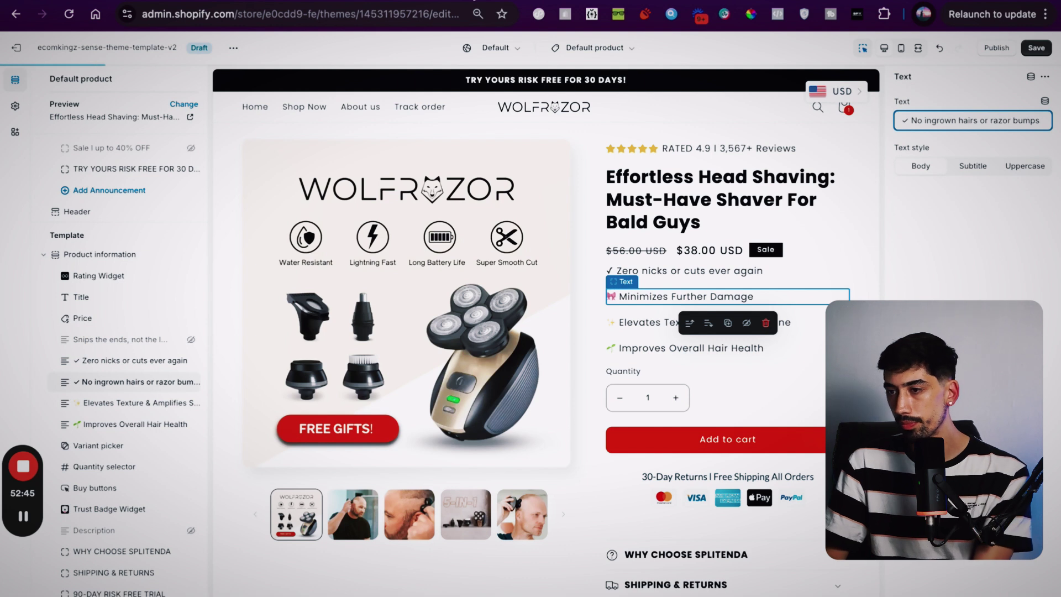
Replace the "Elevates Texture & Amplifies Shine" line with "✓ Safe to shave dry or wet" copied from the live product page
click(474, 1)
triple_click(691, 291)
key(ctrl+c)
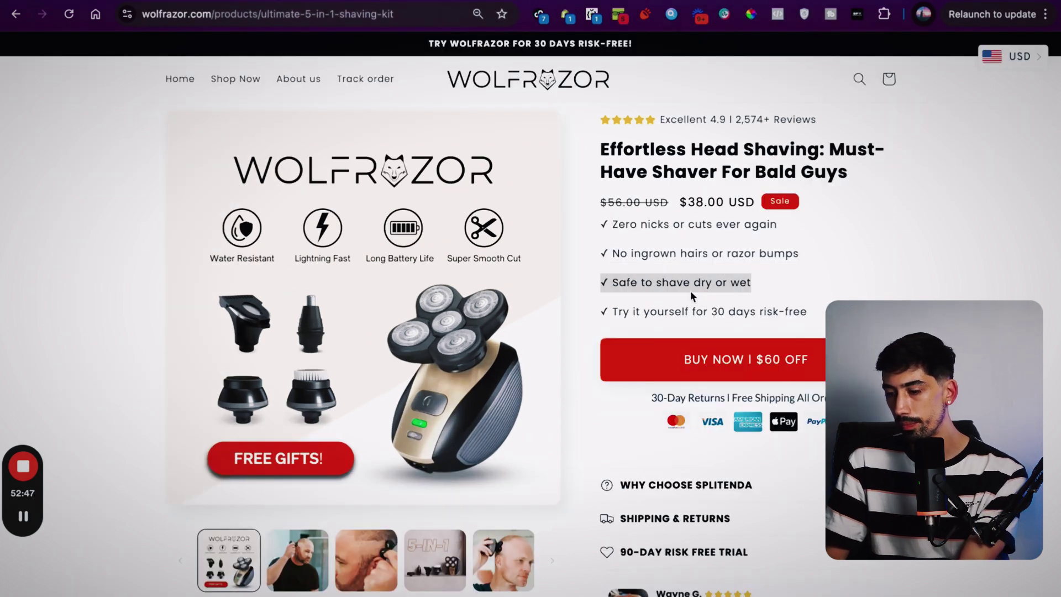
click(373, 2)
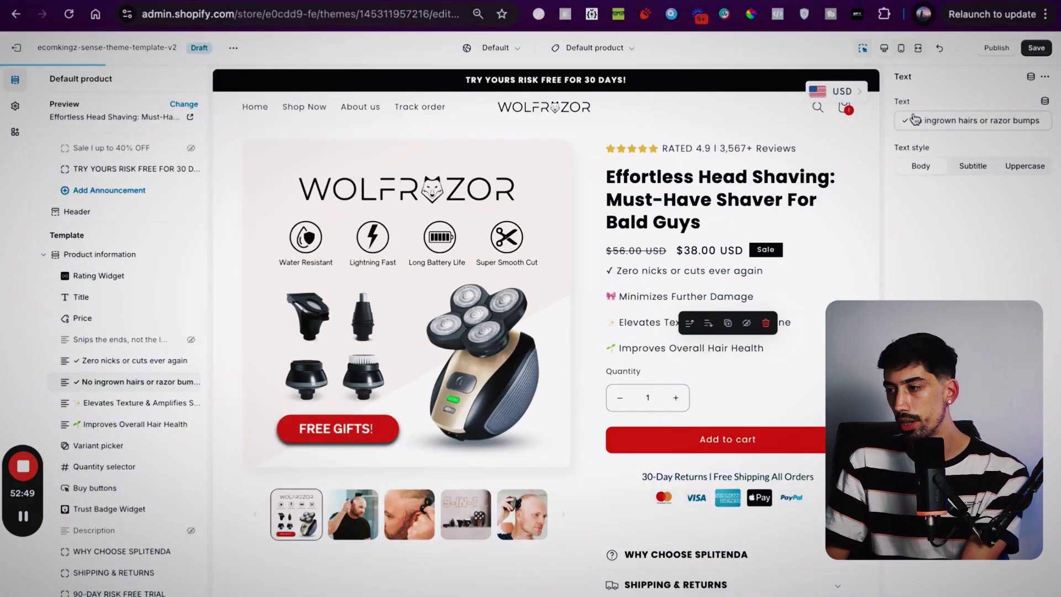
triple_click(947, 126)
click(652, 323)
triple_click(937, 131)
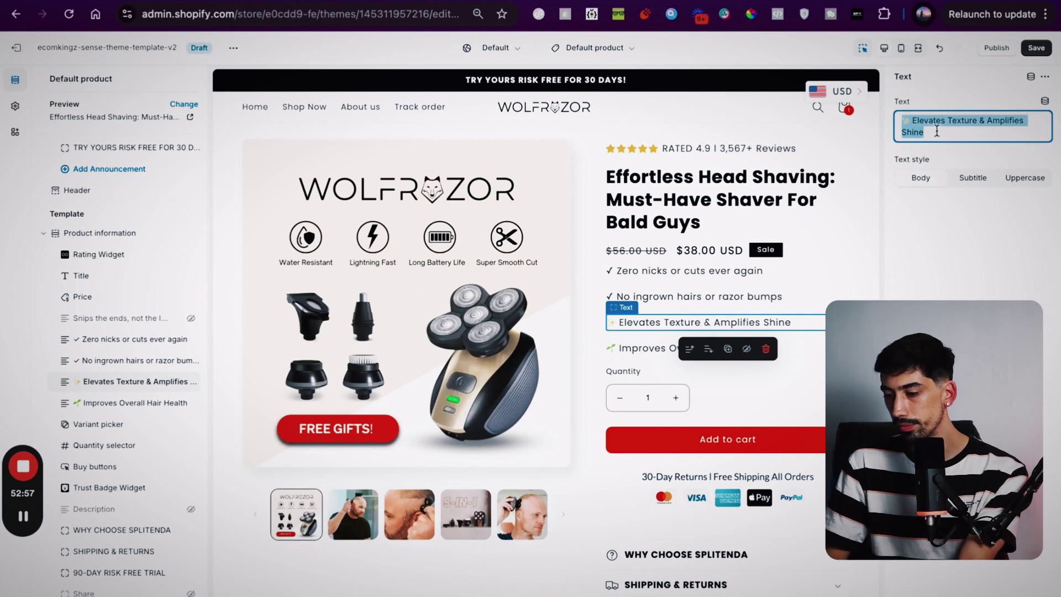
key(ctrl+v)
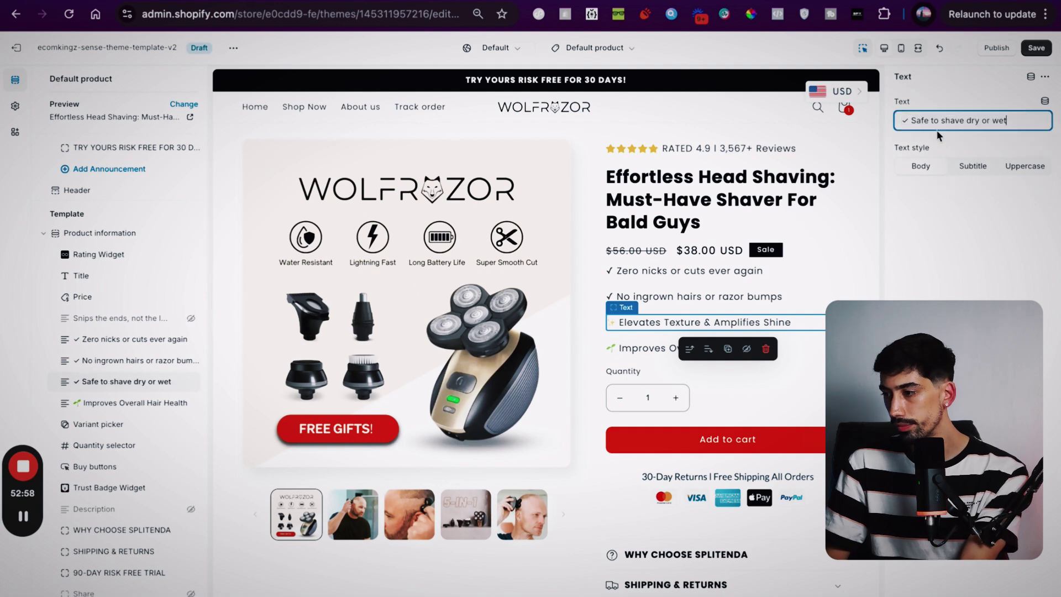
Replace the "Improves Overall Hair Health" line with "✓ Try it yourself for 30 days risk-free" copied from the live product page
click(636, 349)
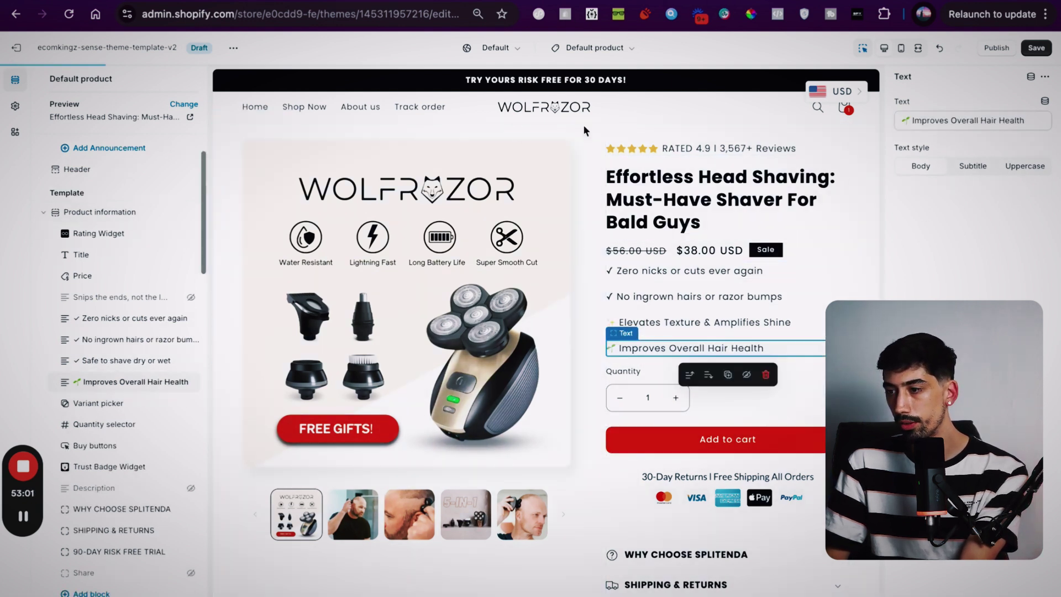
key(ctrl+Tab)
triple_click(645, 314)
key(ctrl+c)
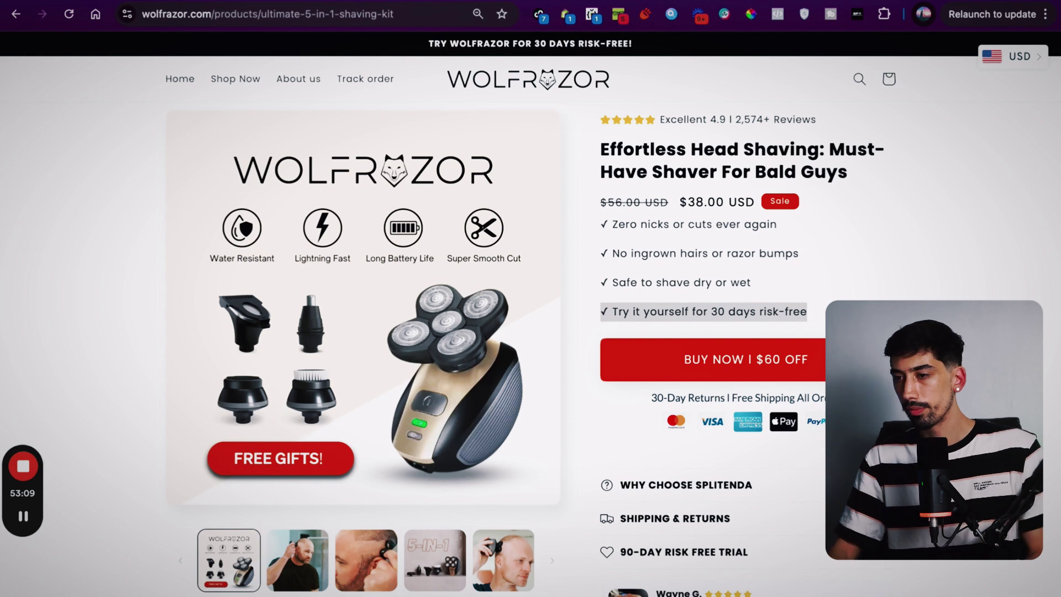
key(ctrl+shift+Tab)
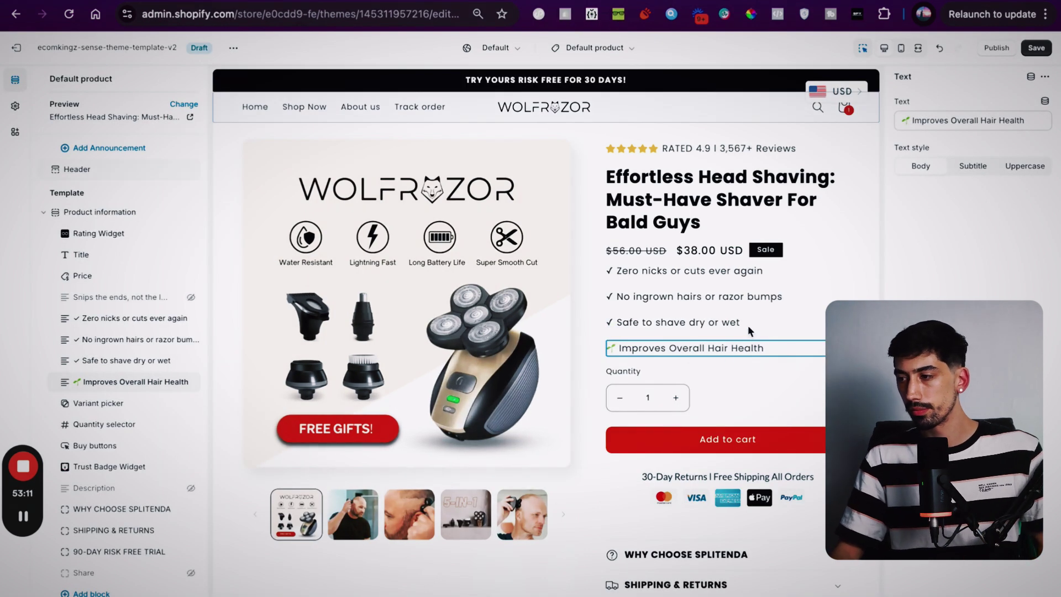
triple_click(943, 121)
key(ctrl+v)
click(957, 232)
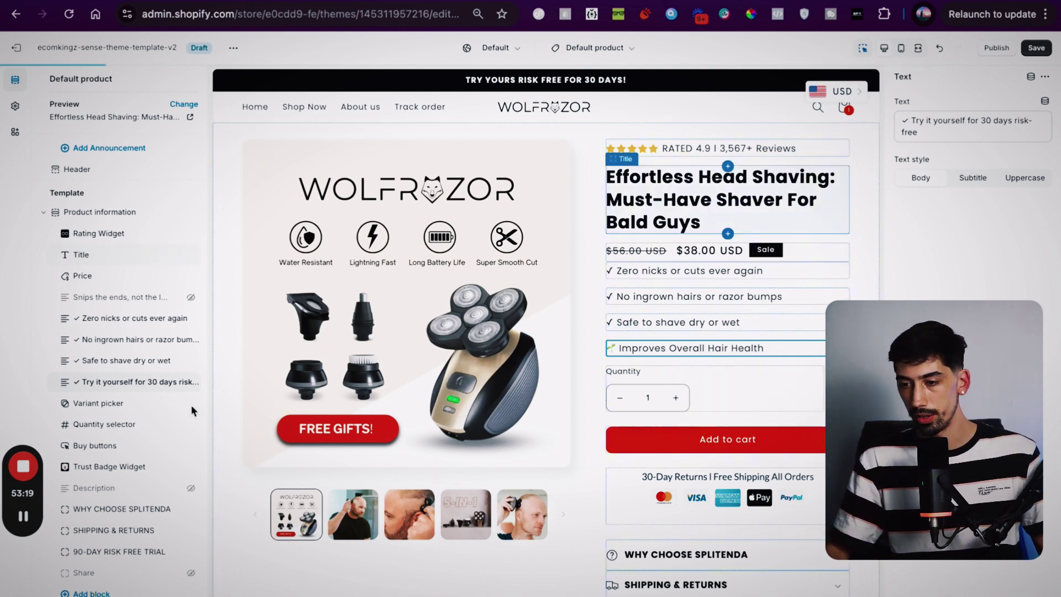
Hide the Quantity selector block, check the product section in the preview, and save the theme
mouse_move(192, 407)
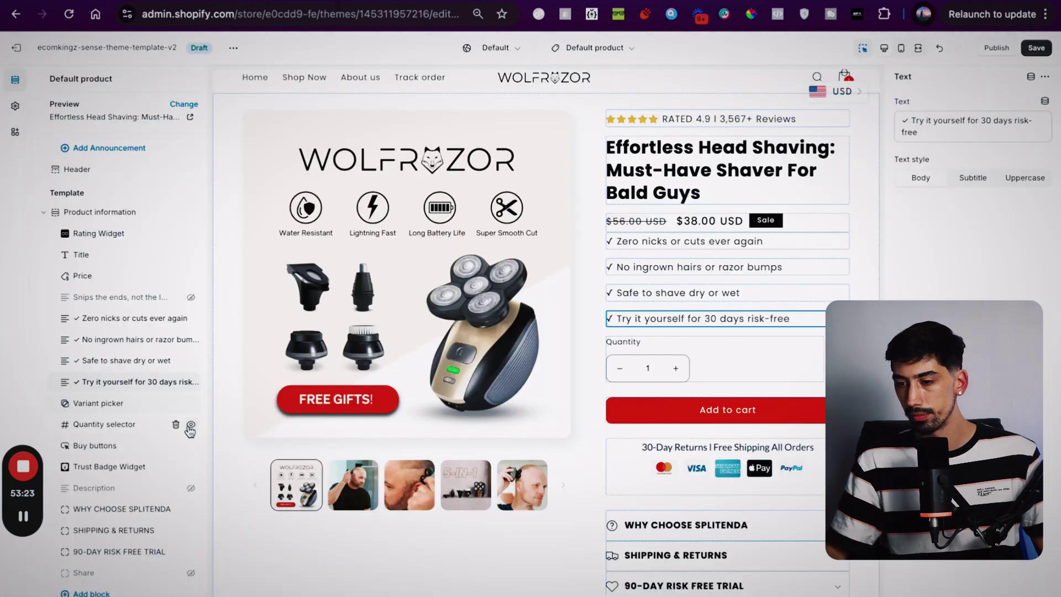
click(191, 426)
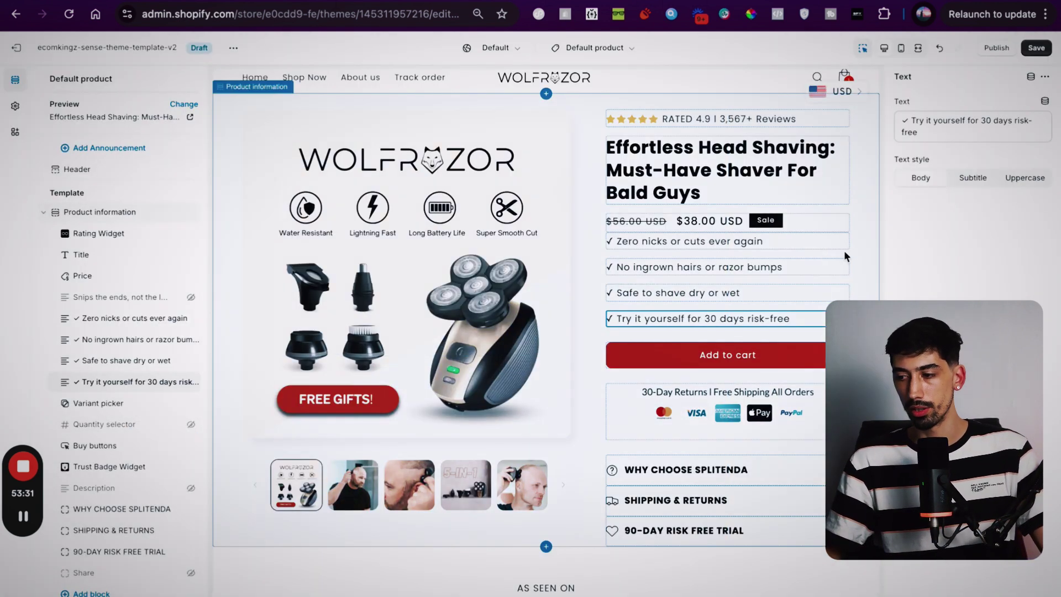
scroll(852, 283, down, 2)
scroll(851, 283, up, 2)
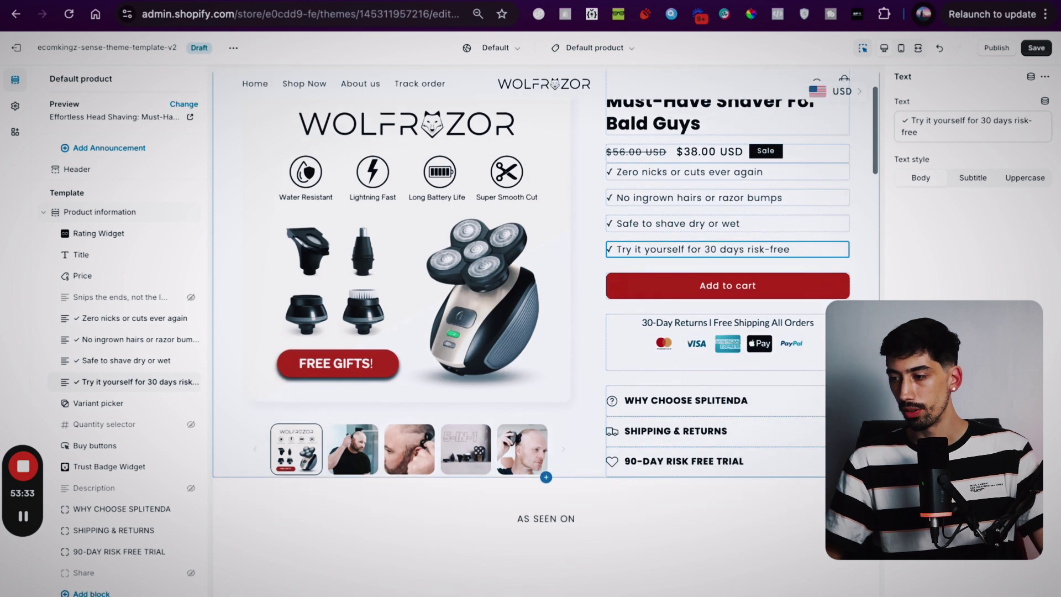
scroll(852, 298, up, 1)
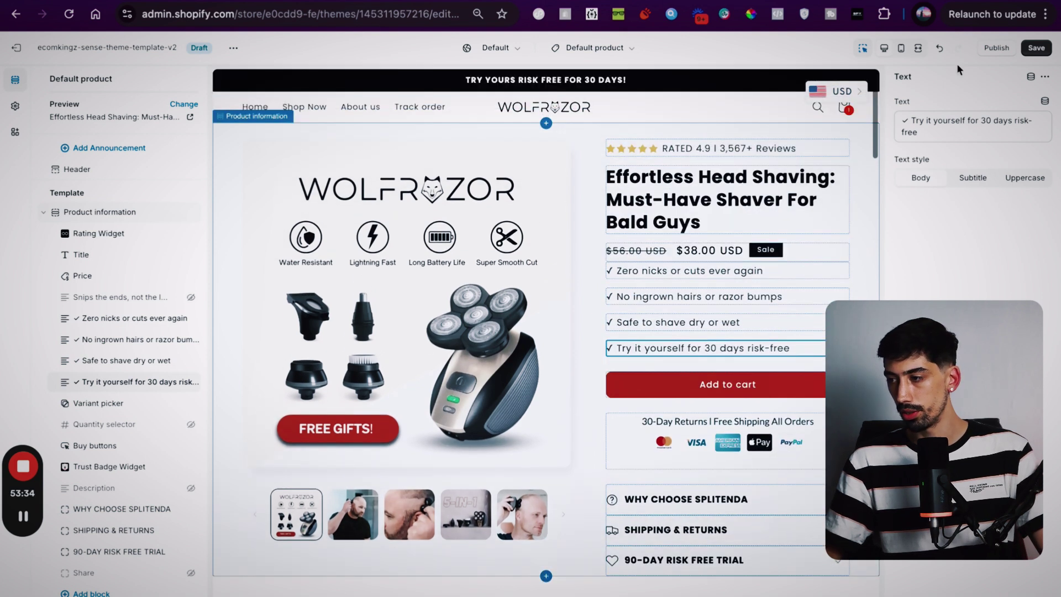
click(1038, 47)
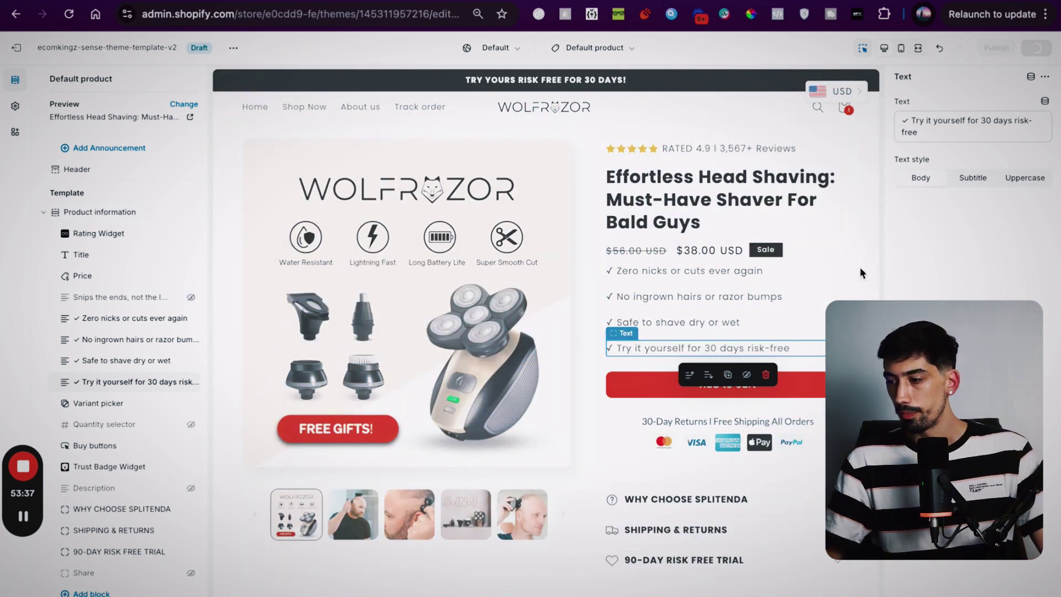
Open the settings of the first column in the Multicolumn section below the "AS SEEN ON" caption
scroll(860, 267, down, 1)
scroll(745, 419, down, 4)
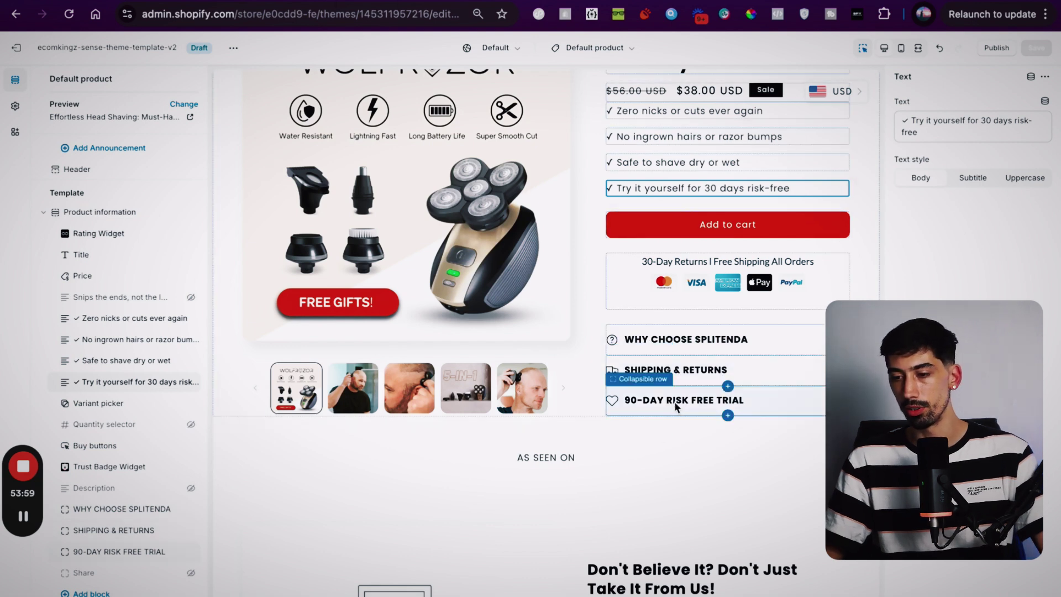
scroll(596, 298, down, 4)
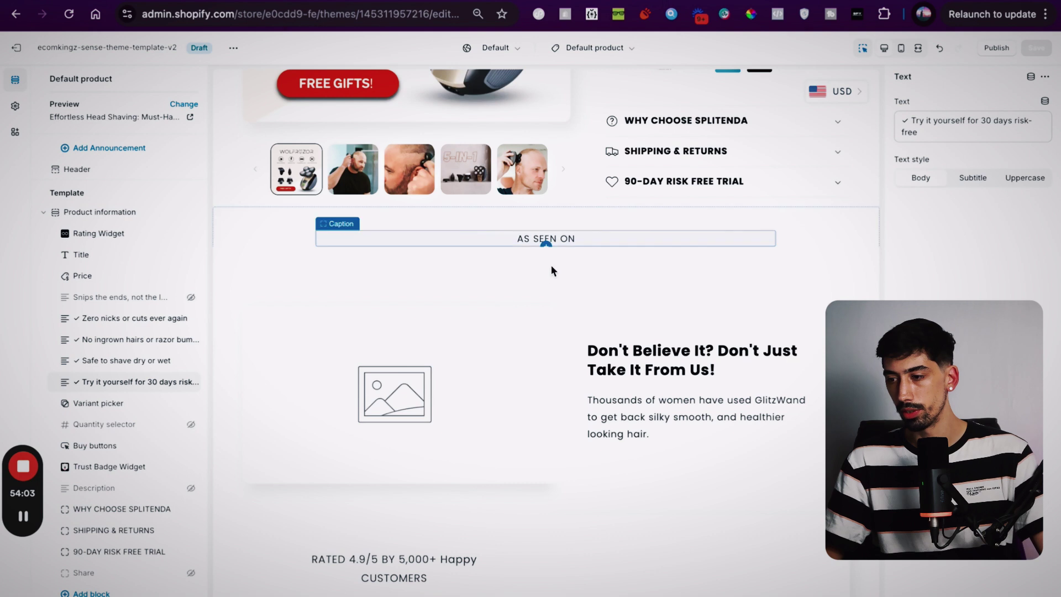
click(602, 256)
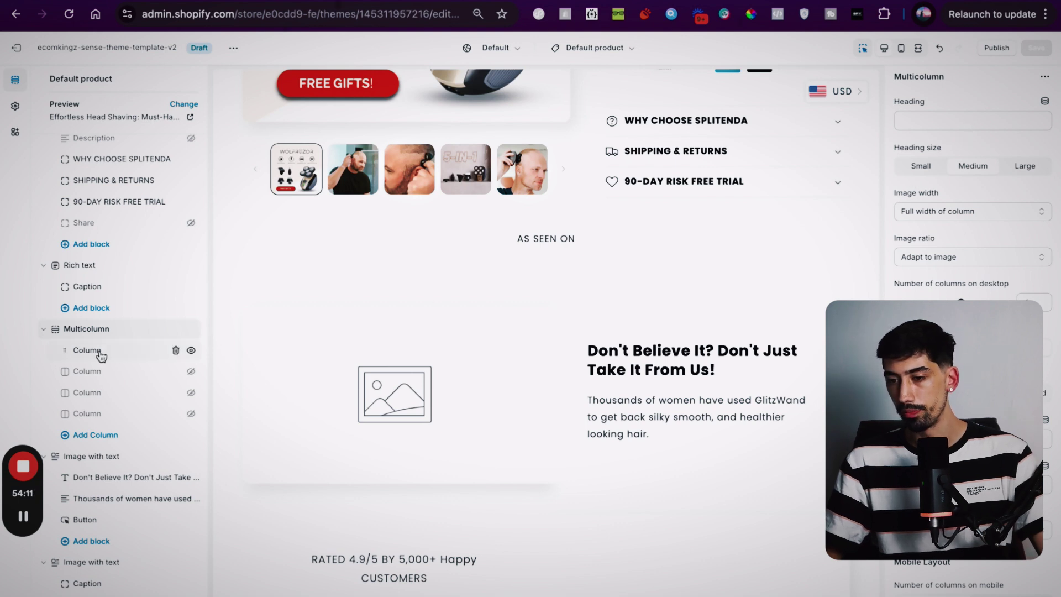
click(447, 300)
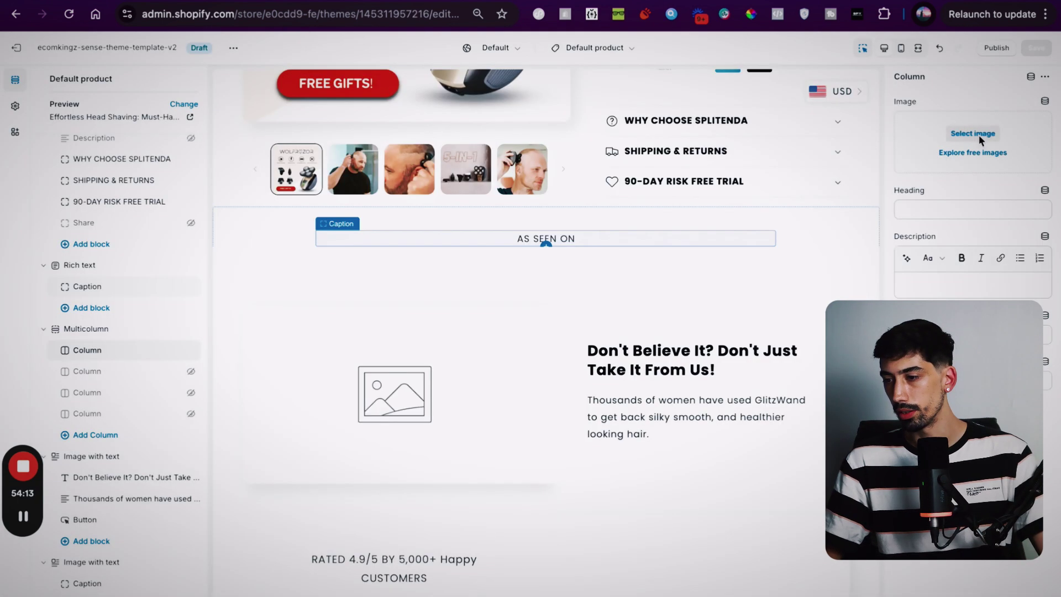
Try picking the as_seen_on_2 image for the column, closing the image library without applying it
click(974, 135)
scroll(547, 309, down, 5)
scroll(545, 320, down, 8)
scroll(528, 359, up, 2)
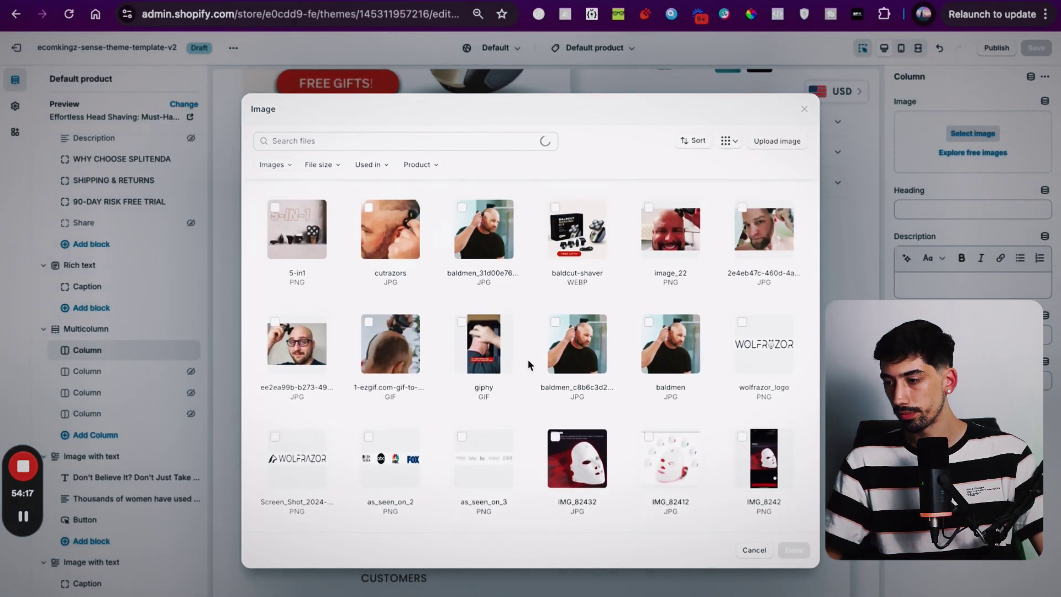
scroll(546, 332, down, 3)
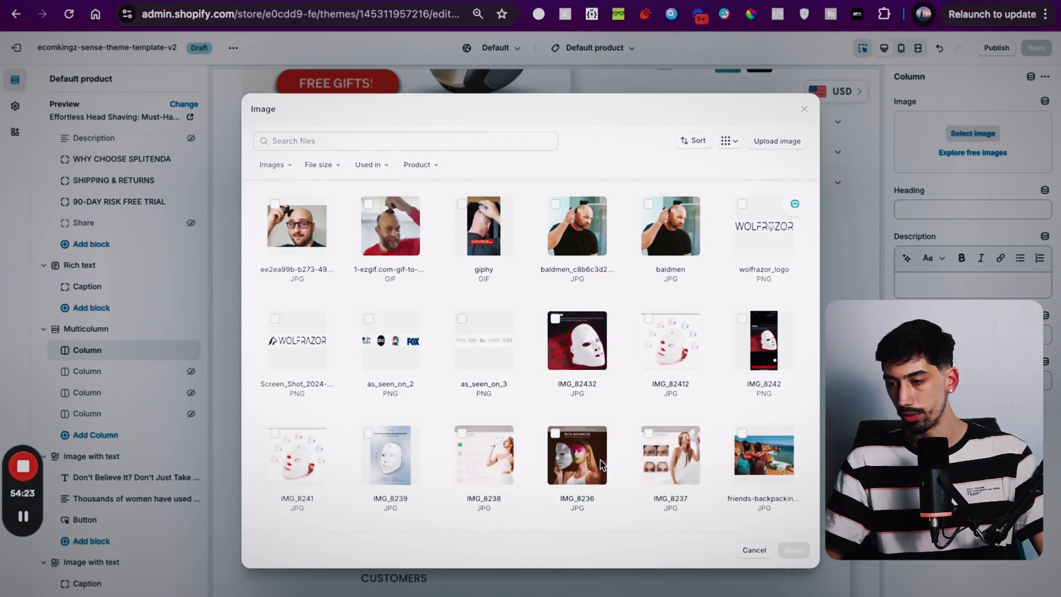
click(385, 340)
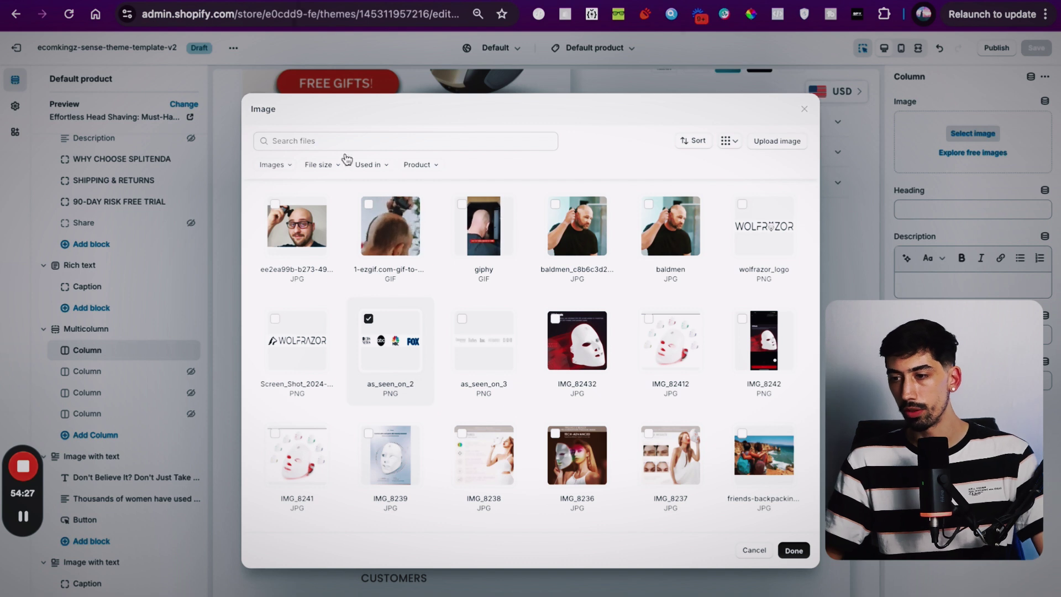
key(Escape)
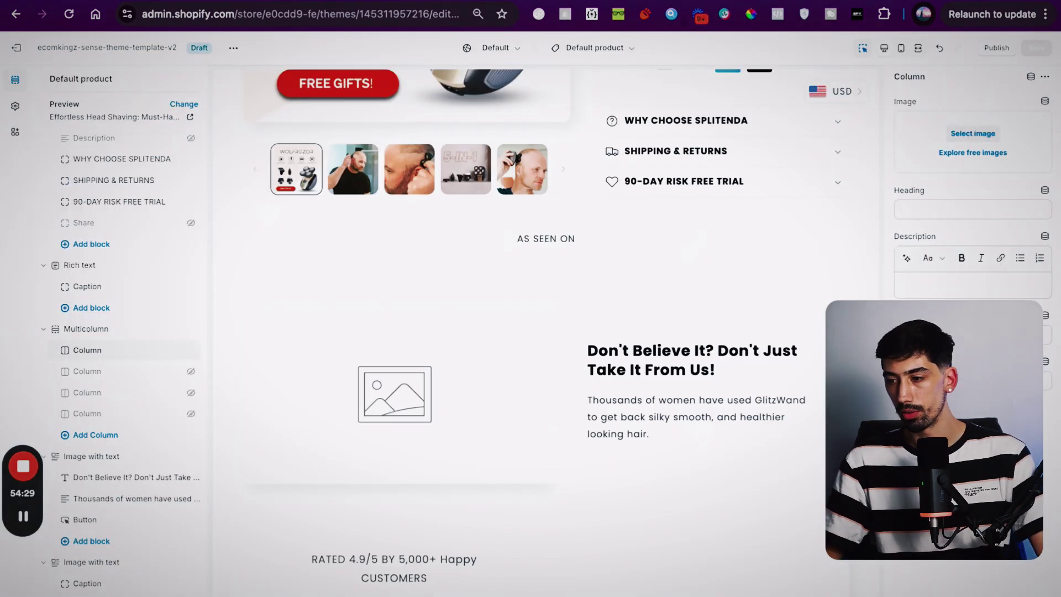
Switch to the Ecom Kingz Discord and look through the free-yt-sauce and free-themes channels for the theme template posts
click(80, 1)
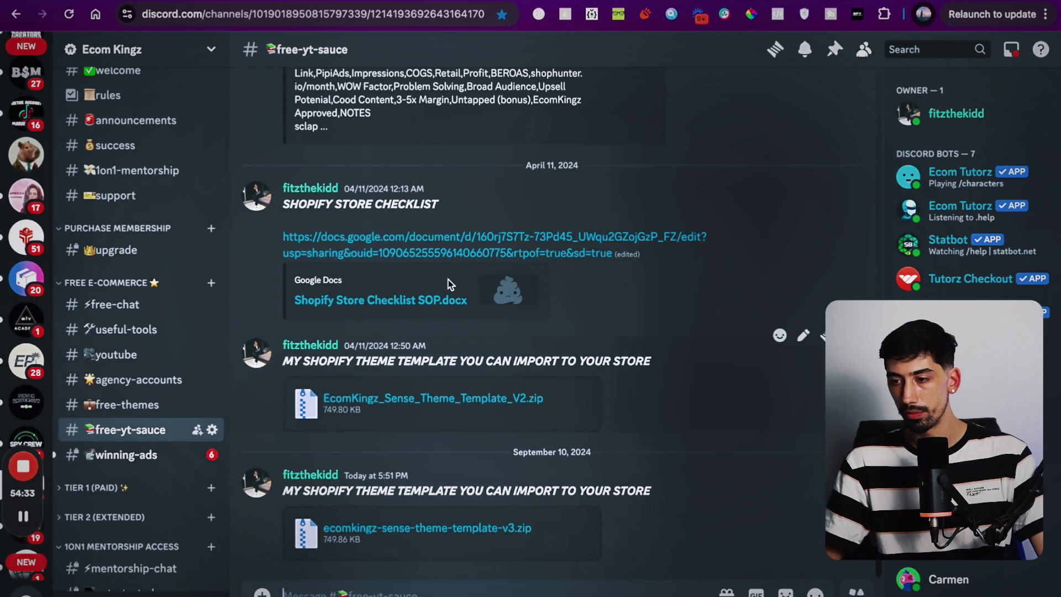
scroll(450, 279, up, 15)
scroll(450, 284, up, 5)
scroll(450, 285, down, 15)
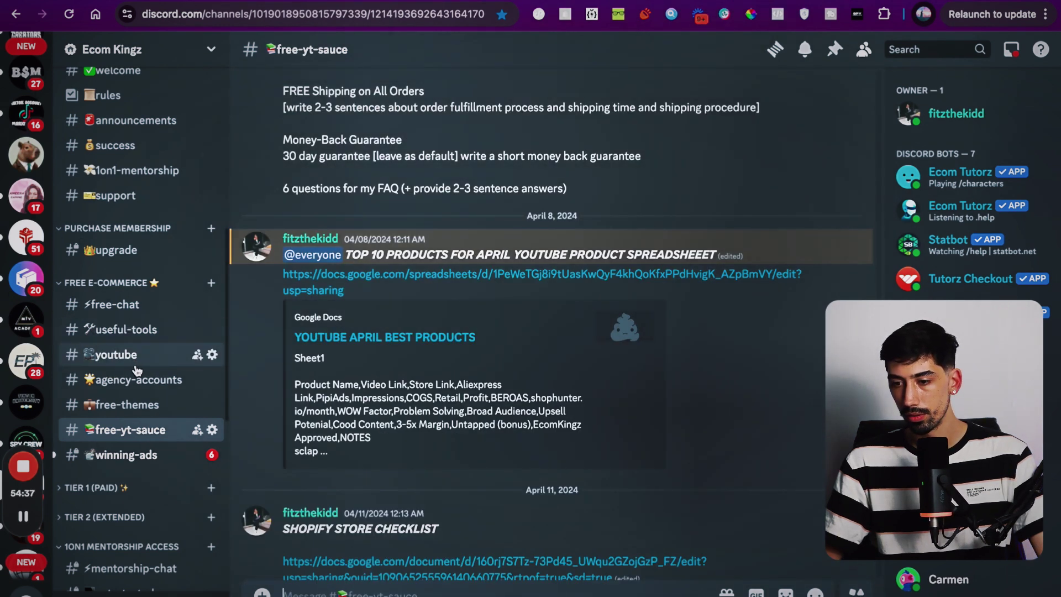
click(137, 407)
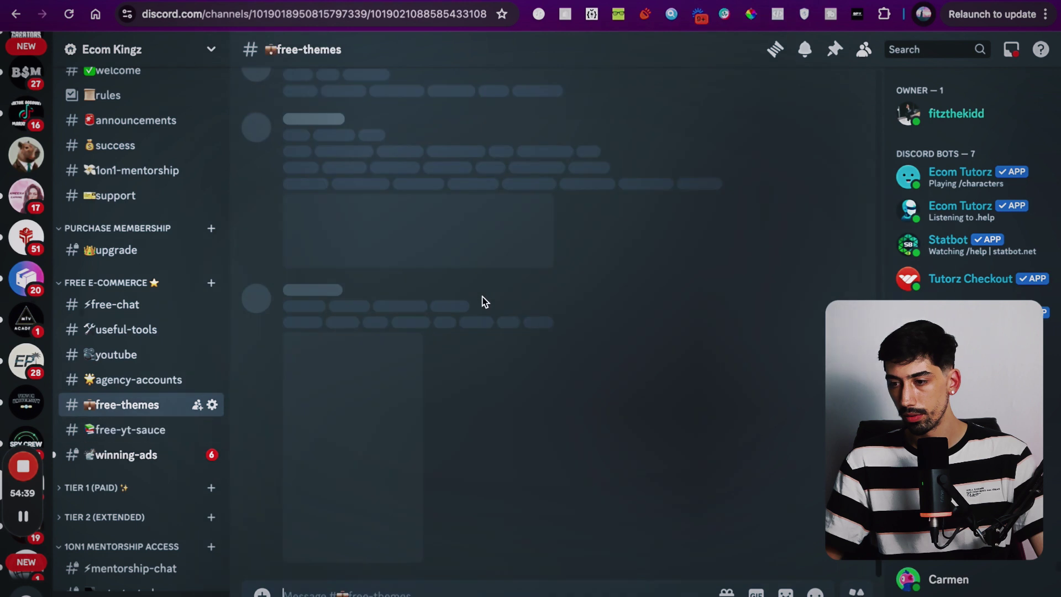
scroll(473, 308, up, 10)
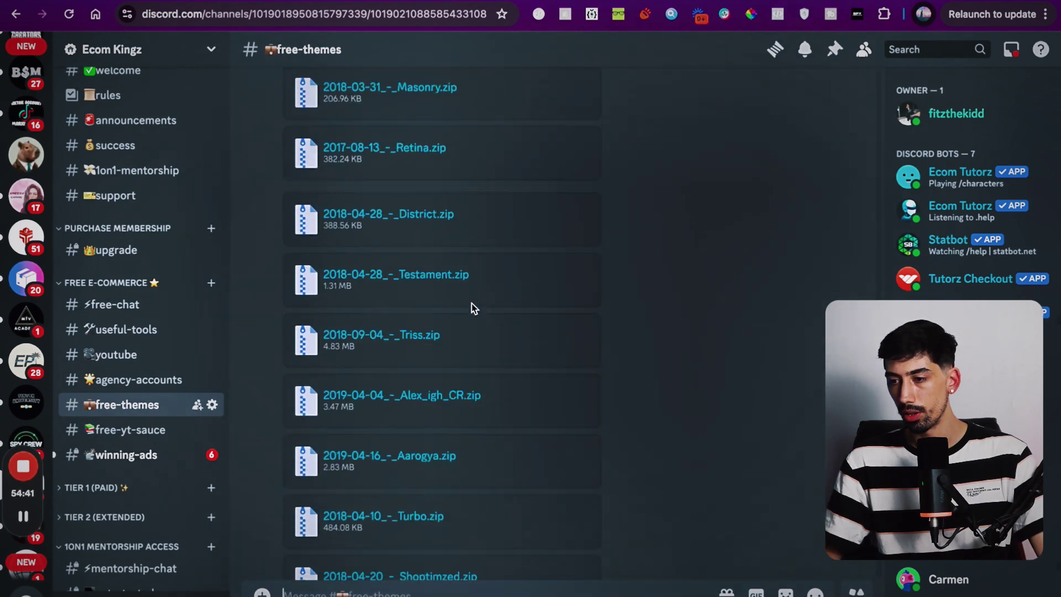
scroll(472, 308, down, 8)
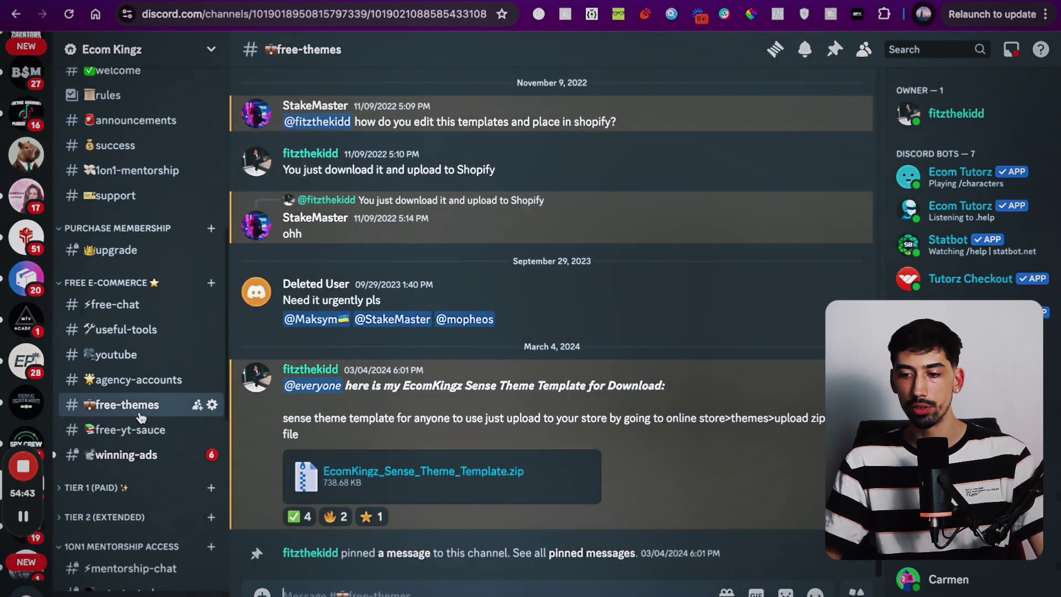
click(134, 432)
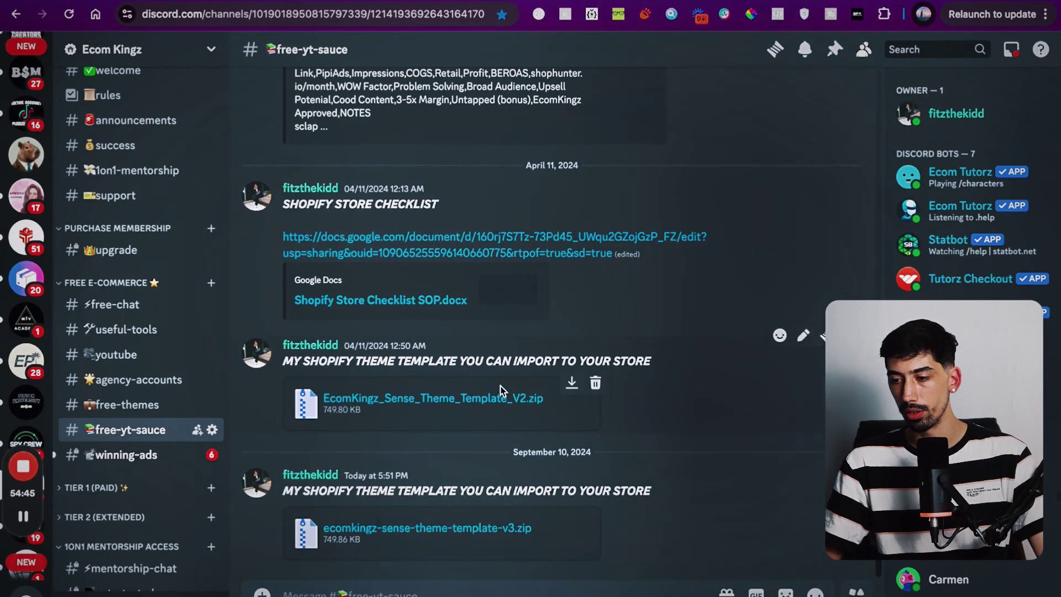
scroll(500, 389, up, 5)
scroll(500, 389, up, 10)
scroll(500, 389, down, 15)
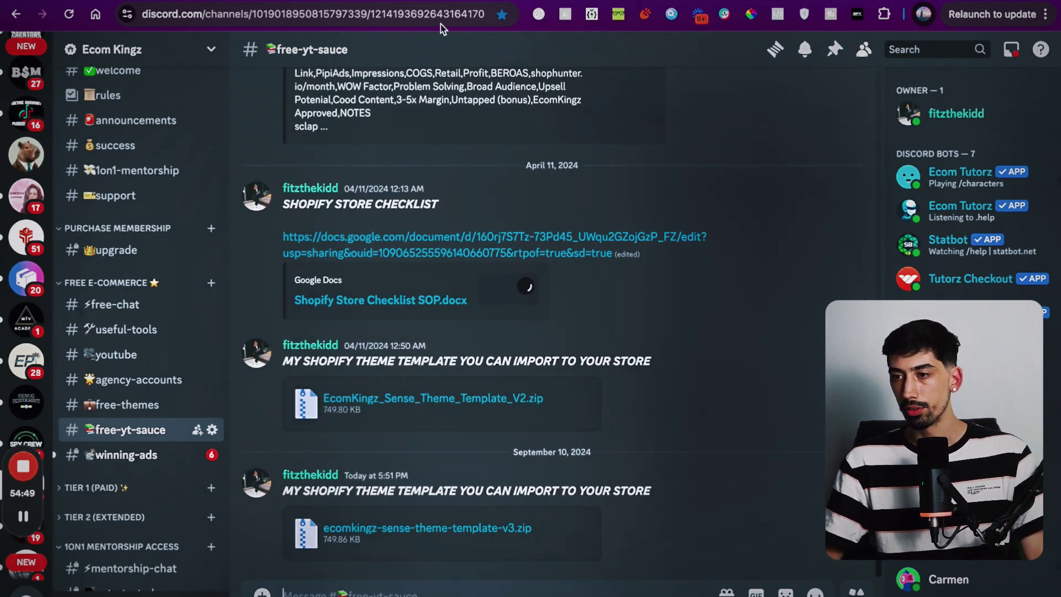
Return to the Shopify theme editor and save the theme with the as_seen_on_2 image in the "AS SEEN ON" column
key(ctrl+Tab)
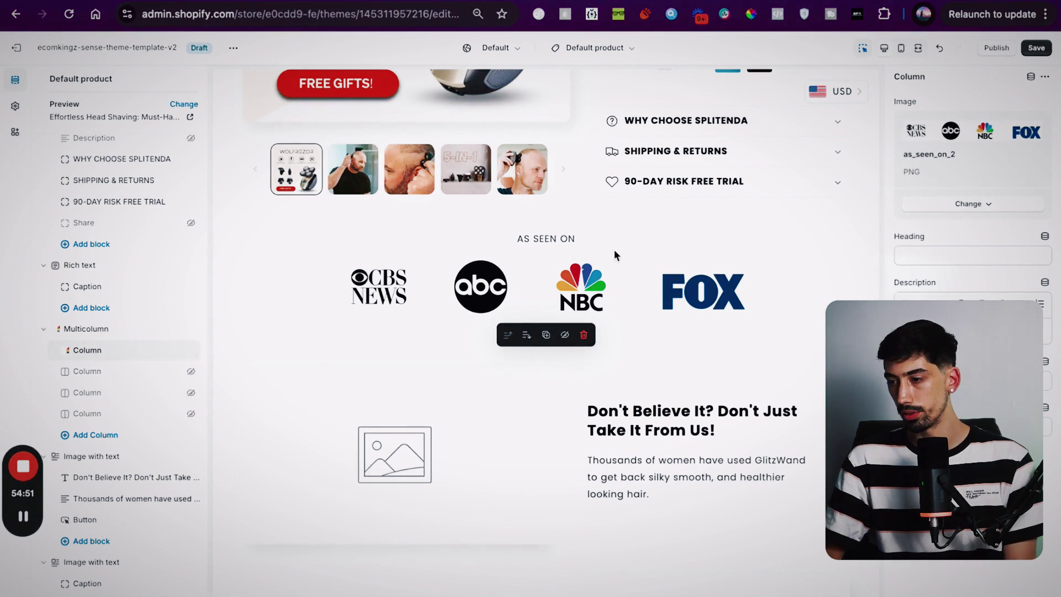
click(1036, 50)
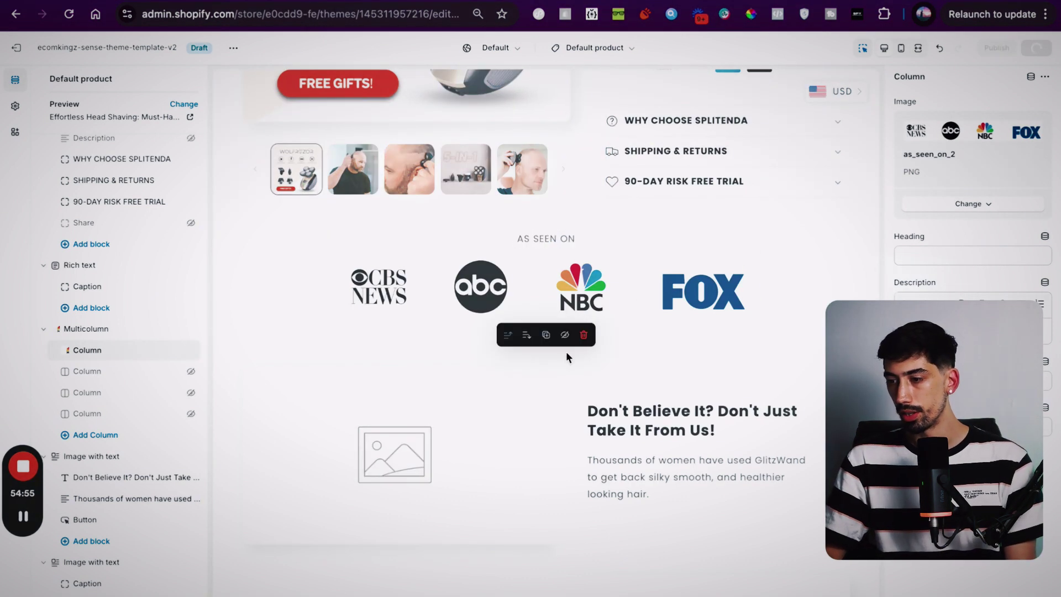
Review the product page sections below "AS SEEN ON" down to the F.A.Q.'s for template images and copy needing replacement
scroll(566, 373, down, 4)
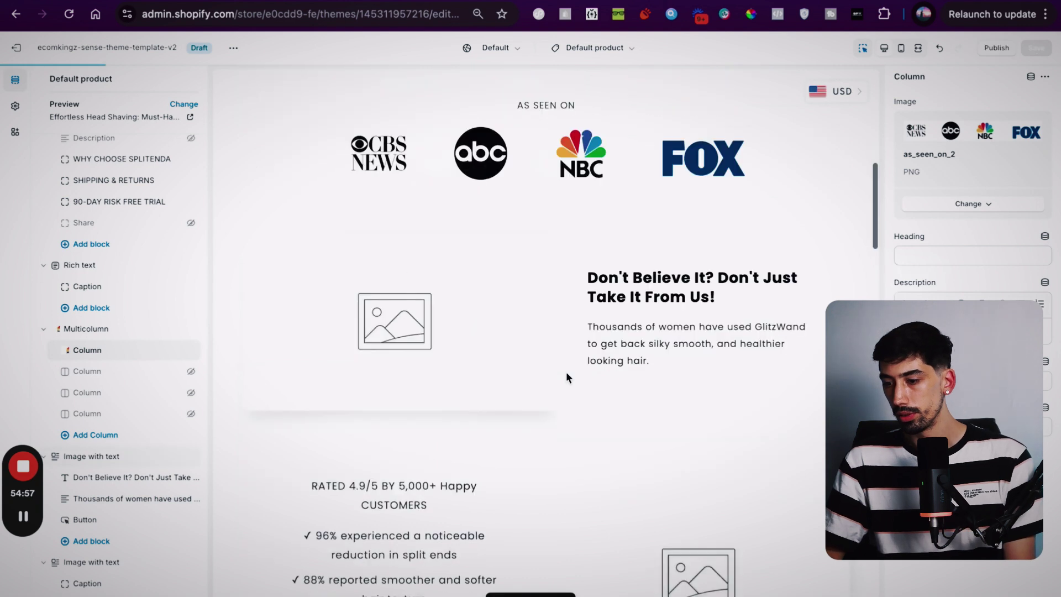
scroll(567, 373, down, 10)
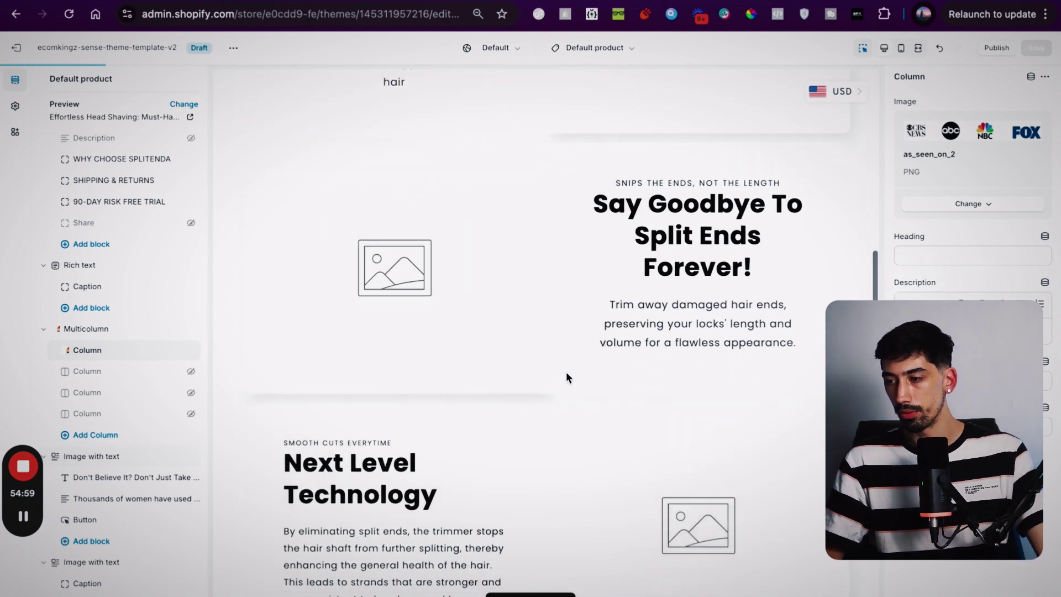
scroll(567, 377, down, 2)
scroll(568, 377, up, 3)
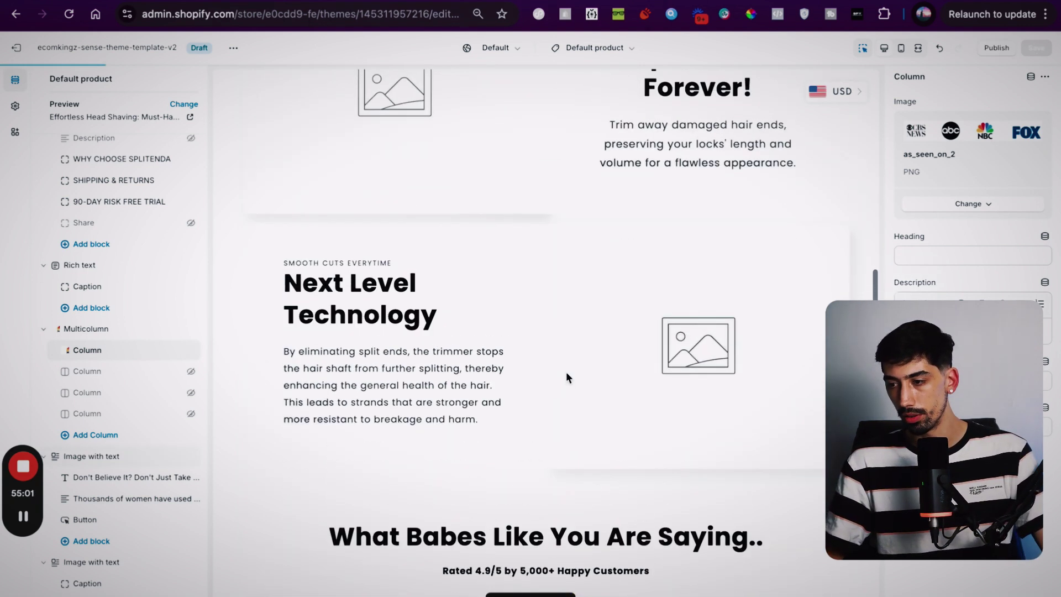
scroll(567, 374, up, 4)
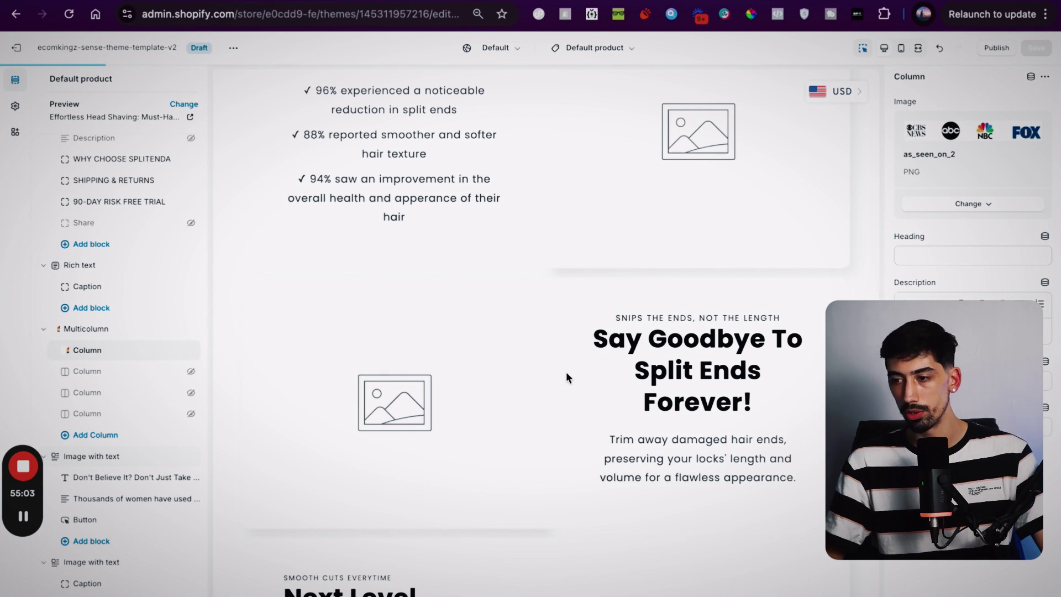
scroll(567, 374, up, 4)
scroll(559, 320, down, 10)
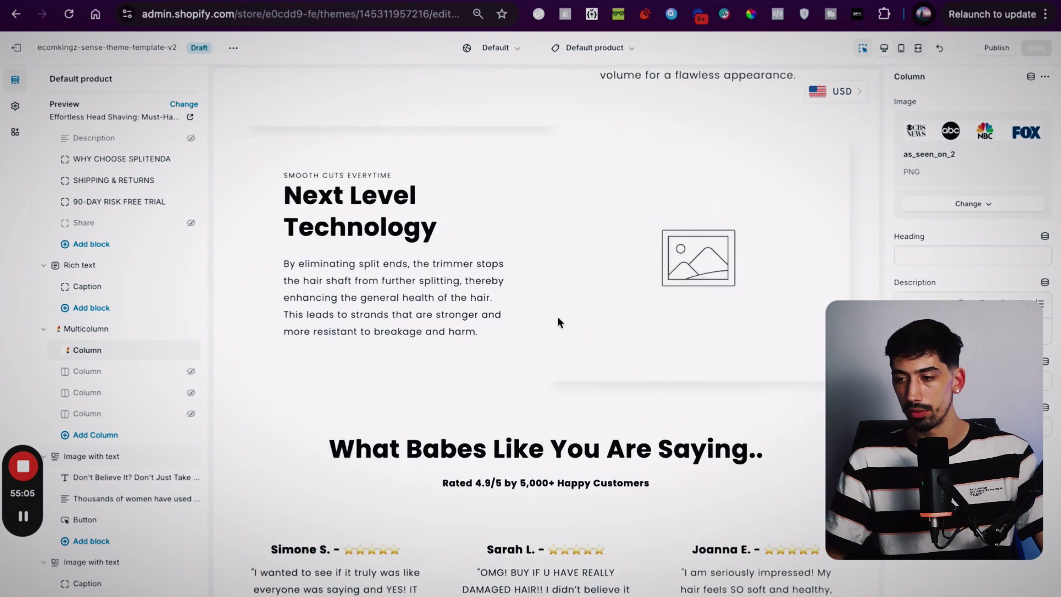
scroll(558, 318, down, 13)
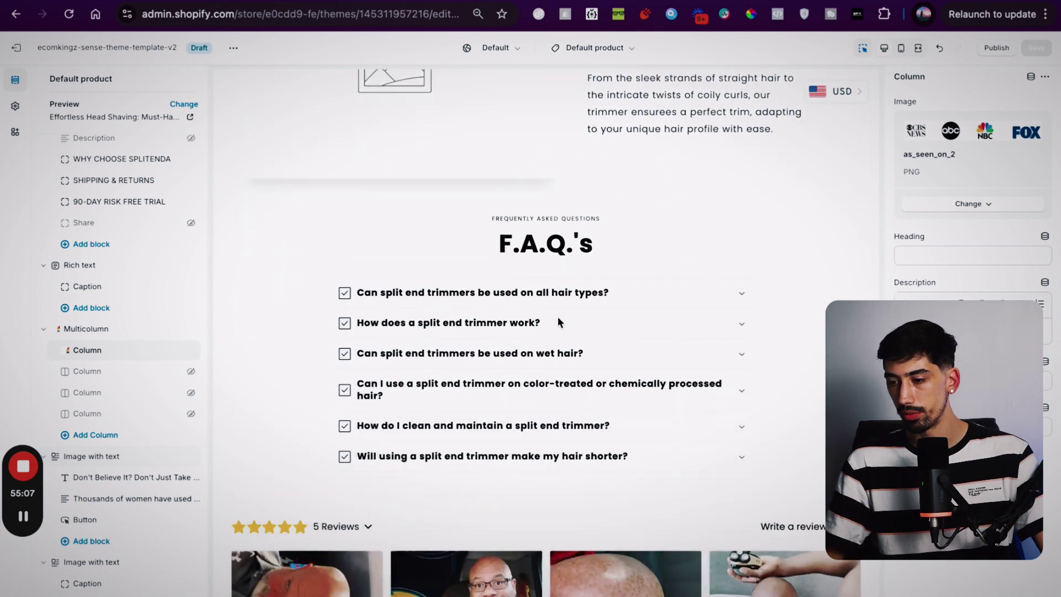
scroll(505, 242, up, 10)
scroll(505, 241, up, 10)
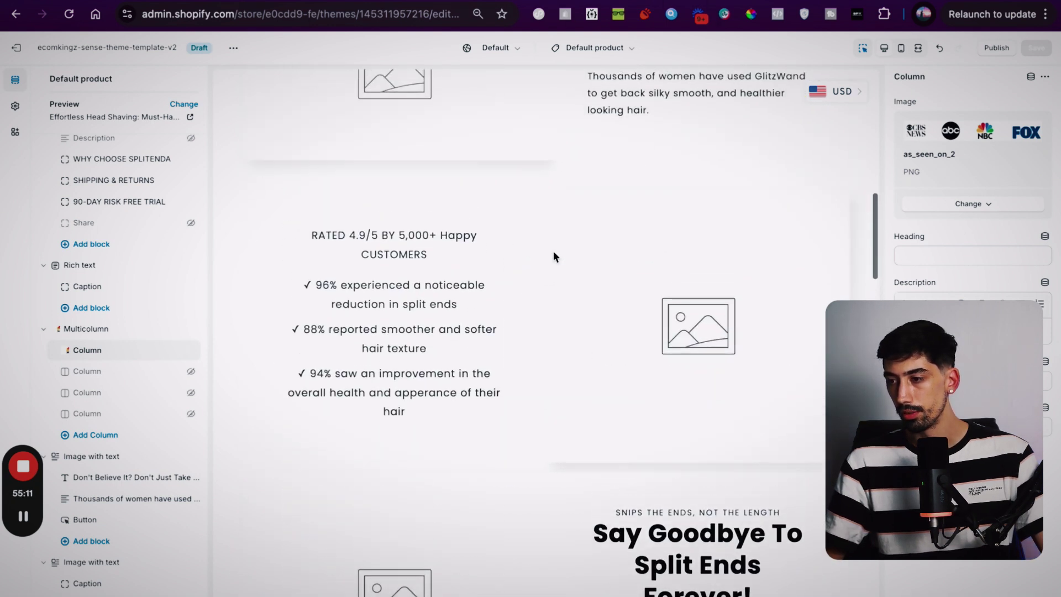
scroll(555, 255, up, 6)
scroll(554, 255, left, 2)
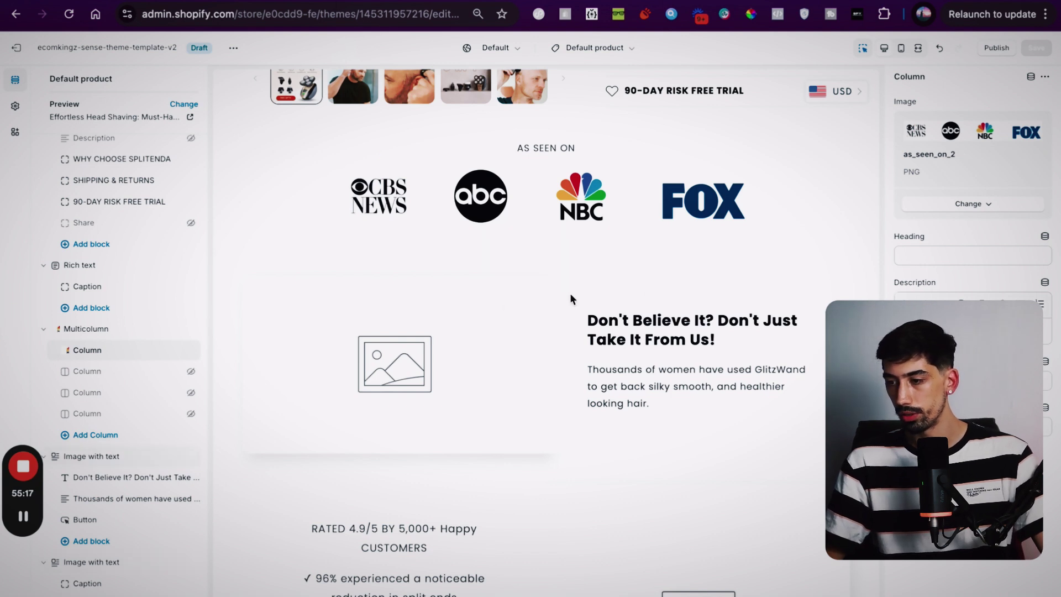
Try picking the 3-ezgif GIF from the image library for the "Don't Believe It?" Image with text section
click(504, 333)
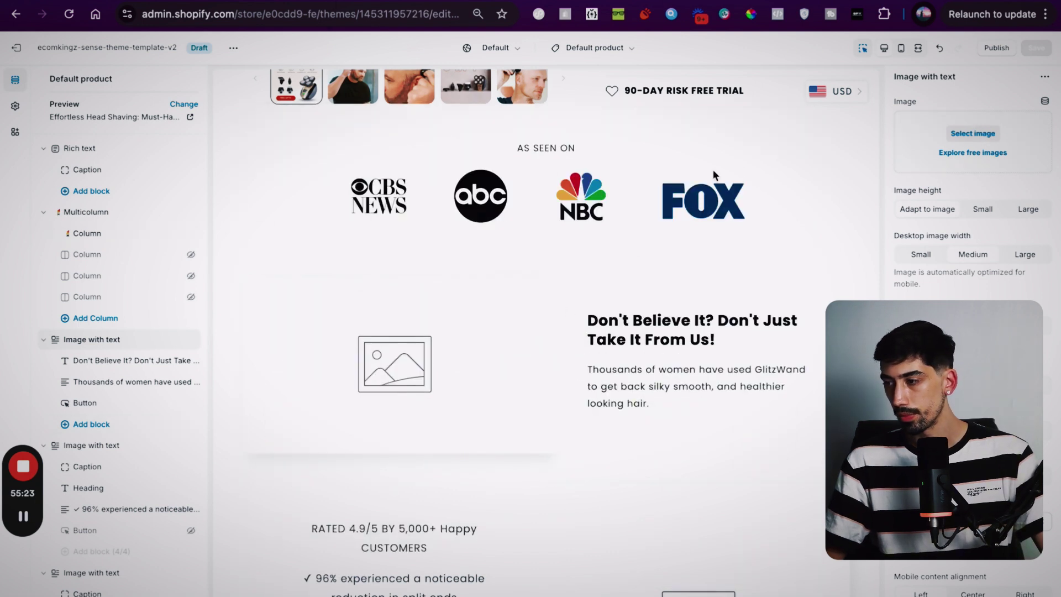
click(972, 133)
scroll(387, 296, down, 2)
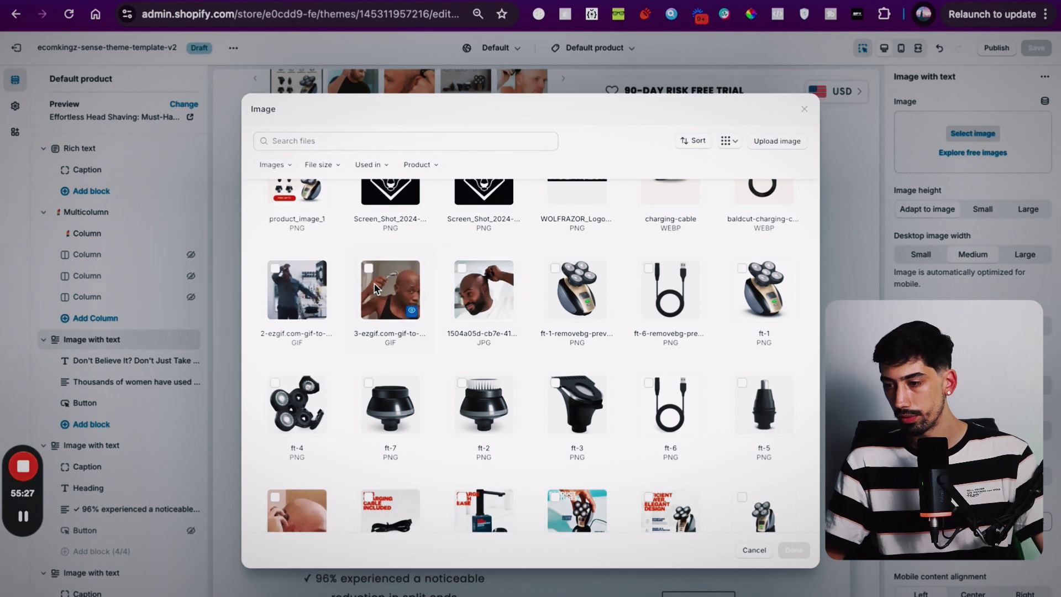
click(388, 294)
scroll(555, 426, down, 2)
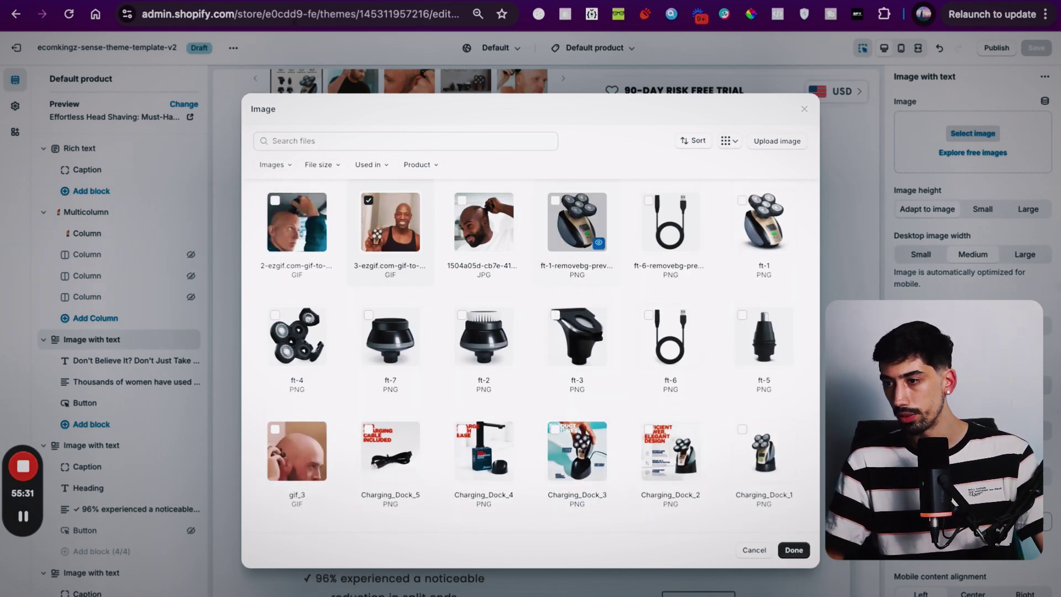
Copy the "Shave Faster & Save Time" heading from the live wolfrazor.com product page
key(ctrl+Tab)
scroll(585, 234, down, 15)
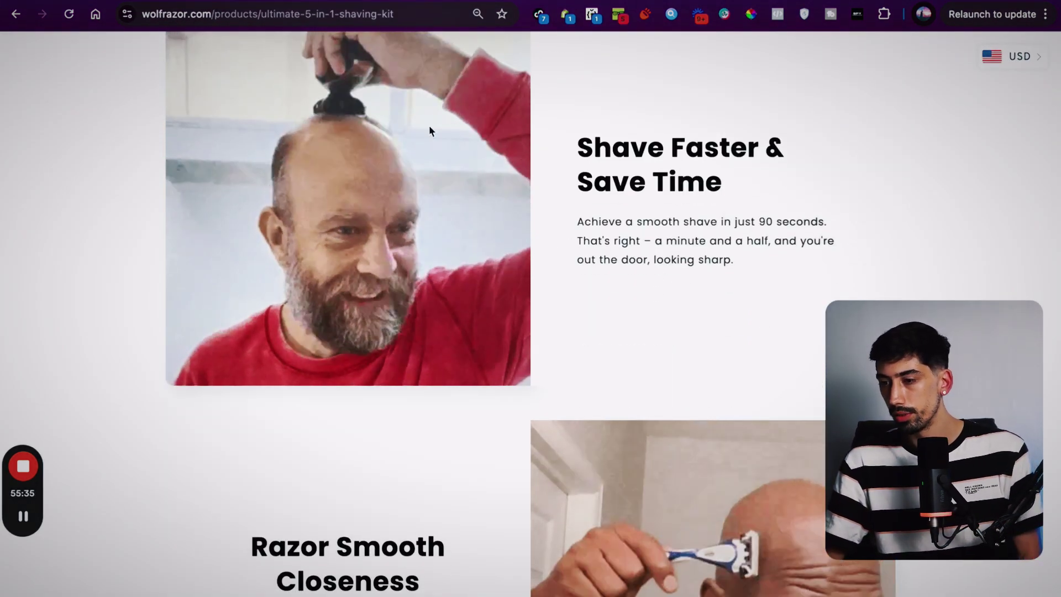
triple_click(606, 164)
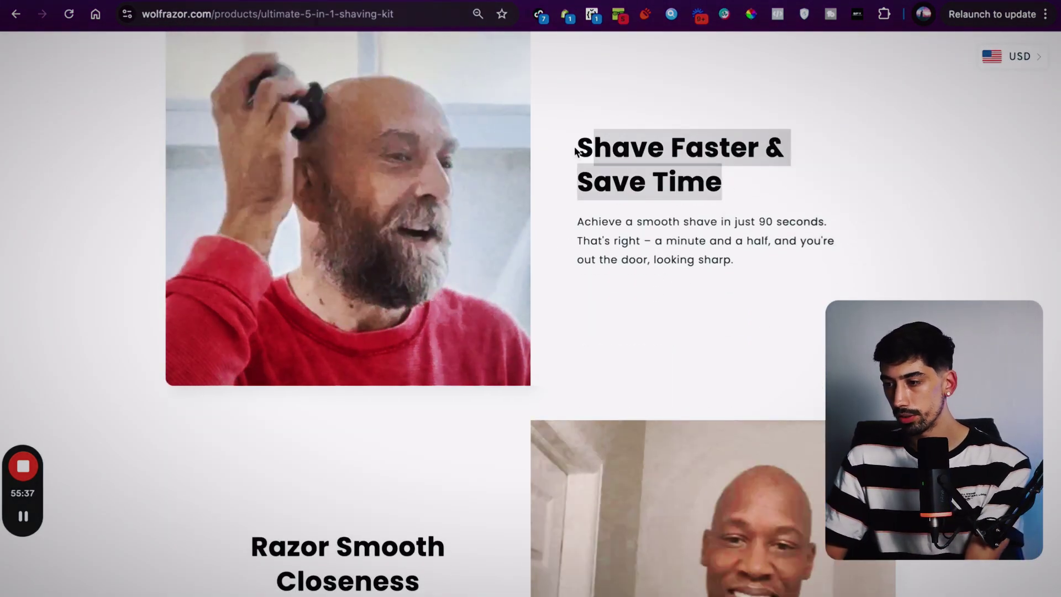
triple_click(576, 151)
triple_click(584, 146)
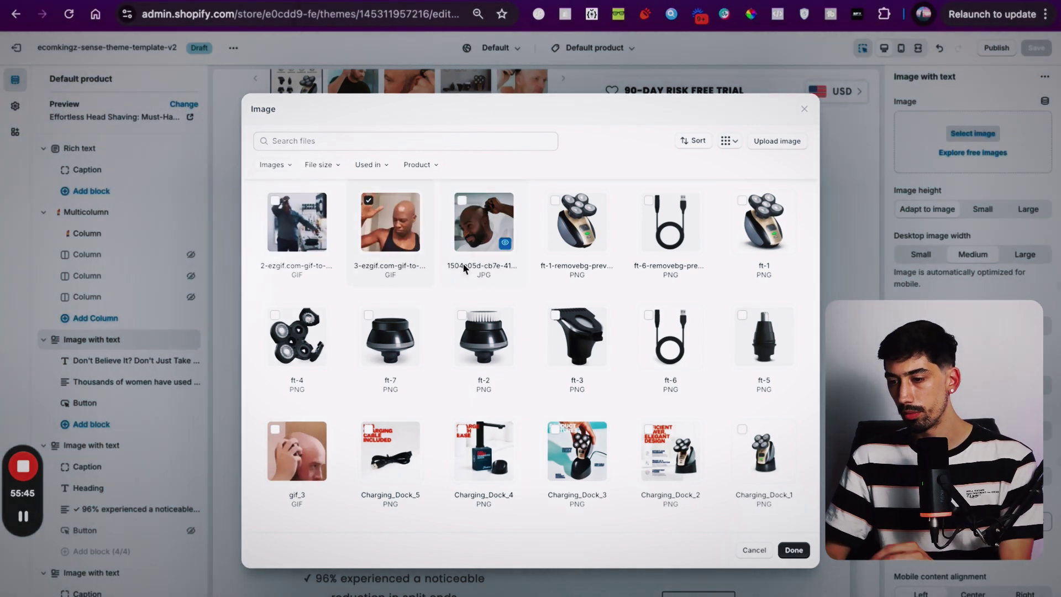
Try applying the 1-ezgif GIF of the man in the red shirt to the Image with text section
scroll(301, 452, down, 5)
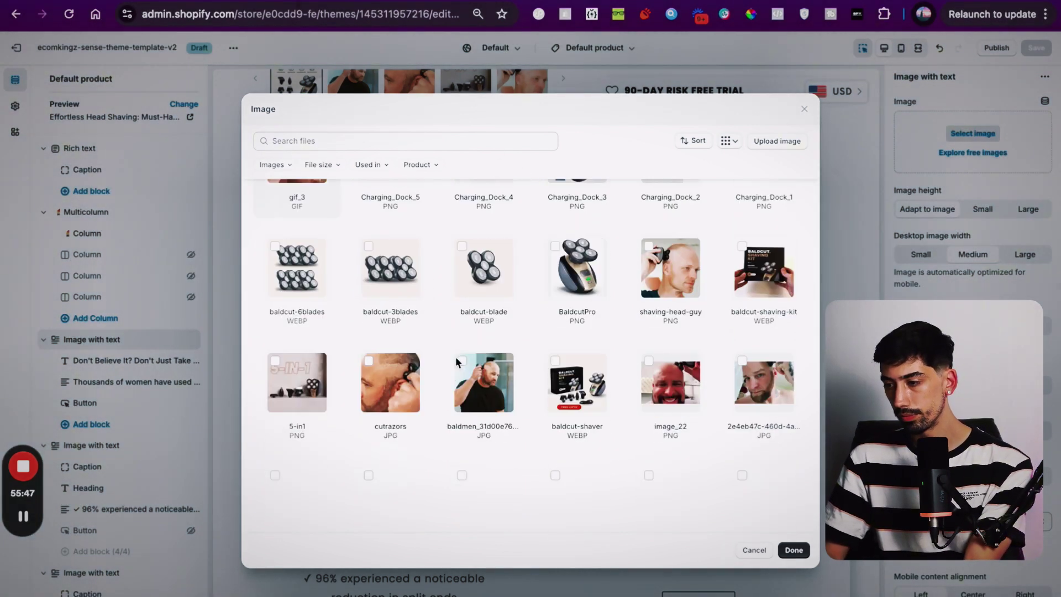
scroll(486, 431, down, 2)
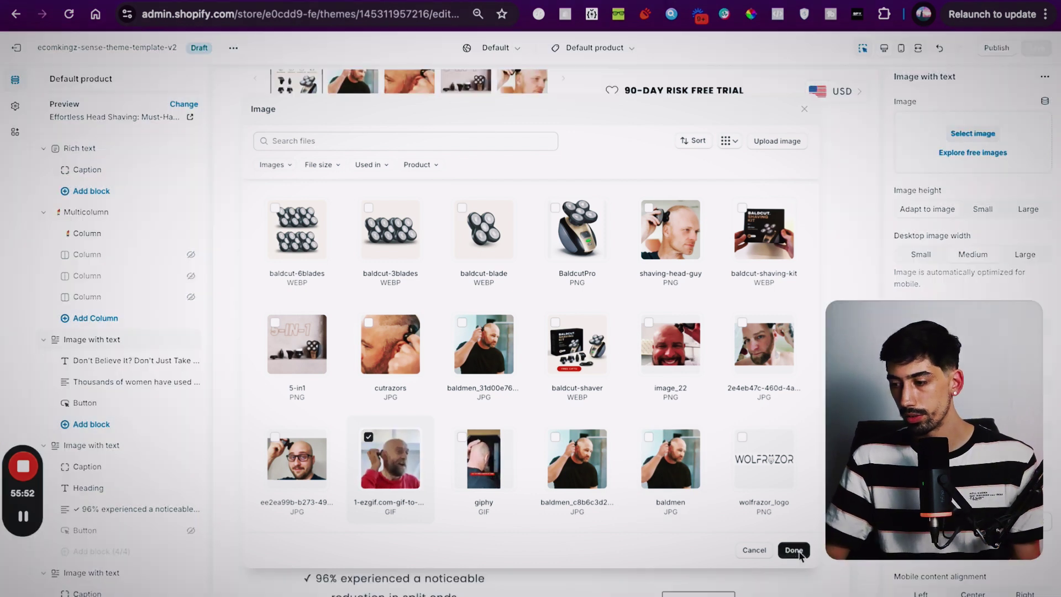
click(793, 551)
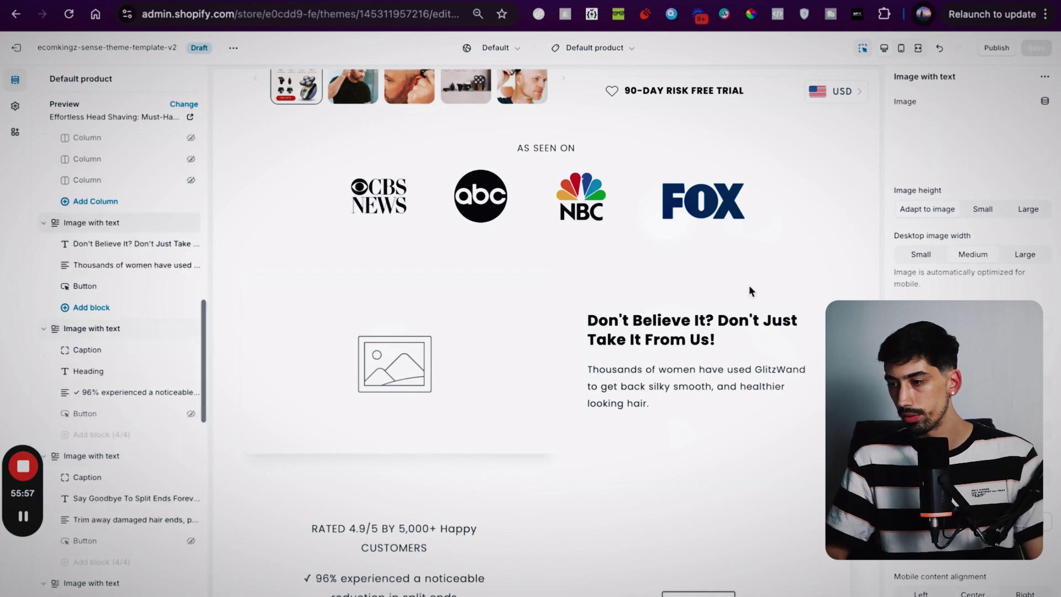
Set the section's heading to "Shave Faster & Save Time" and its image to the 1-ezgif.com-gif-to-webp-converter GIF
click(625, 320)
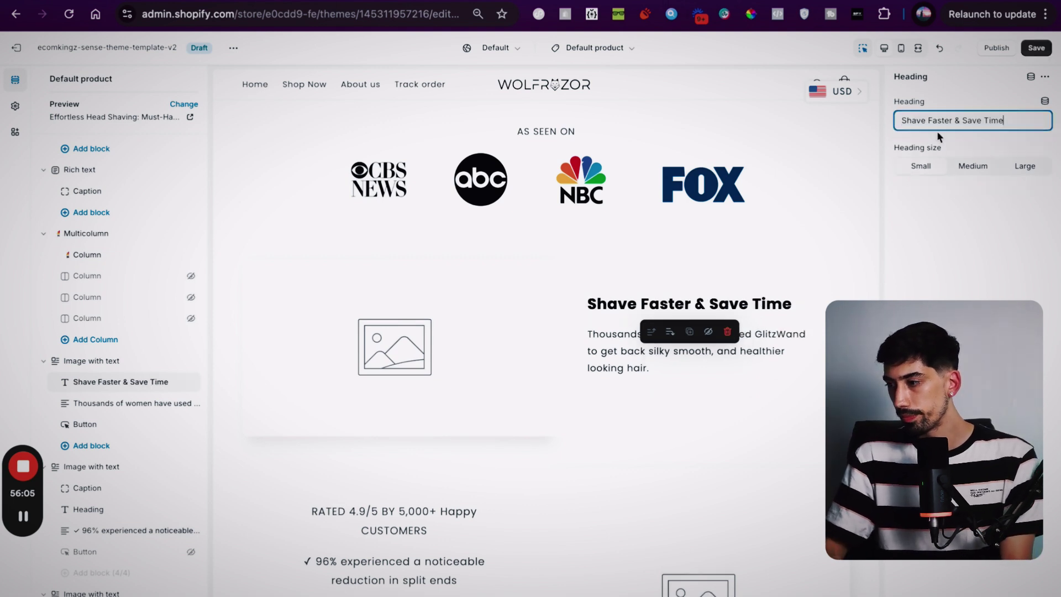
click(946, 224)
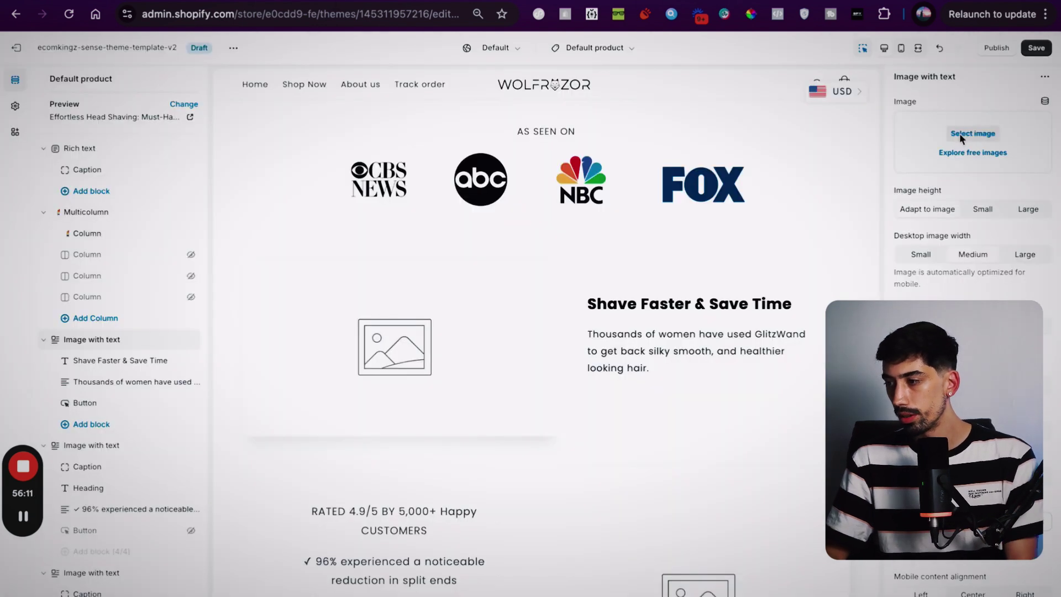
click(959, 133)
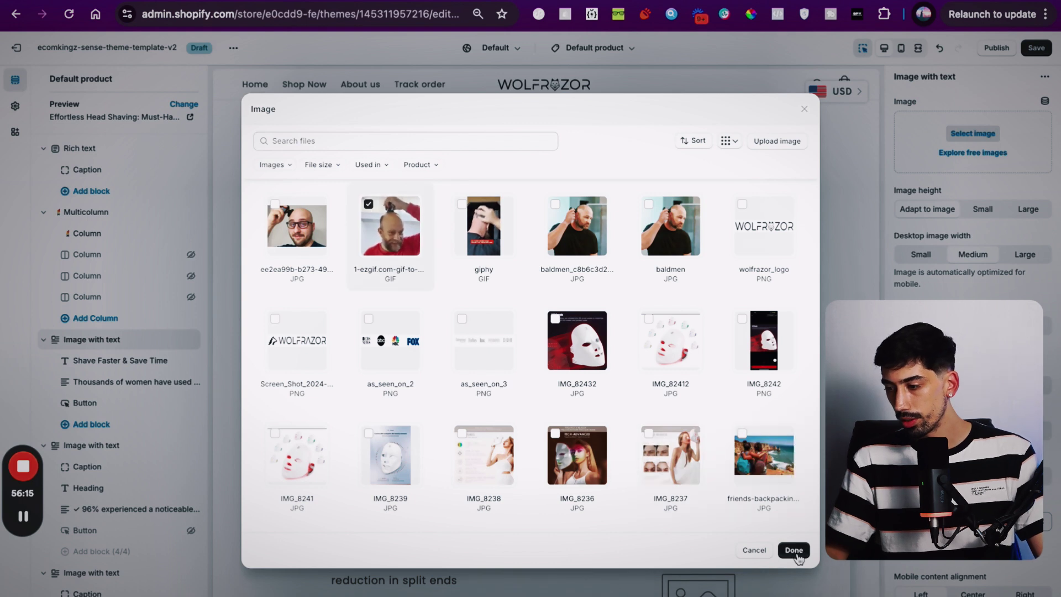
click(794, 550)
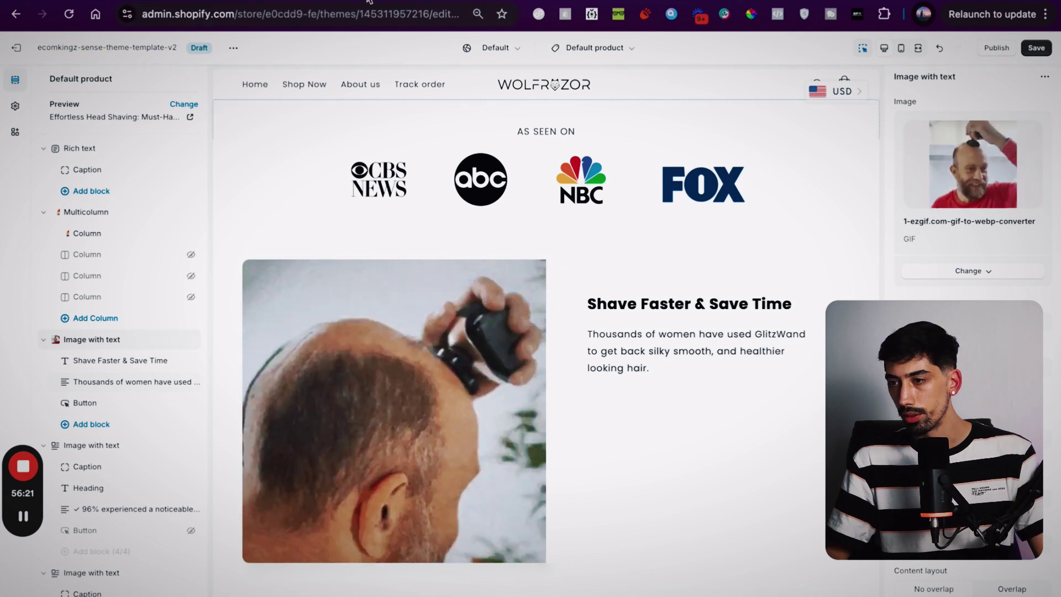
Replace the section's GlitzWand text with the "Achieve a smooth shave in just 90 seconds" paragraph copied from the live product page
key(ctrl+Tab)
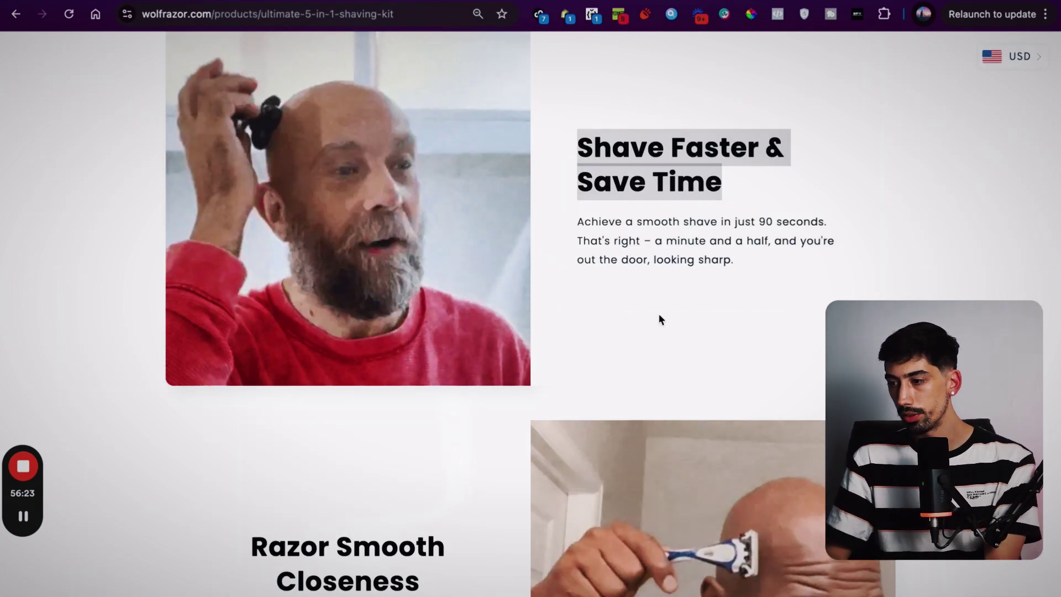
triple_click(629, 242)
key(ctrl+c)
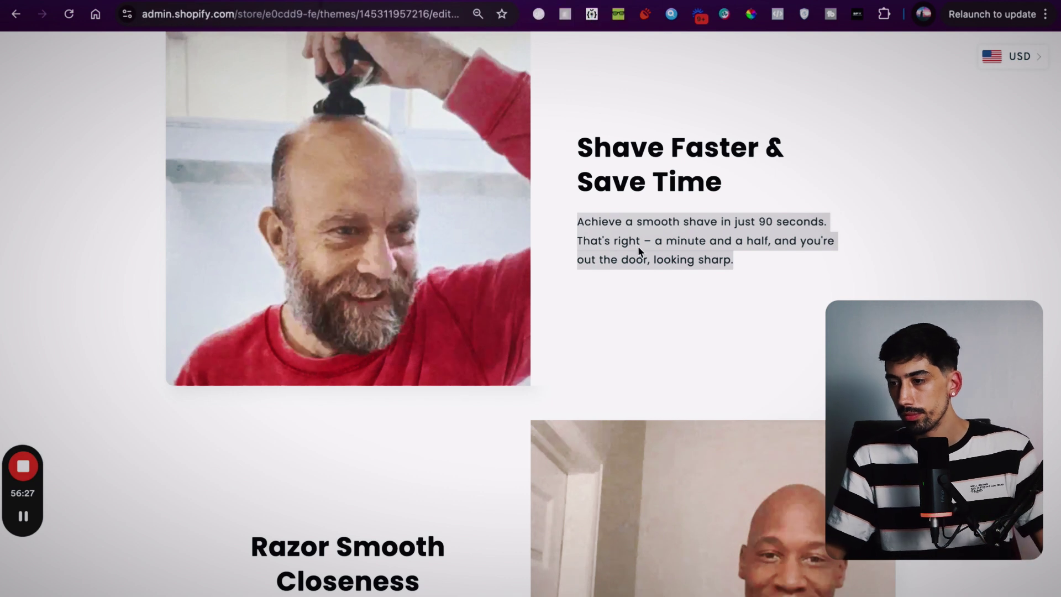
key(ctrl+shift+Tab)
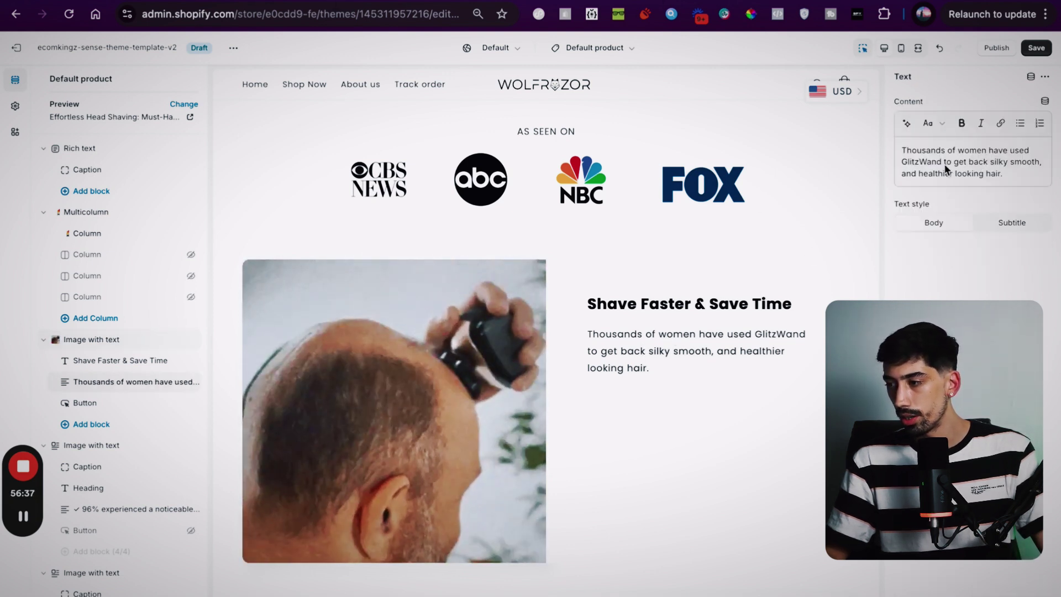
double_click(934, 174)
key(ctrl+a)
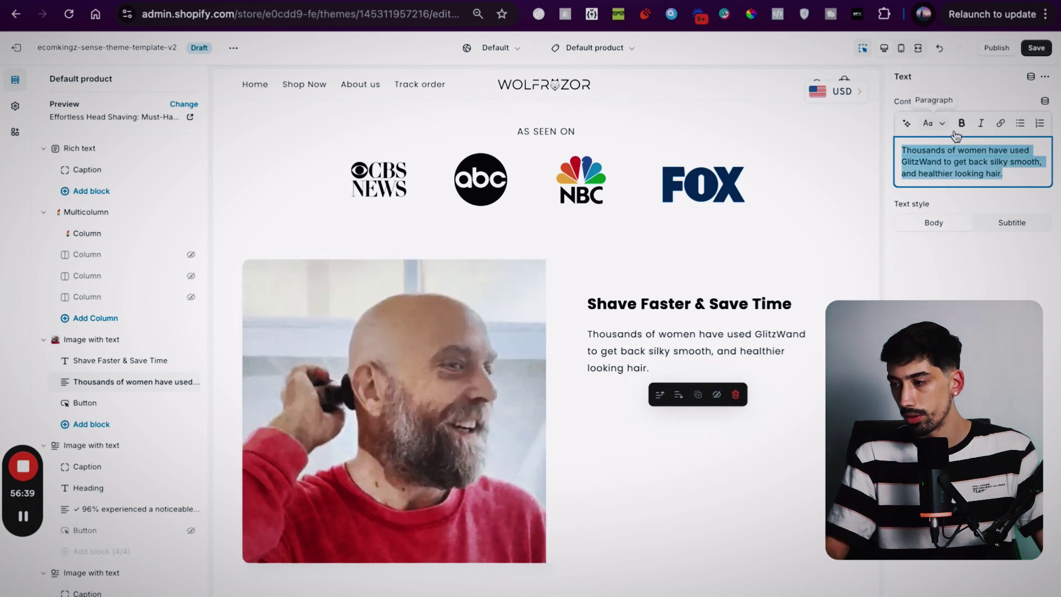
key(ctrl+v)
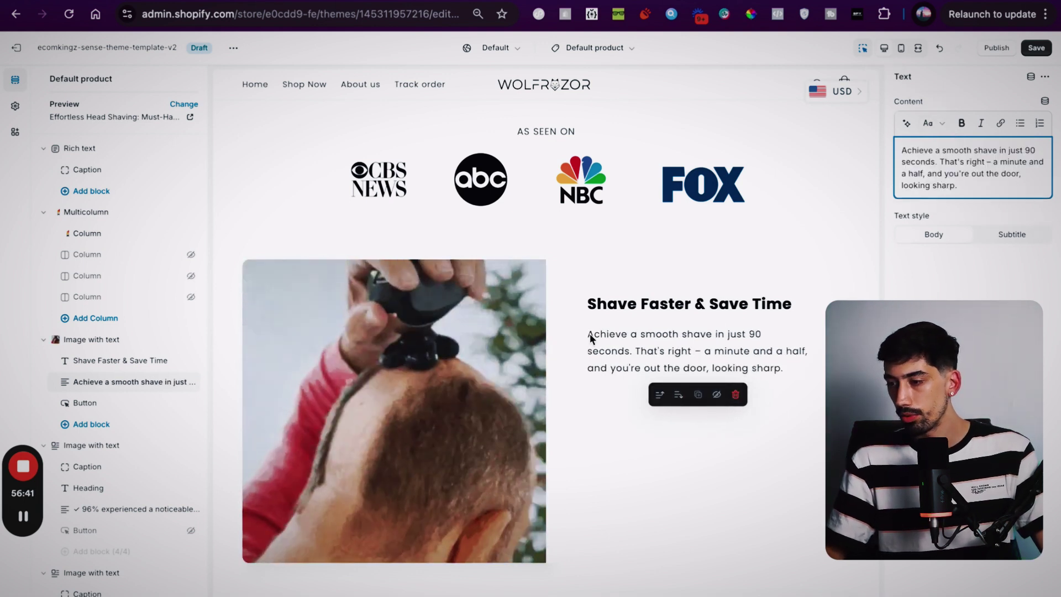
Set the desktop content position of the "Shave Faster & Save Time" section to Middle
scroll(433, 393, down, 2)
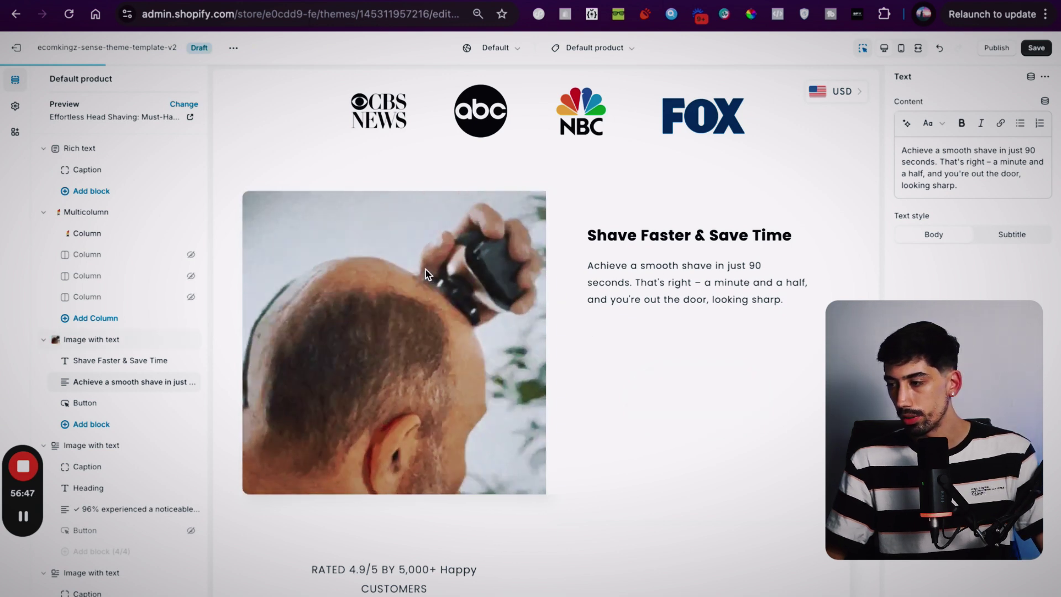
click(429, 245)
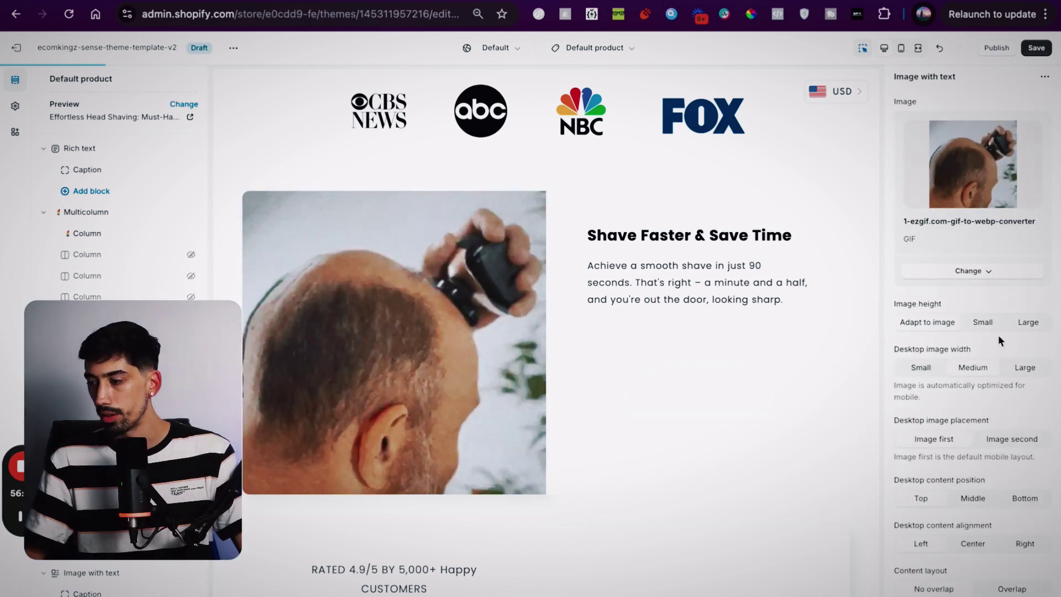
scroll(968, 442, down, 2)
scroll(968, 436, down, 1)
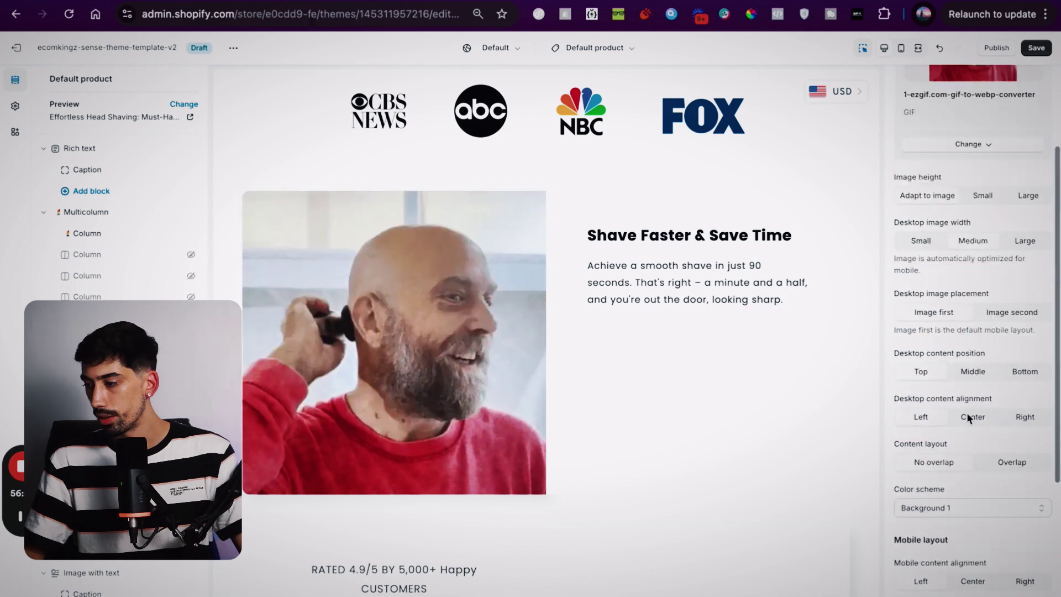
click(972, 374)
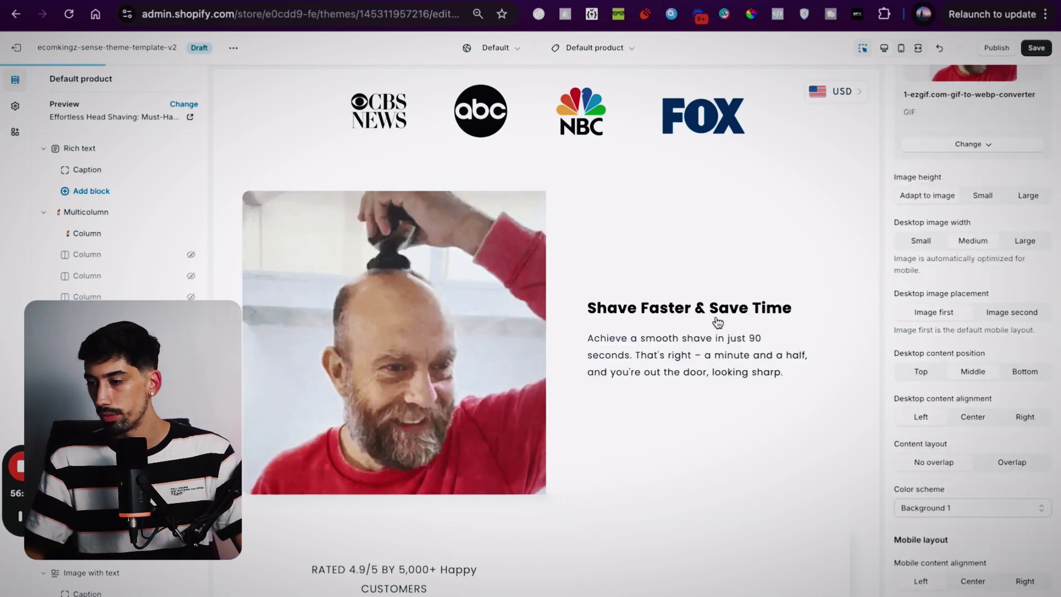
Hide the "Rated 4.9/5 by 5,000+ Happy Customers" section and set the "Say Goodbye To Split Ends Forever!" section's desktop placement to Image second
scroll(650, 338, down, 3)
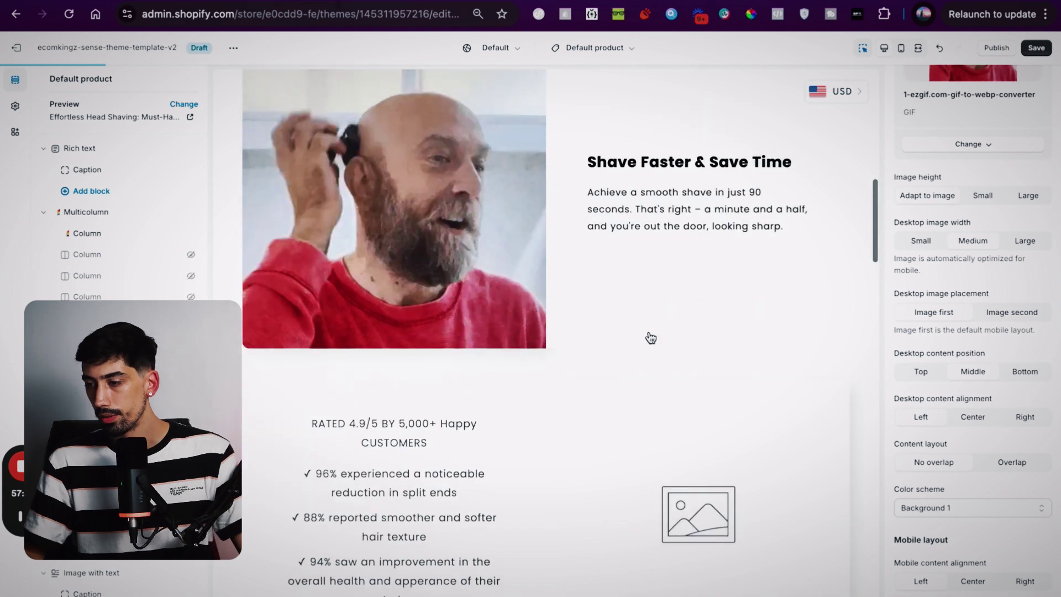
scroll(650, 339, down, 3)
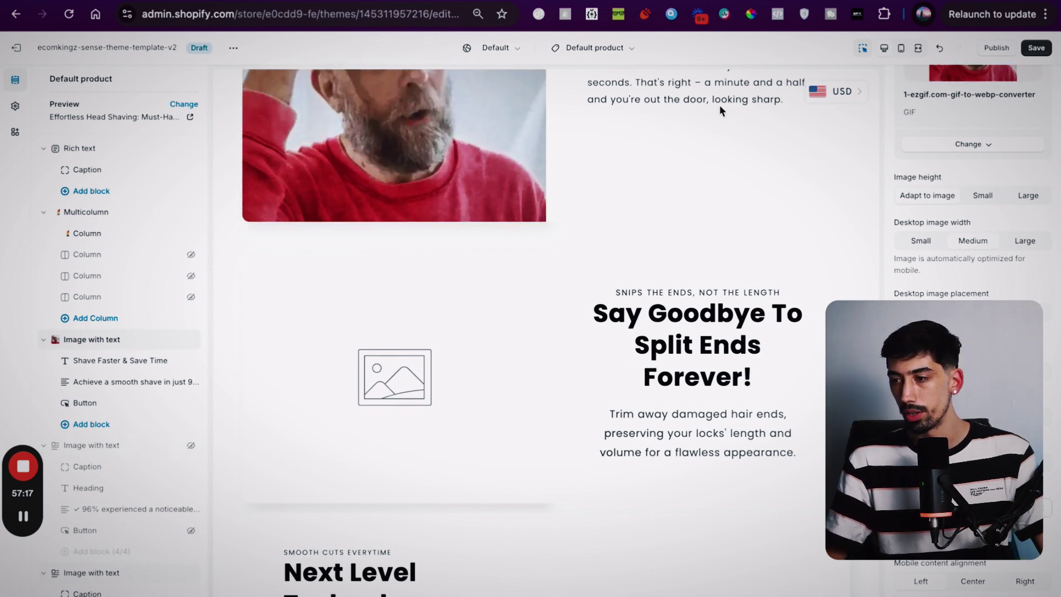
click(451, 378)
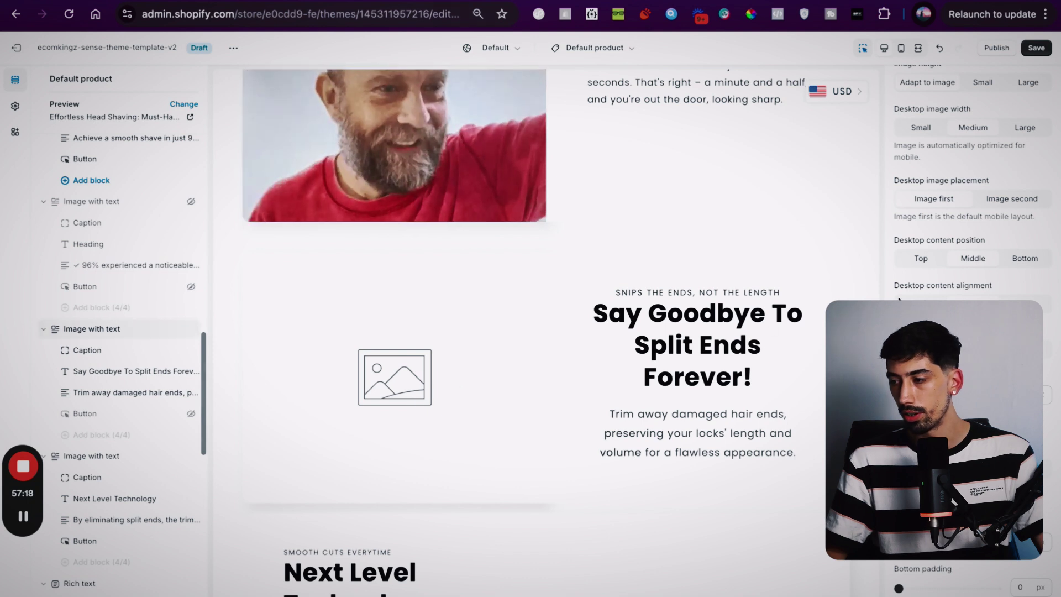
scroll(973, 267, up, 1)
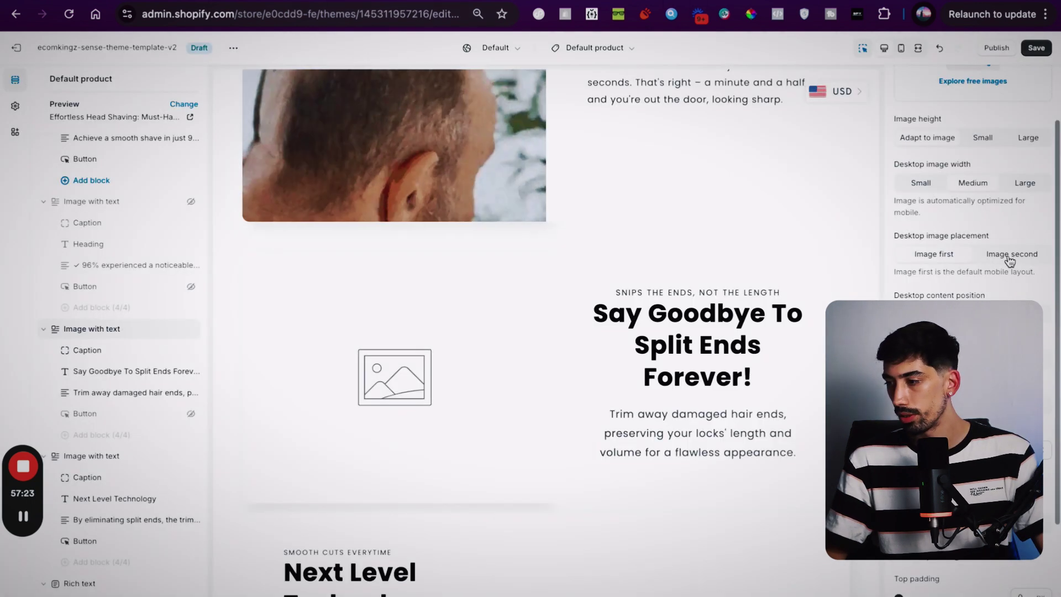
click(1010, 255)
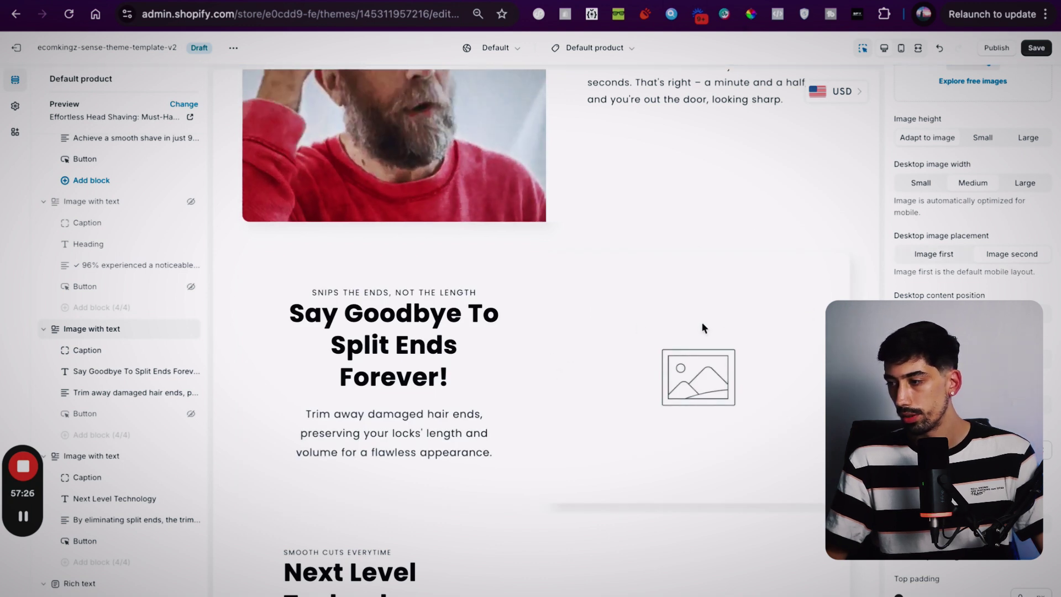
Set the "Say Goodbye To Split Ends Forever!" section's image to the 3-ezgif.com-gif-to-webp-converter GIF
scroll(977, 148, up, 3)
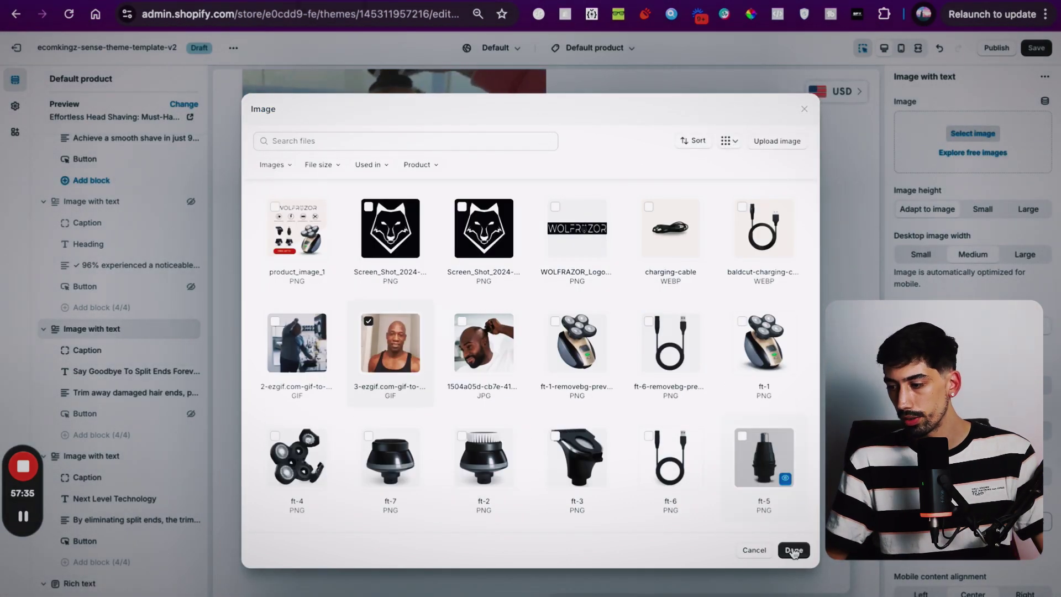
click(793, 551)
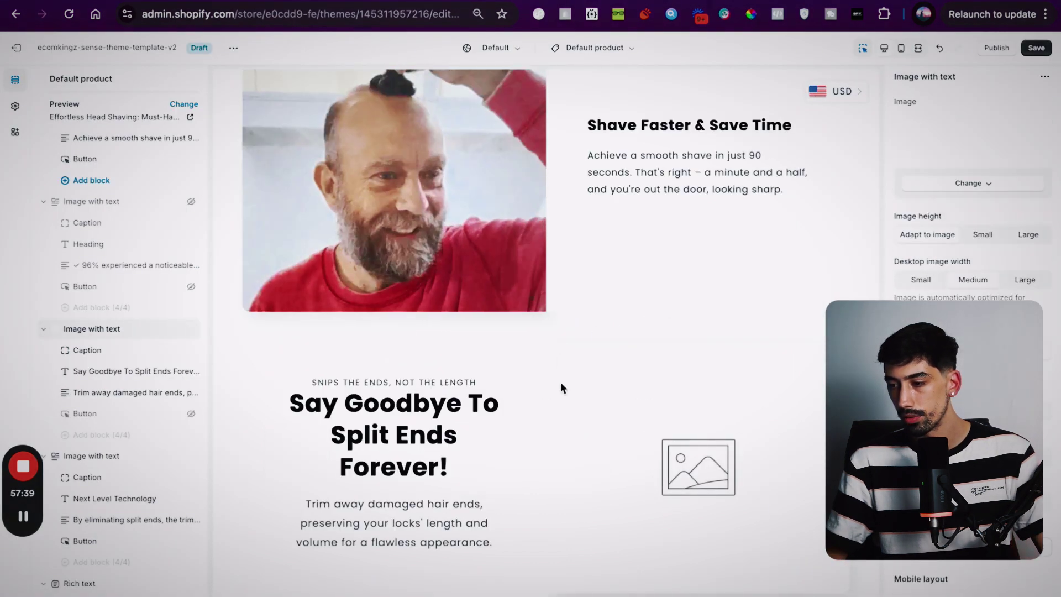
scroll(561, 382, down, 3)
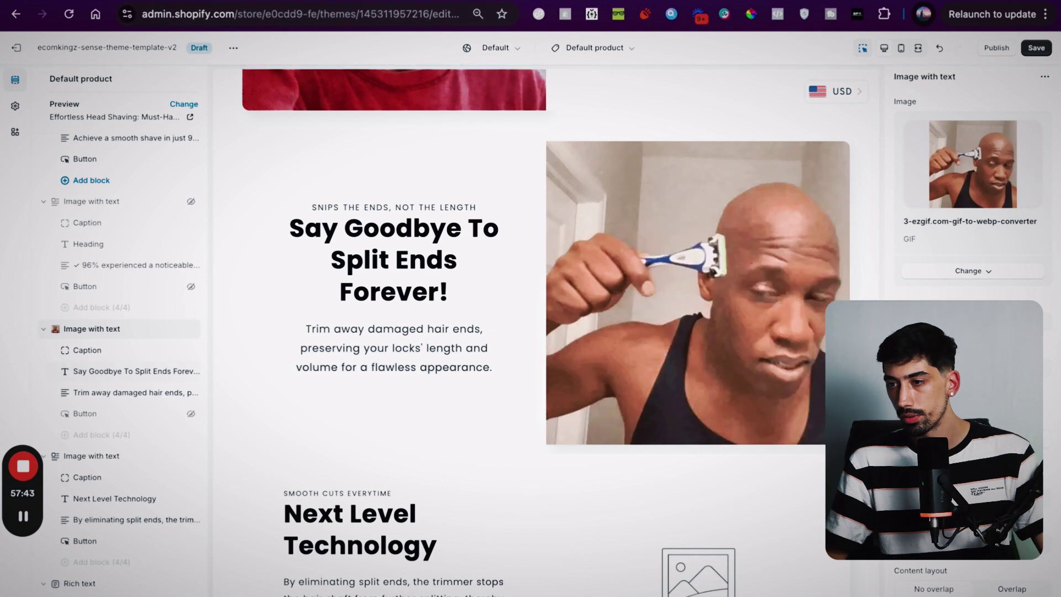
Replace the "Say Goodbye To Split Ends Forever!" heading with "Razor Smooth Closeness" copied from the live wolfrazor.com product page
key(ctrl+Tab)
scroll(546, 236, down, 4)
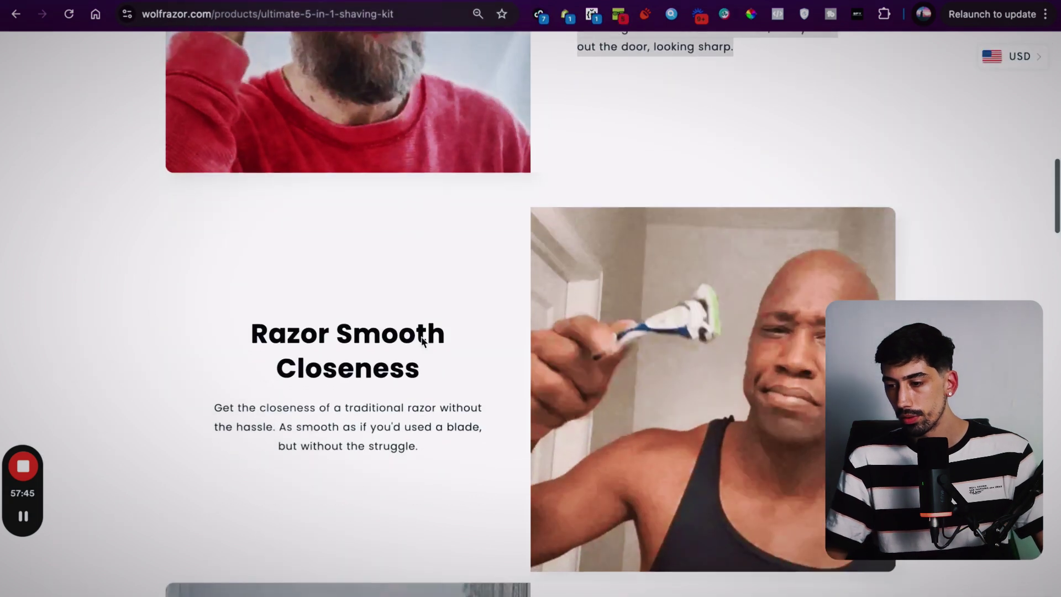
triple_click(338, 354)
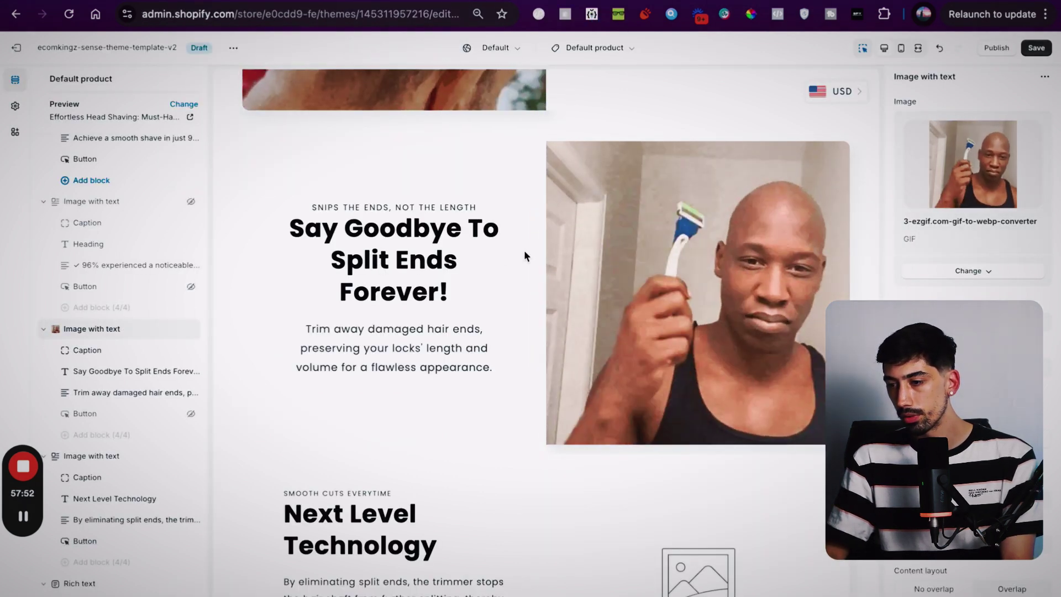
click(417, 248)
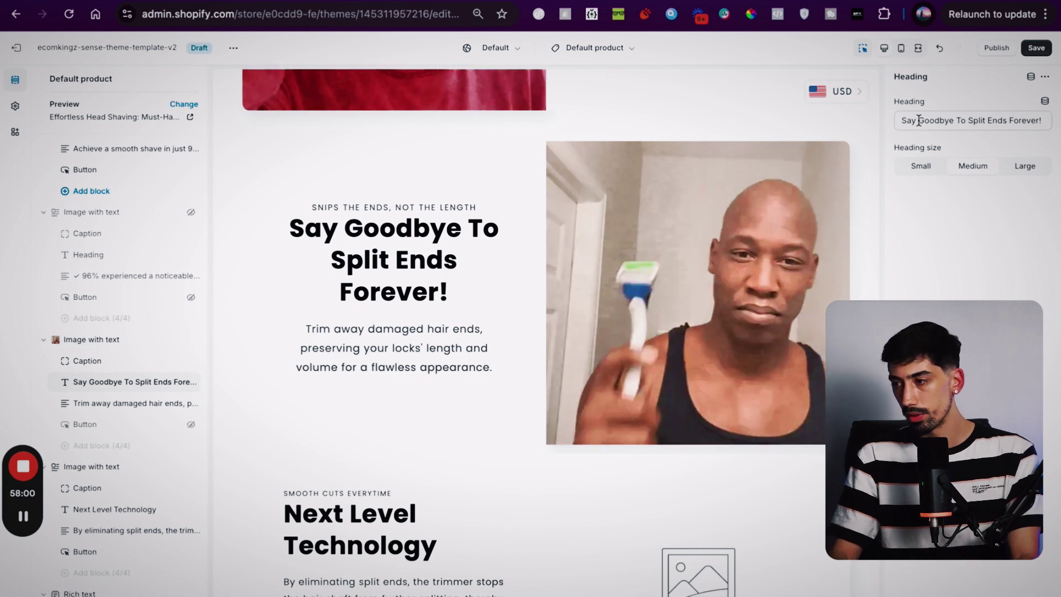
double_click(939, 121)
key(ctrl+a)
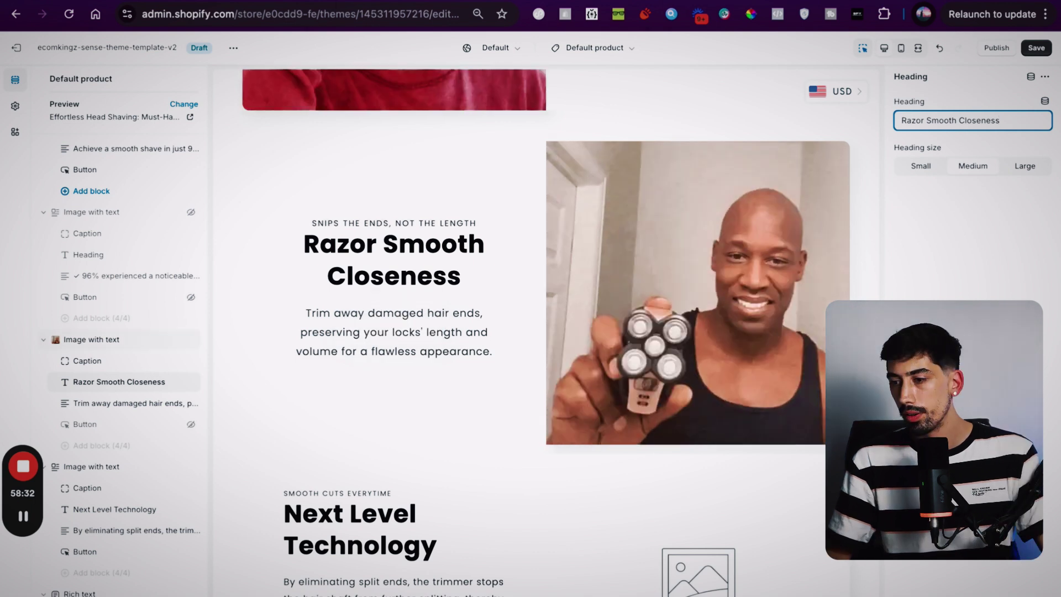
Copy the "Get the closeness of a traditional razor without the hassle" paragraph from the live product page
key(super+Tab)
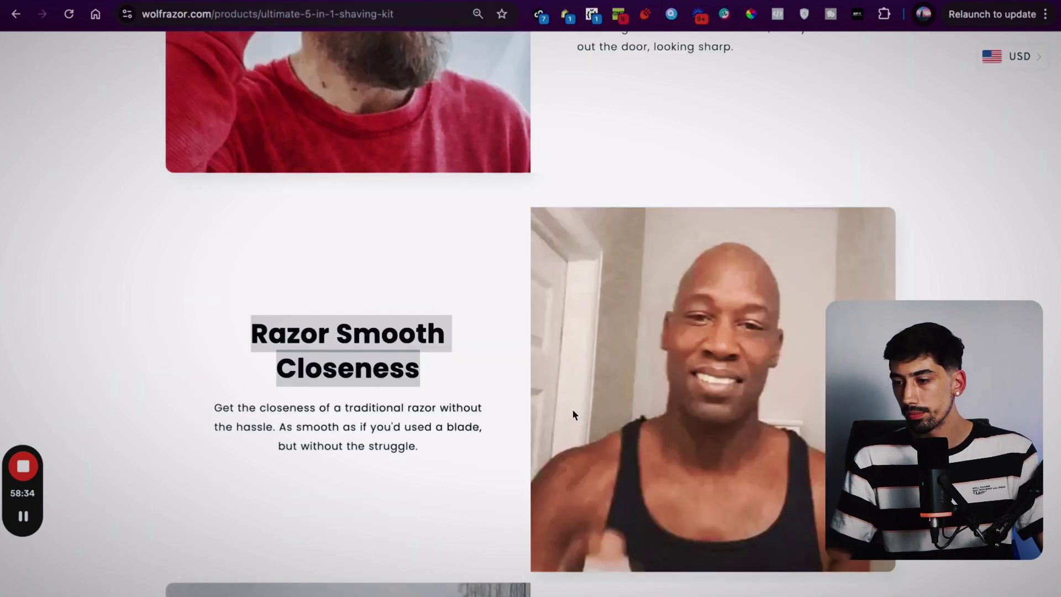
scroll(572, 409, down, 2)
click(366, 347)
triple_click(367, 350)
key(ctrl+c)
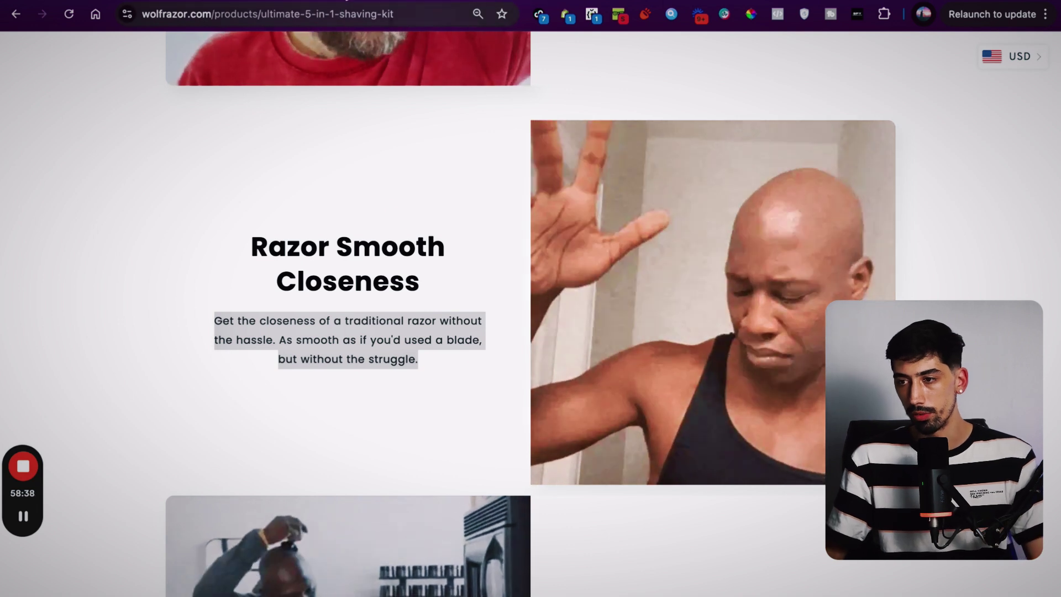
Replace the damaged-hair text under "Razor Smooth Closeness" in the theme editor with the copied "Get the closeness of a traditional razor" paragraph
key(super+Tab)
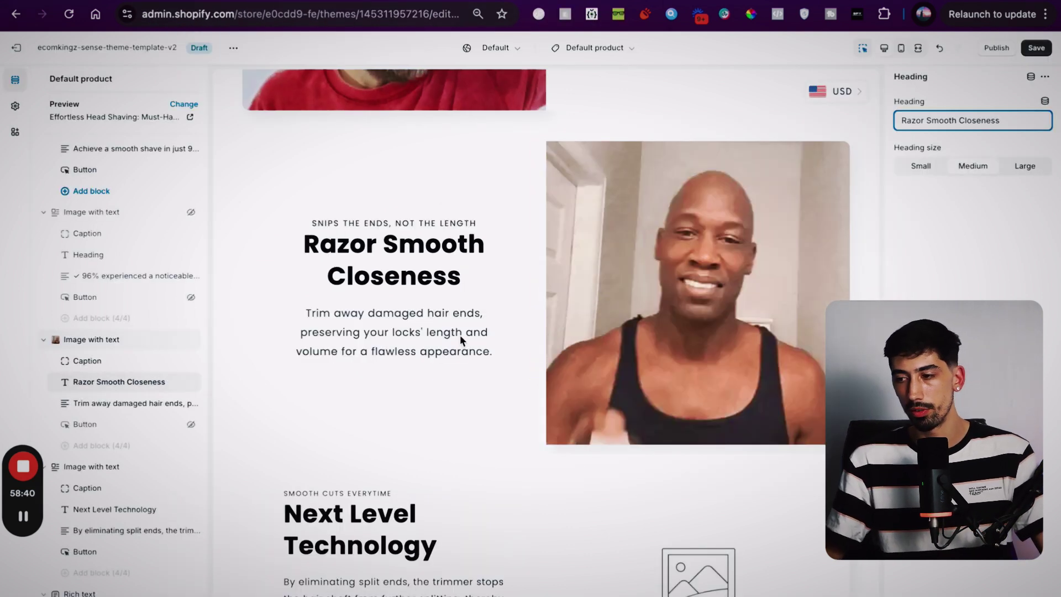
click(391, 338)
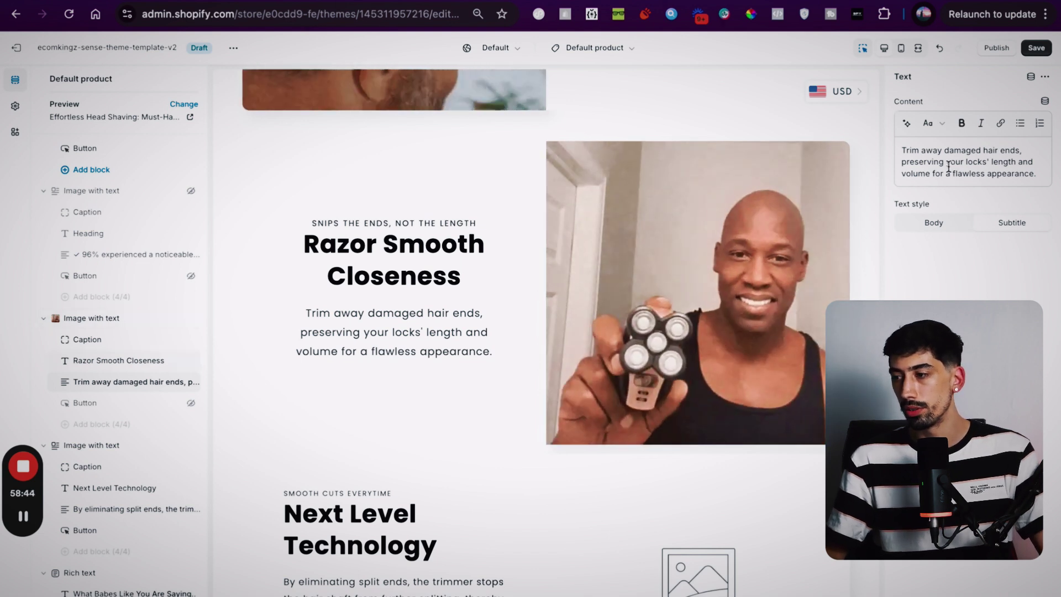
double_click(939, 171)
triple_click(949, 165)
double_click(949, 166)
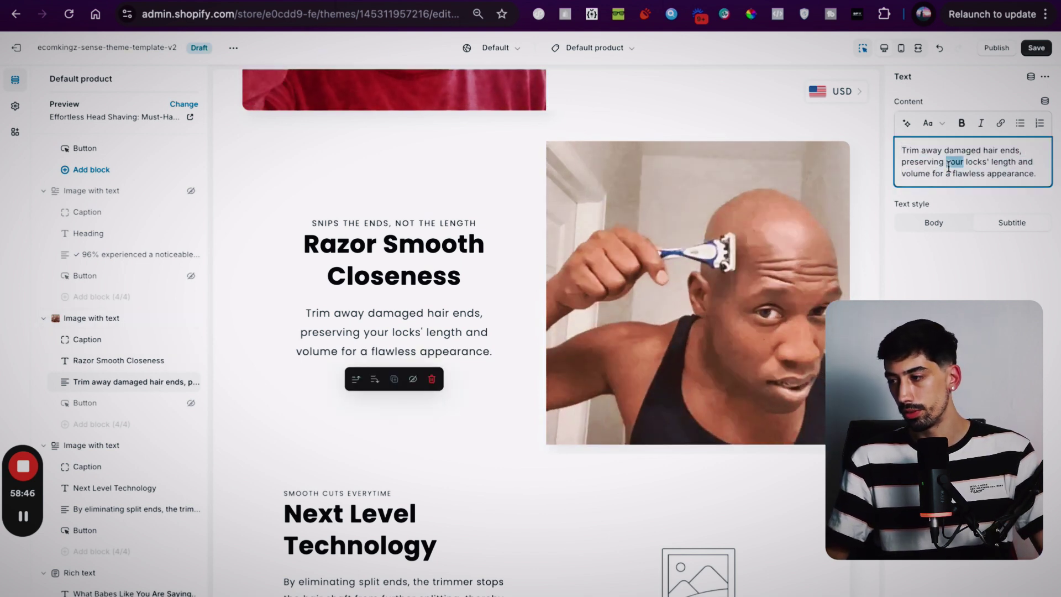
key(ctrl+v)
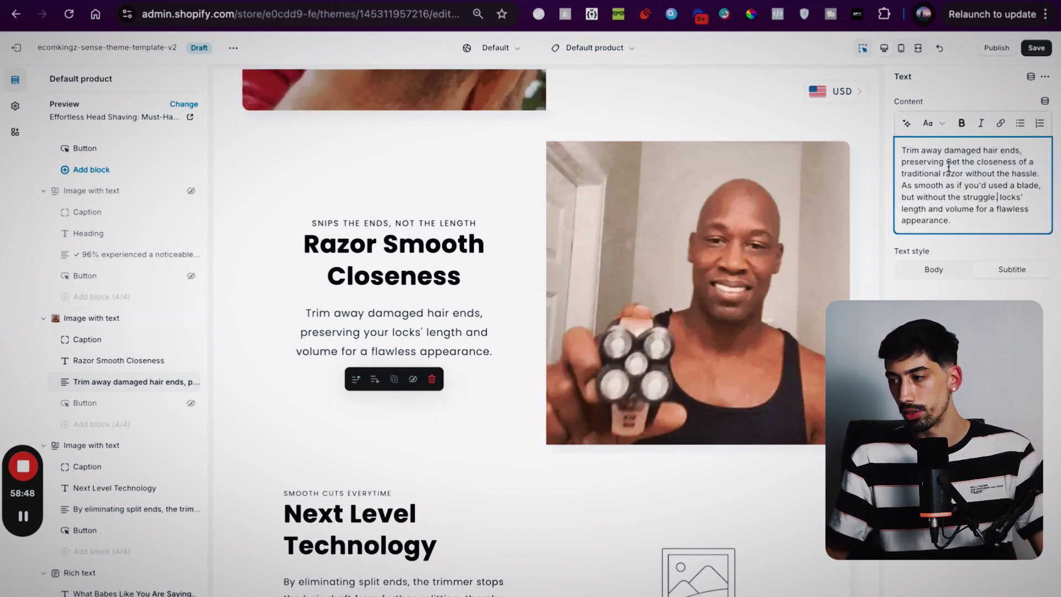
triple_click(955, 183)
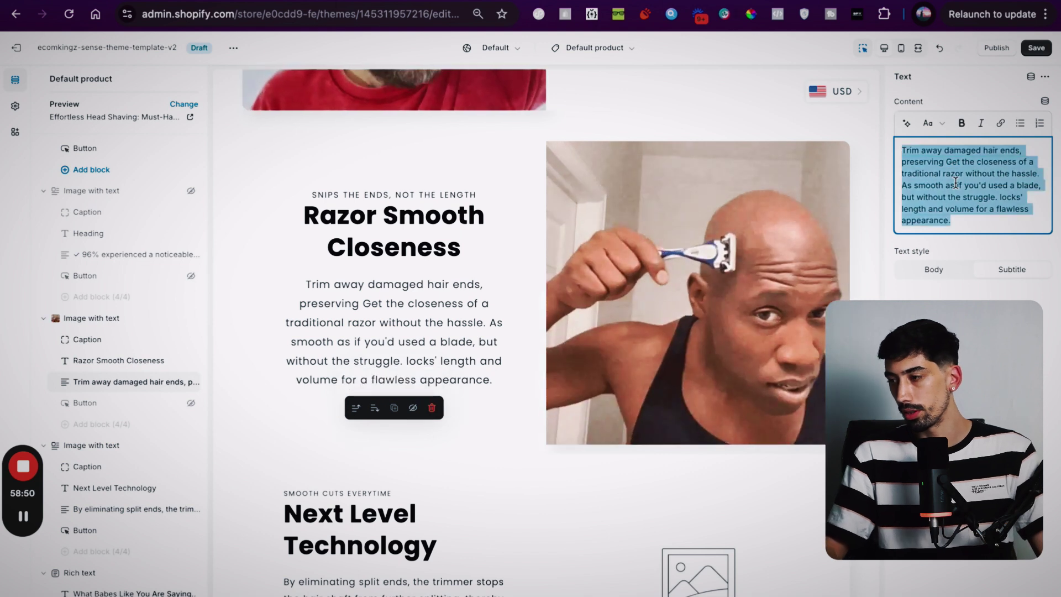
key(ctrl+v)
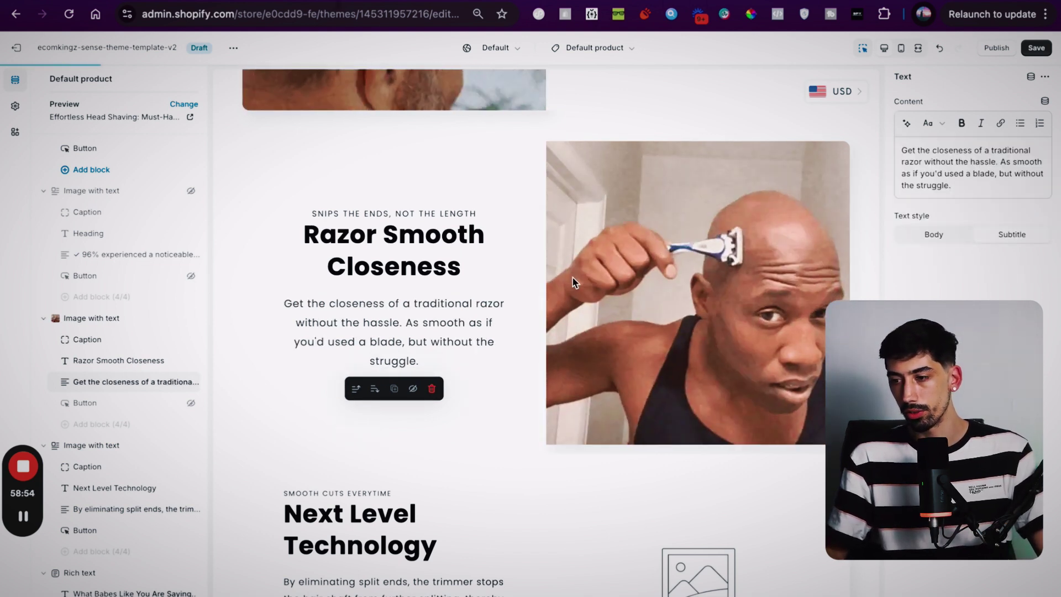
Set the desktop image placement of the "Next Level Technology" section to Image first
scroll(559, 310, down, 3)
scroll(558, 315, down, 1)
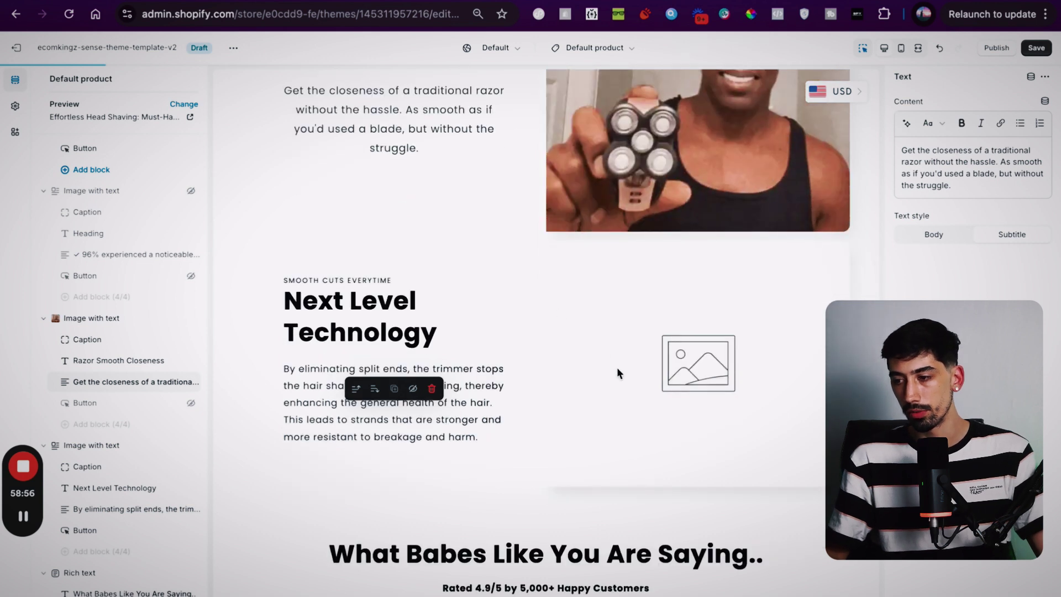
scroll(719, 358, down, 1)
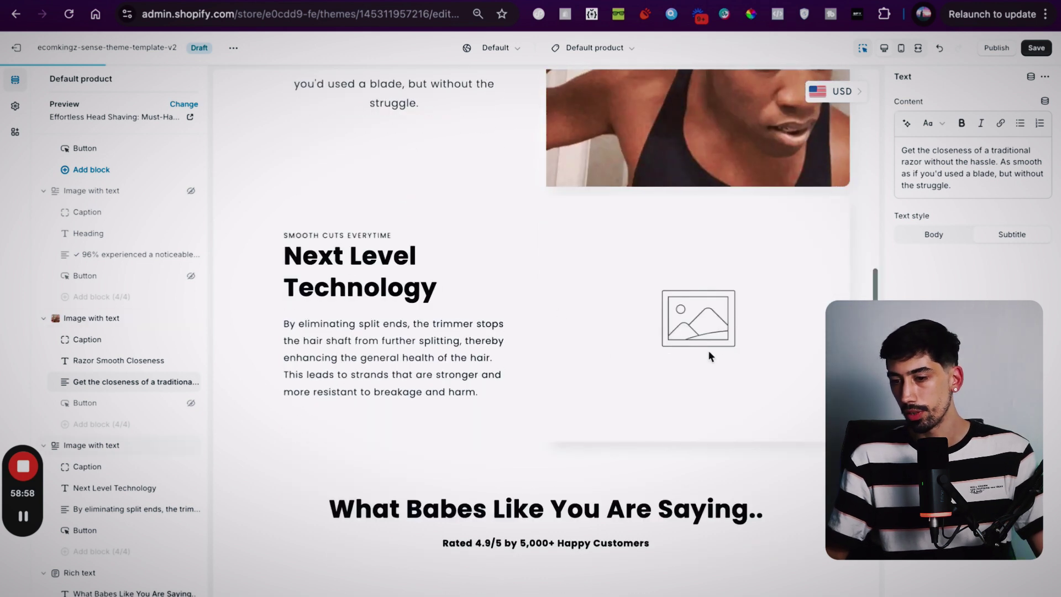
scroll(711, 354, up, 1)
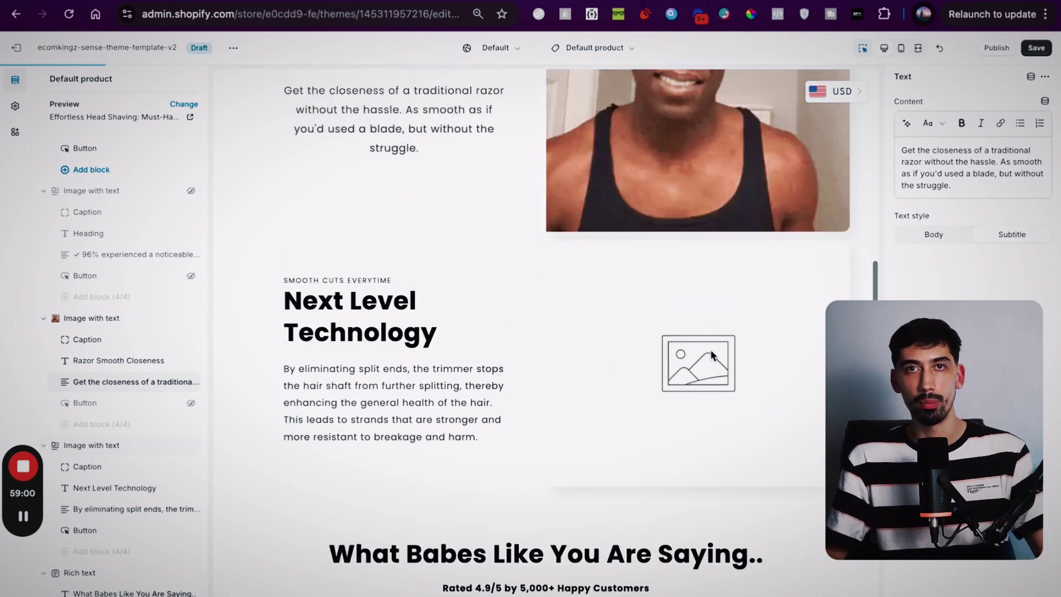
click(672, 363)
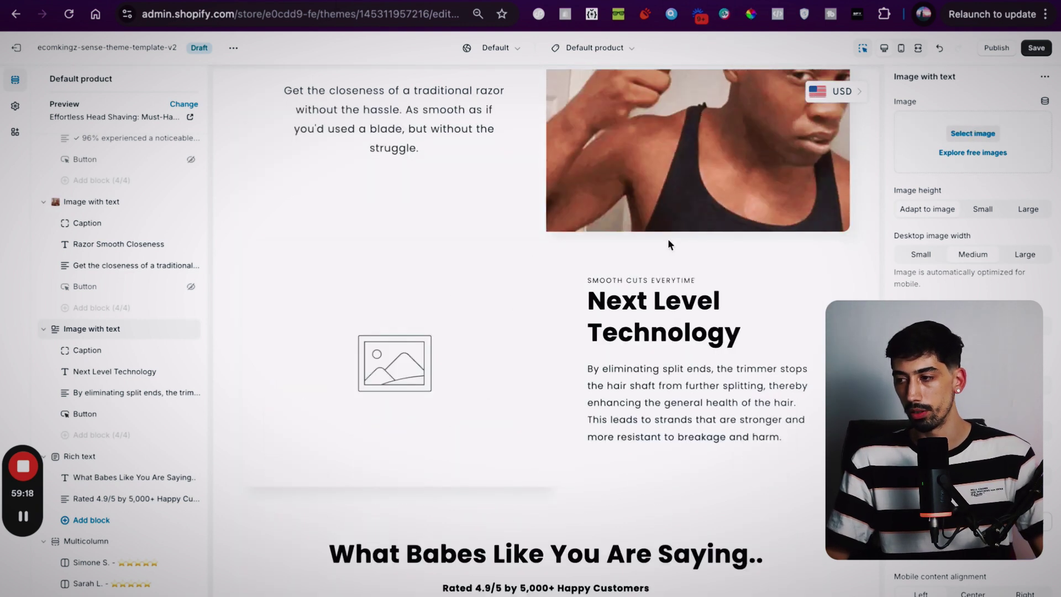
Set the "Next Level Technology" section's image to the 2-ezgif.com-gif-to-webp-converter GIF
click(976, 134)
scroll(541, 378, down, 2)
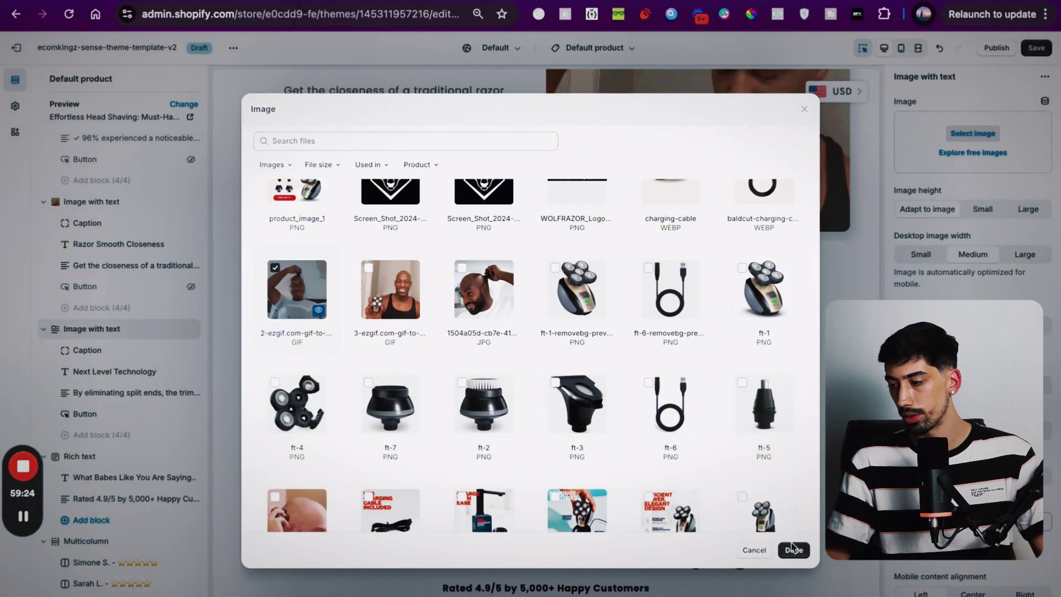
click(796, 551)
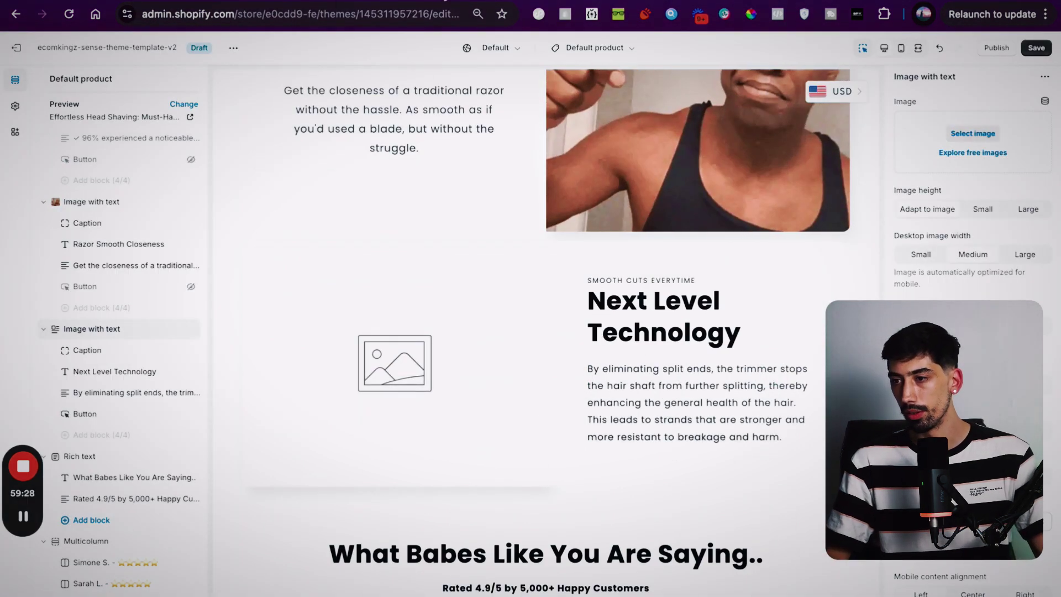
Copy the "Convenient & Easy to Use" heading from the live wolfrazor.com product page
key(ctrl+Tab)
scroll(489, 399, down, 5)
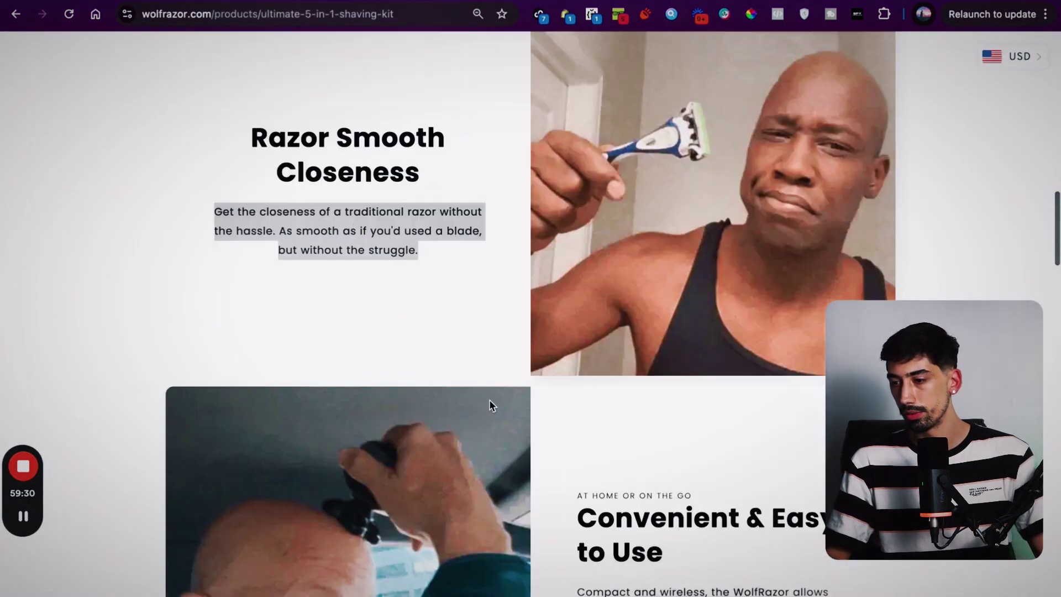
scroll(490, 405, down, 2)
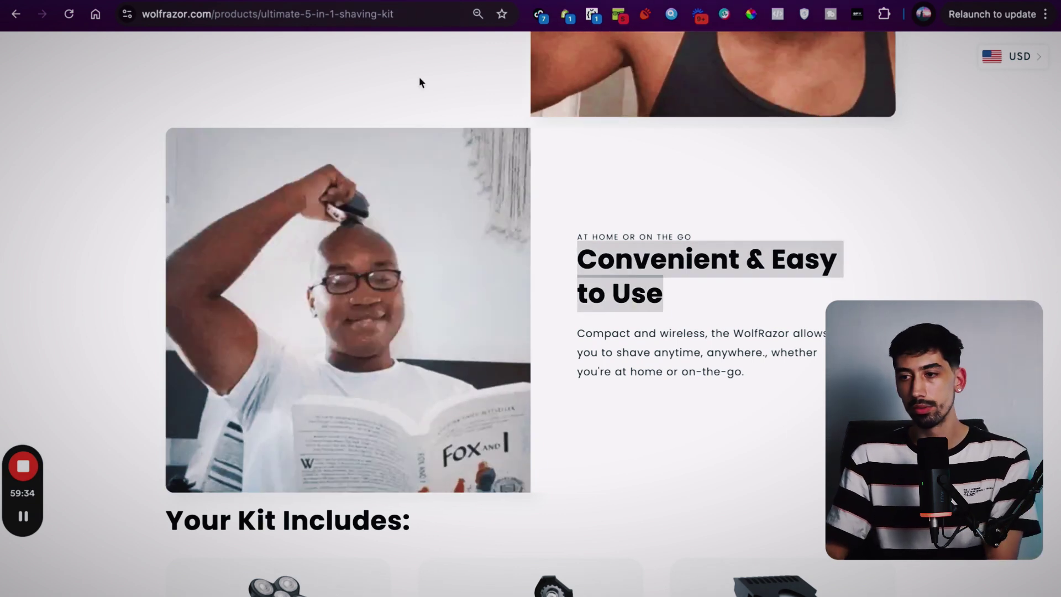
Replace the "Next Level Technology" heading in the theme editor with the copied "Convenient & Easy to Use"
click(349, 0)
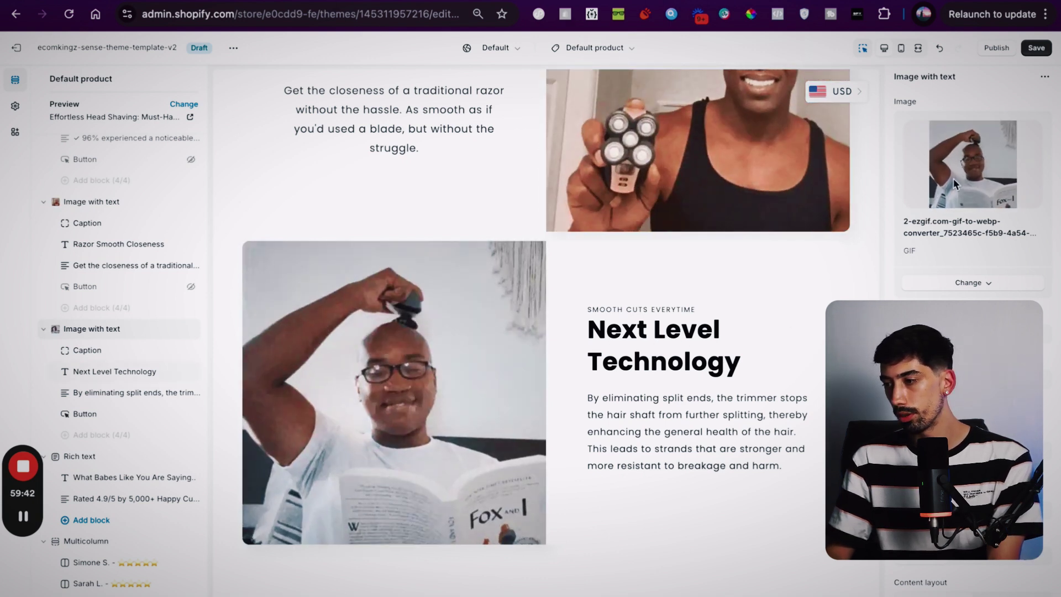
click(661, 362)
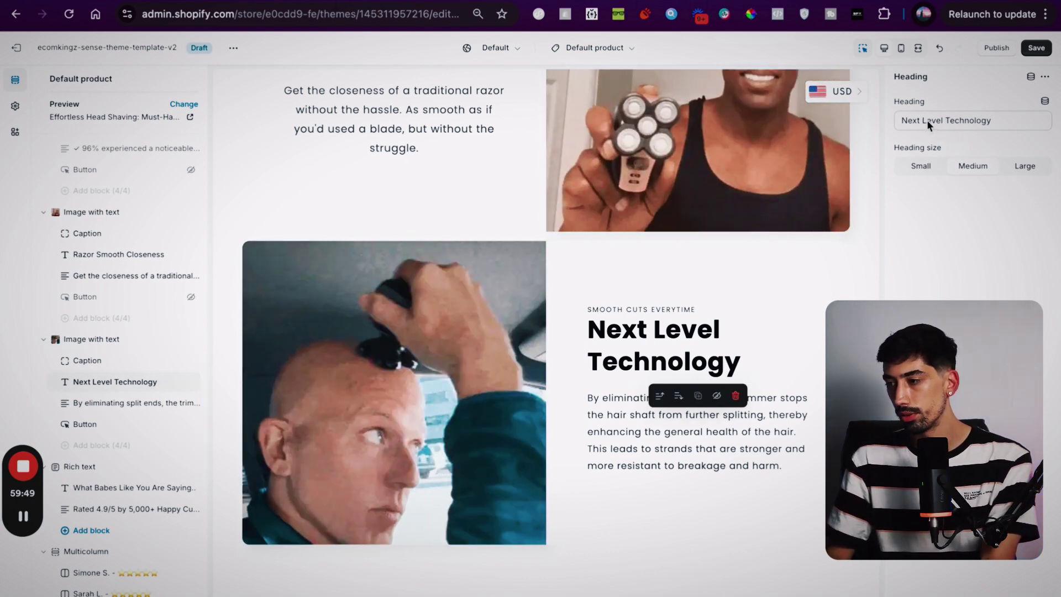
click(947, 120)
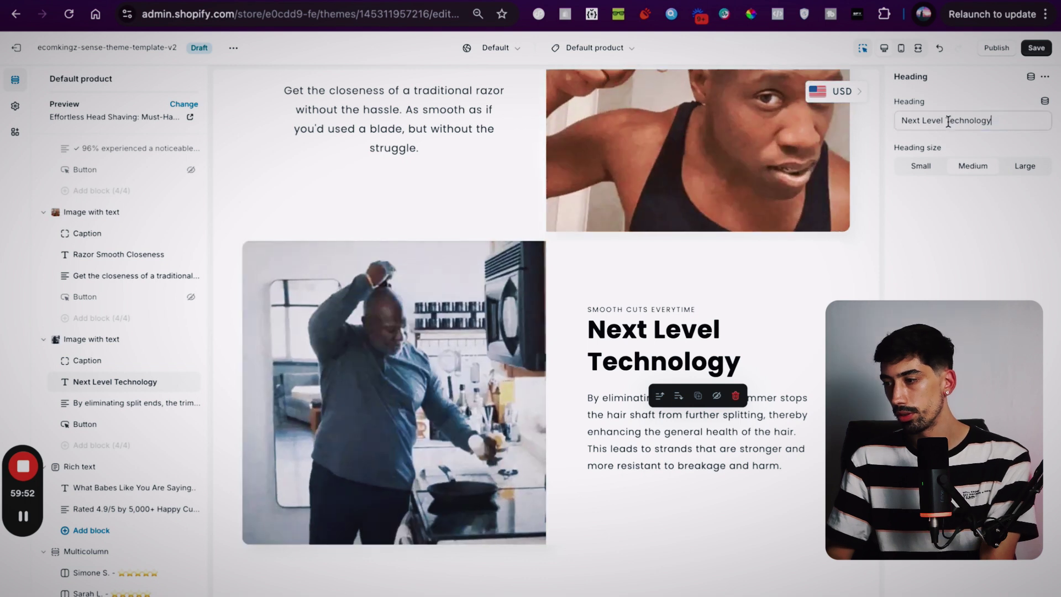
triple_click(945, 121)
triple_click(949, 120)
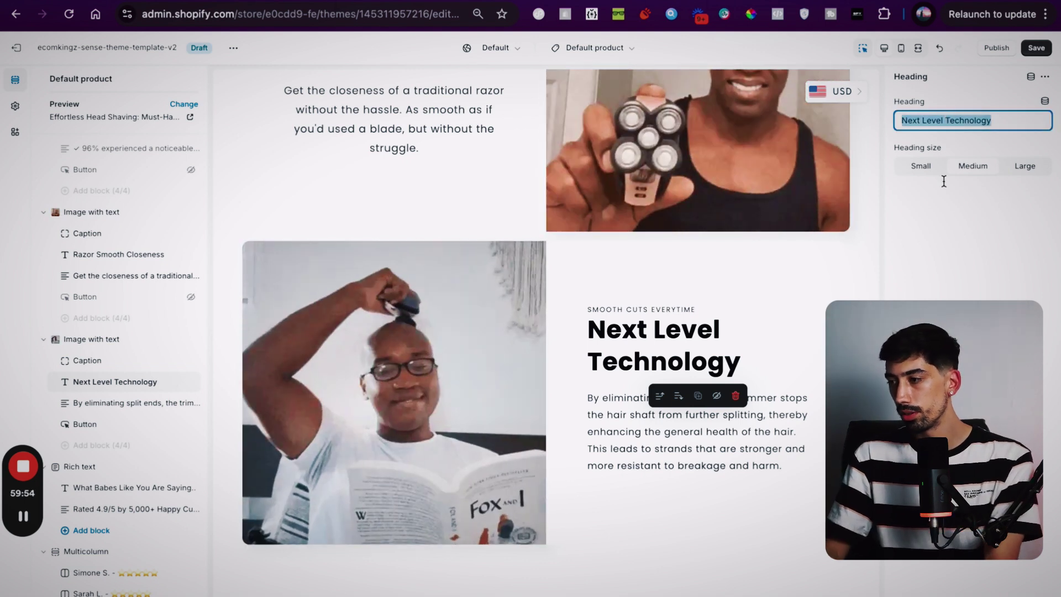
text(Convenient & Easy to Use)
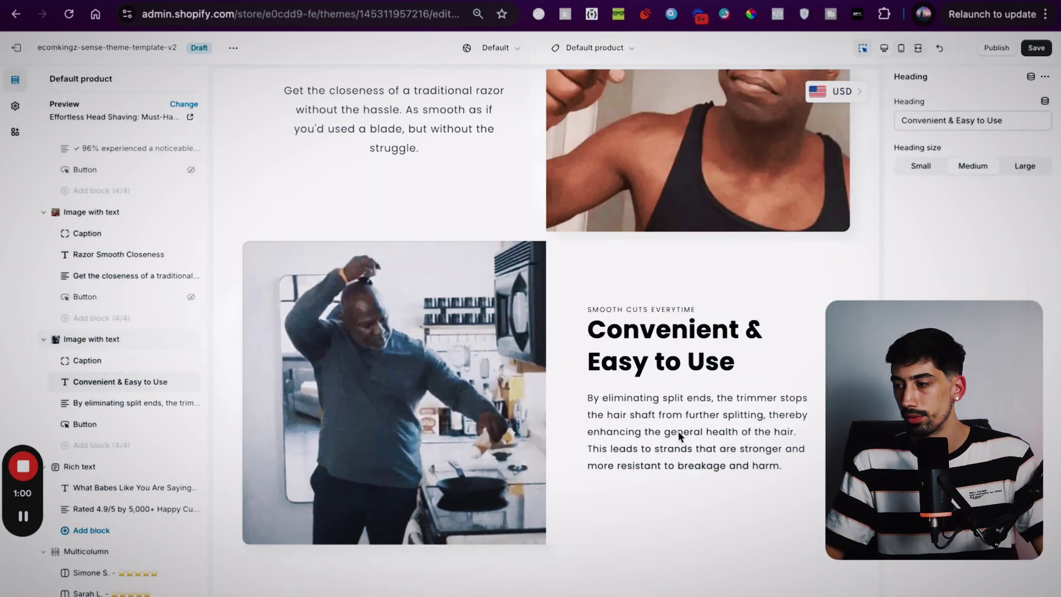
Replace the split-ends text under "Convenient & Easy to Use" with the "Compact and wireless, the WolfRazor allows you to shave anytime" paragraph and save
click(744, 386)
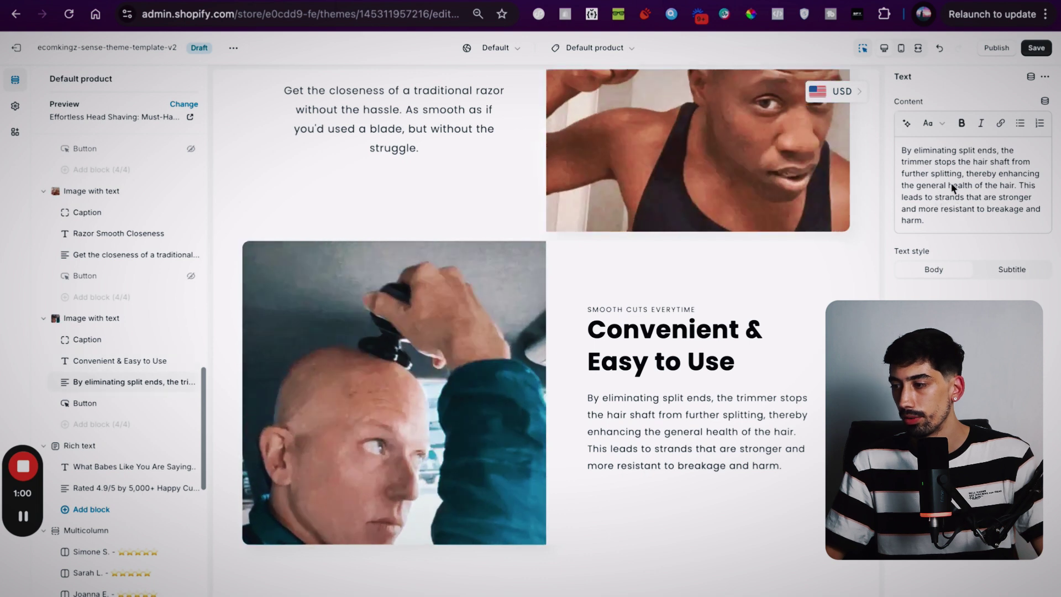
triple_click(955, 185)
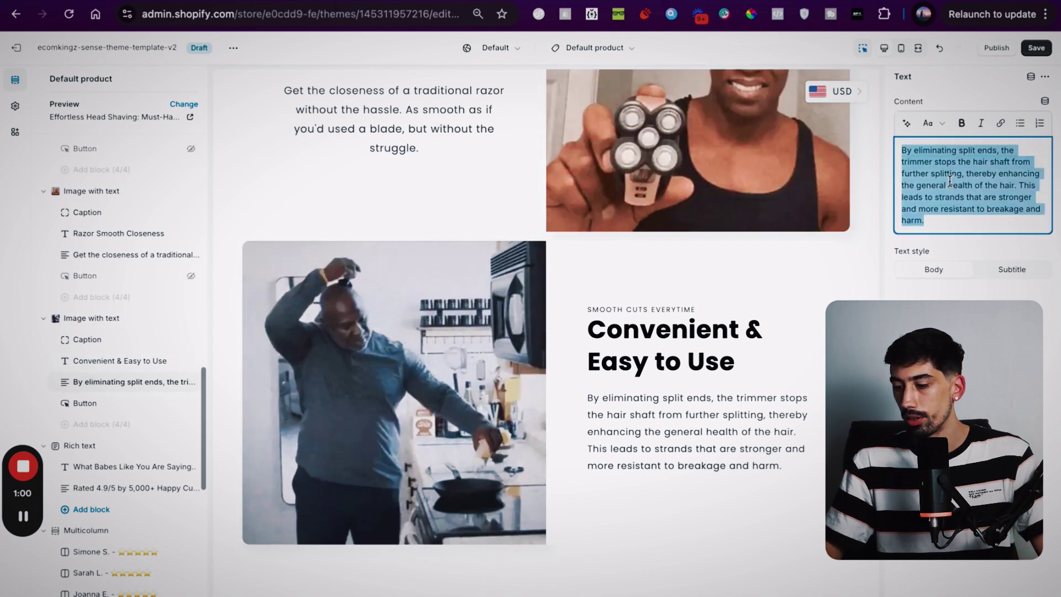
text(Compact and wireless, the WolfRazor allows you to shave anytime, anywhere., whether you're at home or on-the-go.)
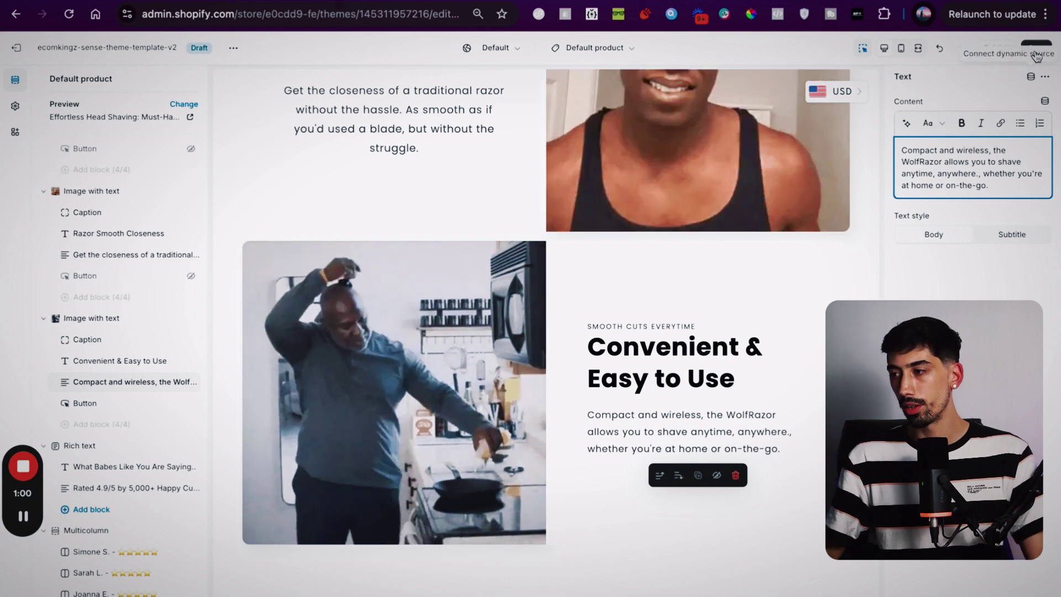
key(super+s)
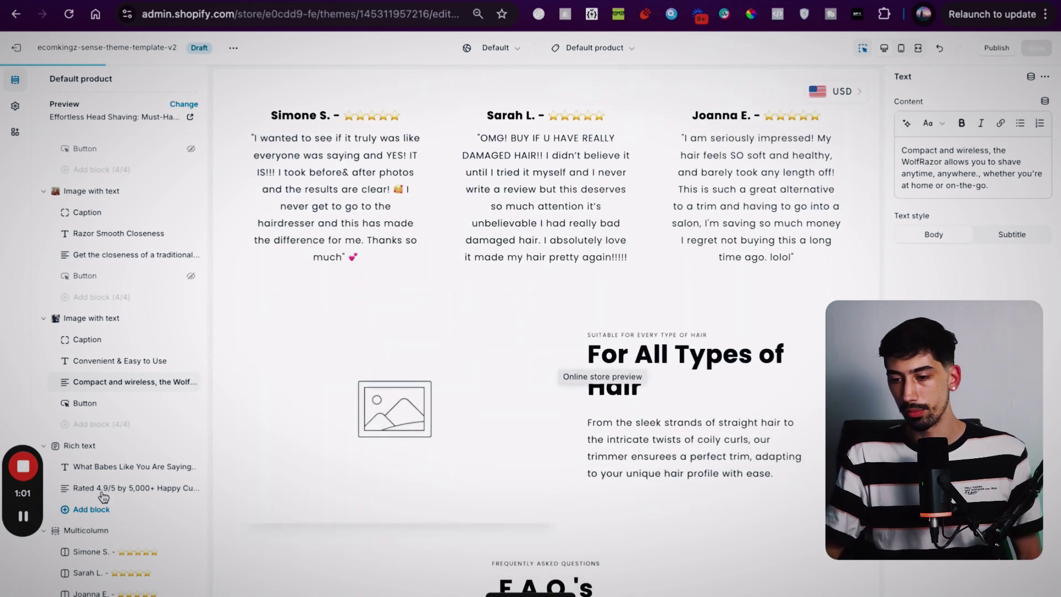
Hide the "What Babes Like You Are Saying.." rich text, the customer testimonials multicolumn and the "For All Types of Hair" sections
scroll(104, 496, down, 3)
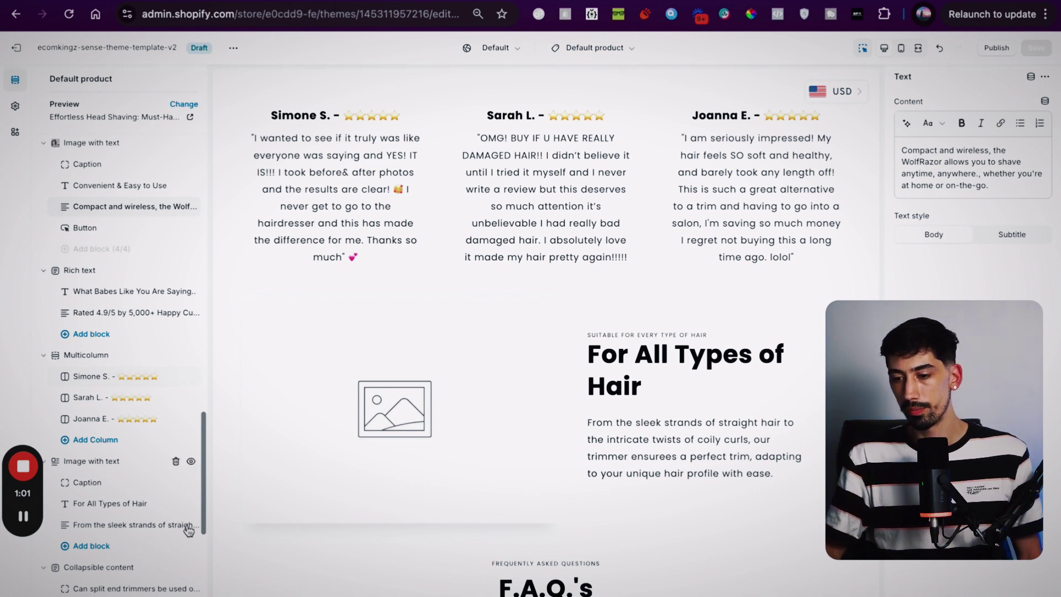
scroll(171, 525, down, 2)
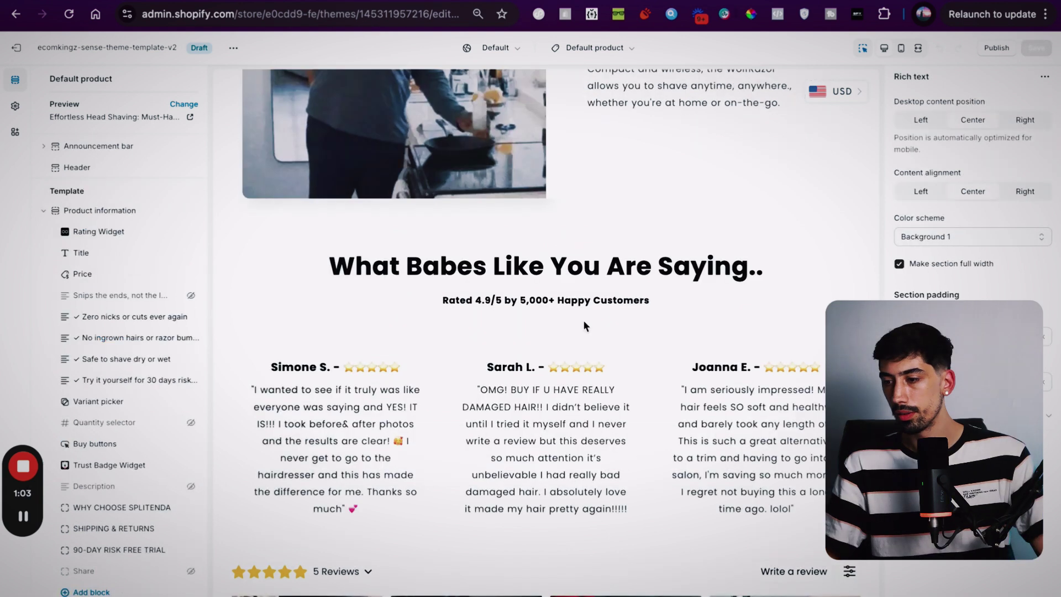
scroll(586, 326, up, 1)
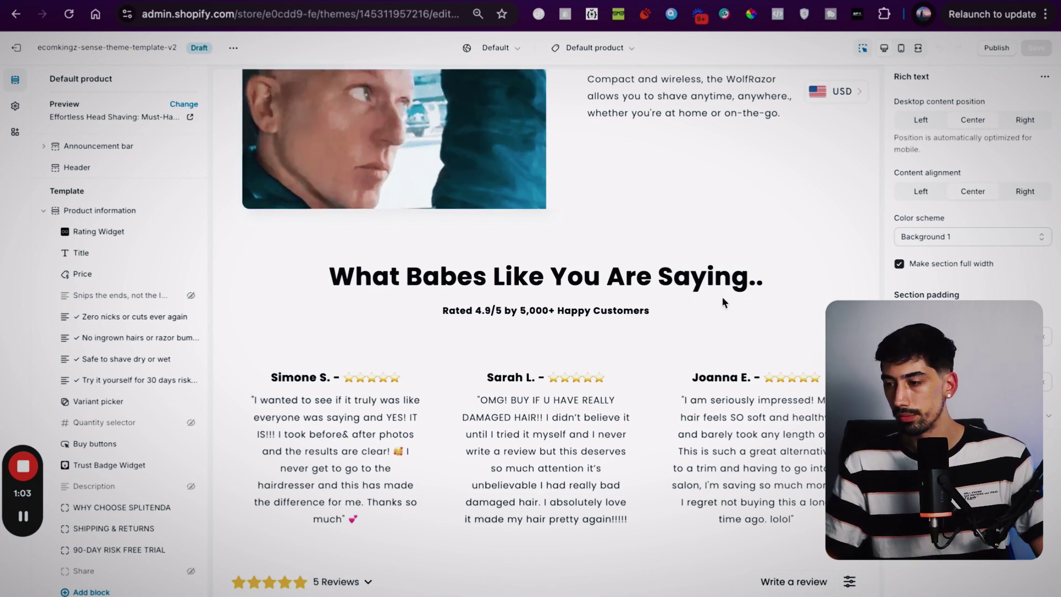
scroll(173, 404, down, 10)
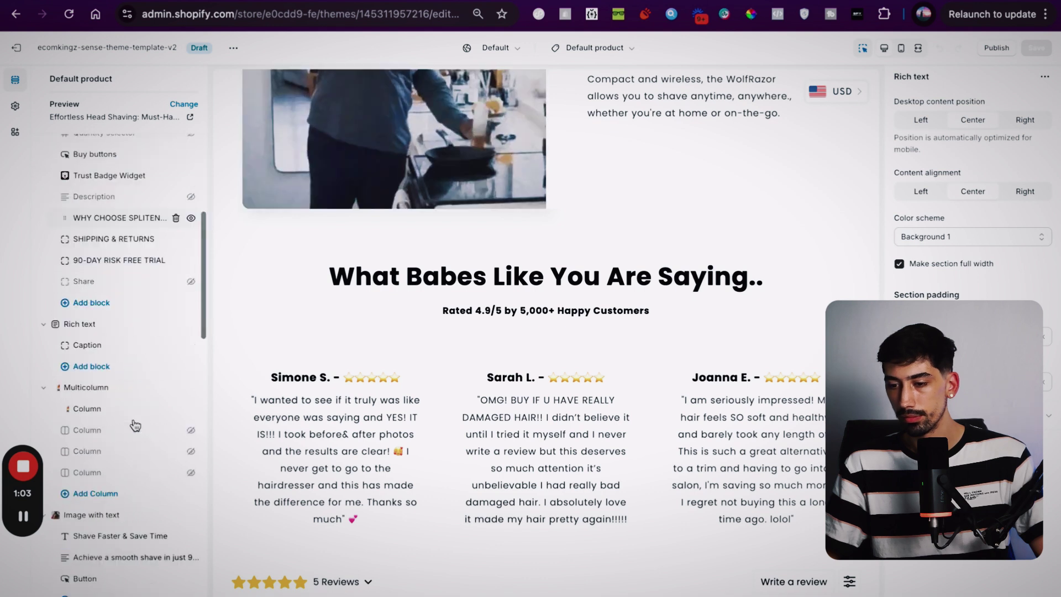
scroll(135, 425, down, 4)
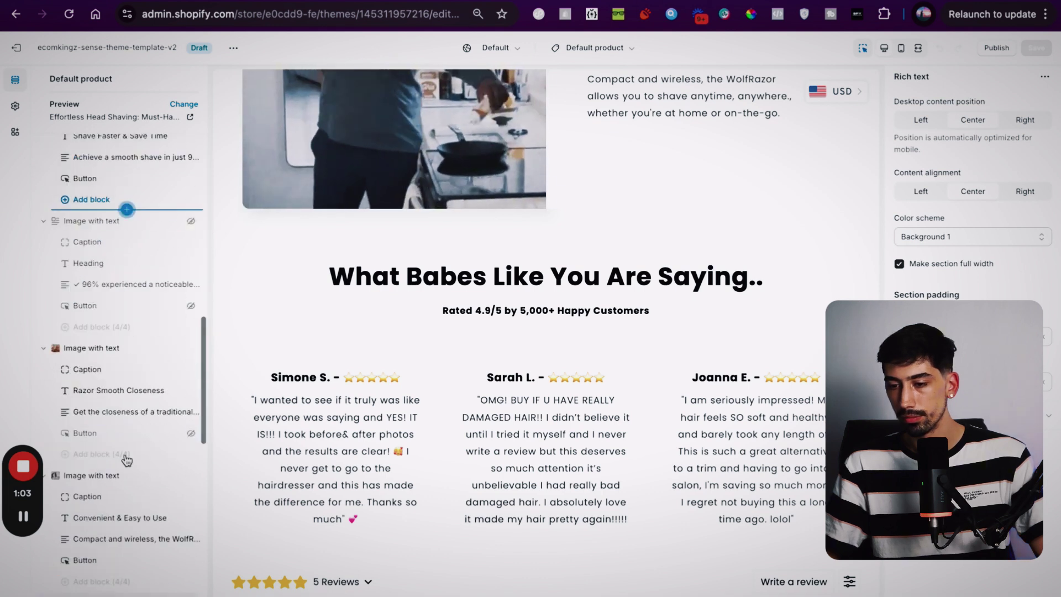
scroll(127, 459, down, 7)
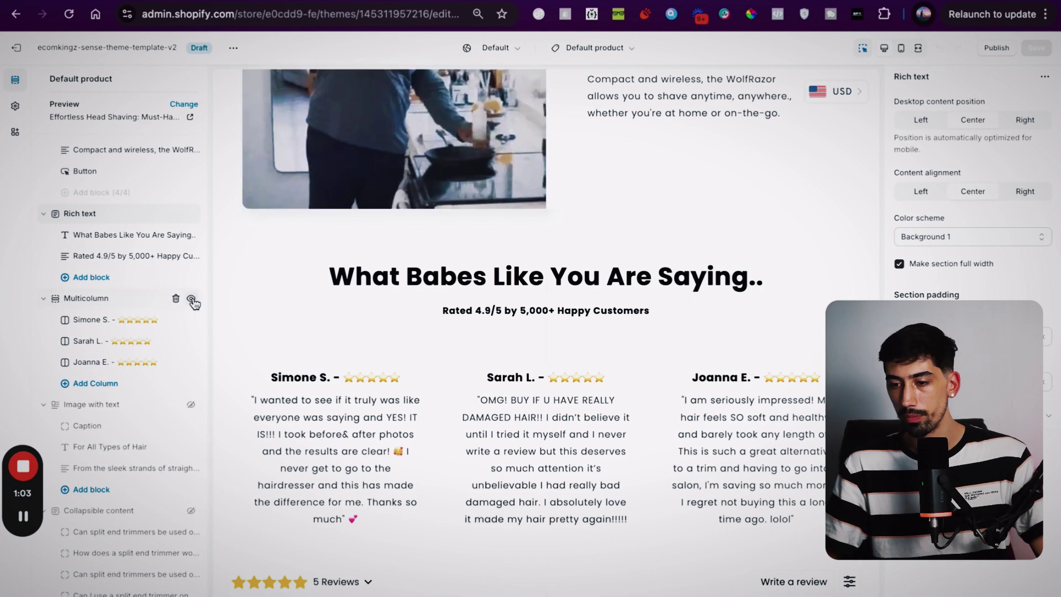
click(191, 299)
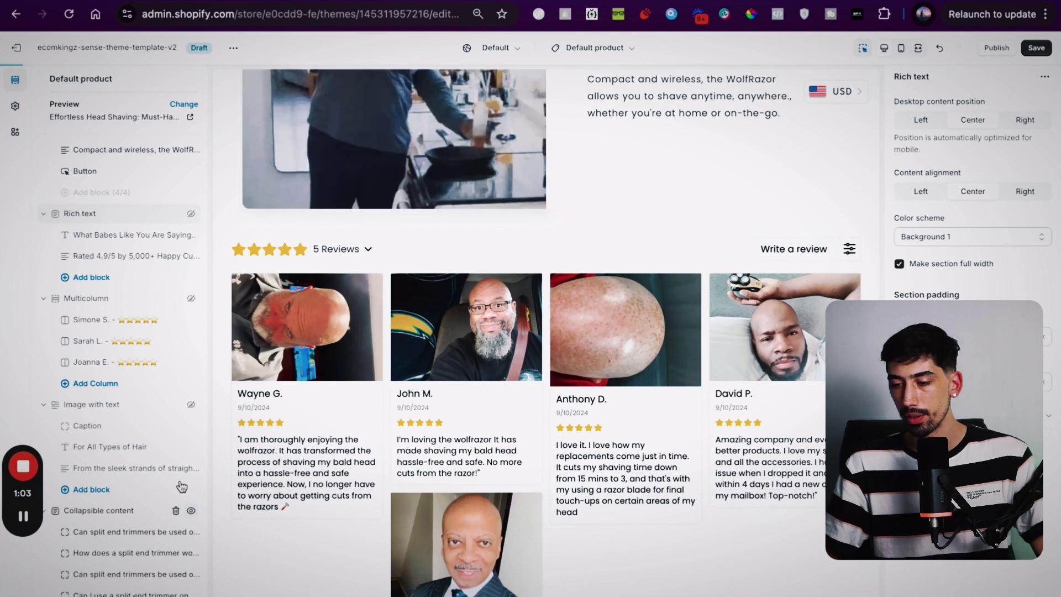
Show the F.A.Q.'s collapsible content section and set its layout to Row container
scroll(181, 485, down, 3)
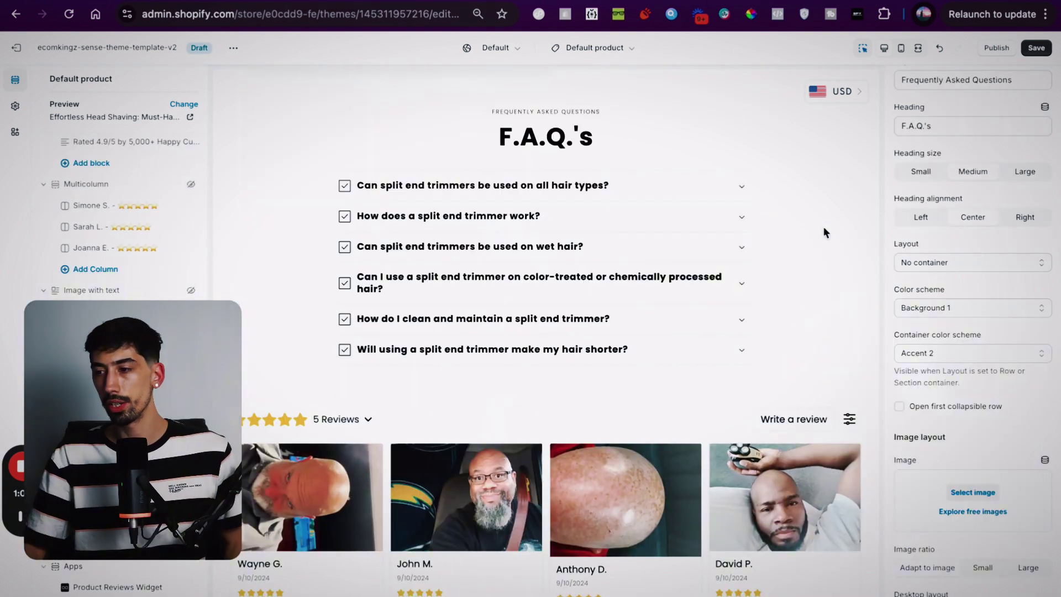
scroll(757, 208, up, 1)
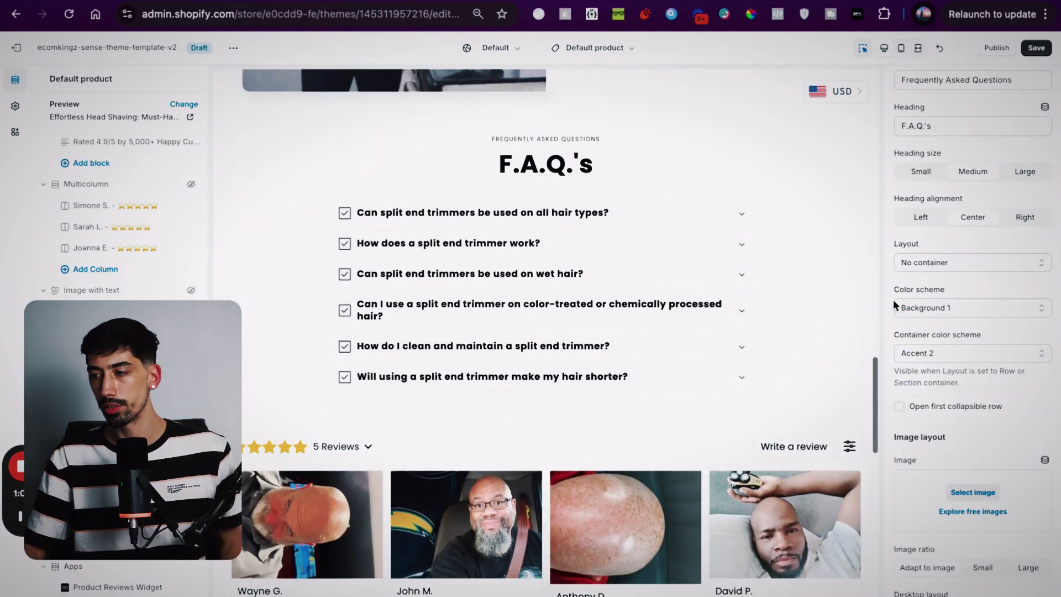
click(962, 263)
click(952, 278)
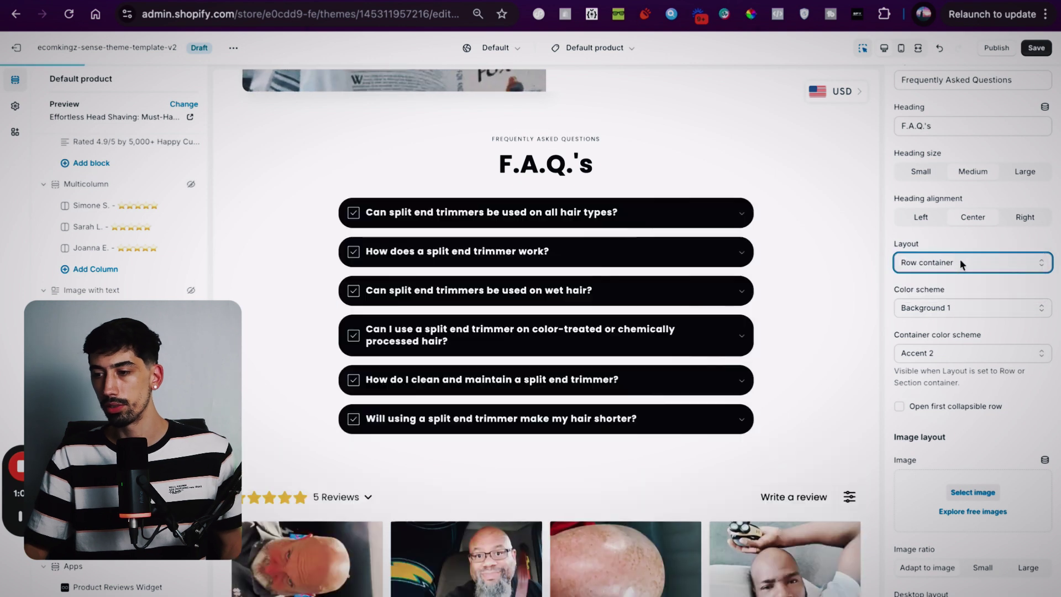
Try the Inverse container color scheme on the F.A.Q.'s section and return it to Accent 2
click(946, 354)
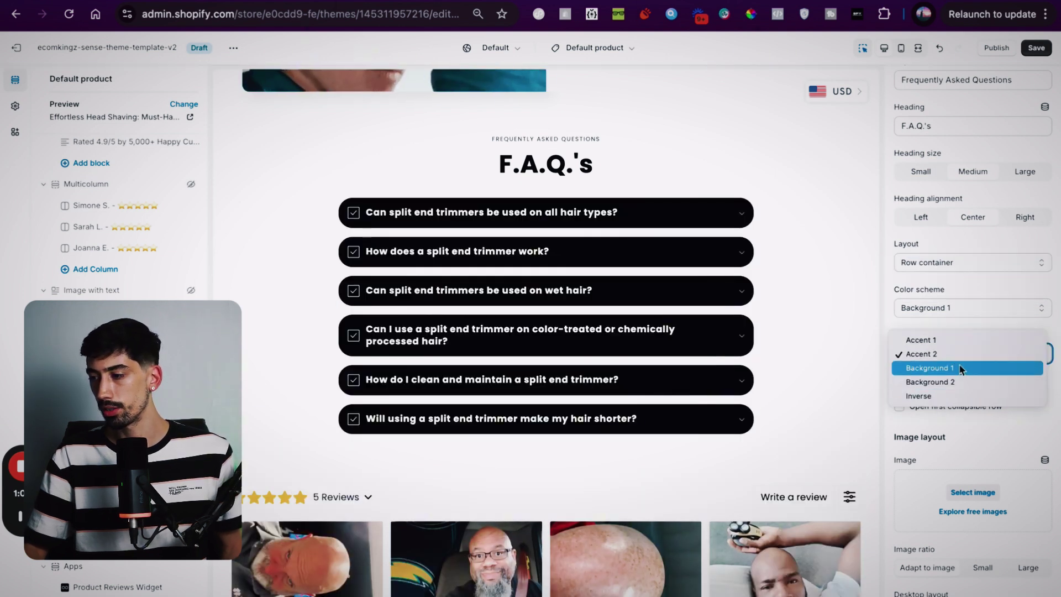
key(Escape)
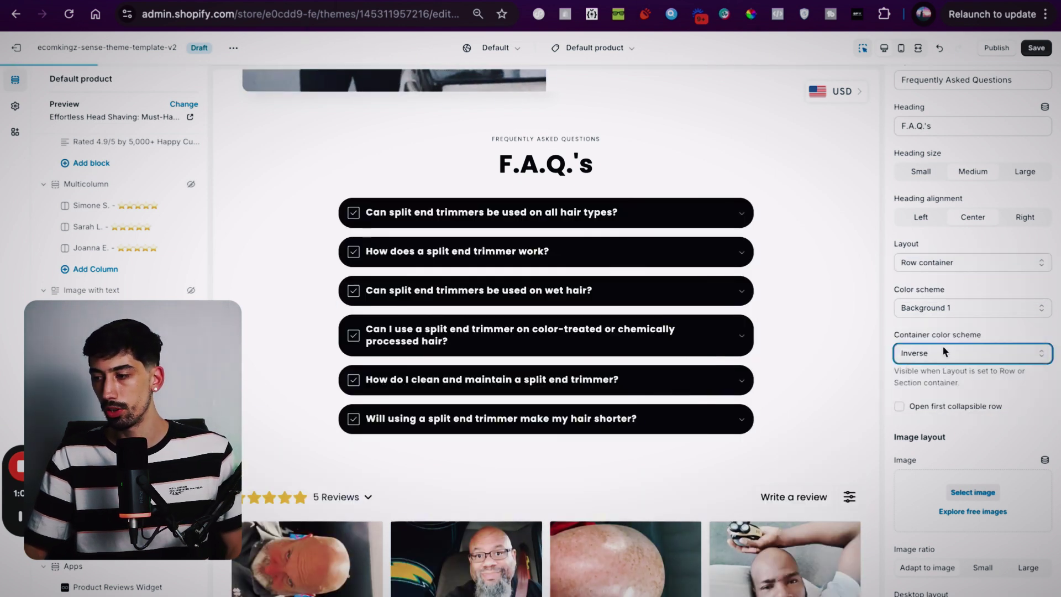
click(943, 352)
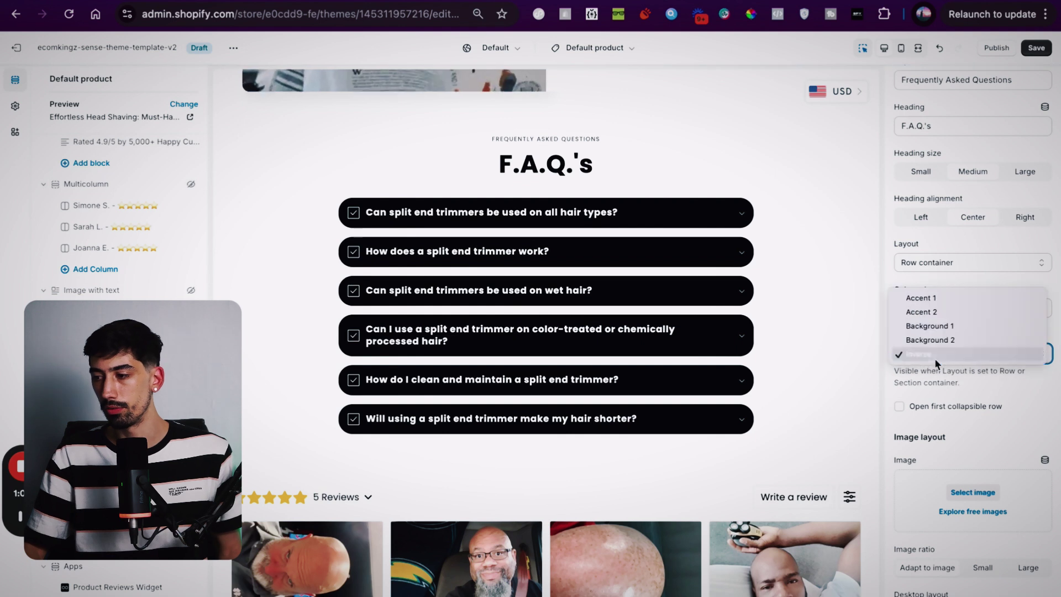
click(936, 311)
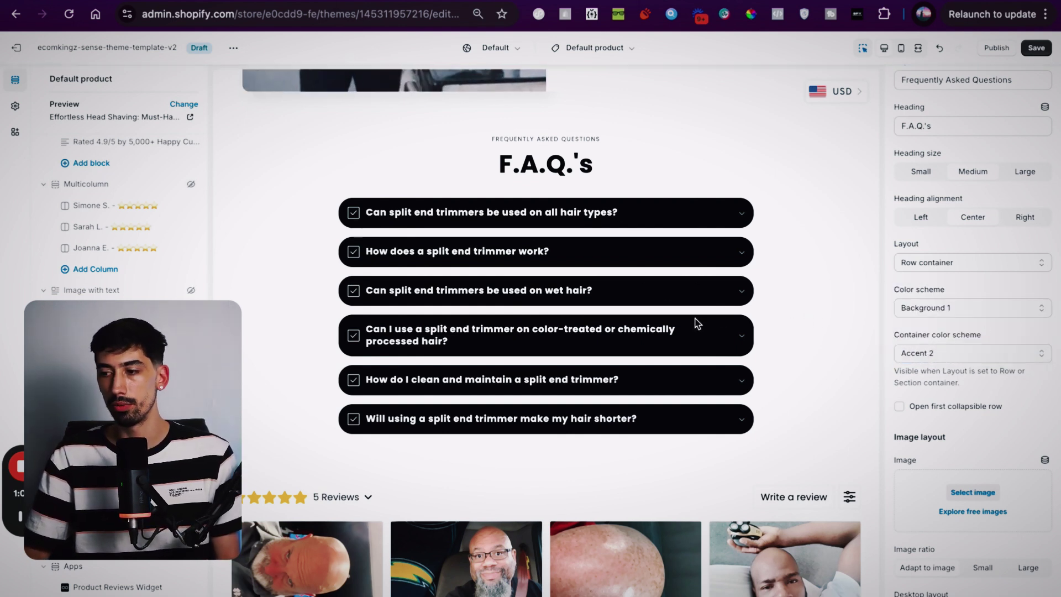
Hide the last two F.A.Q. rows, on cleaning and maintaining the trimmer and on making hair shorter
scroll(817, 296, up, 3)
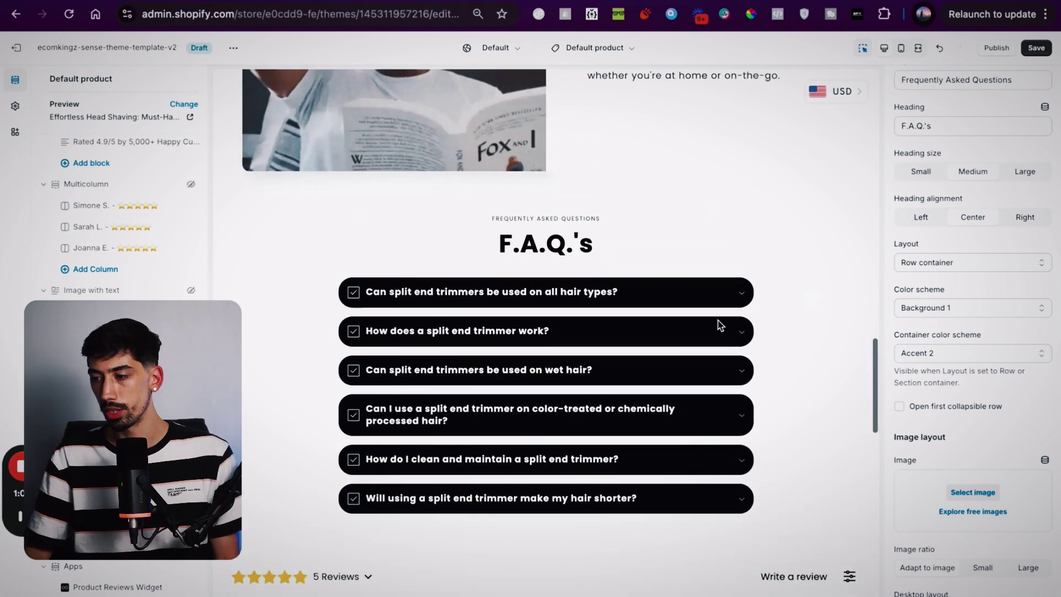
click(145, 418)
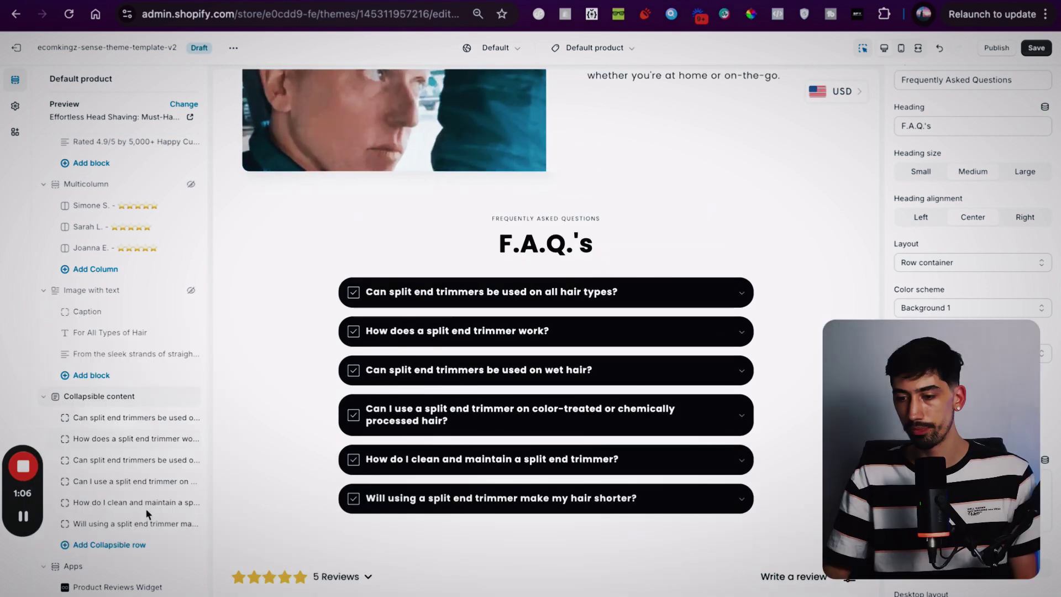
scroll(191, 534, down, 1)
mouse_move(192, 492)
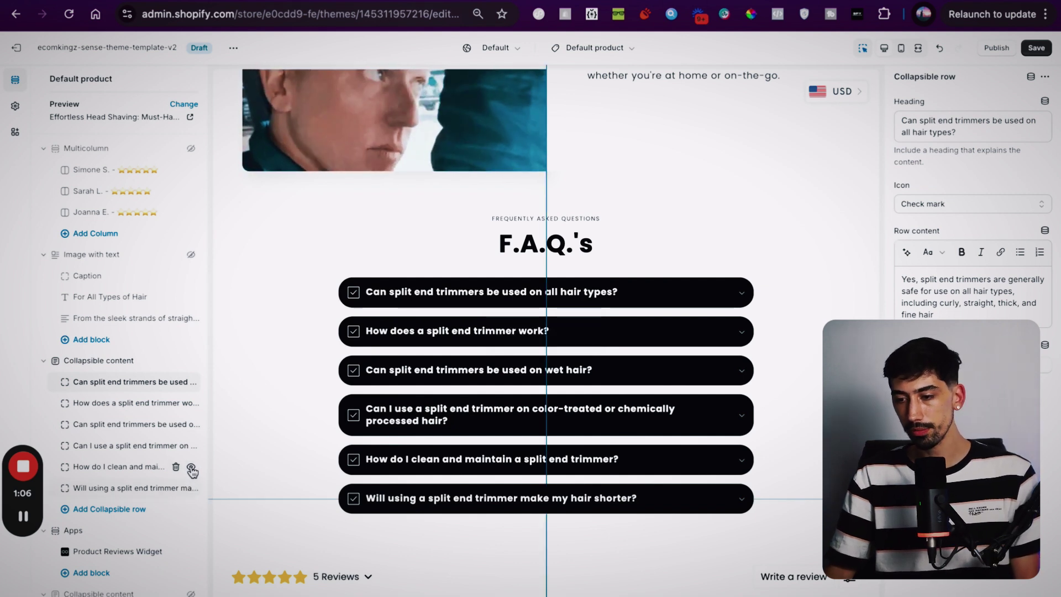
click(192, 468)
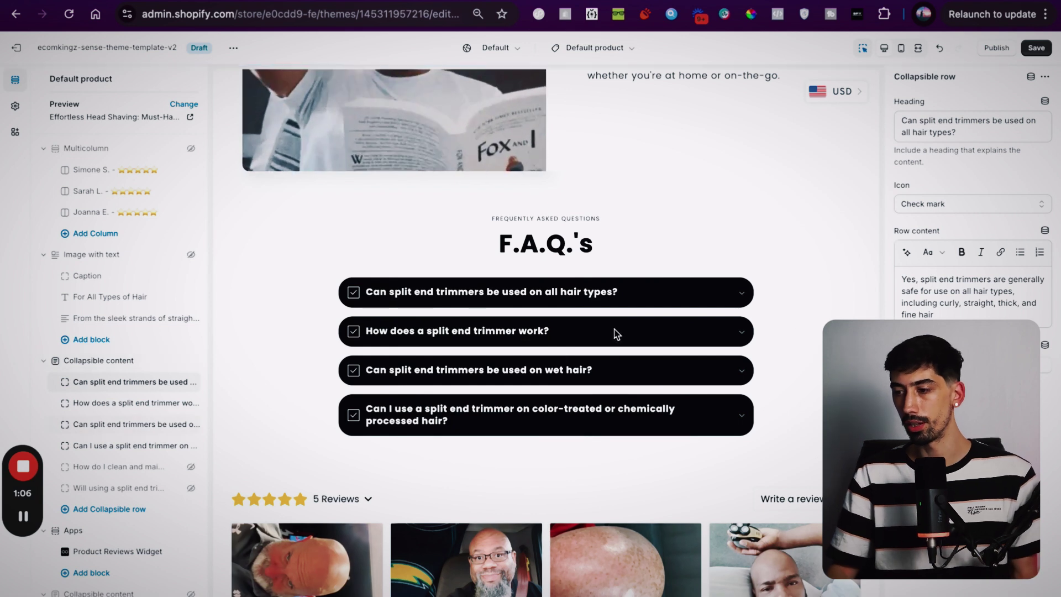
Expand the F.A.Q. row "Can split end trimmers be used on all hair types?" to check its answer and collapse it again
click(698, 300)
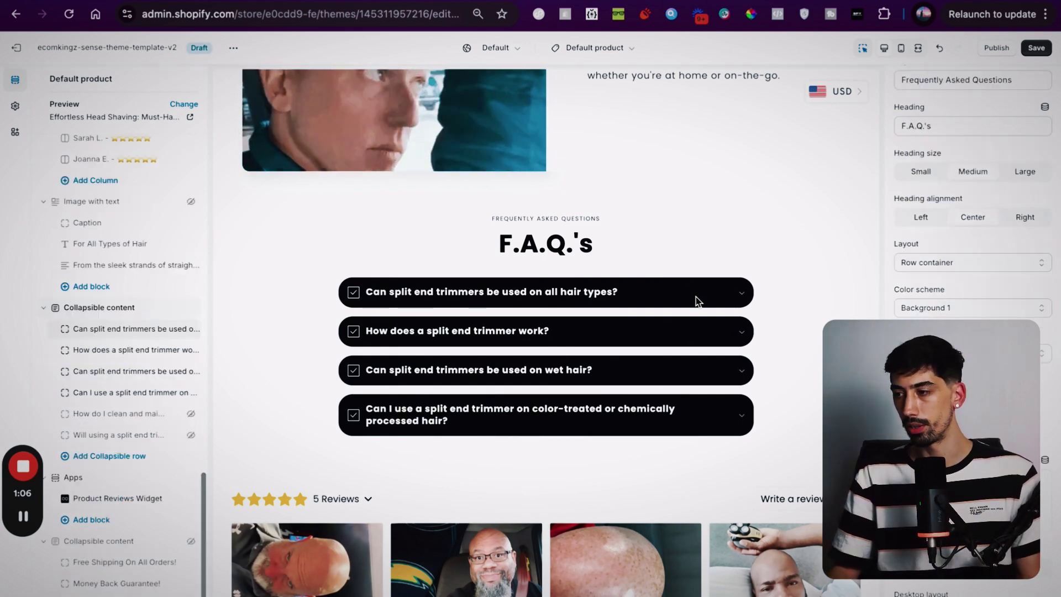
click(638, 297)
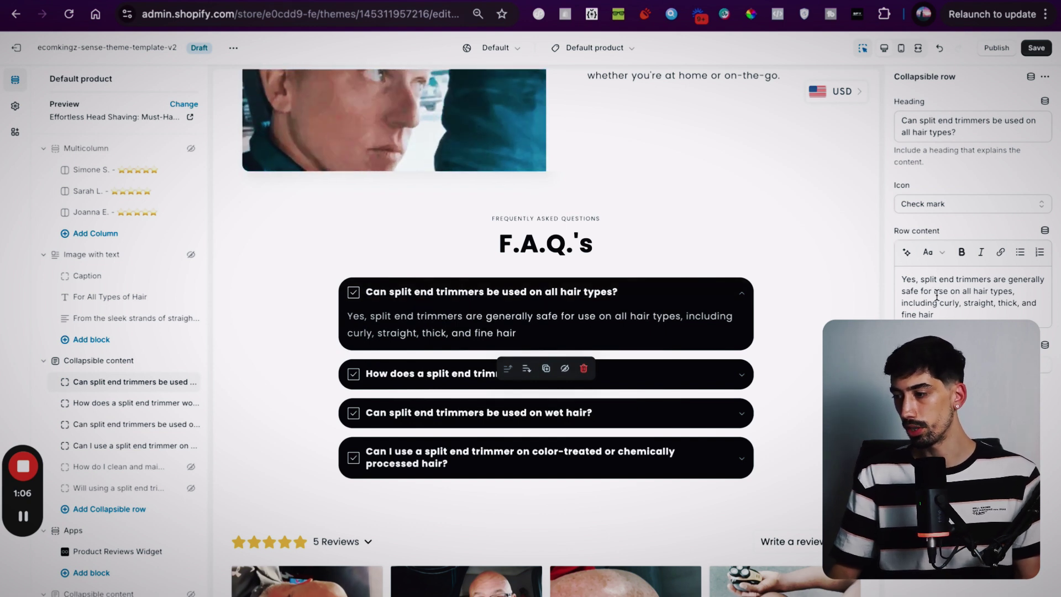
click(735, 300)
Review the product page preview up to its product information section and save the theme changes
scroll(798, 218, up, 10)
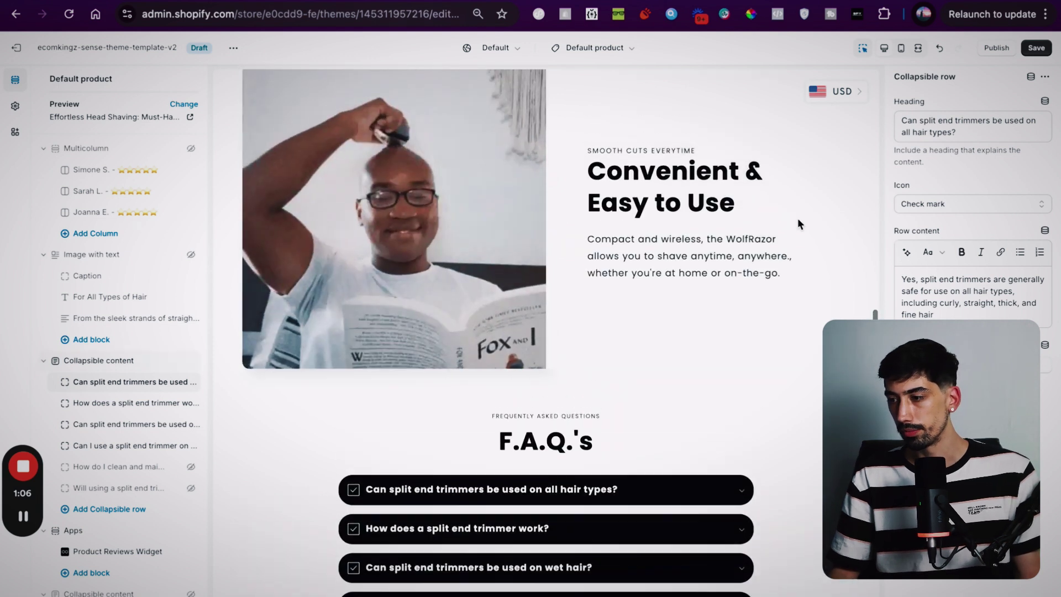
scroll(797, 218, up, 10)
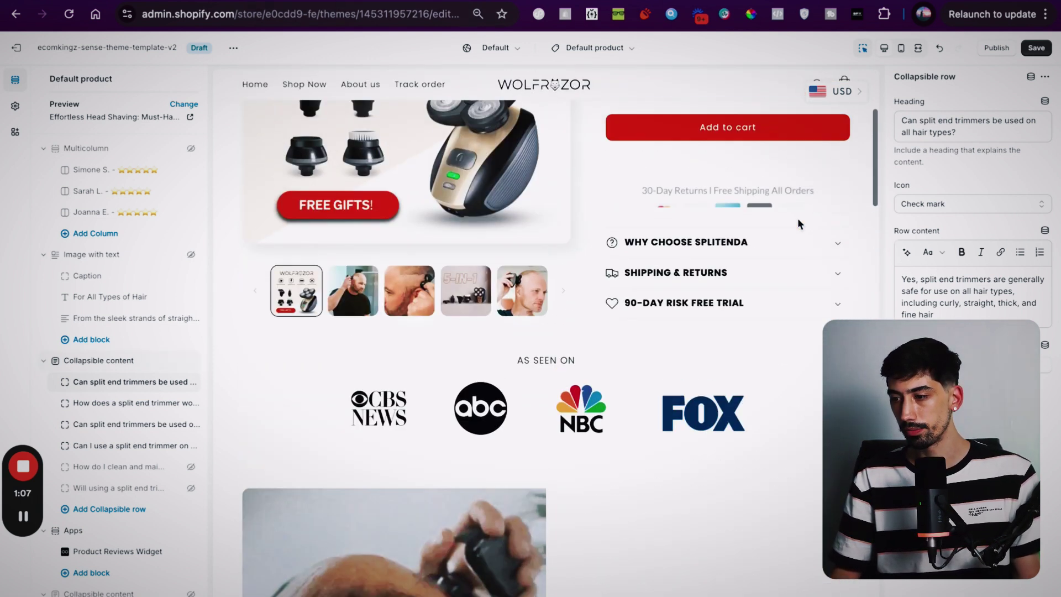
scroll(797, 217, up, 1)
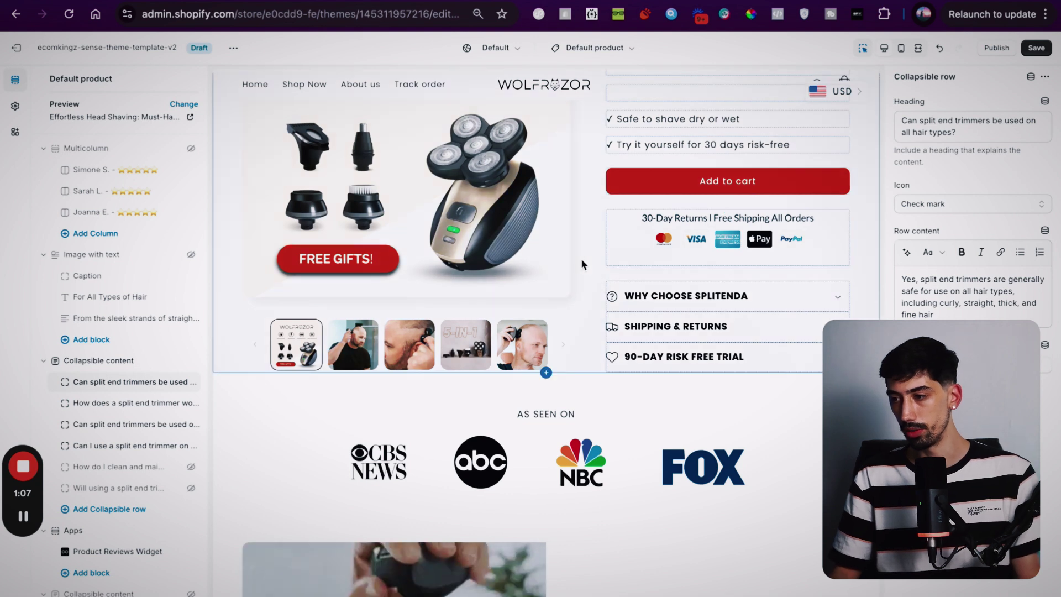
scroll(582, 260, up, 4)
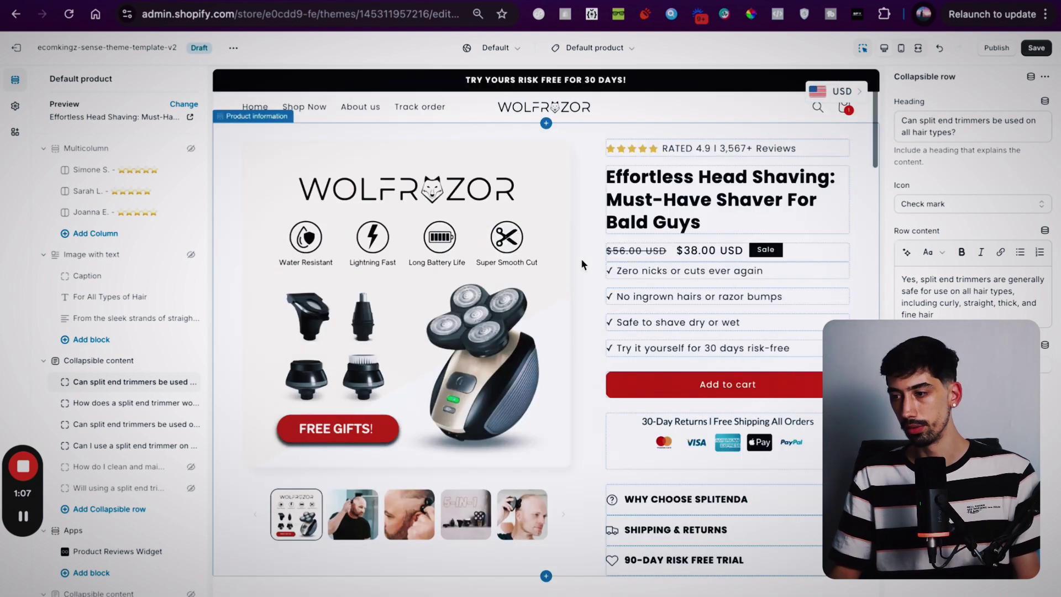
click(1038, 49)
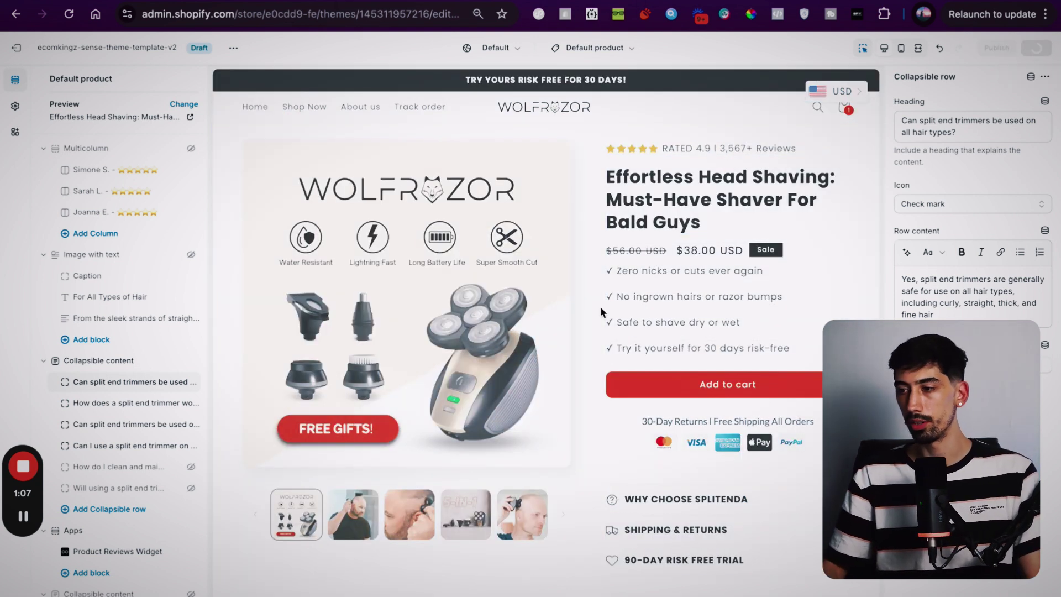
scroll(601, 311, down, 15)
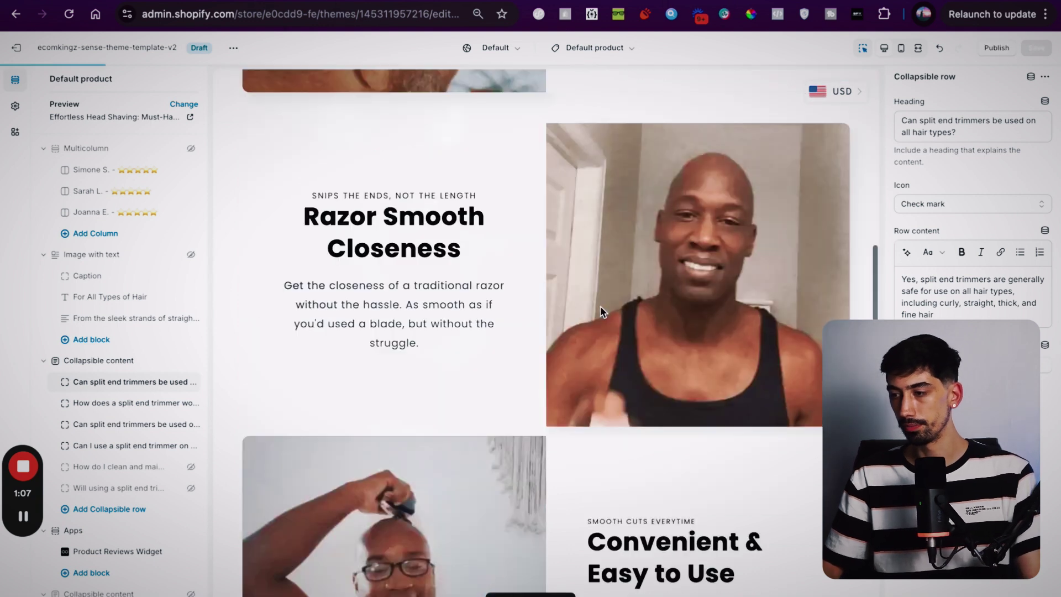
Show the hidden Multicolumn testimonials section above the F.A.Q.'s section on the product page
scroll(601, 311, down, 7)
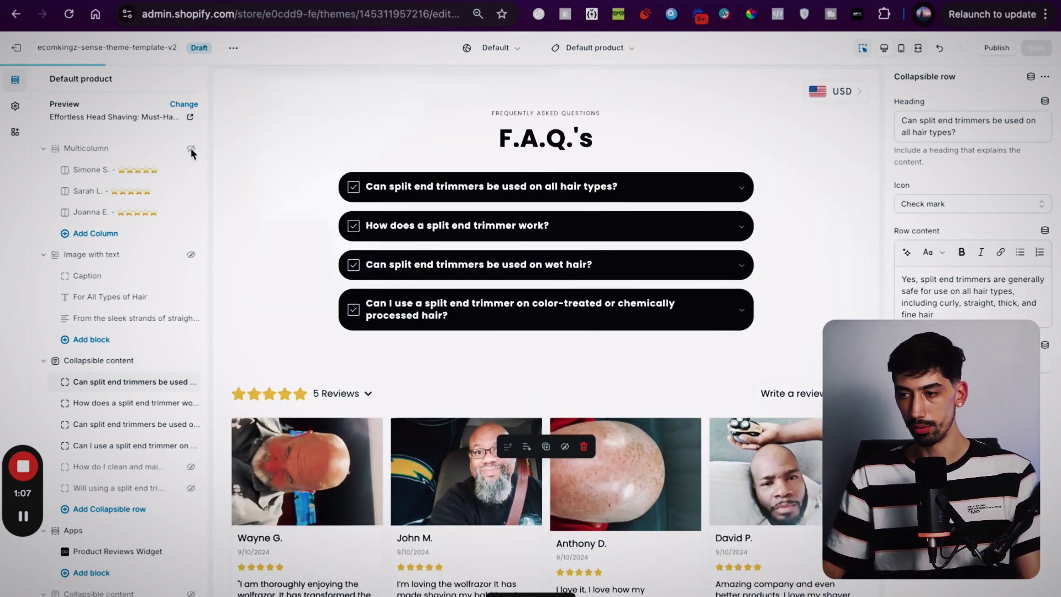
scroll(191, 148, up, 1)
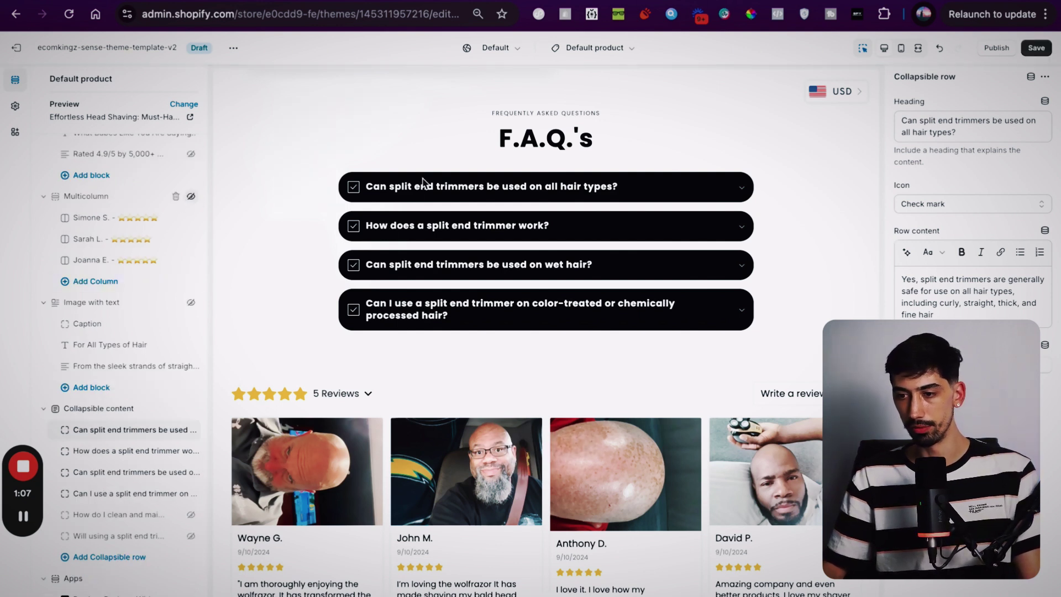
mouse_move(191, 200)
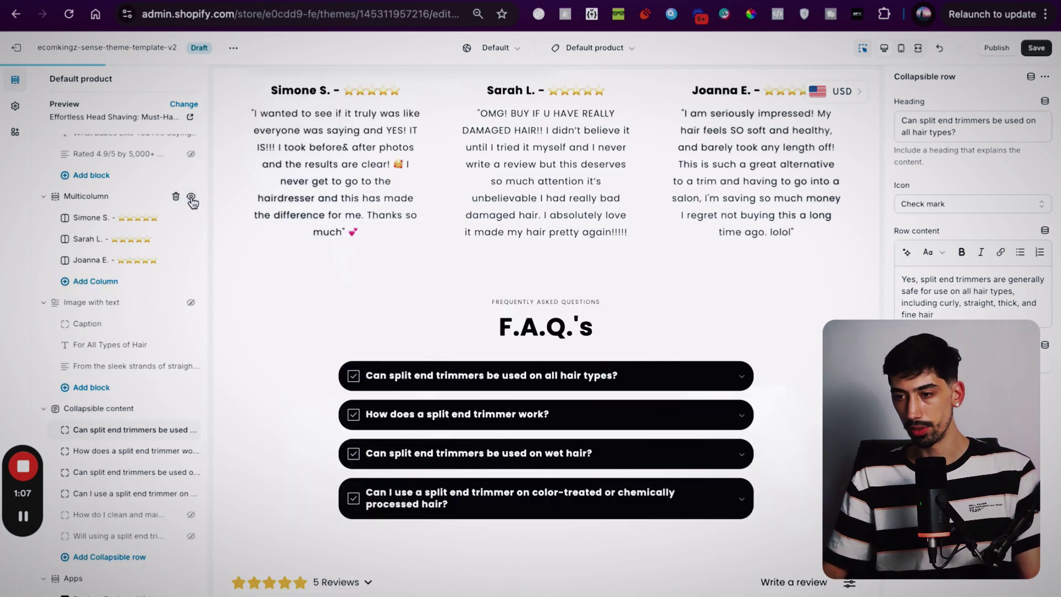
scroll(503, 207, up, 8)
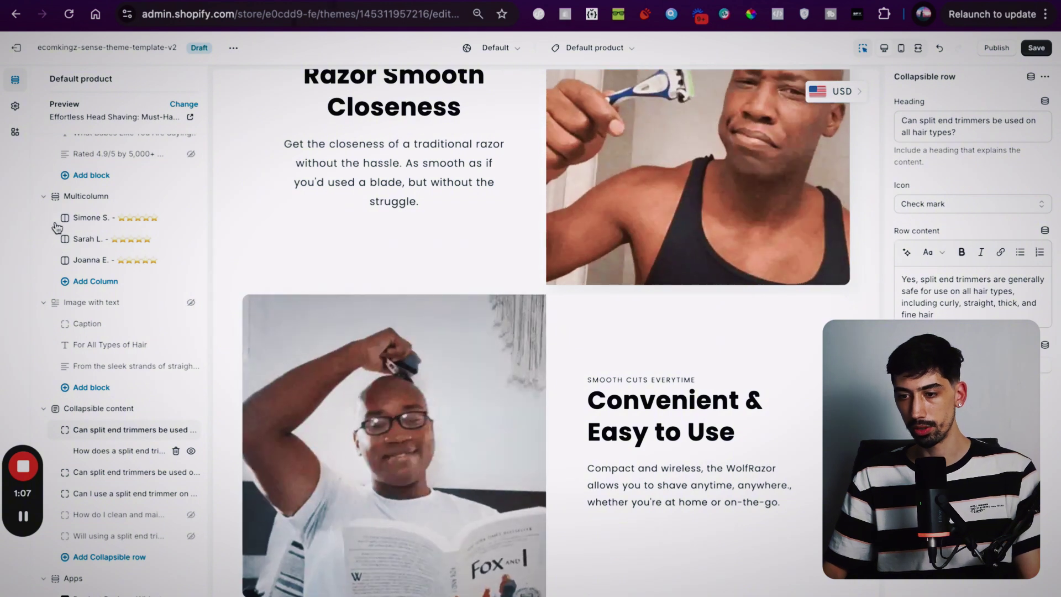
Move the "Convenient & Easy to Use" image-with-text section below the Multicolumn section and show the "What Babes Like You Are Saying.." Rich text section
scroll(66, 276, up, 3)
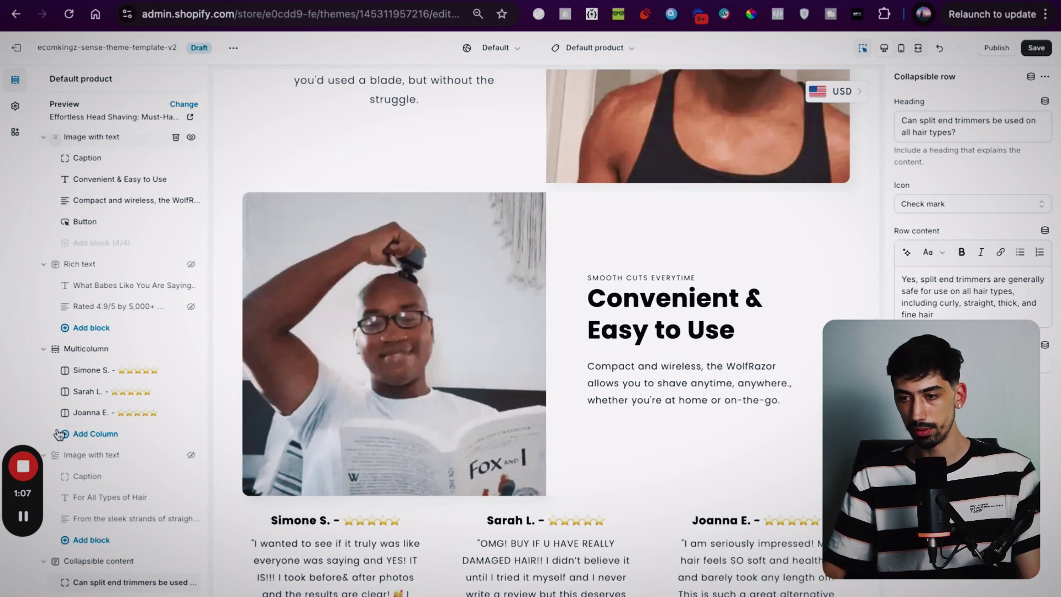
scroll(55, 436, down, 2)
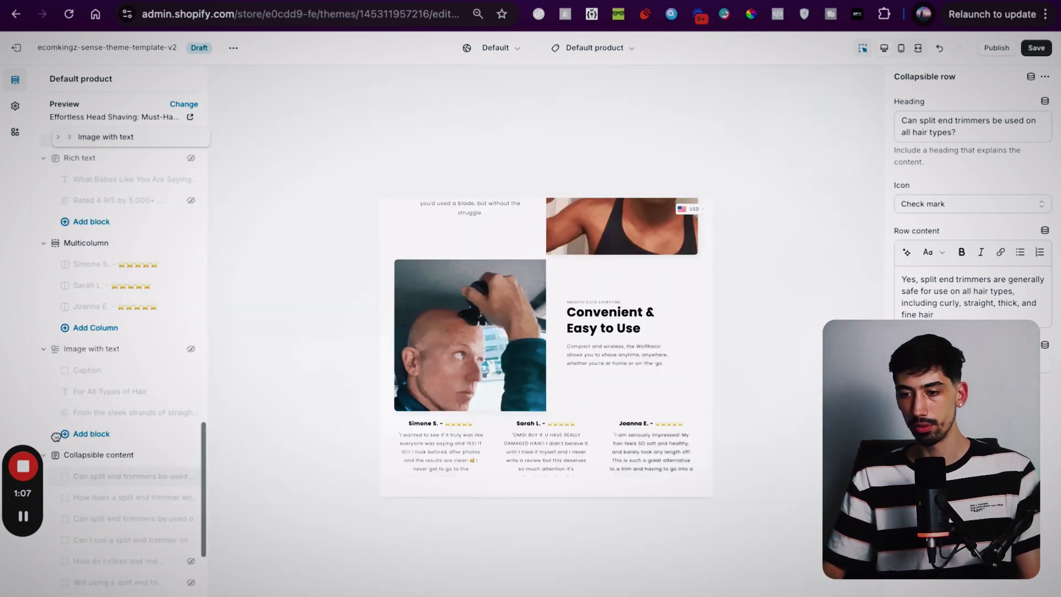
drag(55, 435, 94, 312)
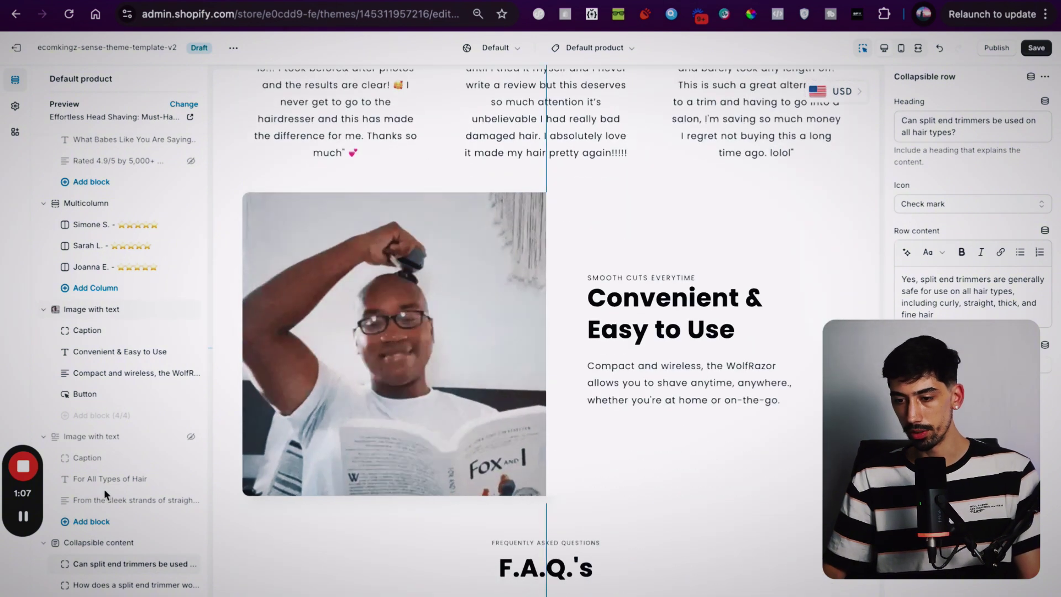
scroll(78, 276, up, 3)
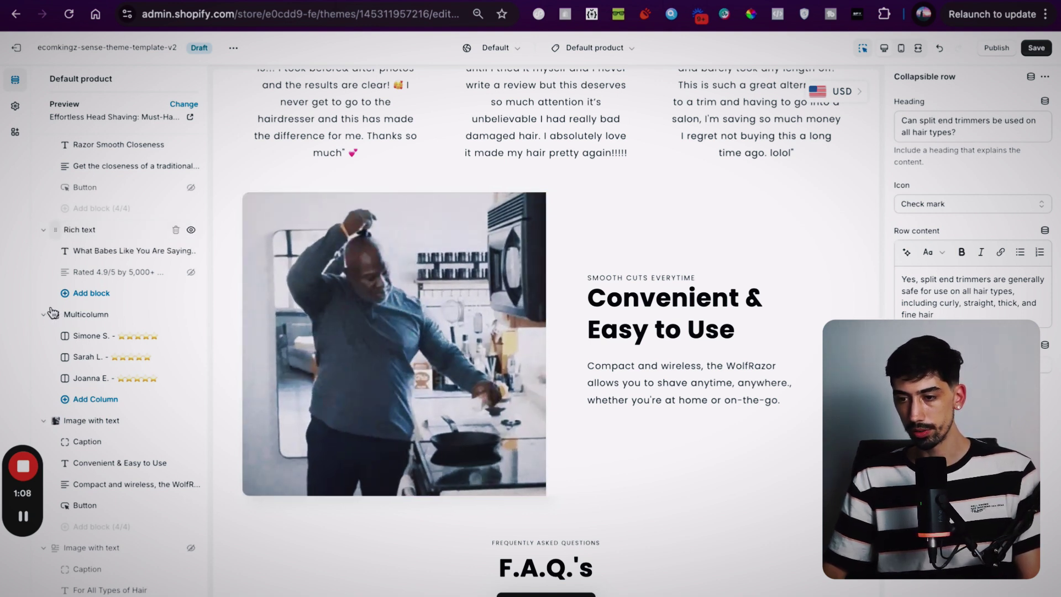
drag(108, 230, 204, 242)
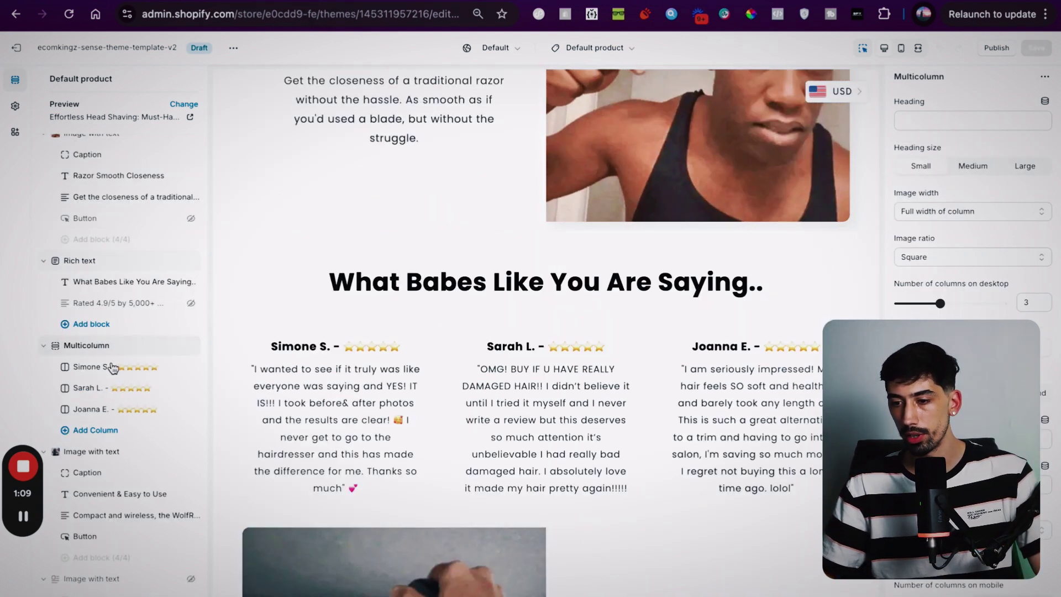
Try to set the ee2ea99b JPG of the man with glasses as the first testimonial column's image
click(110, 368)
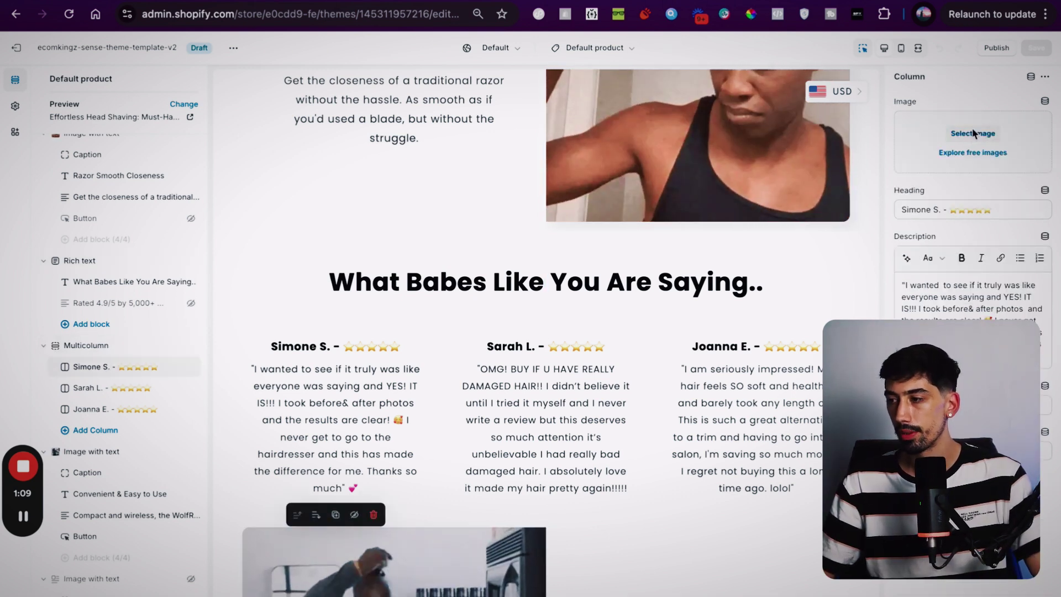
click(973, 133)
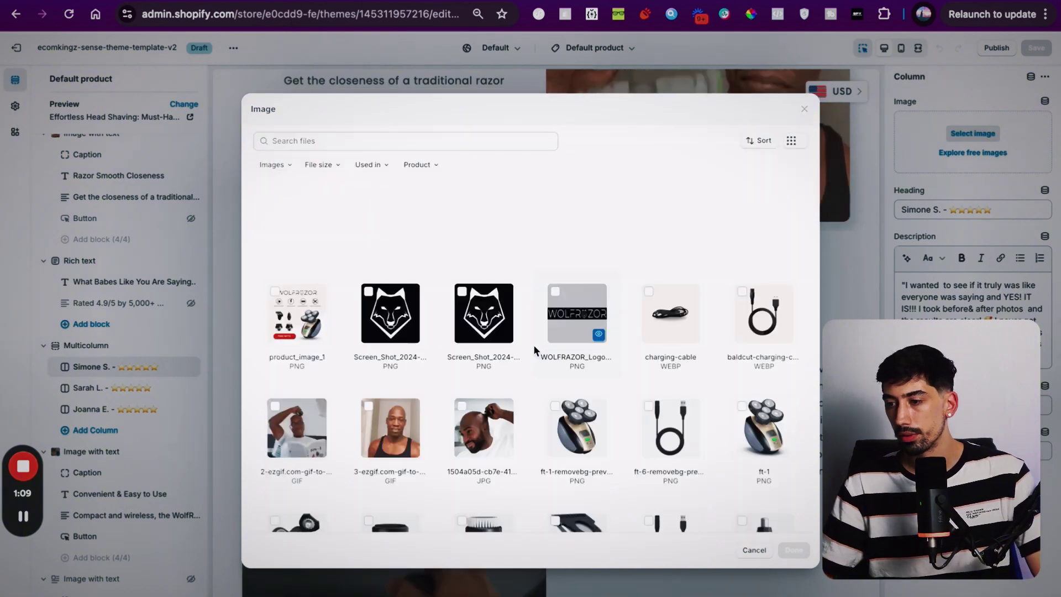
scroll(534, 348, down, 7)
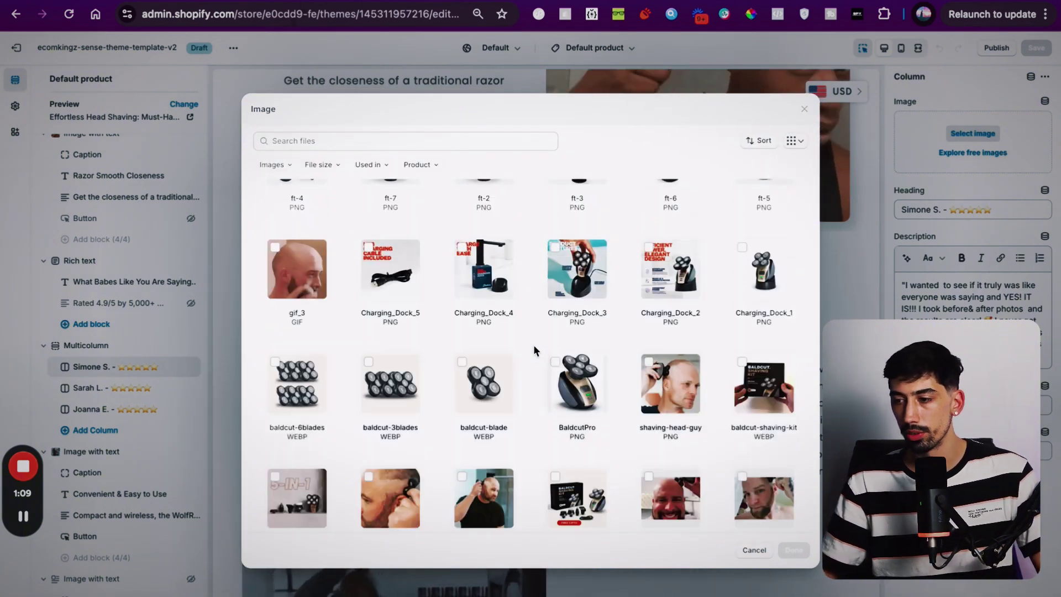
scroll(534, 349, down, 6)
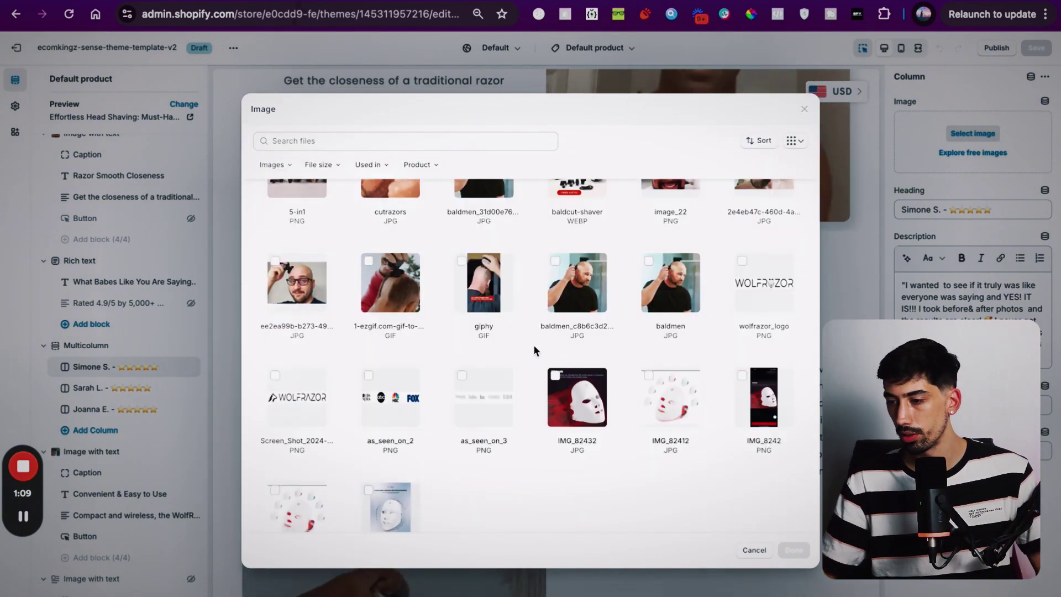
scroll(533, 344, down, 2)
scroll(533, 344, up, 5)
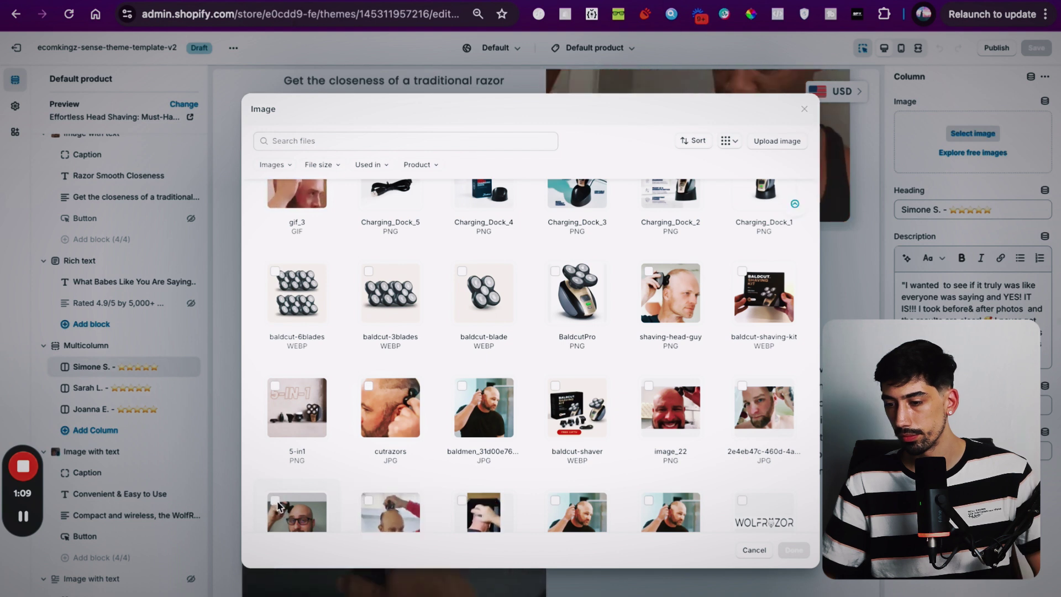
click(275, 501)
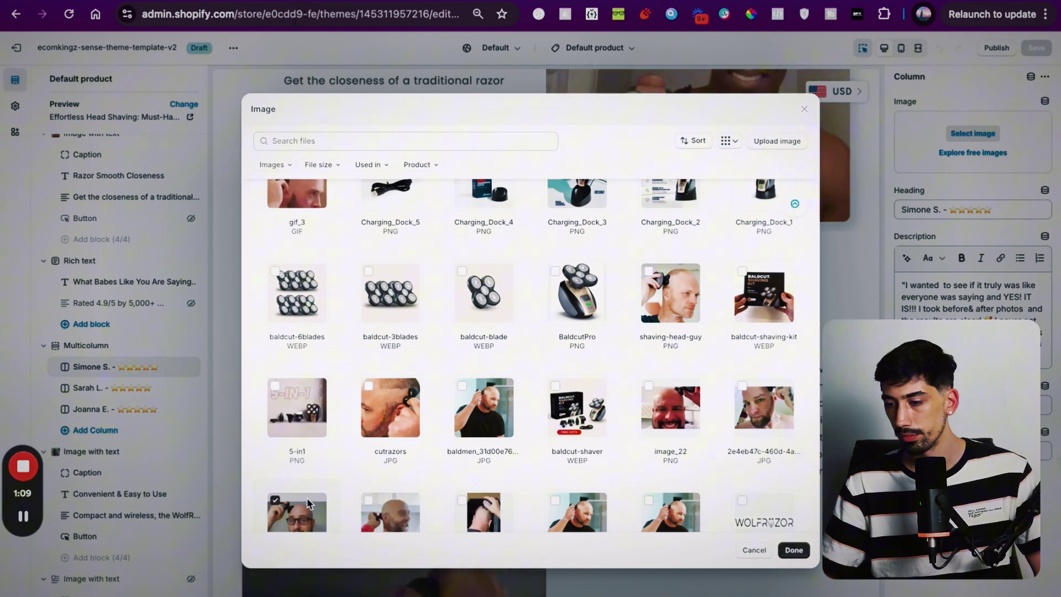
click(794, 552)
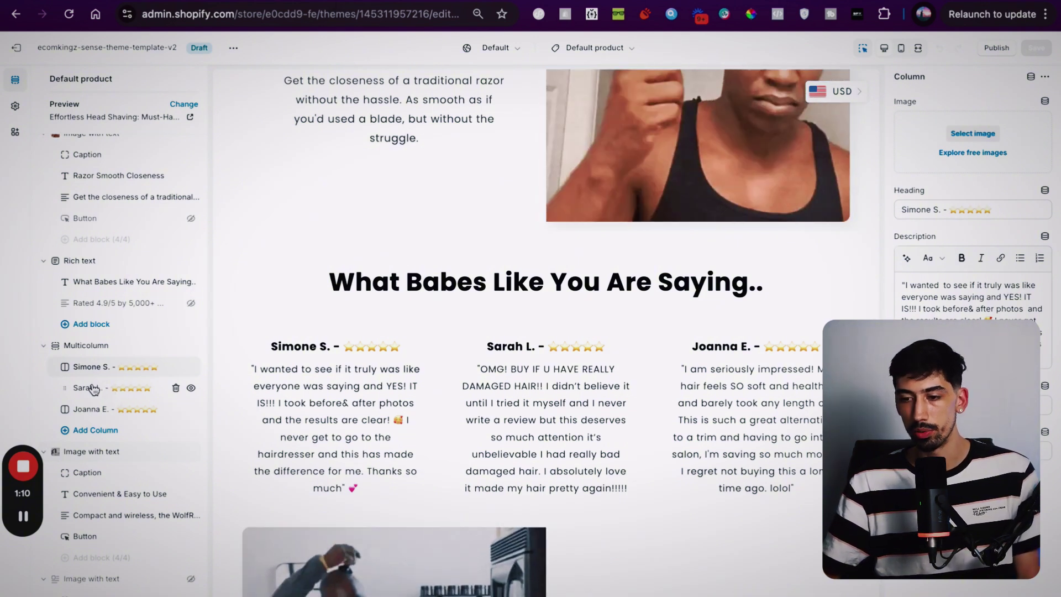
Set image_22 PNG as the image of the second testimonial column
click(93, 388)
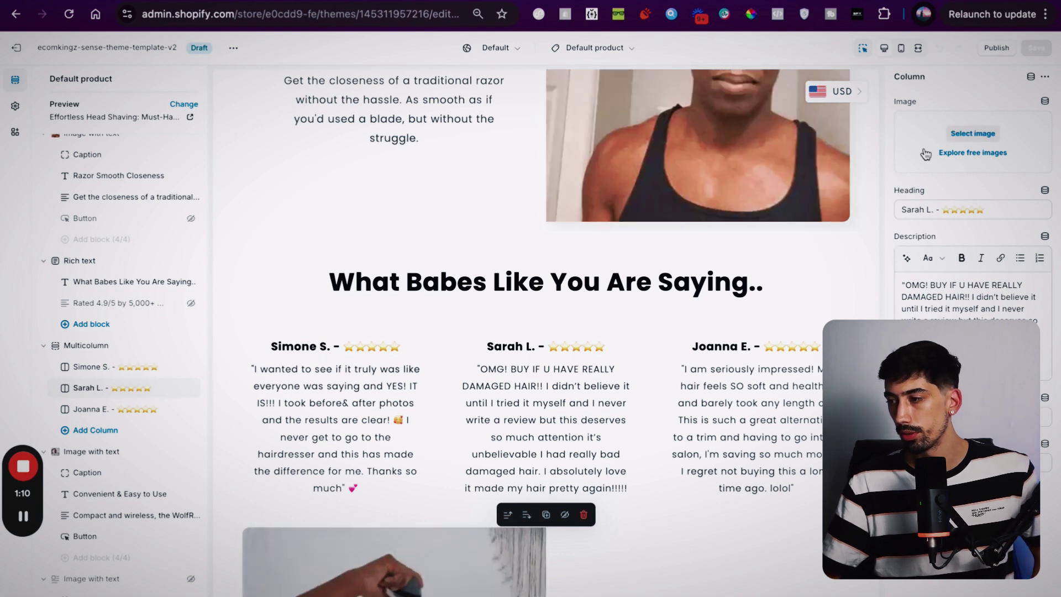
click(956, 135)
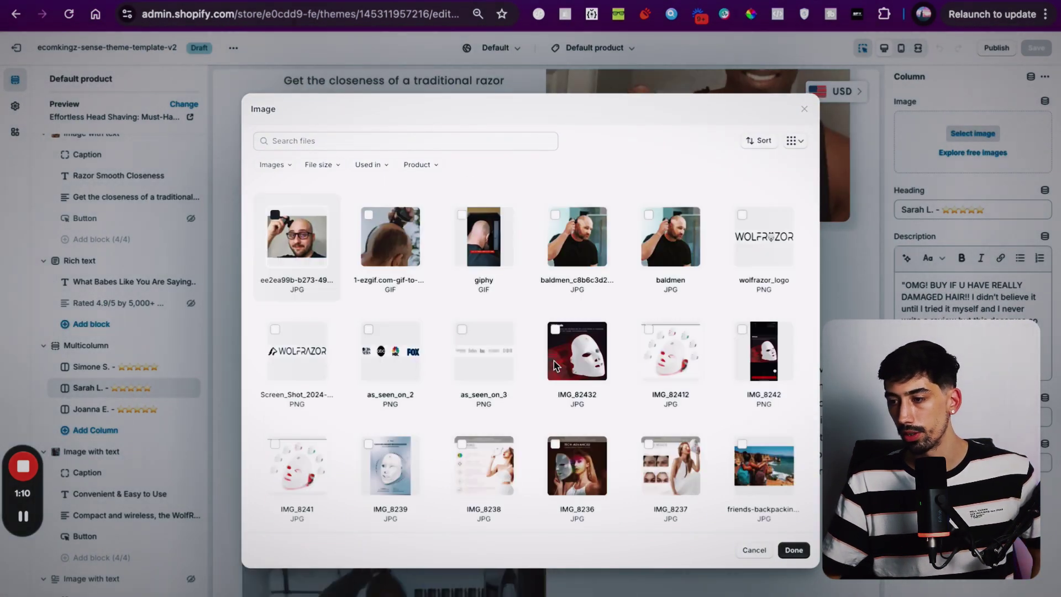
scroll(555, 364, down, 2)
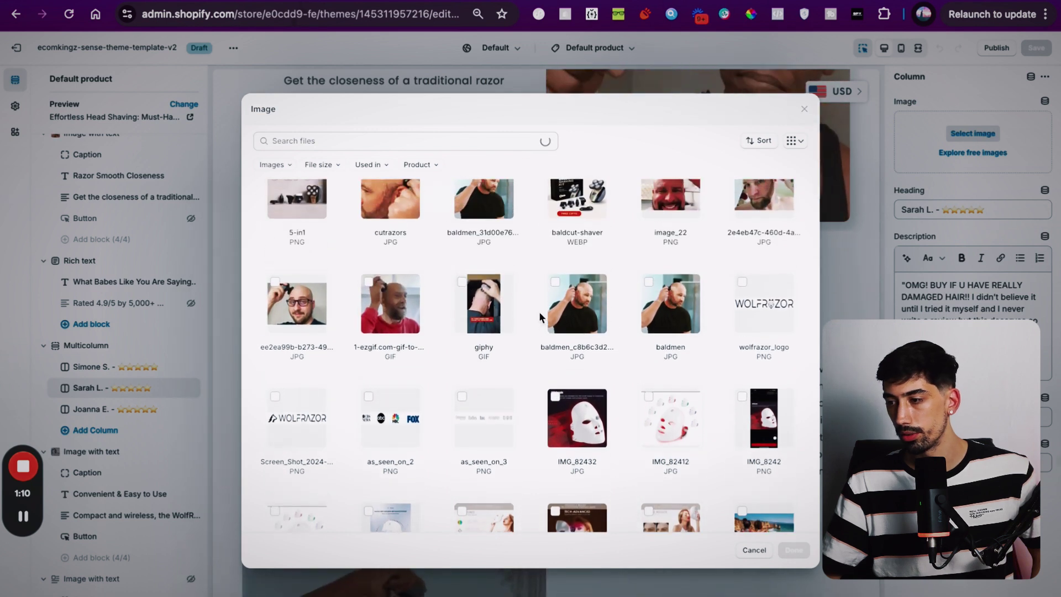
scroll(539, 311, up, 2)
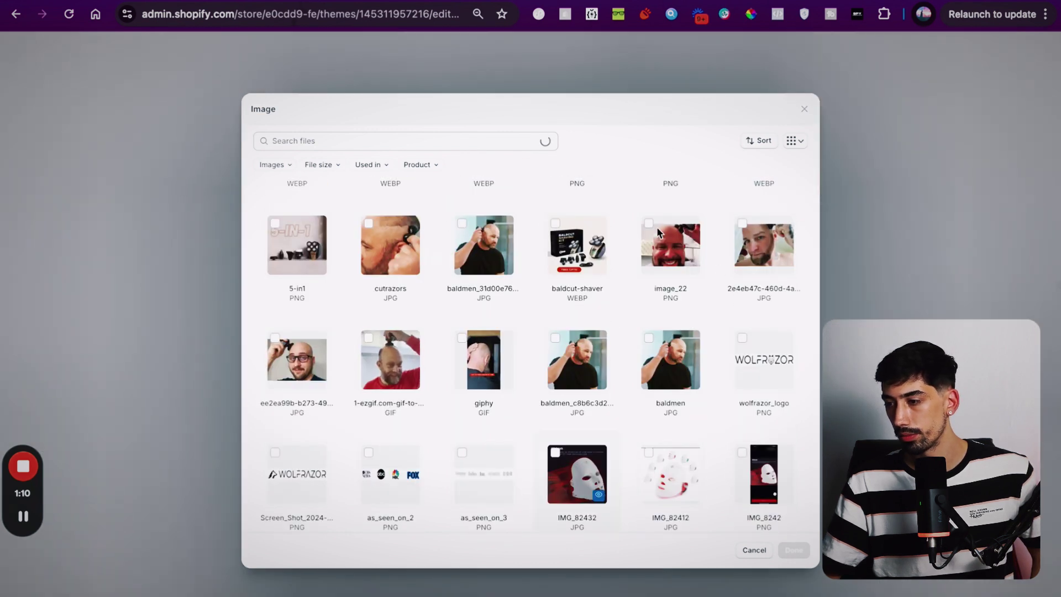
scroll(652, 224, up, 1)
click(649, 259)
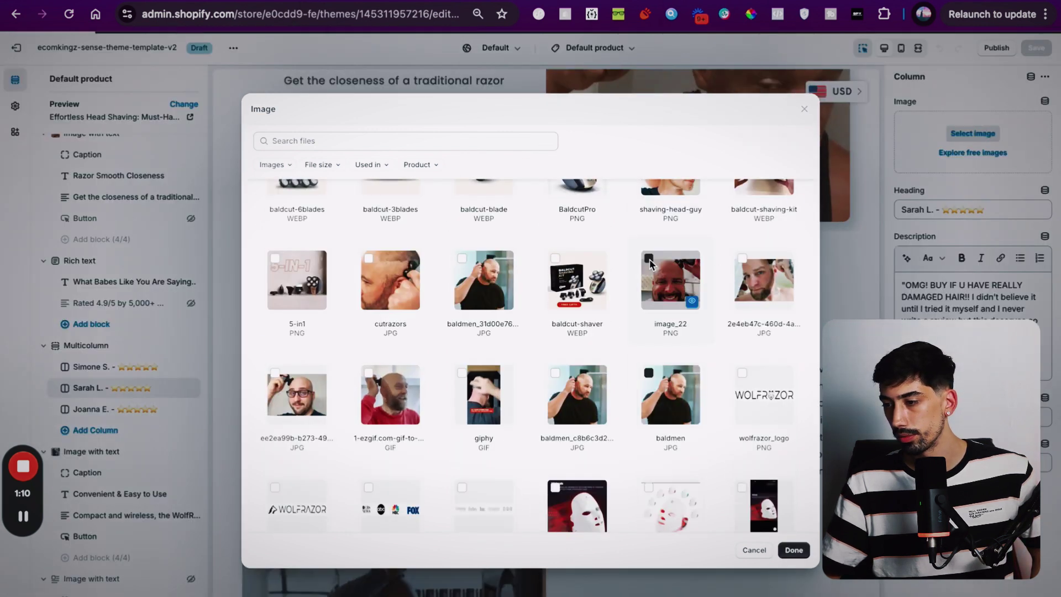
click(649, 260)
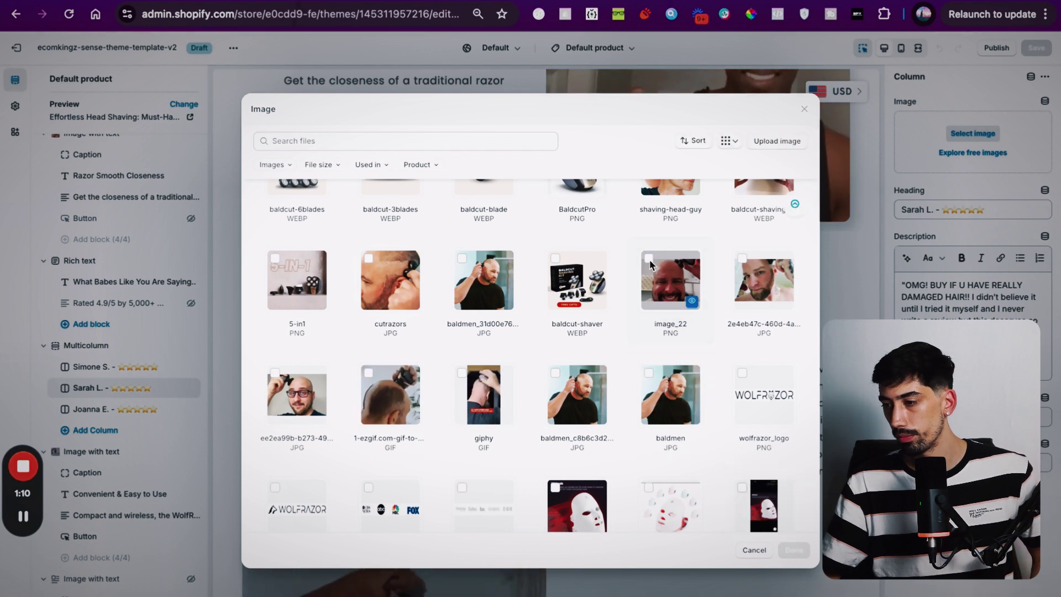
click(650, 259)
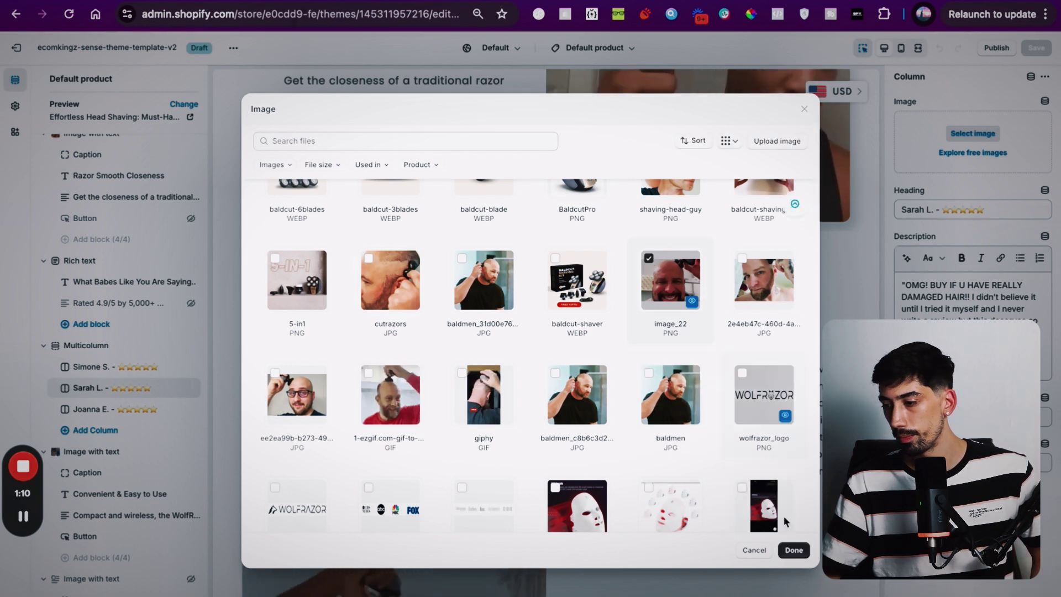
click(795, 551)
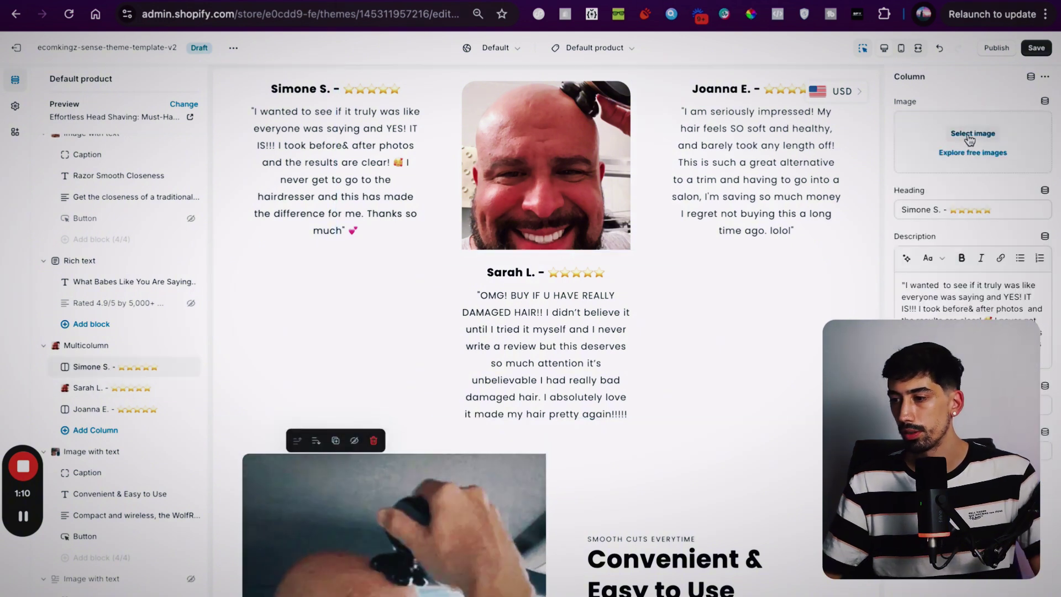
Try again to assign the ee2ea99b JPG to the first testimonial column
click(972, 134)
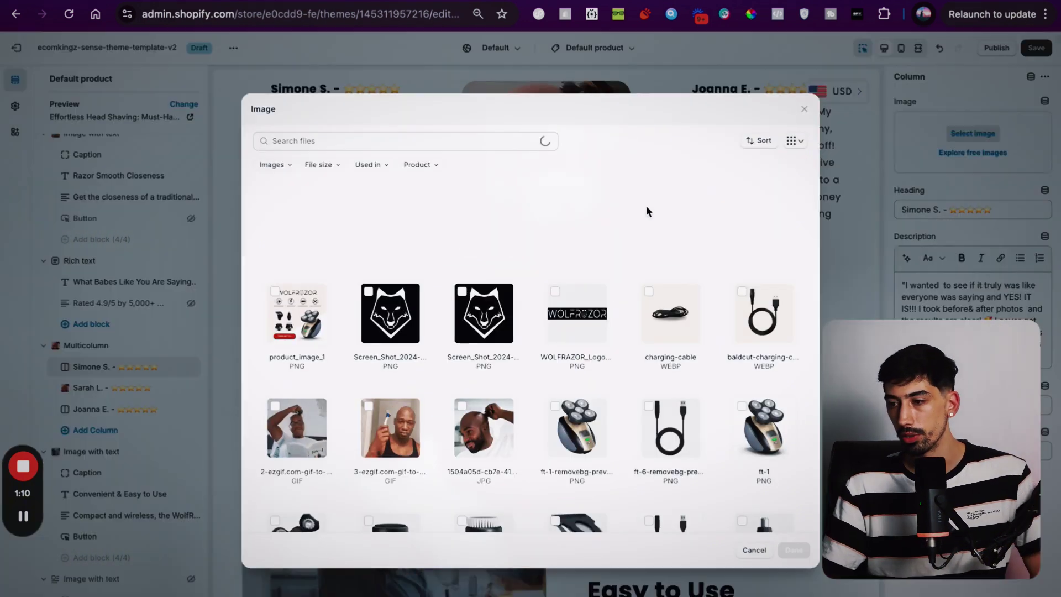
scroll(530, 382, down, 10)
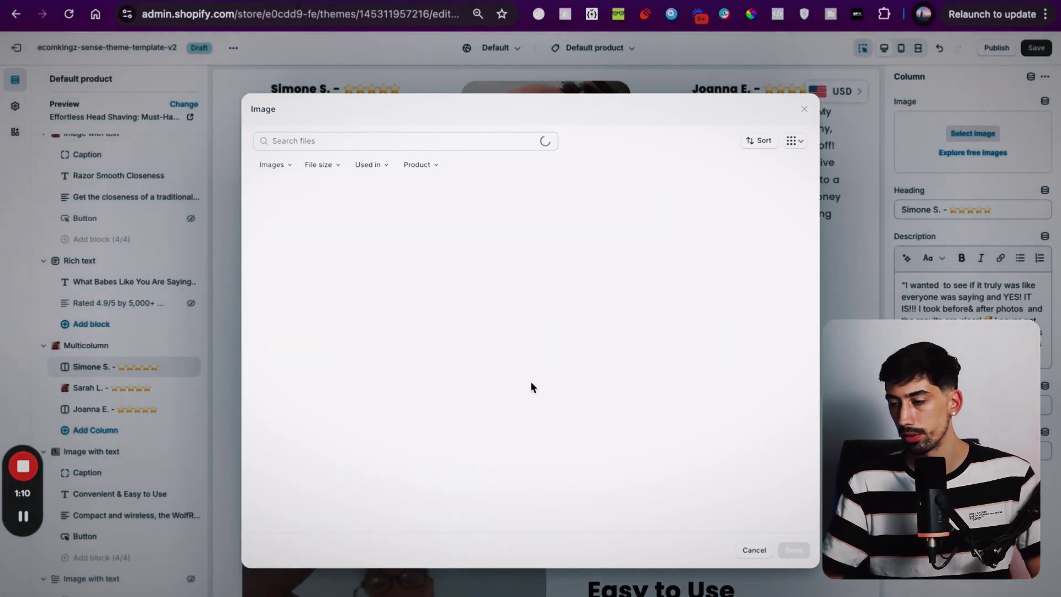
scroll(530, 386, down, 2)
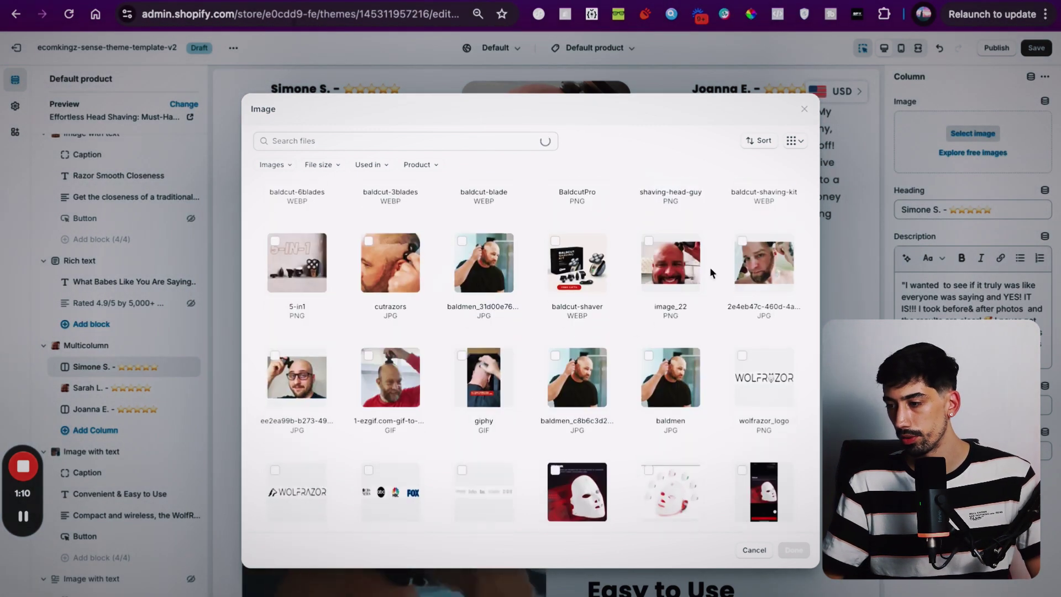
click(297, 377)
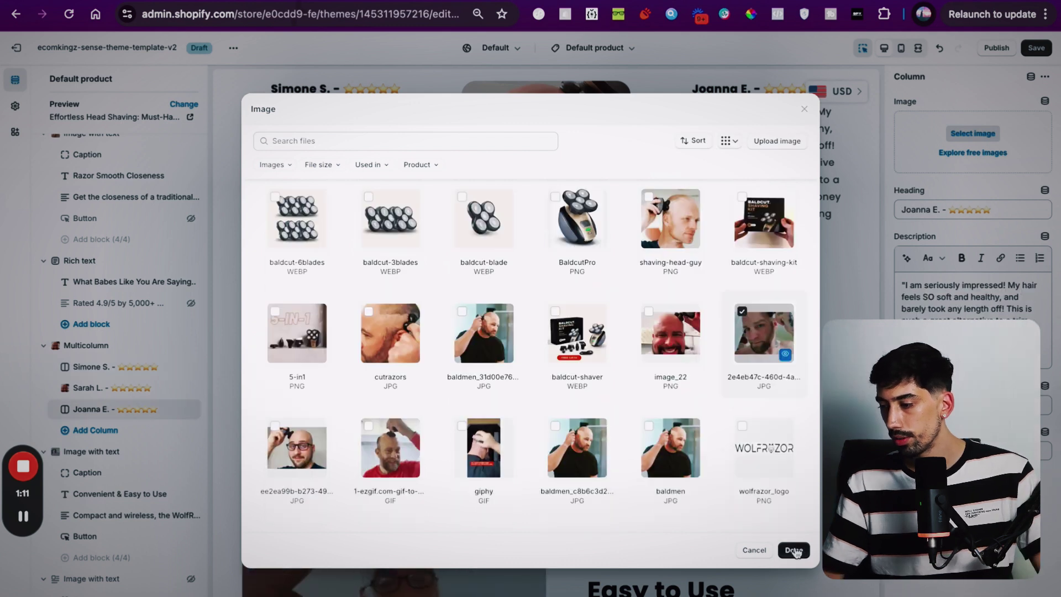
Apply the 2e4eb47c JPG of the bearded man as the third testimonial column's image and save the theme
click(794, 550)
click(1037, 50)
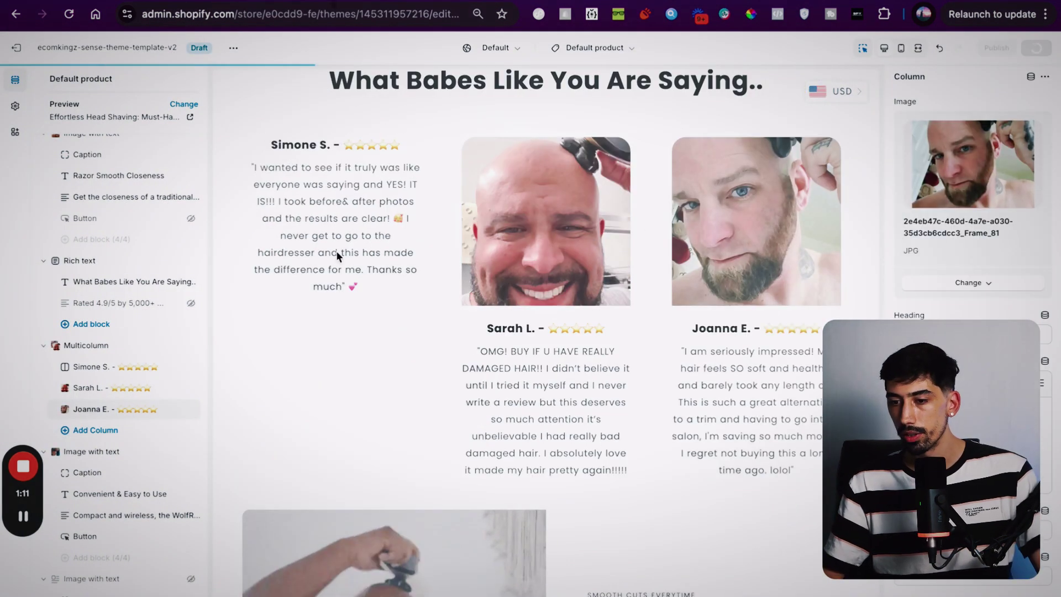
Set the ee2ea99b JPG of the man with glasses as the first testimonial column's image
click(102, 367)
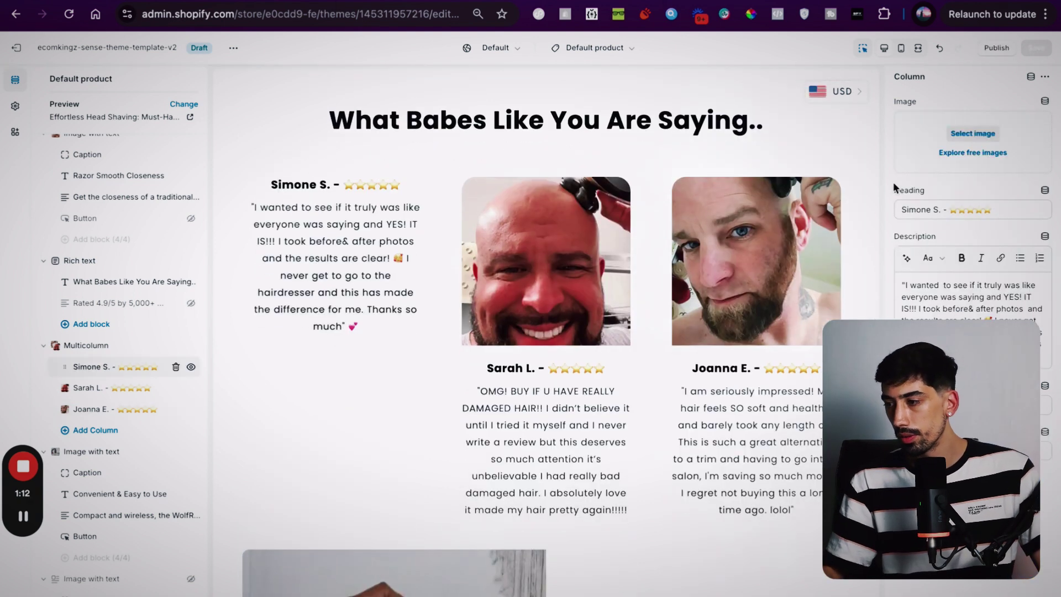
click(967, 137)
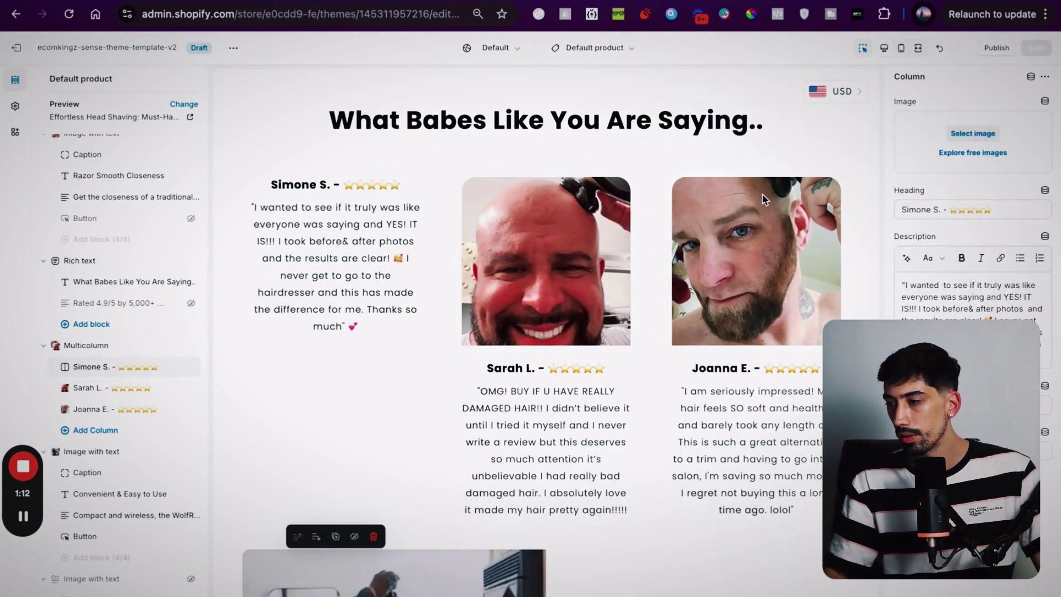
scroll(569, 418, down, 10)
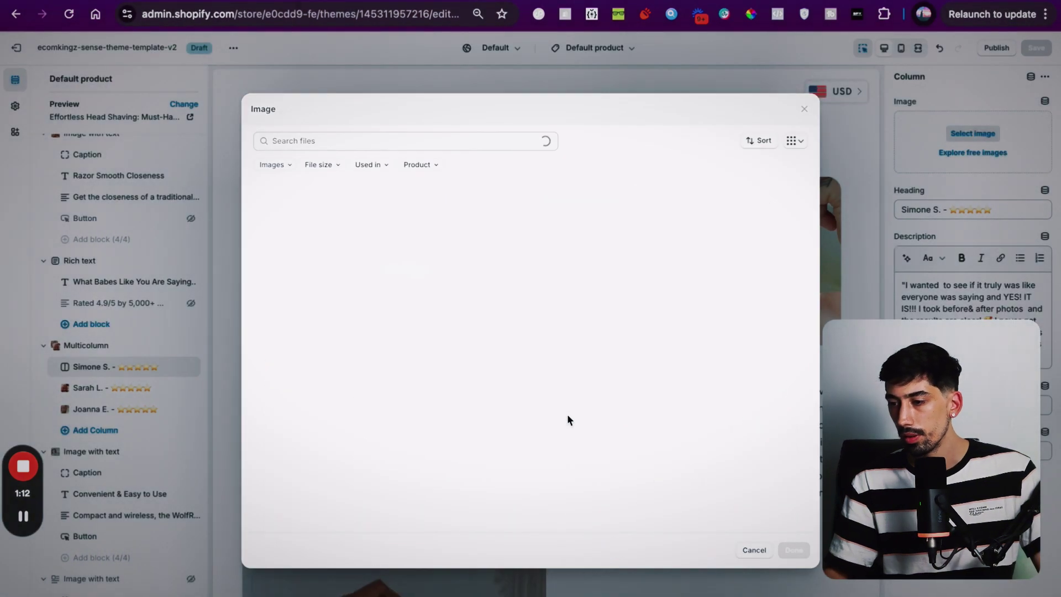
scroll(547, 365, up, 3)
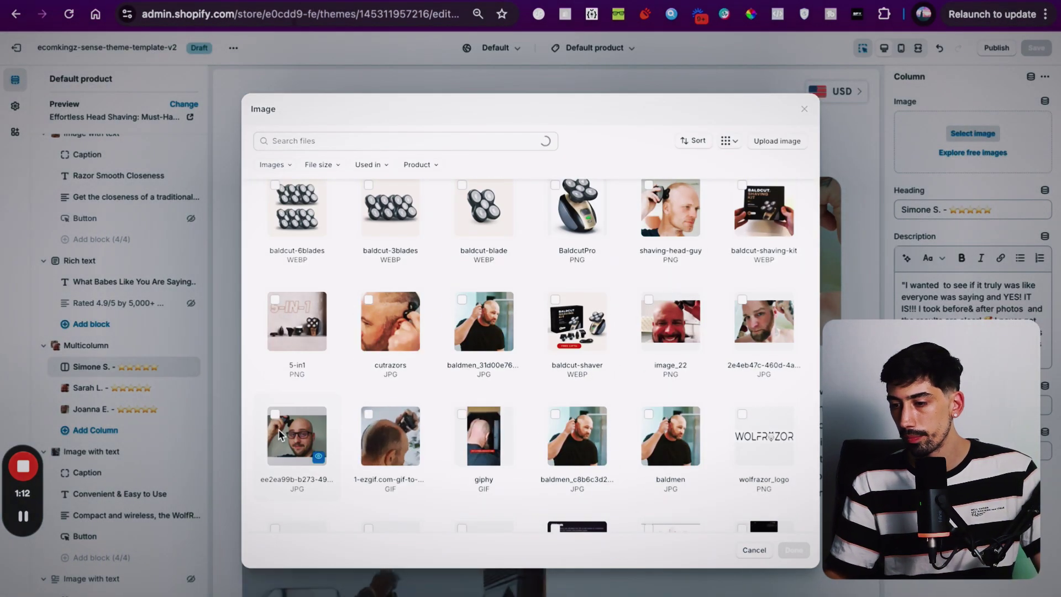
click(313, 488)
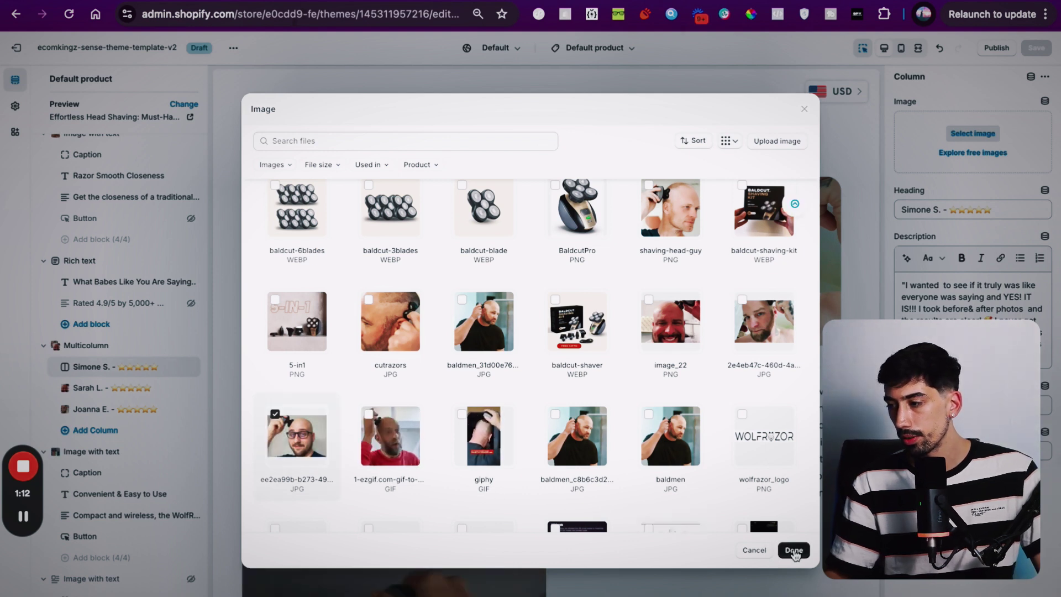
click(794, 551)
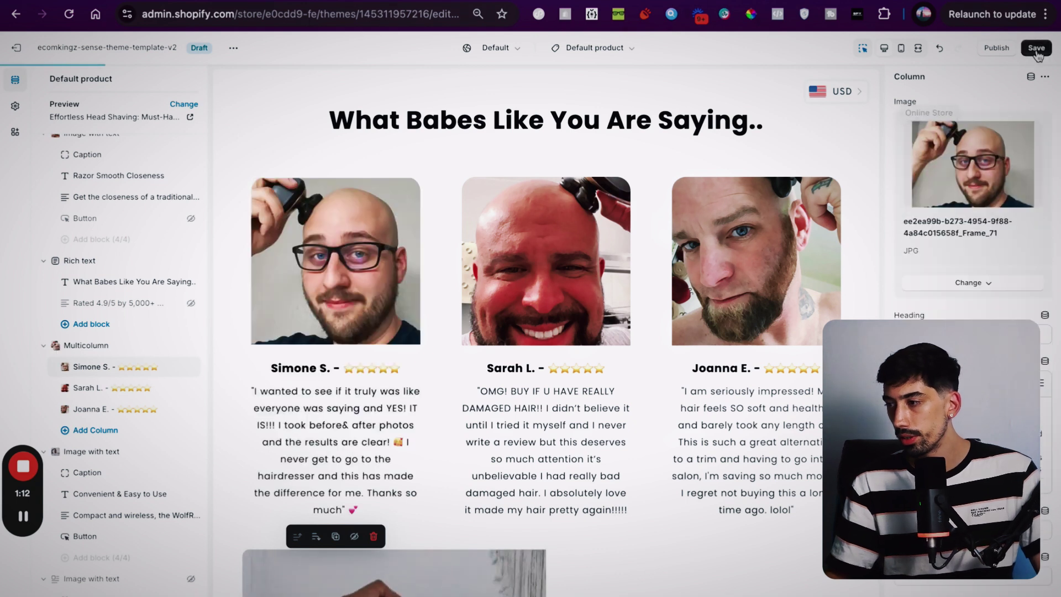
Show the testimonial Multicolumn section's secondary background as column background and save the theme
click(1037, 48)
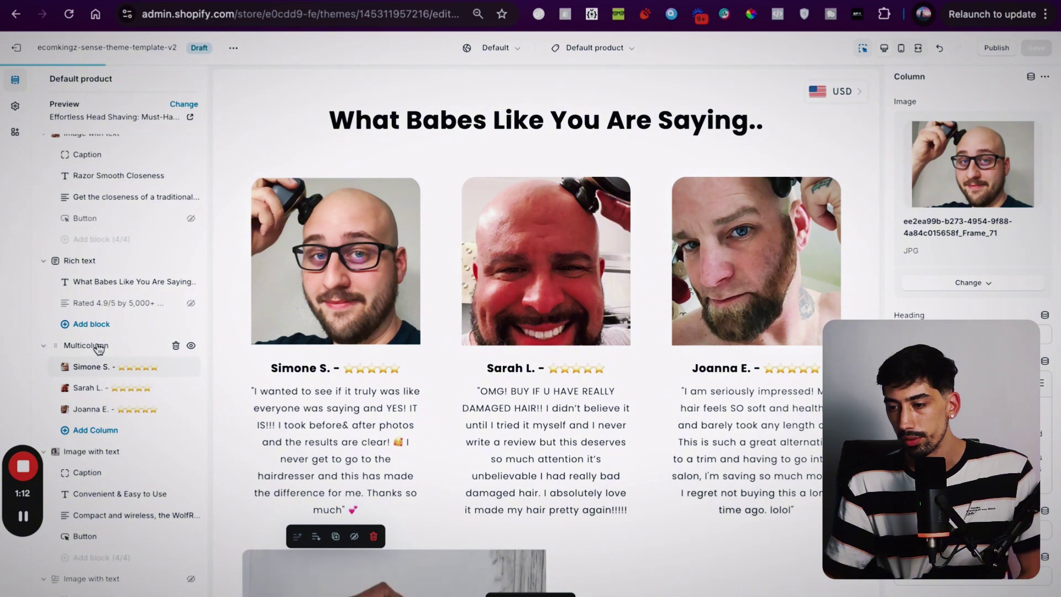
click(253, 347)
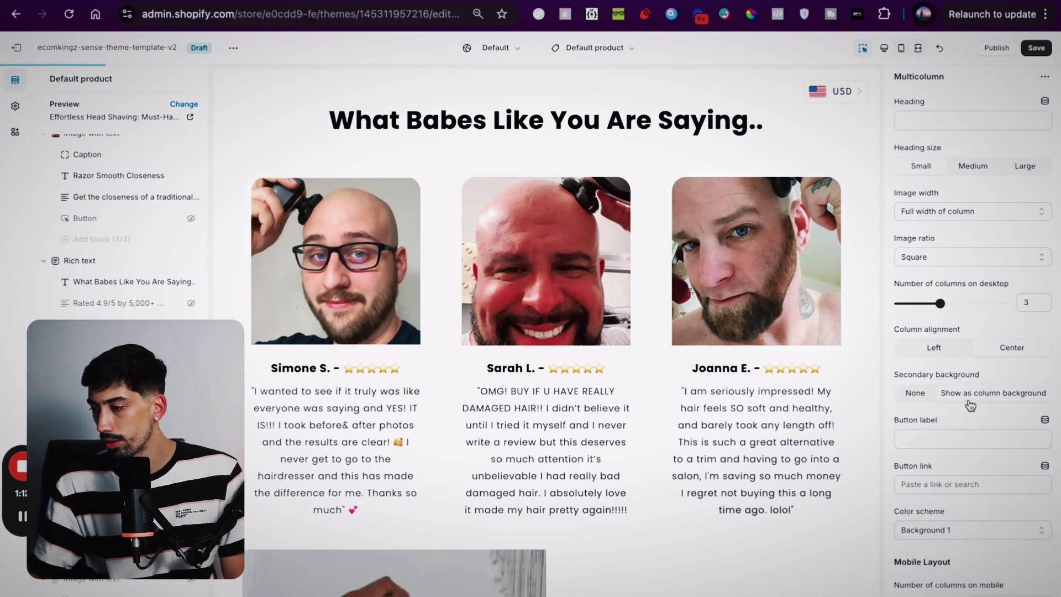
click(1037, 50)
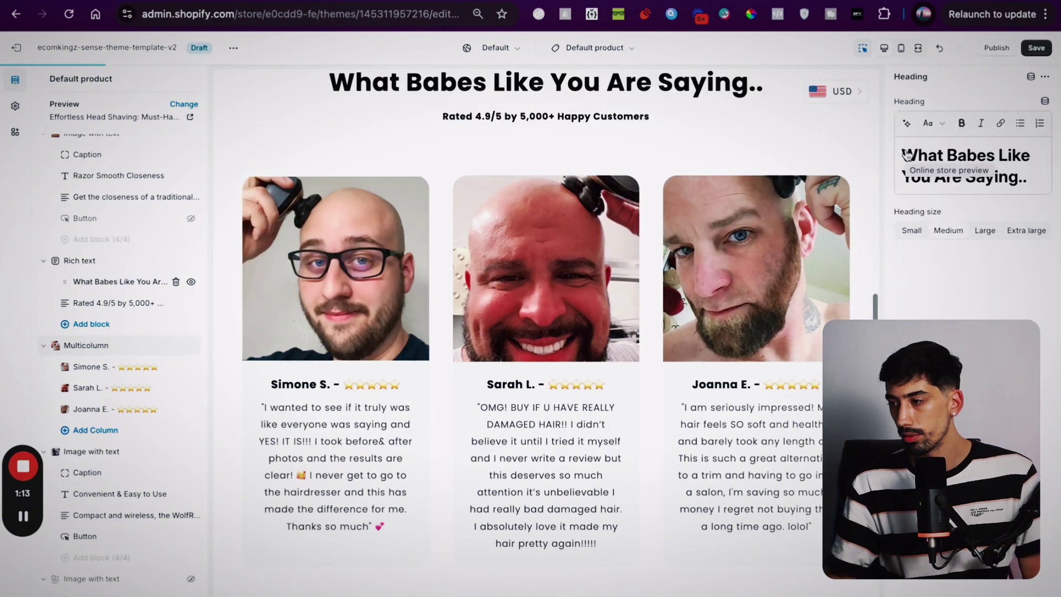
Replace the word "Babes" with "Dudes" in the testimonial heading so it reads "What Dudes Like You Are Saying.."
double_click(968, 157)
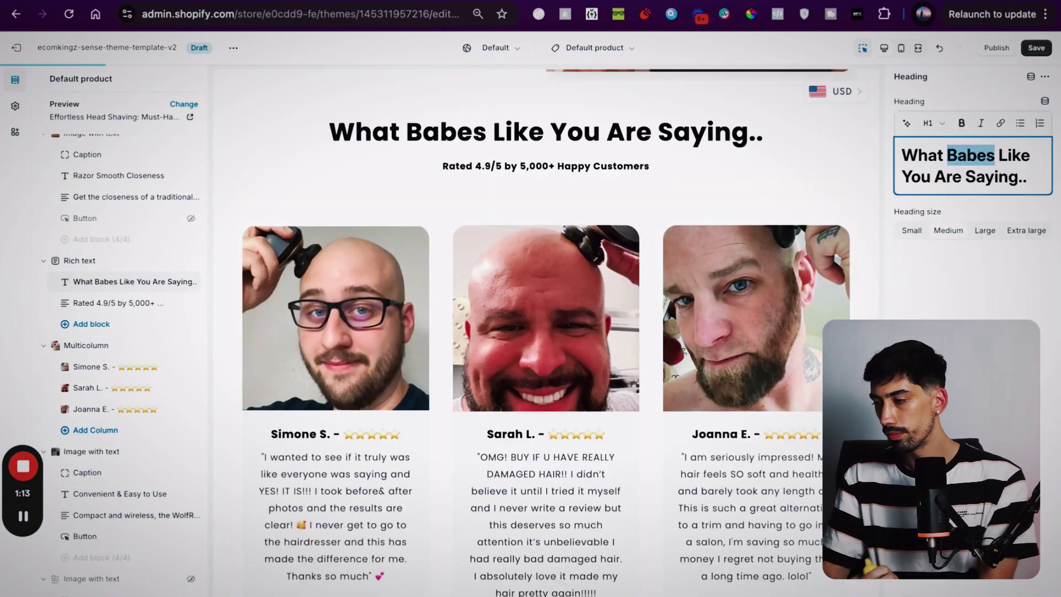
text(Dudes)
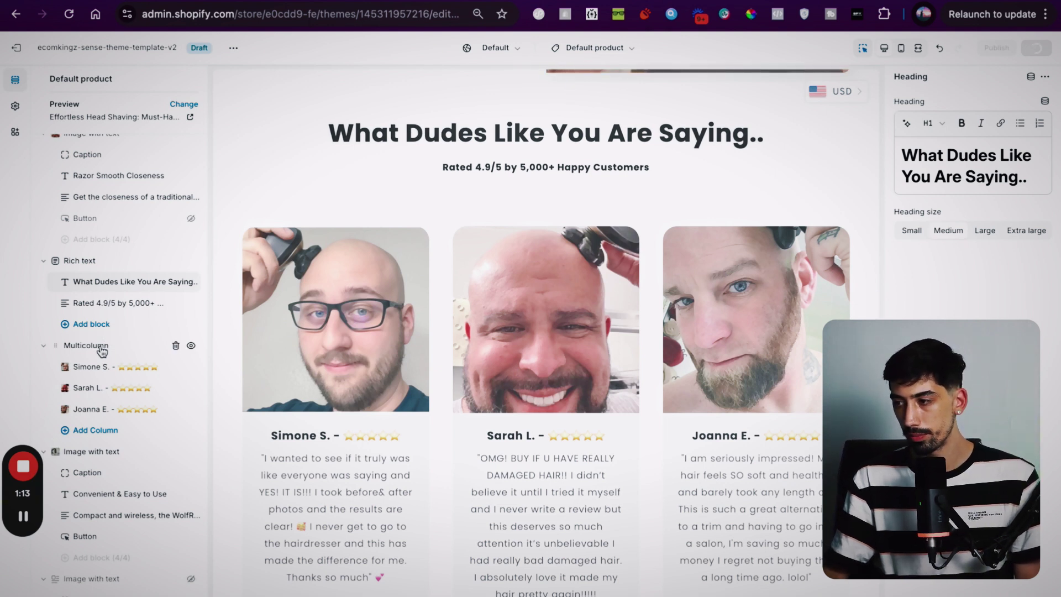
Set the testimonial Rich text section's top padding to 8 px and bottom padding to 0 px, and save the theme
click(102, 348)
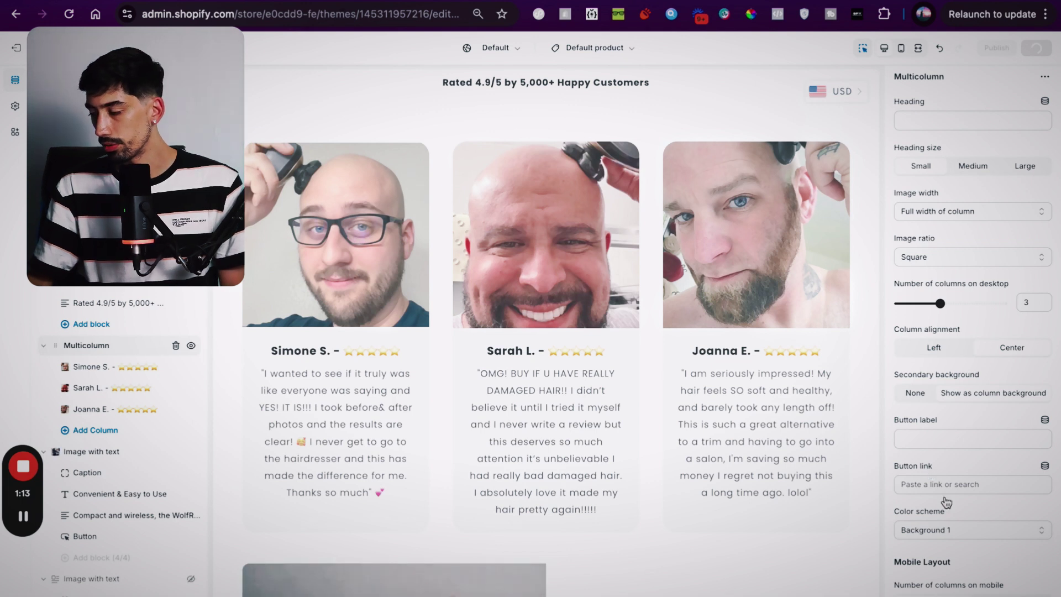
scroll(950, 463, down, 4)
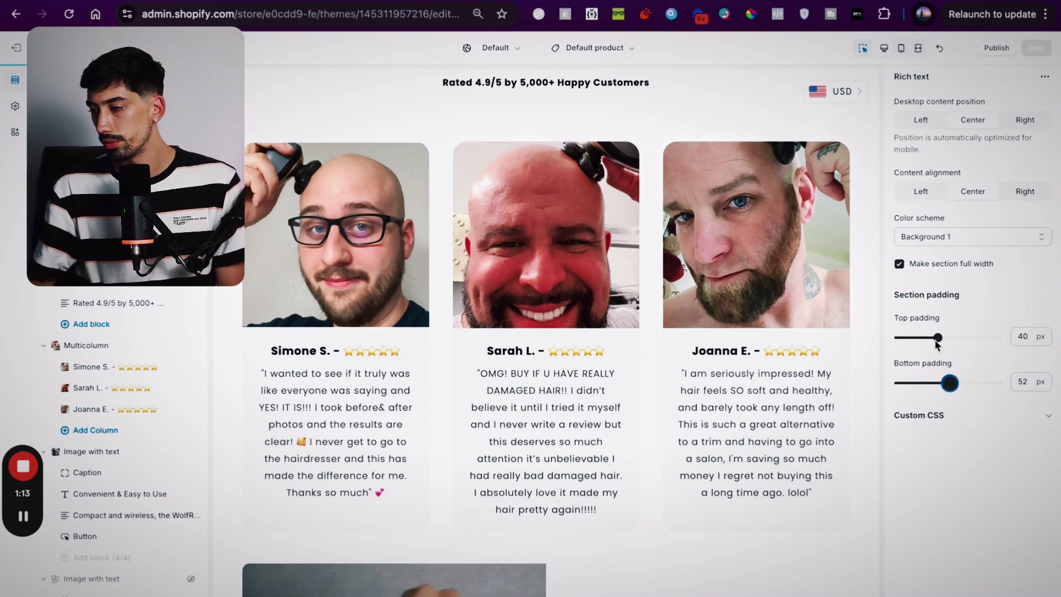
key(Home)
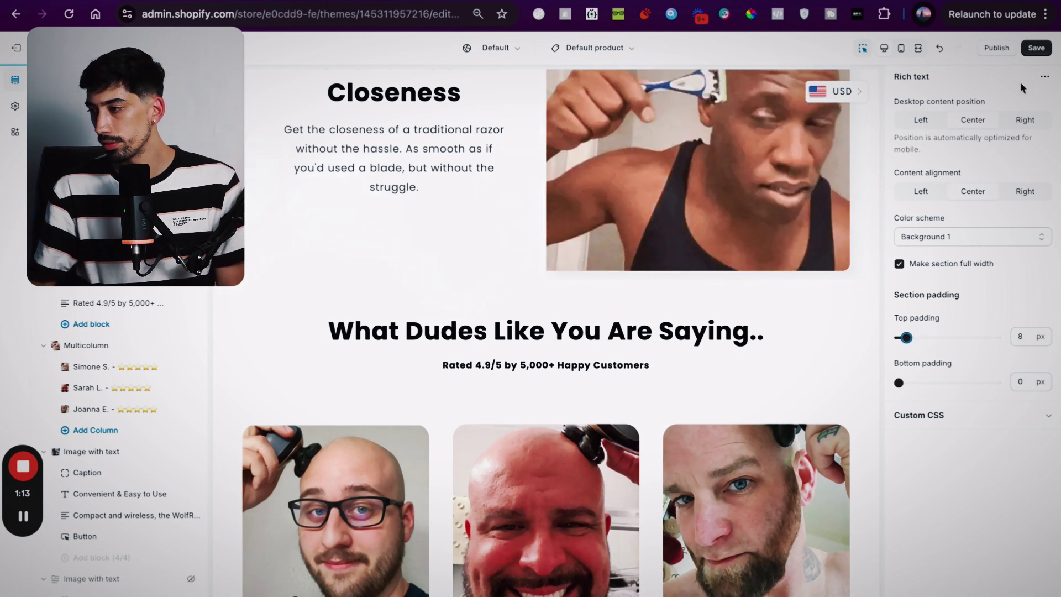
click(1037, 52)
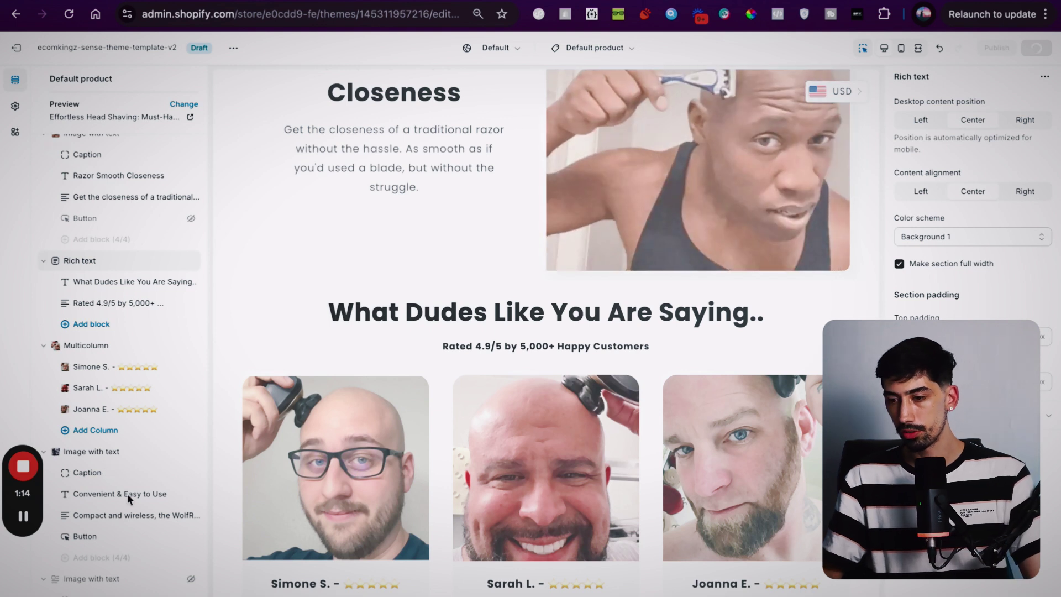
Check which blocks can be added to the Apps section and look over the product page preview up to its header
scroll(127, 493, down, 5)
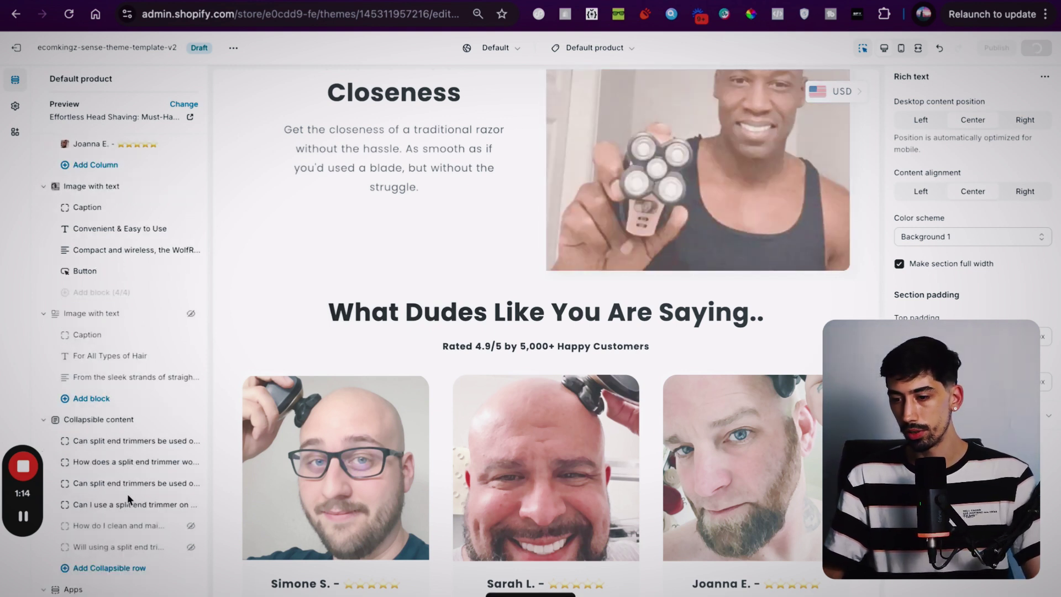
scroll(127, 493, down, 3)
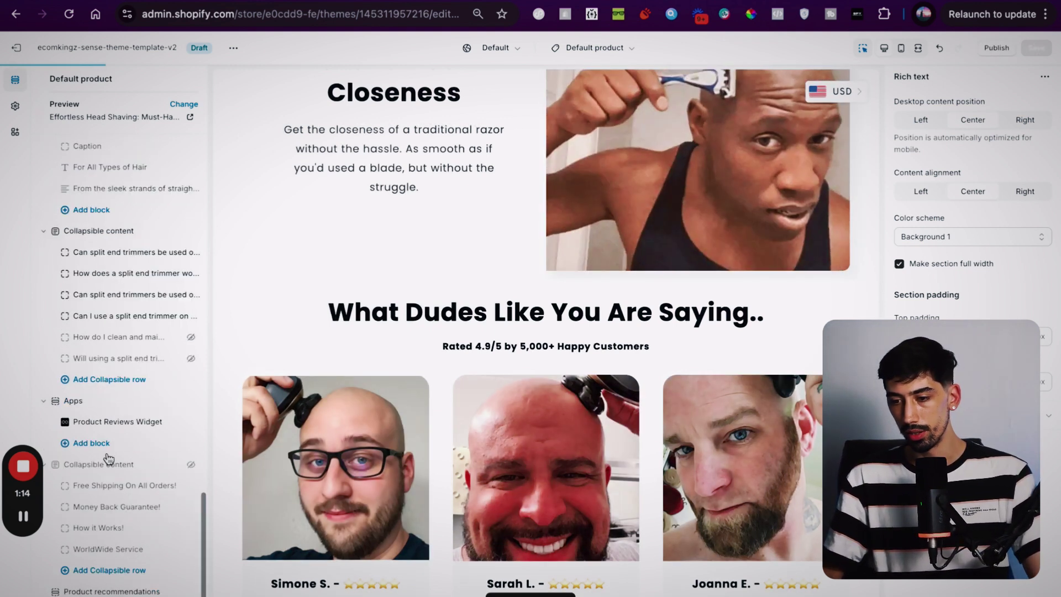
scroll(106, 448, down, 1)
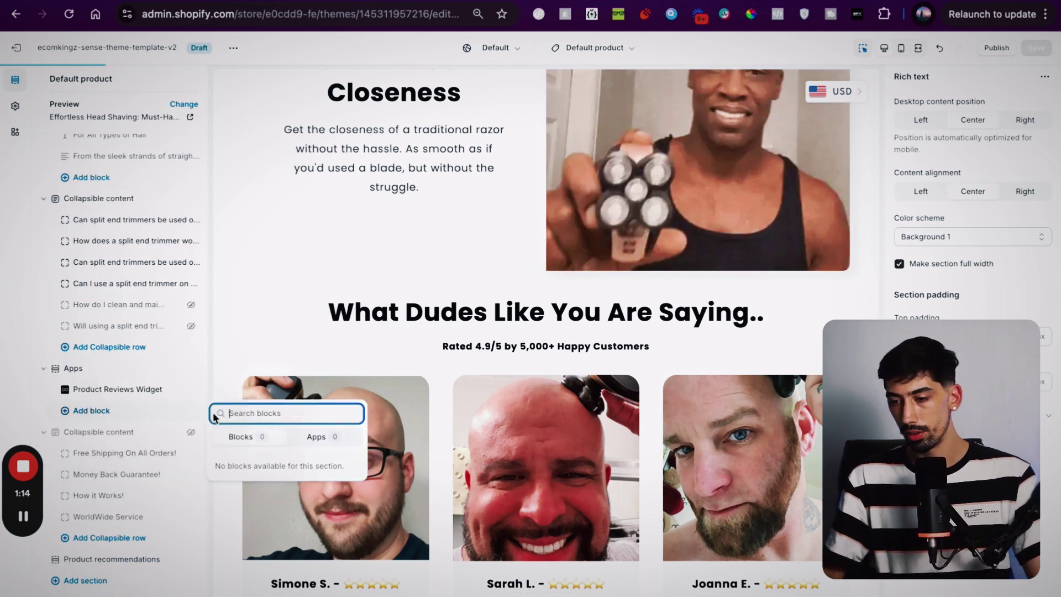
click(335, 440)
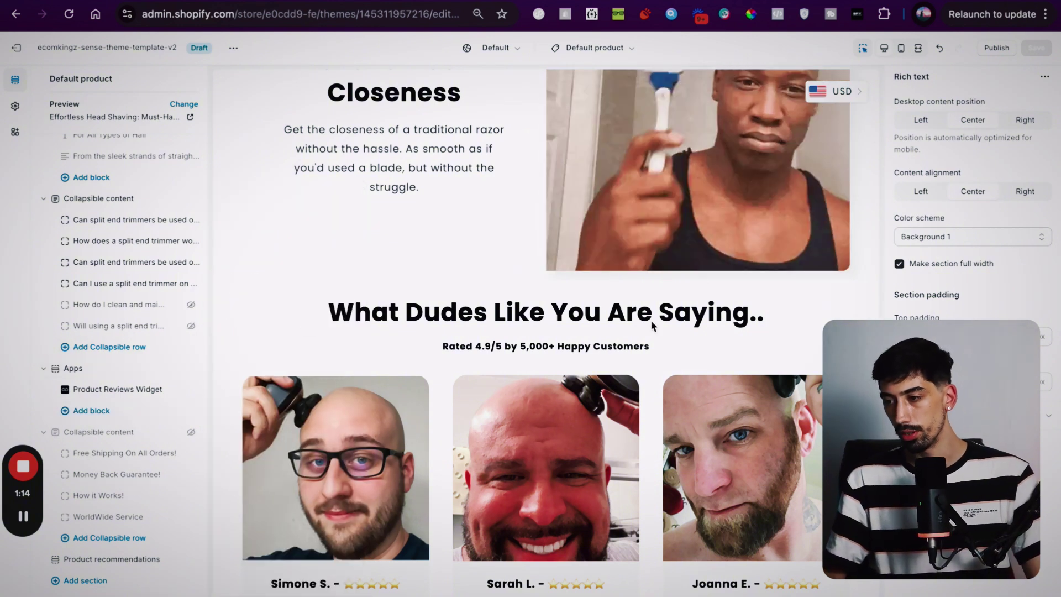
scroll(774, 193, up, 15)
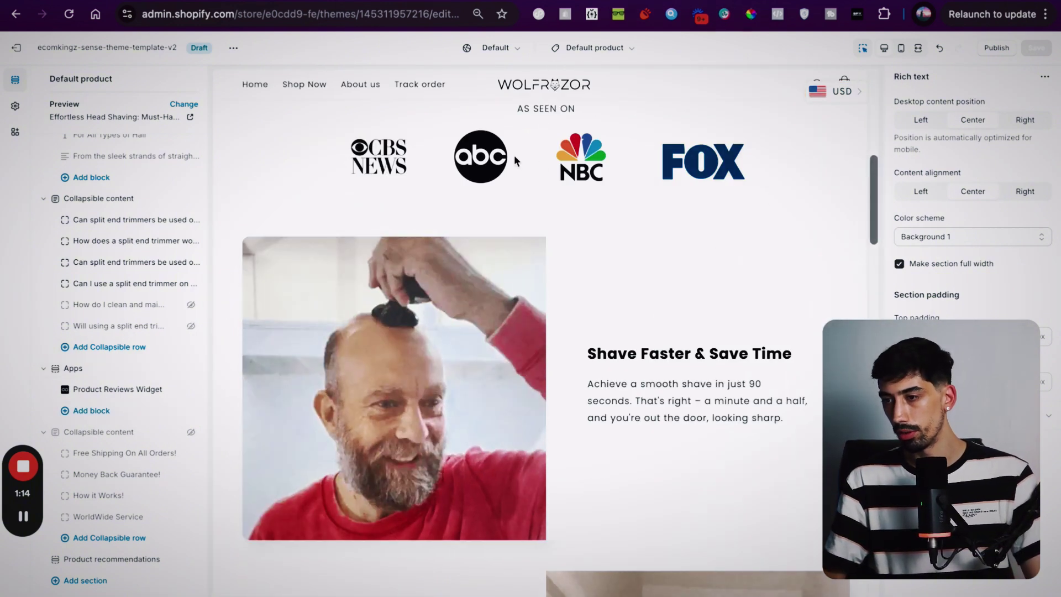
scroll(546, 331, up, 10)
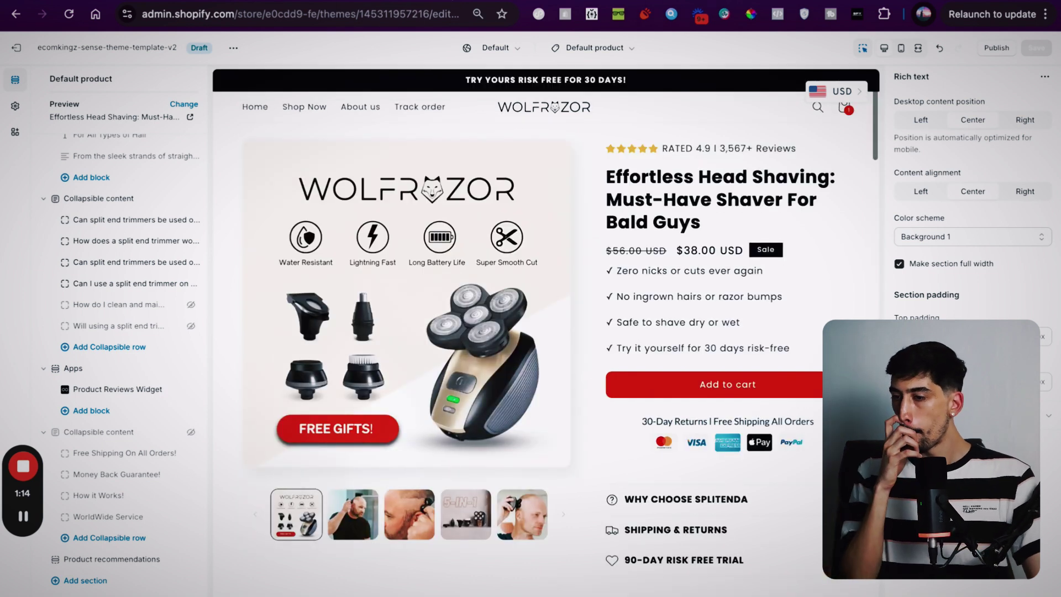
Switch to the live wolfrazor.com shaving kit page and review its kit contents, testimonials, FAQ, customer reviews and product details
key(ctrl+Tab)
click(552, 223)
scroll(574, 205, down, 1)
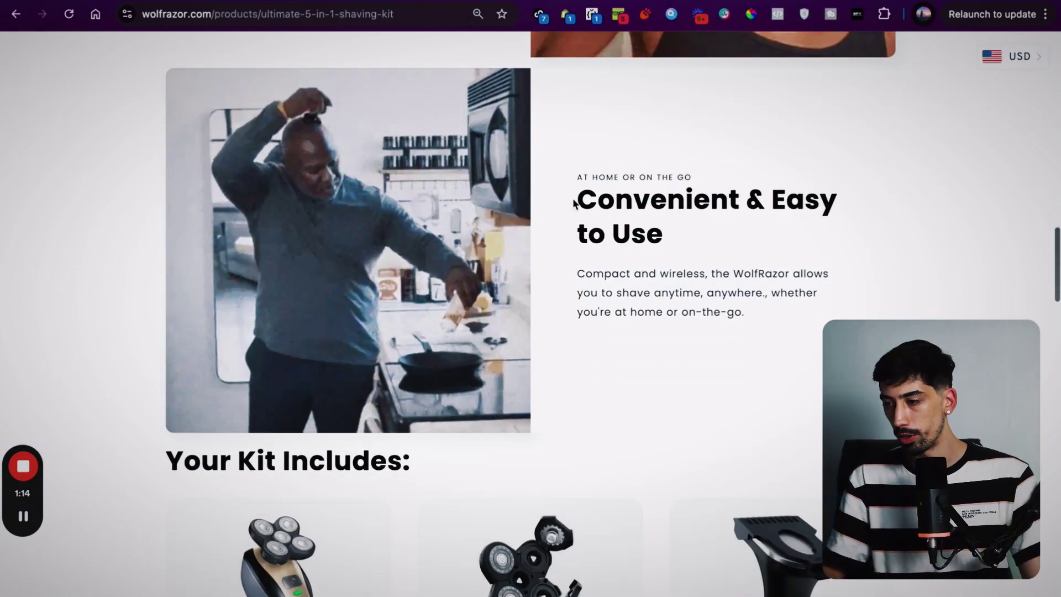
scroll(575, 204, down, 6)
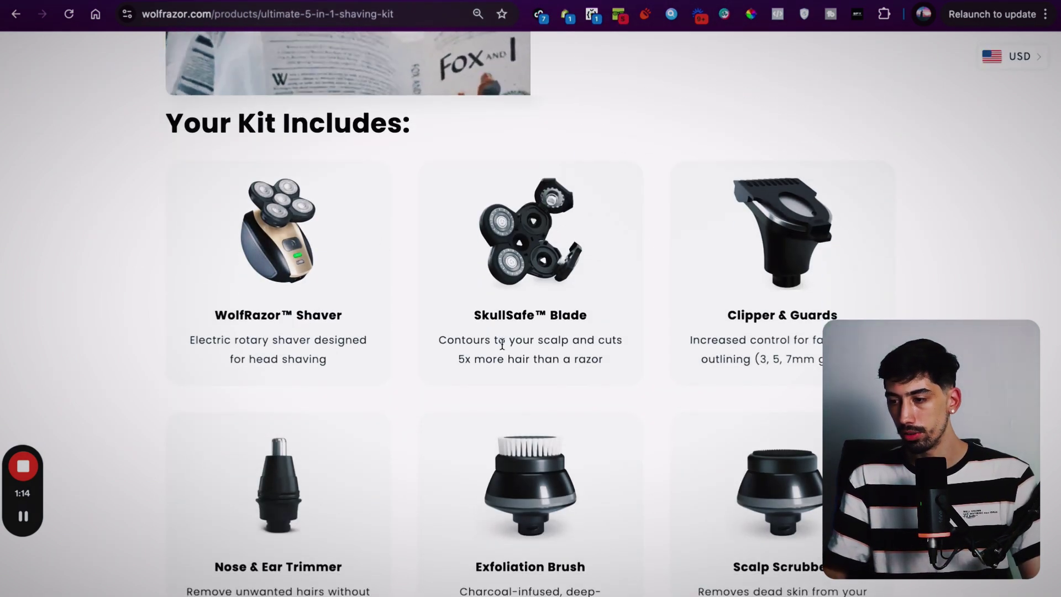
scroll(501, 343, down, 12)
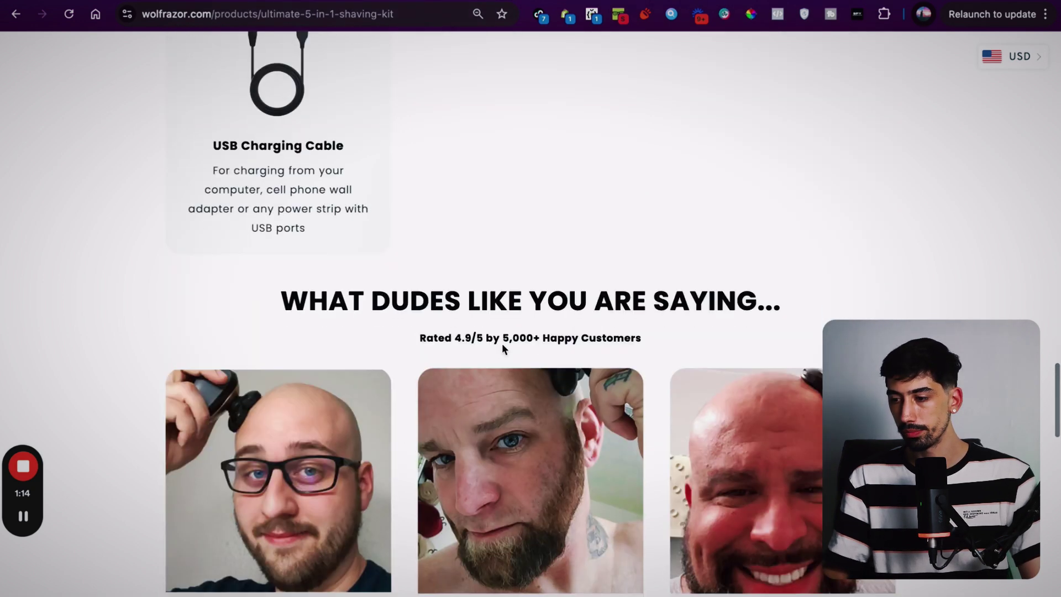
scroll(503, 347, down, 14)
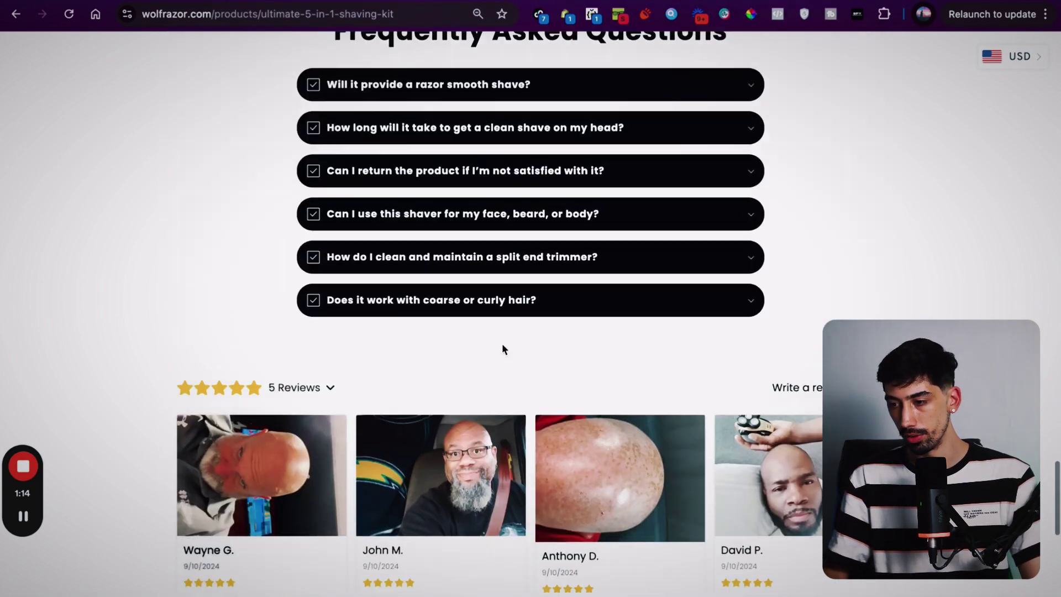
scroll(503, 349, down, 8)
scroll(503, 348, up, 20)
scroll(502, 348, up, 20)
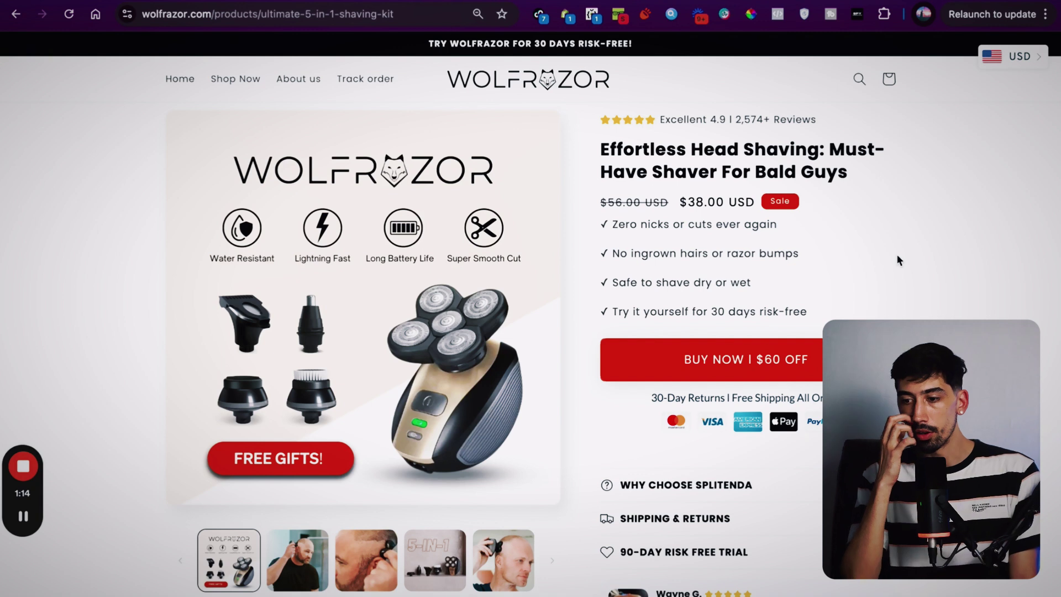
scroll(911, 305, down, 1)
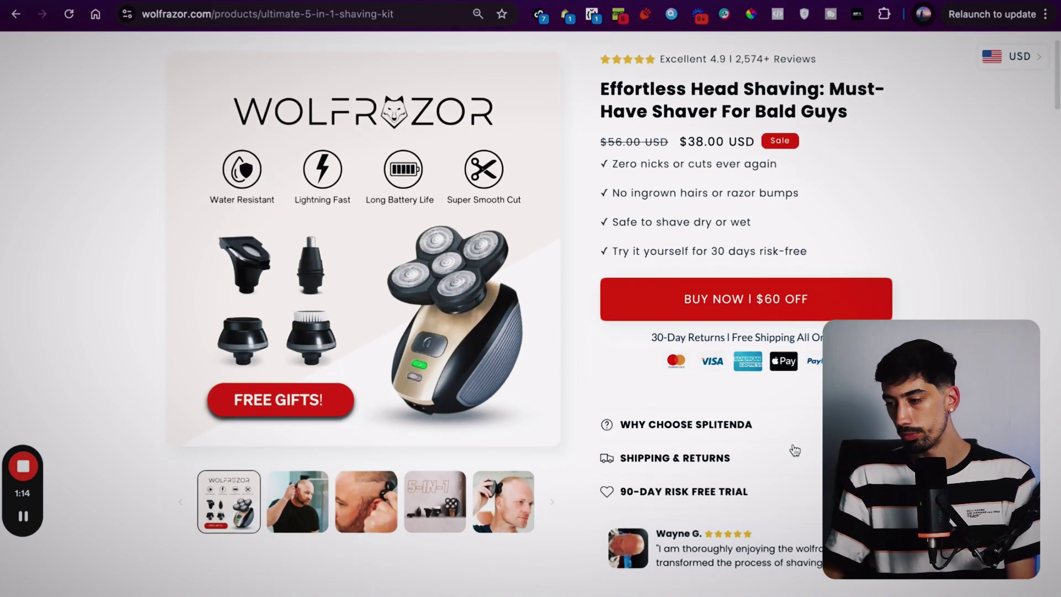
scroll(910, 253, up, 1)
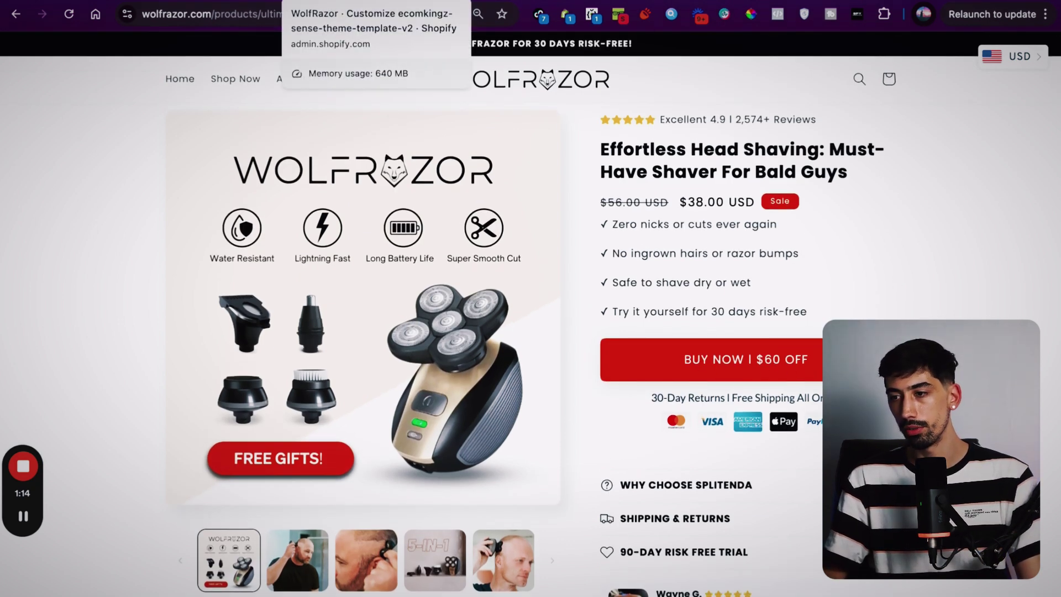
Compare the theme preview with the live product page, examining the live page from the header to the frequently asked questions
key(ctrl+Tab)
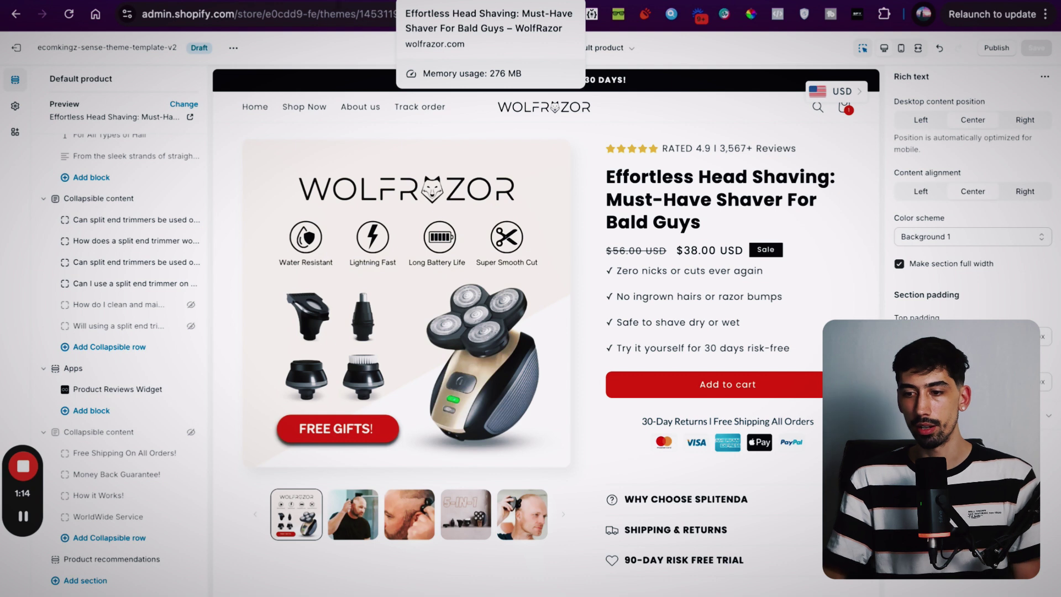
key(ctrl+Tab)
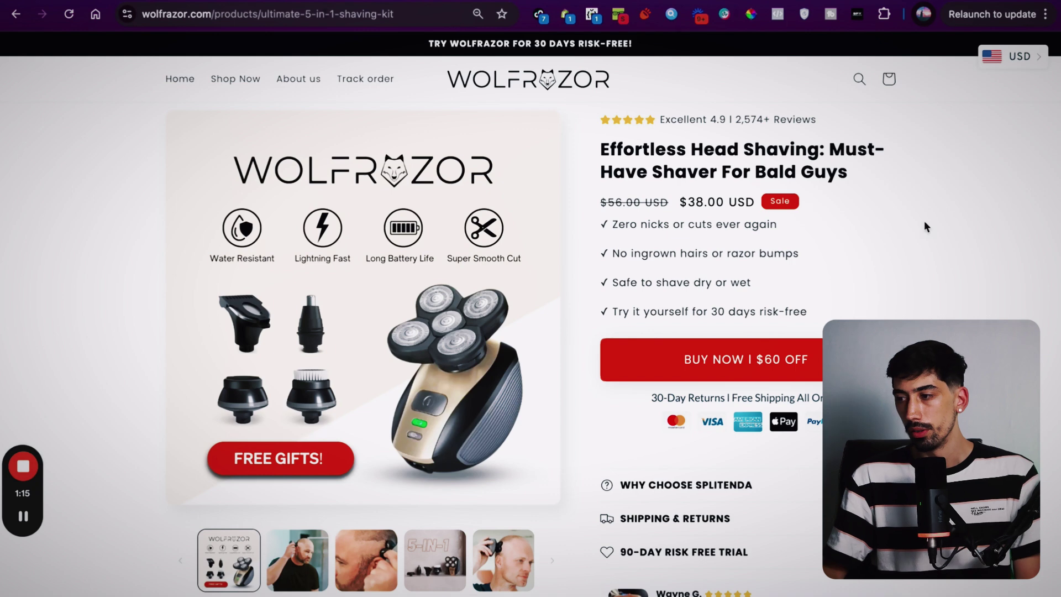
scroll(924, 223, down, 10)
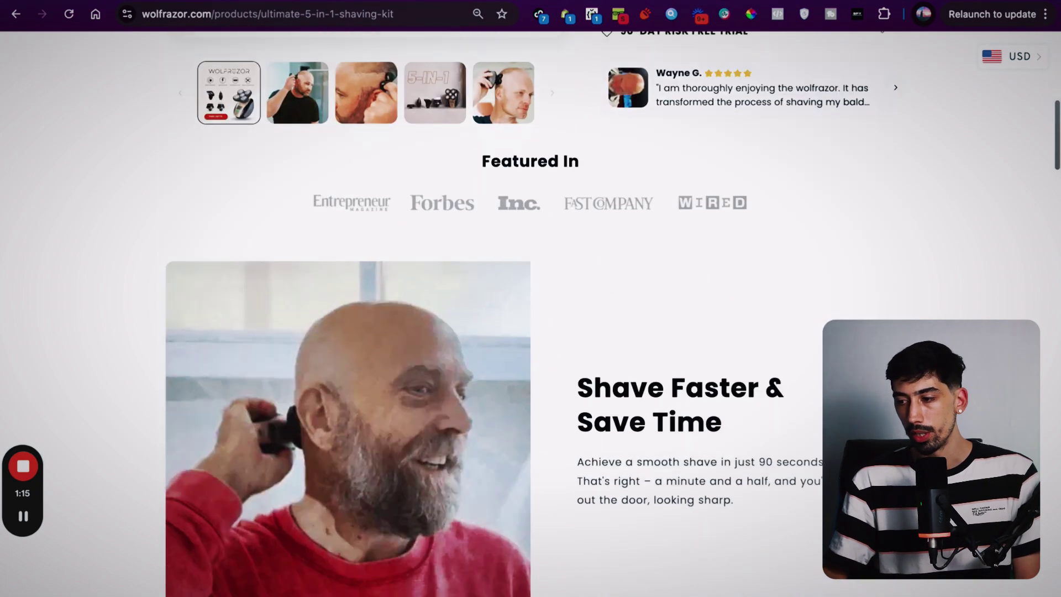
scroll(531, 314, down, 20)
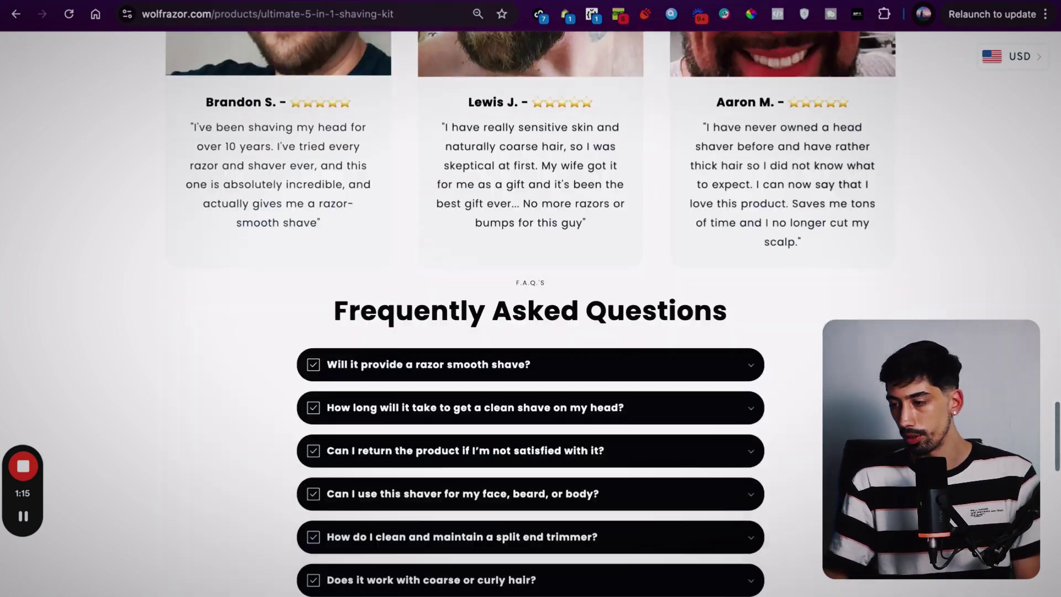
scroll(530, 314, up, 20)
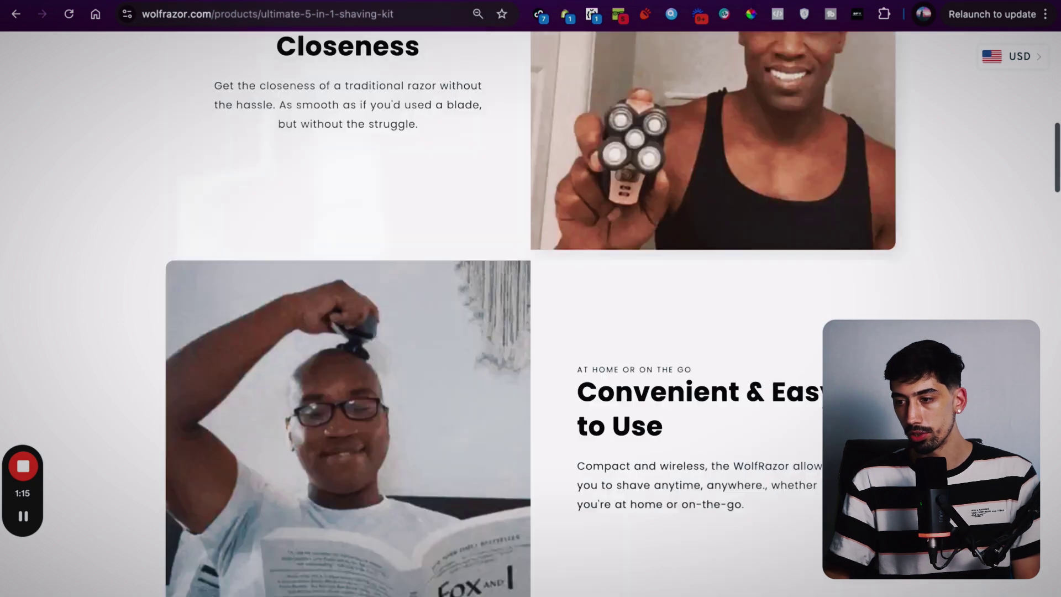
scroll(530, 314, up, 15)
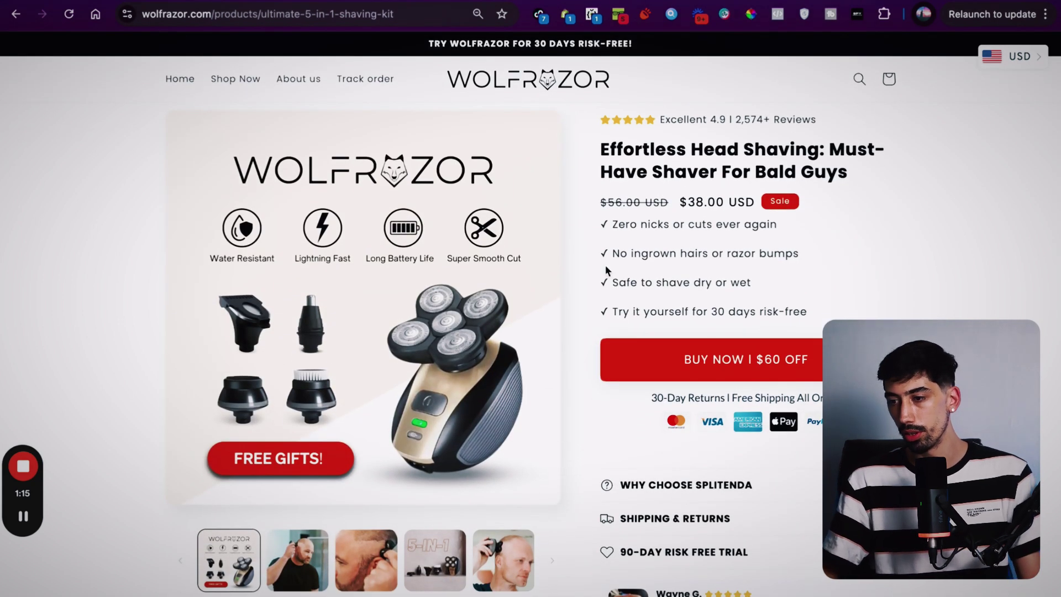